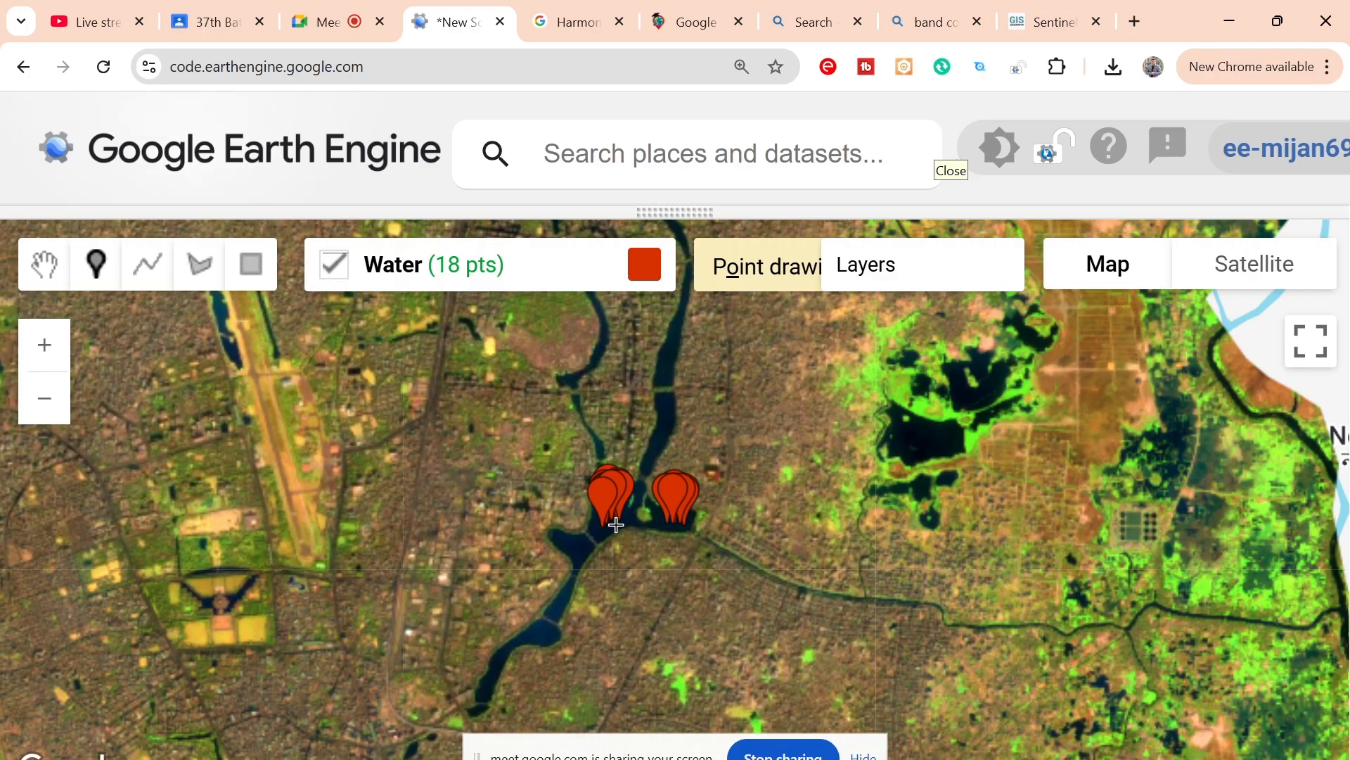
# Step: Place seven more Water sample points on the western arms of the central lake
pyautogui.click(616, 525)
pyautogui.click(578, 548)
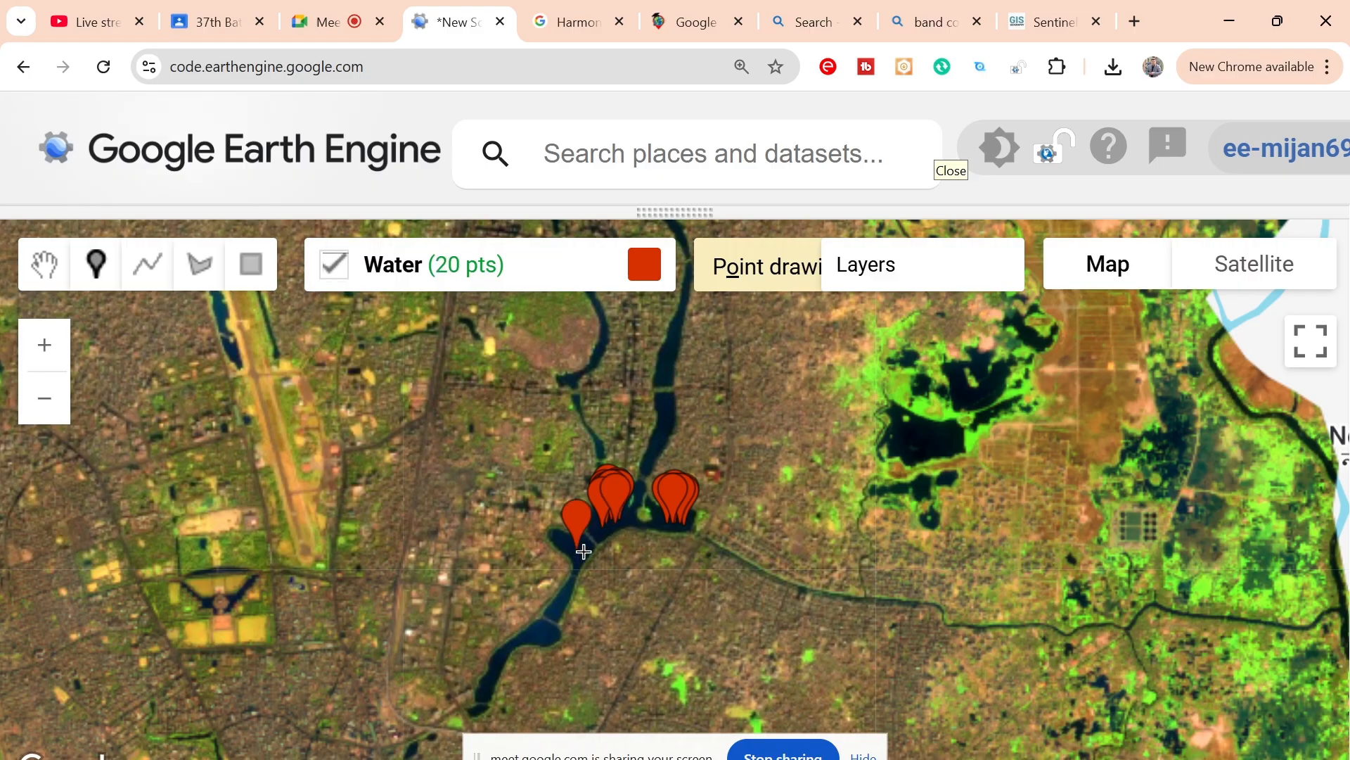
pyautogui.click(583, 551)
pyautogui.click(581, 555)
pyautogui.click(583, 555)
pyautogui.click(583, 555)
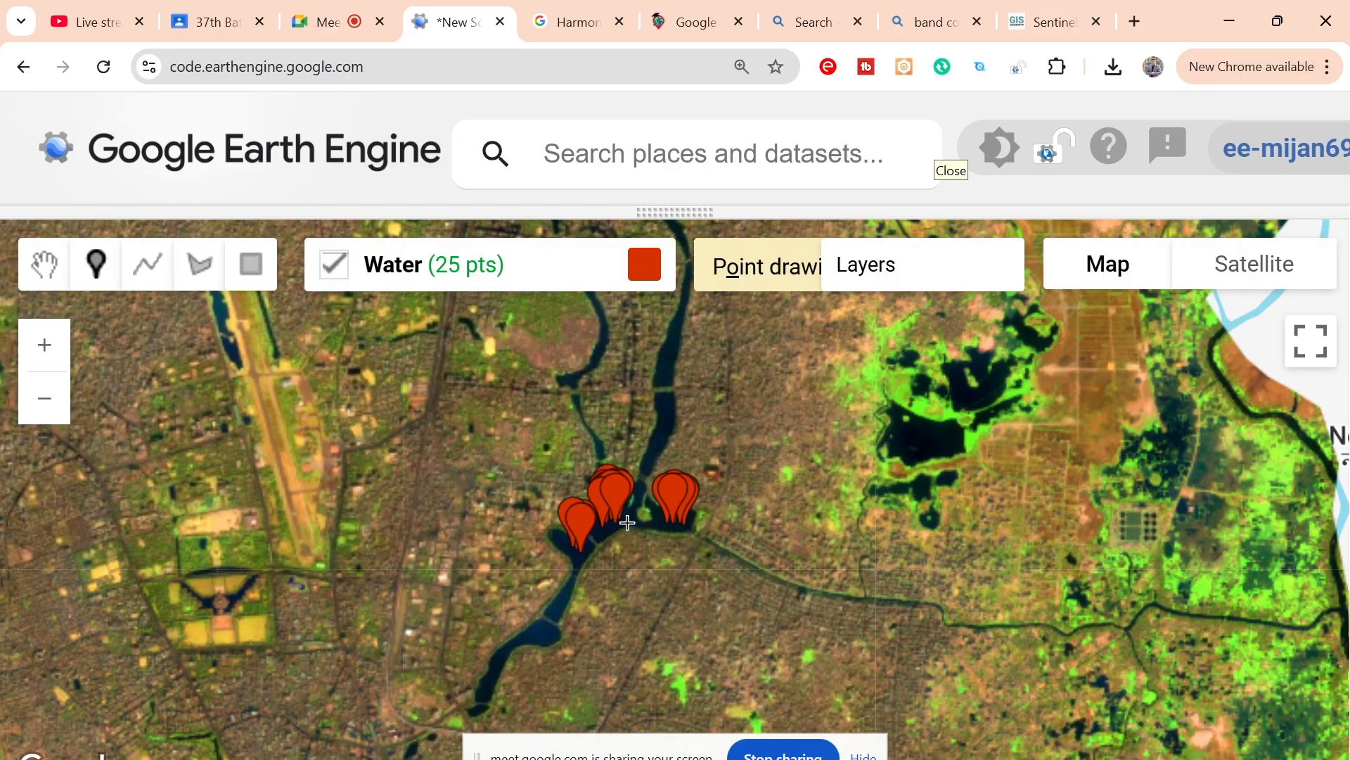
# Step: Place eight Water sample points across the large dark water body east of the central lake
pyautogui.click(946, 439)
pyautogui.click(932, 446)
pyautogui.click(920, 446)
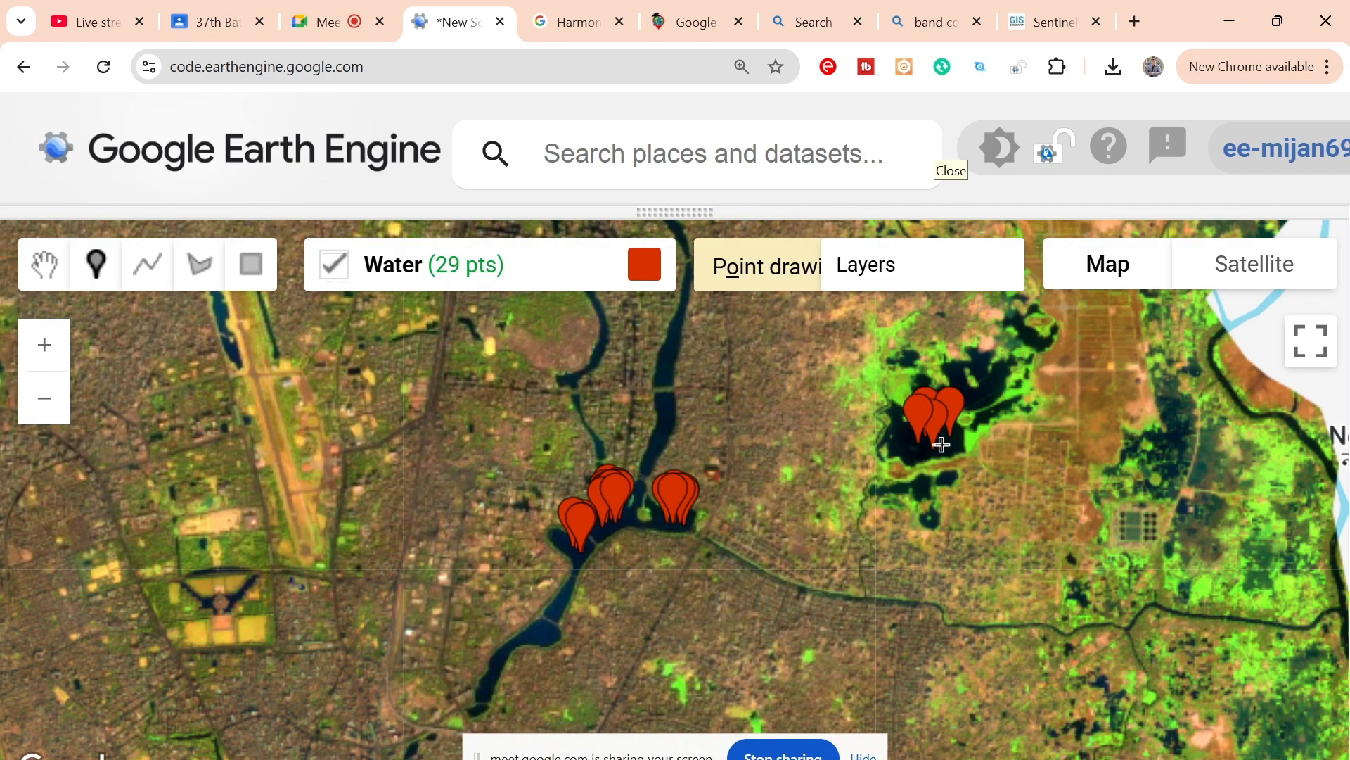
pyautogui.click(951, 443)
pyautogui.click(917, 453)
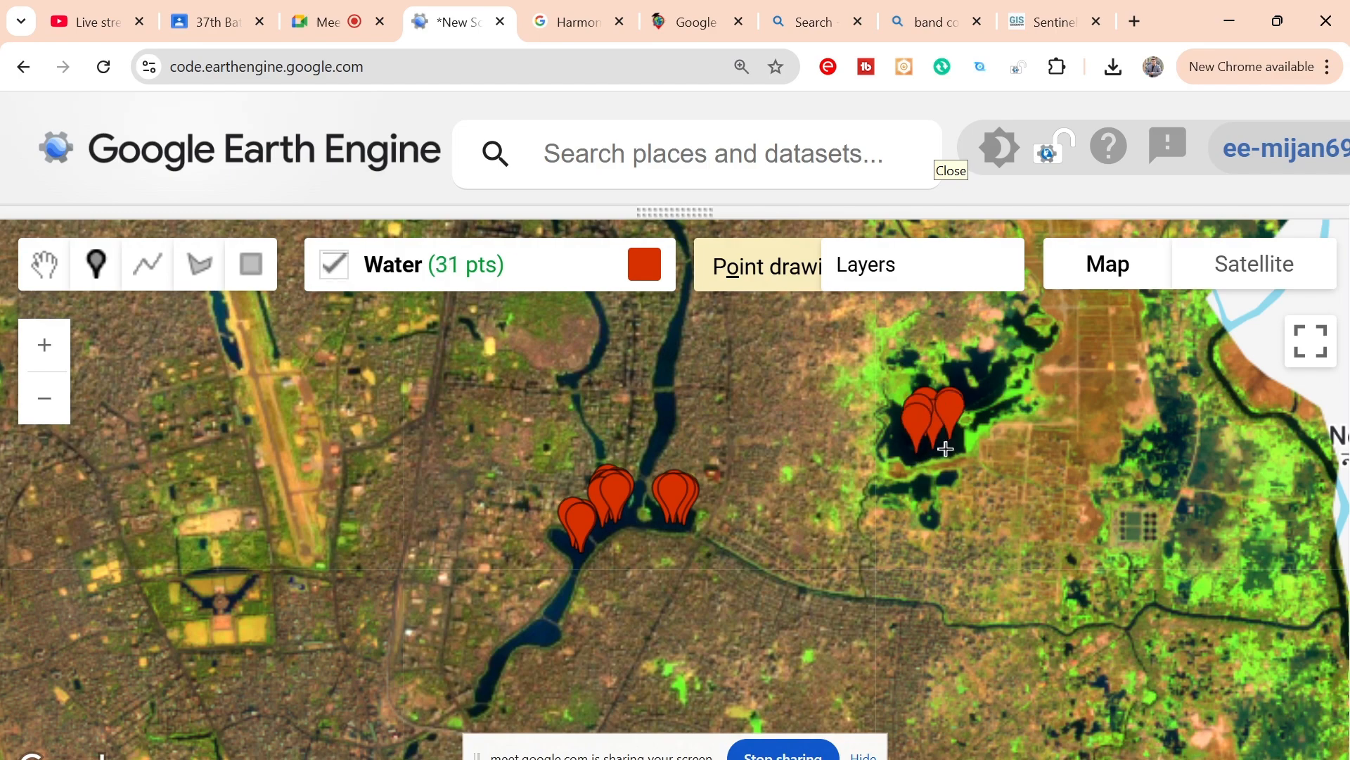
pyautogui.click(948, 447)
pyautogui.click(926, 453)
# Step: Add one more Water sample point among the existing markers on the western part of the central lake
pyautogui.moveTo(454, 309)
pyautogui.scroll(-4, 678, 537)
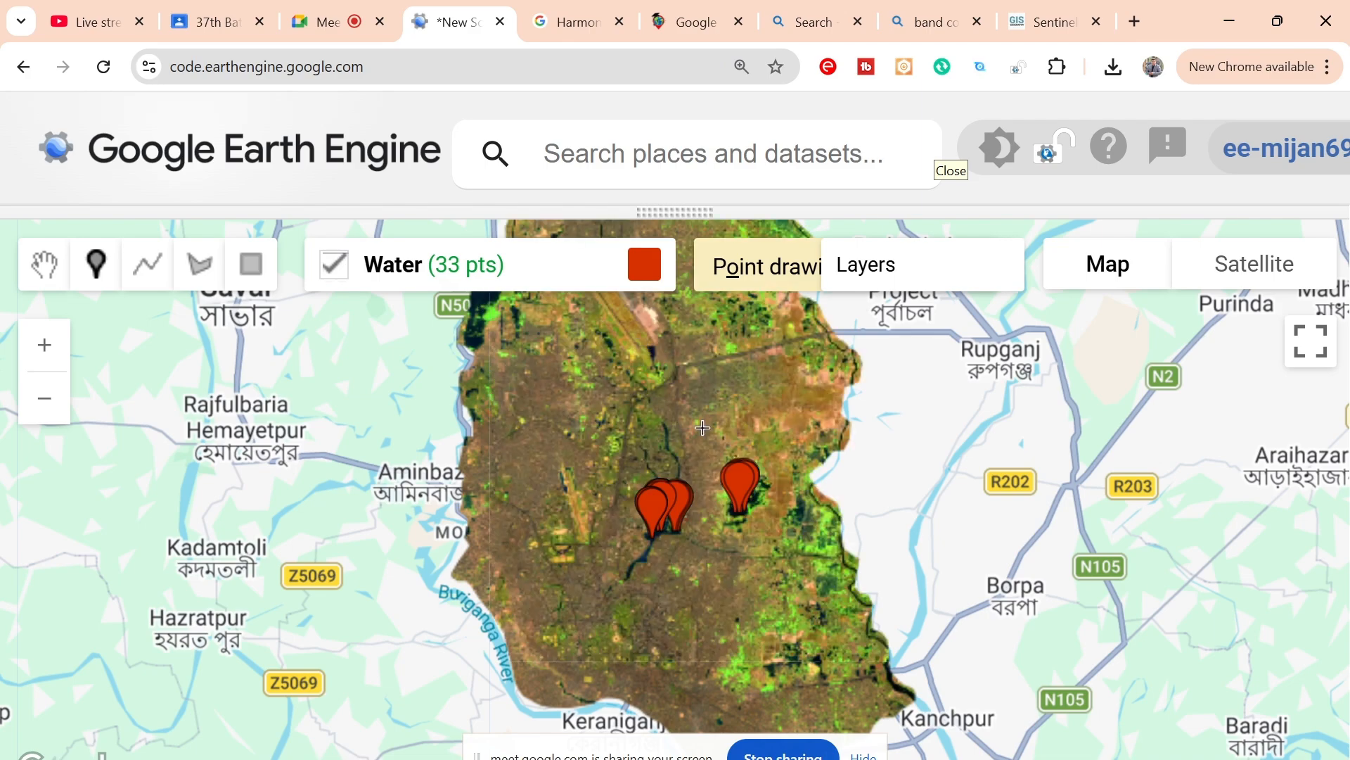
pyautogui.scroll(3, 746, 400)
pyautogui.scroll(2, 635, 608)
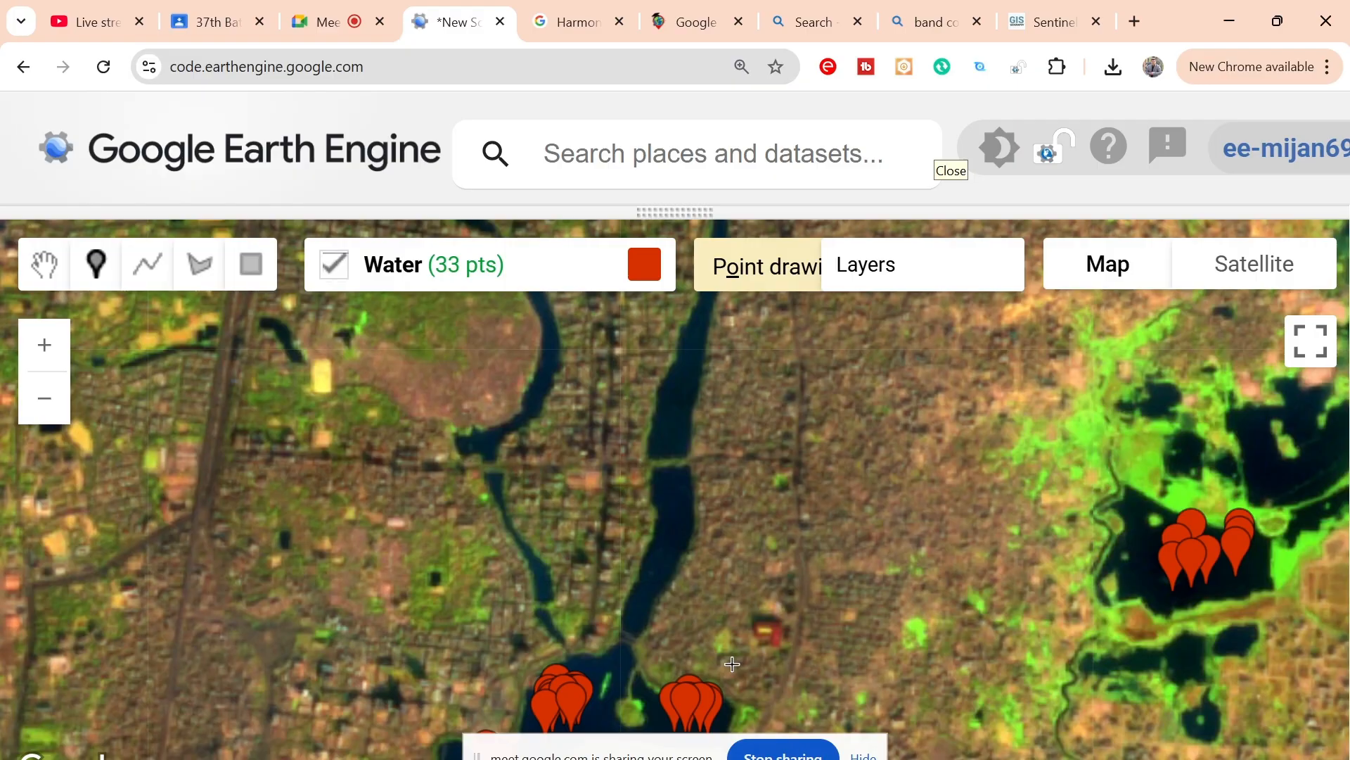
pyautogui.scroll(-1, 732, 664)
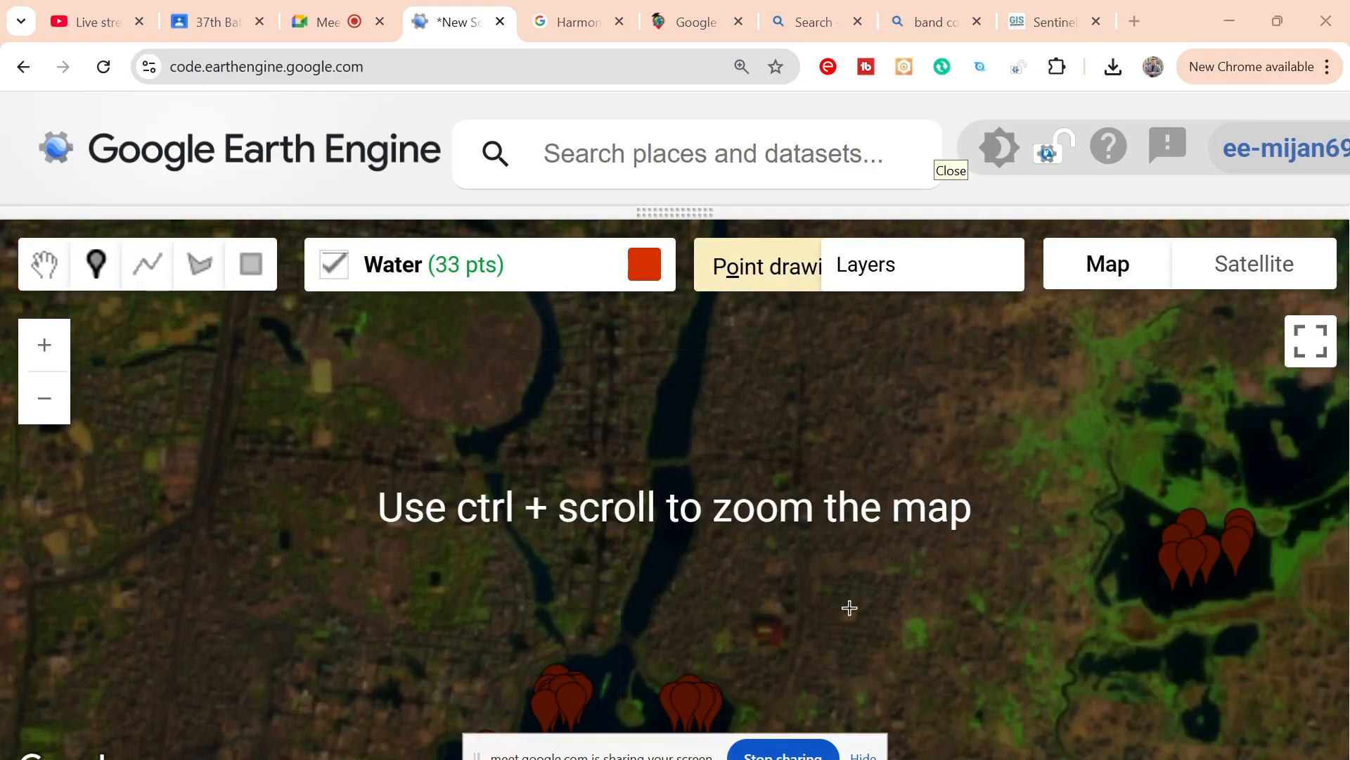
pyautogui.press('super+Tab')
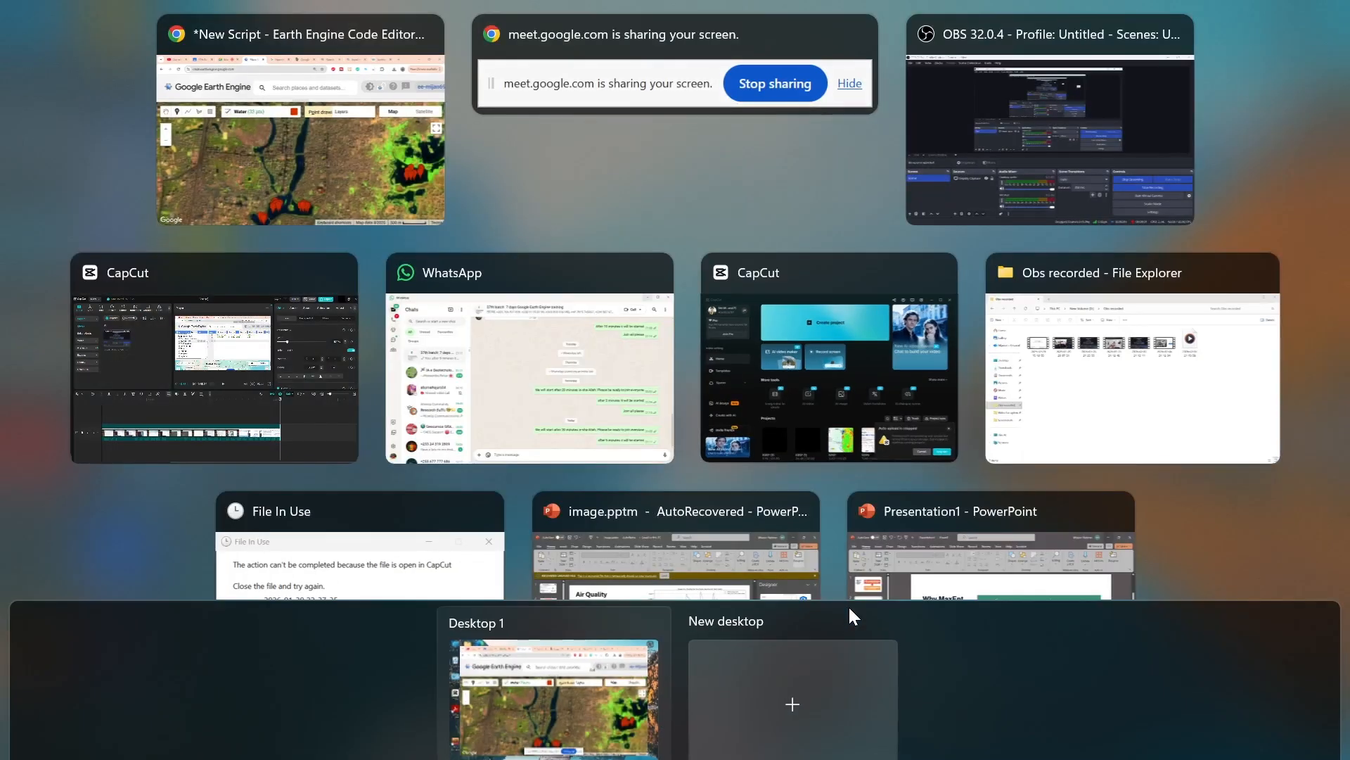
pyautogui.click(314, 133)
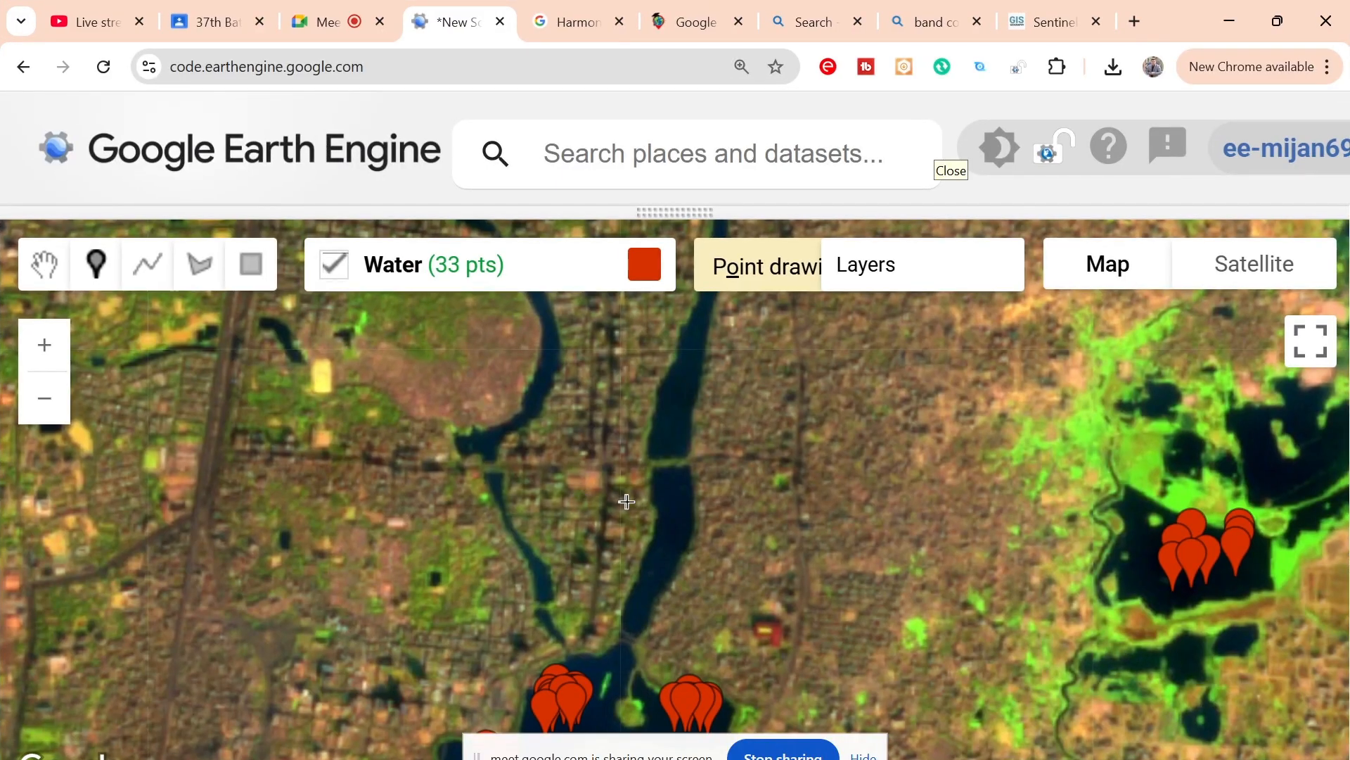
pyautogui.moveTo(661, 534); pyautogui.dragTo(700, 359)
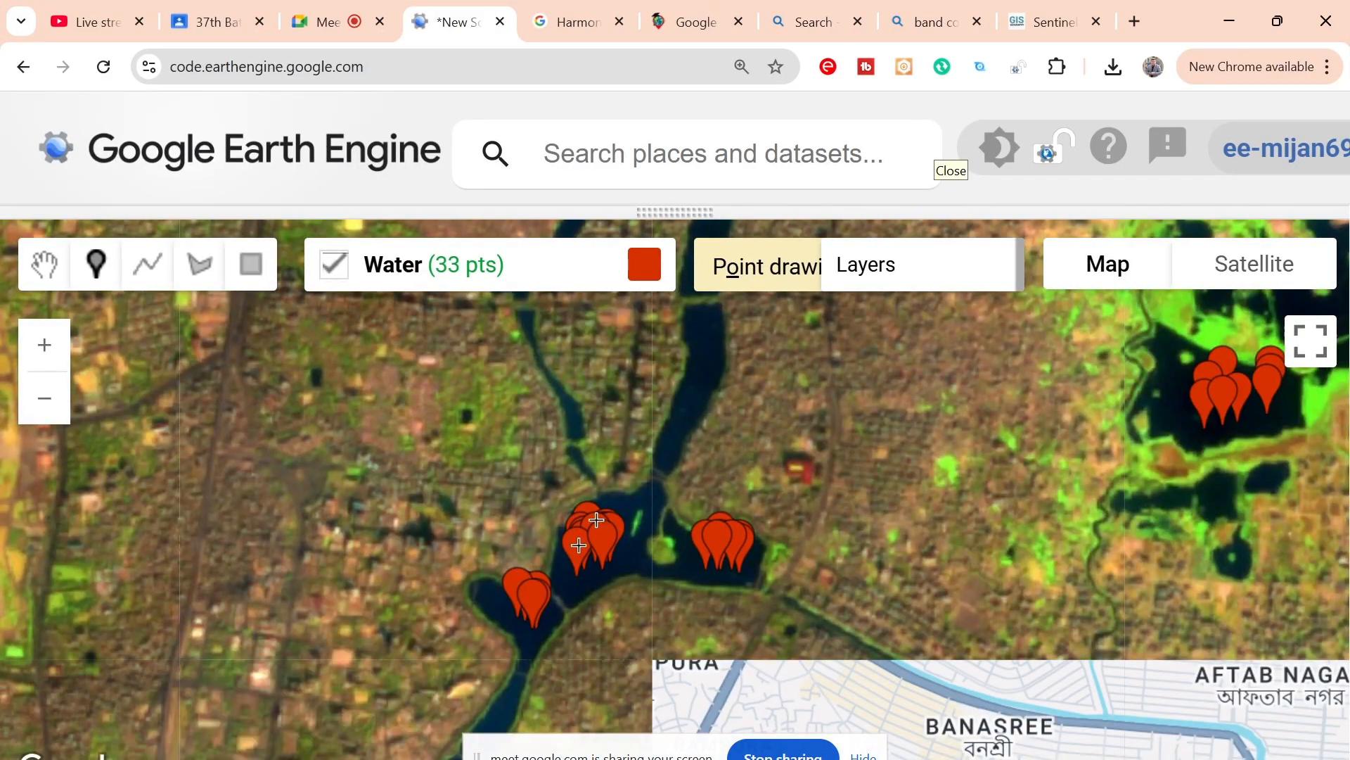
pyautogui.click(593, 579)
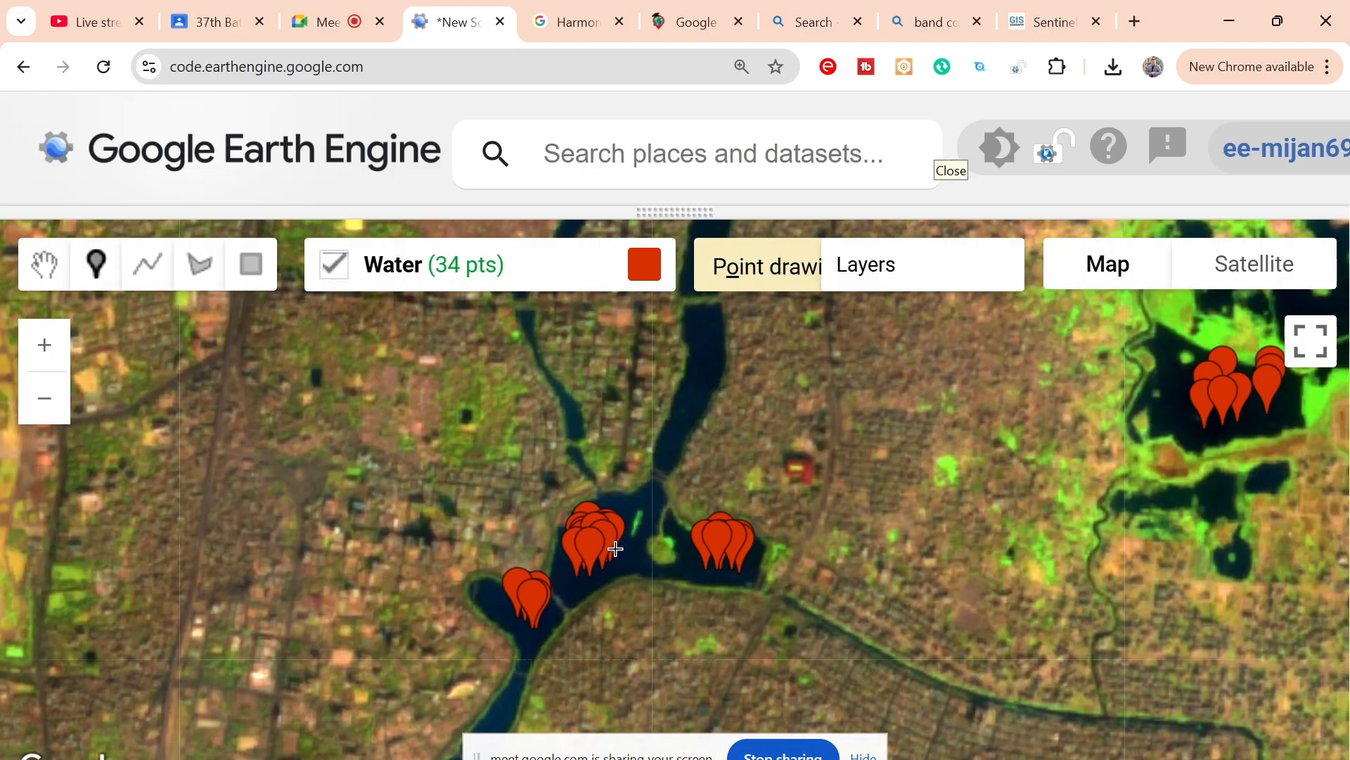
# Step: Create a new geometry layer and name it "vegetation"
pyautogui.click(387, 353)
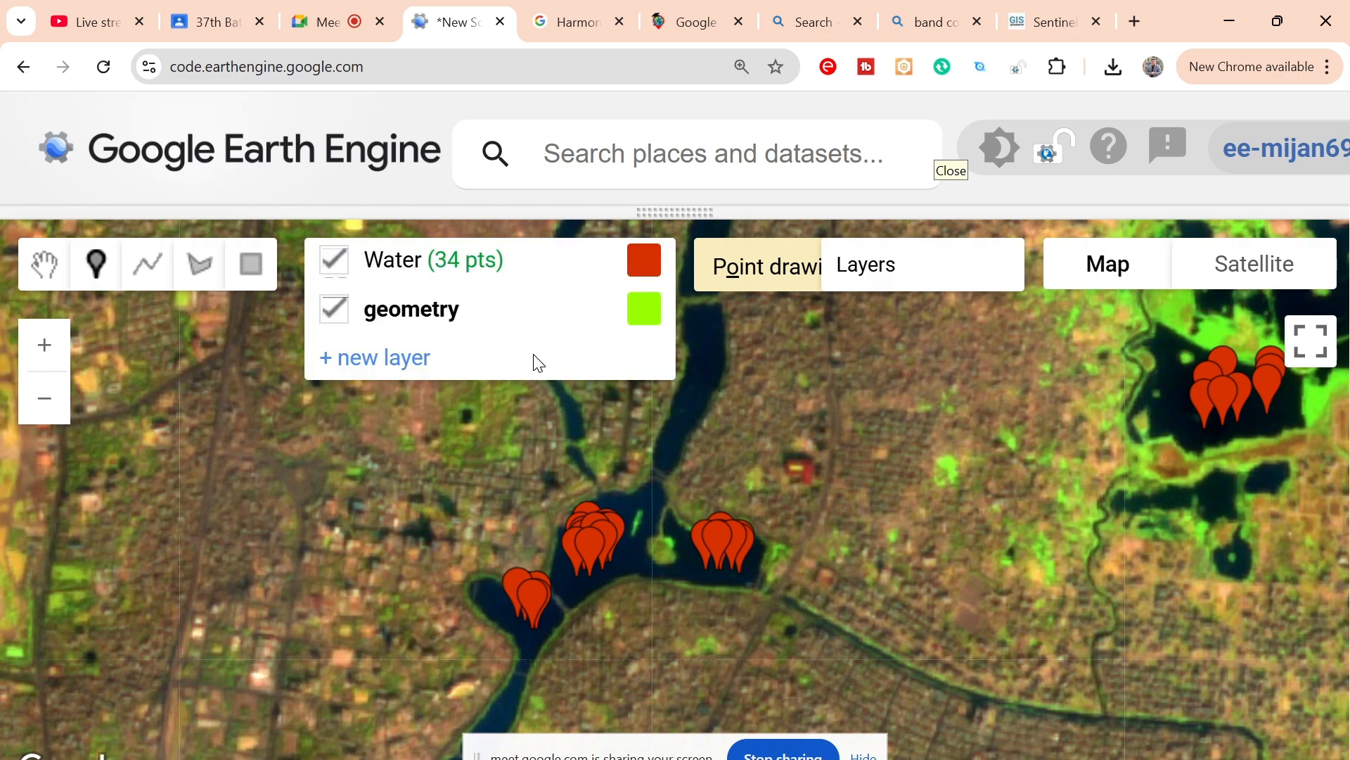
pyautogui.click(533, 355)
pyautogui.moveTo(456, 308); pyautogui.dragTo(162, 280)
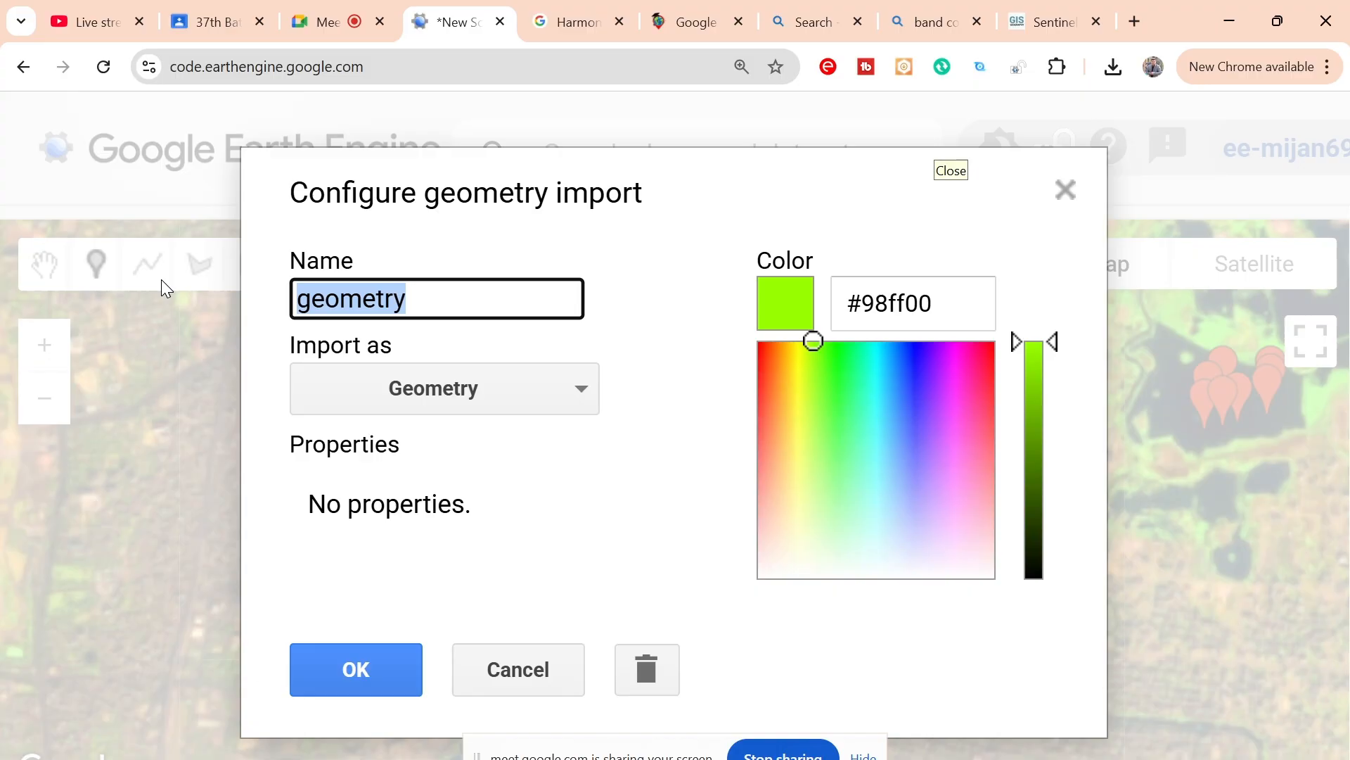
pyautogui.write('ve')
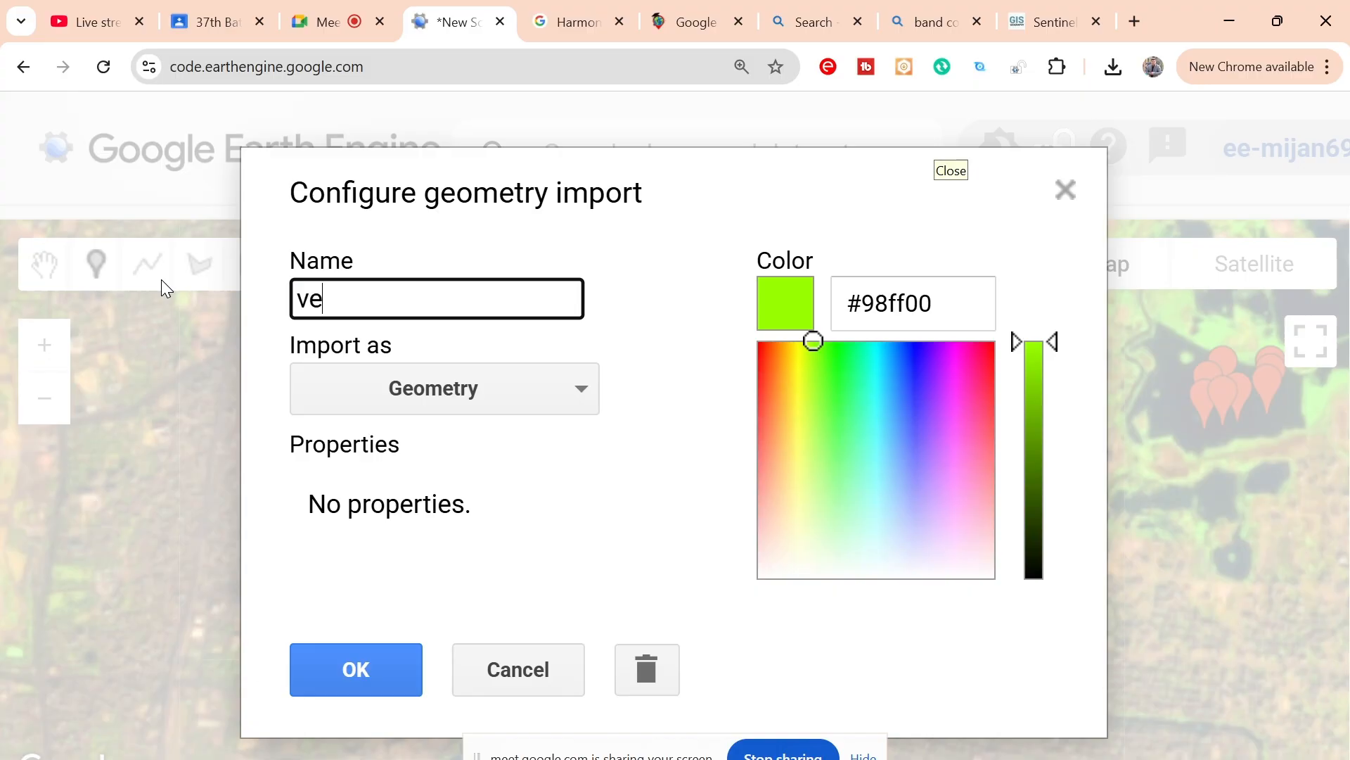
pyautogui.write('getation')
# Step: Import the vegetation layer as a FeatureCollection with the property Class set to 1, and apply the configuration
pyautogui.click(404, 391)
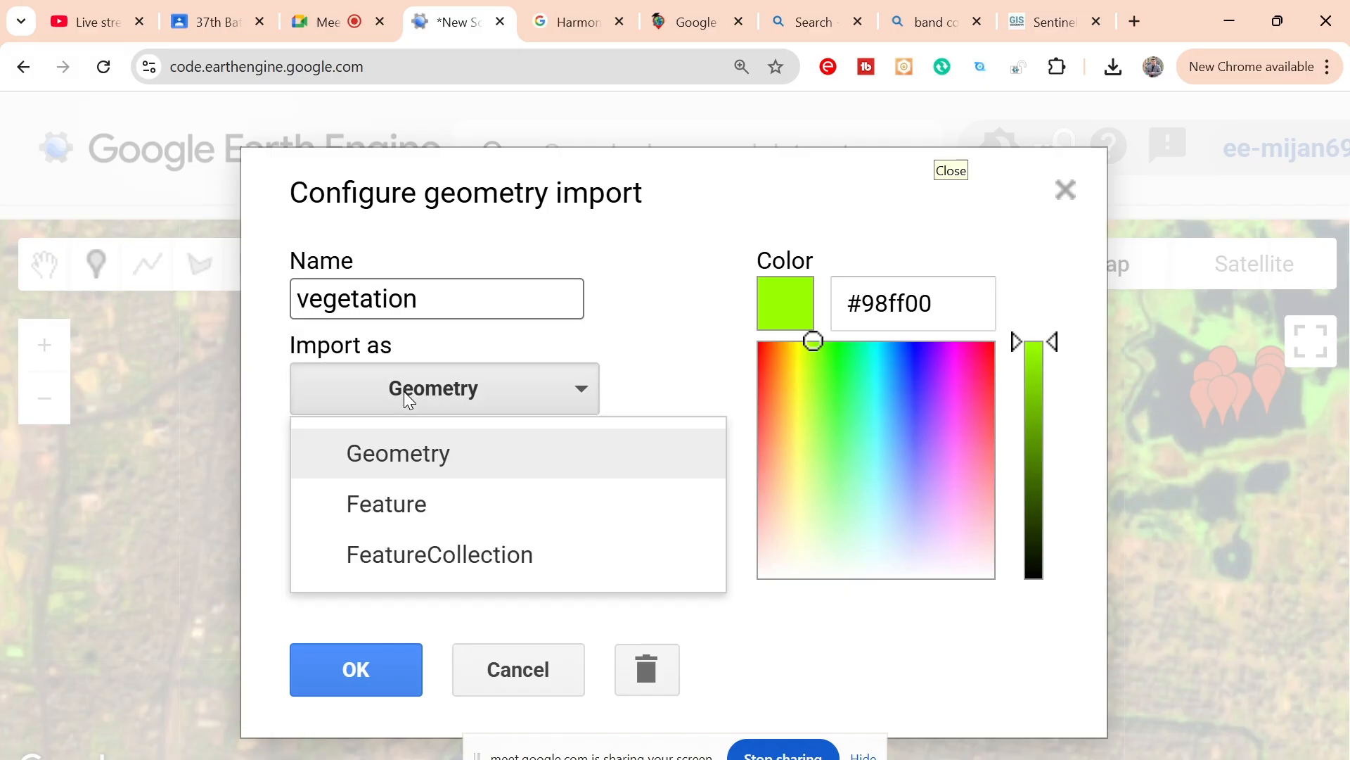
pyautogui.click(437, 556)
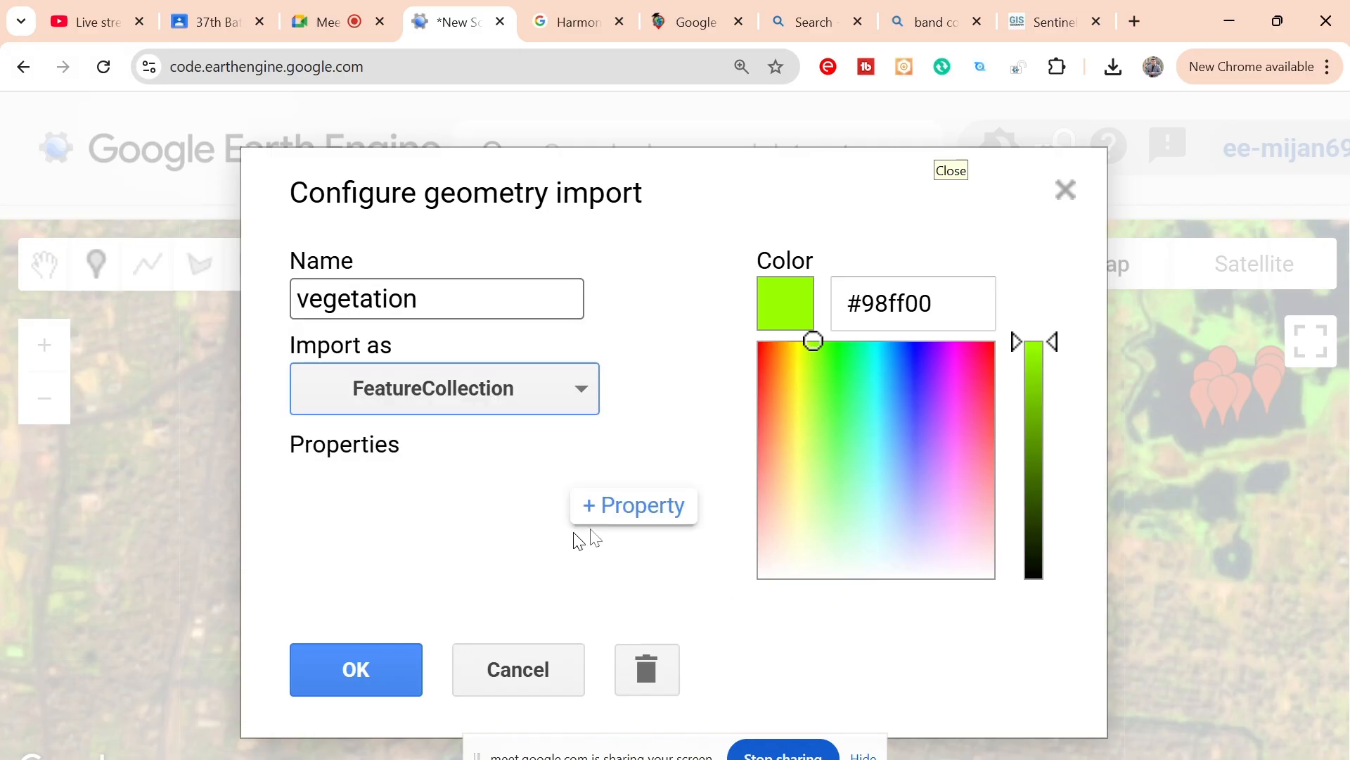
pyautogui.click(633, 512)
pyautogui.click(382, 532)
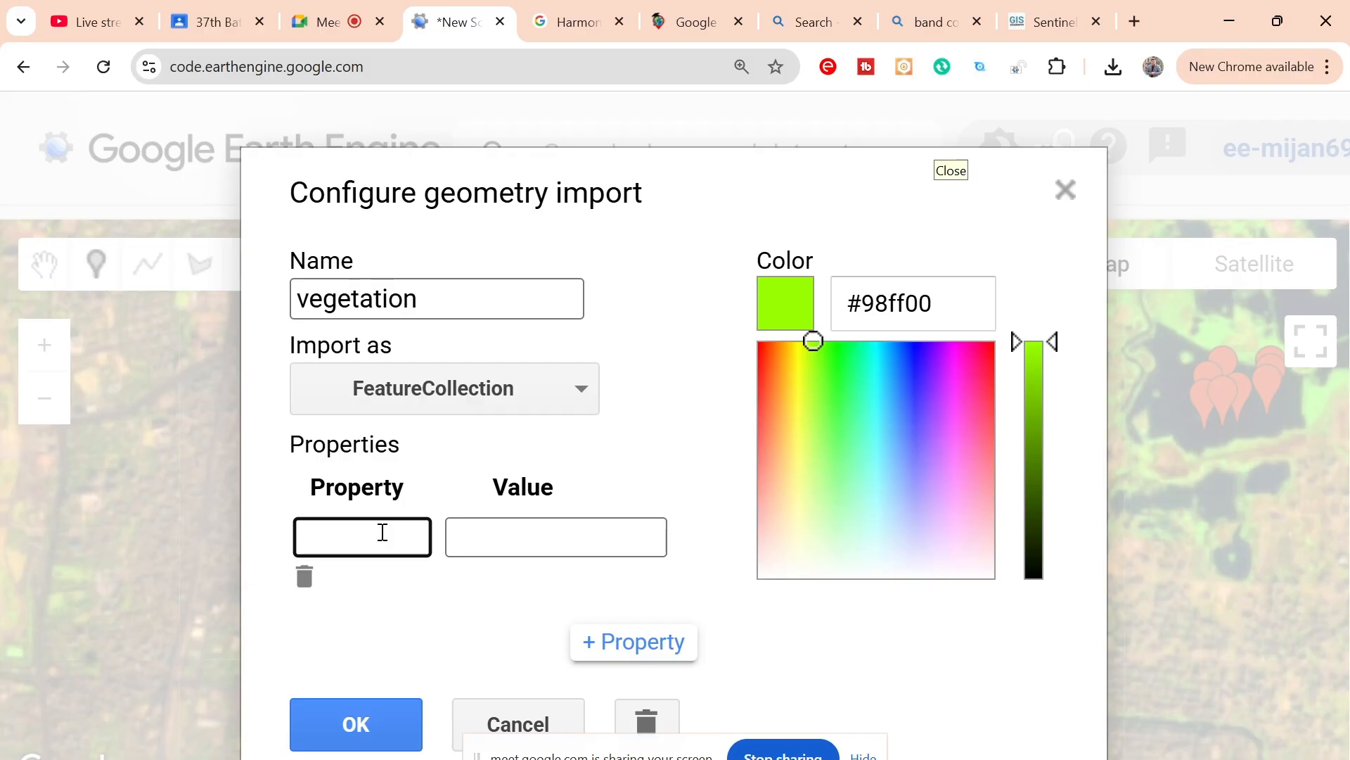
pyautogui.write('Class')
pyautogui.click(513, 535)
pyautogui.write('1')
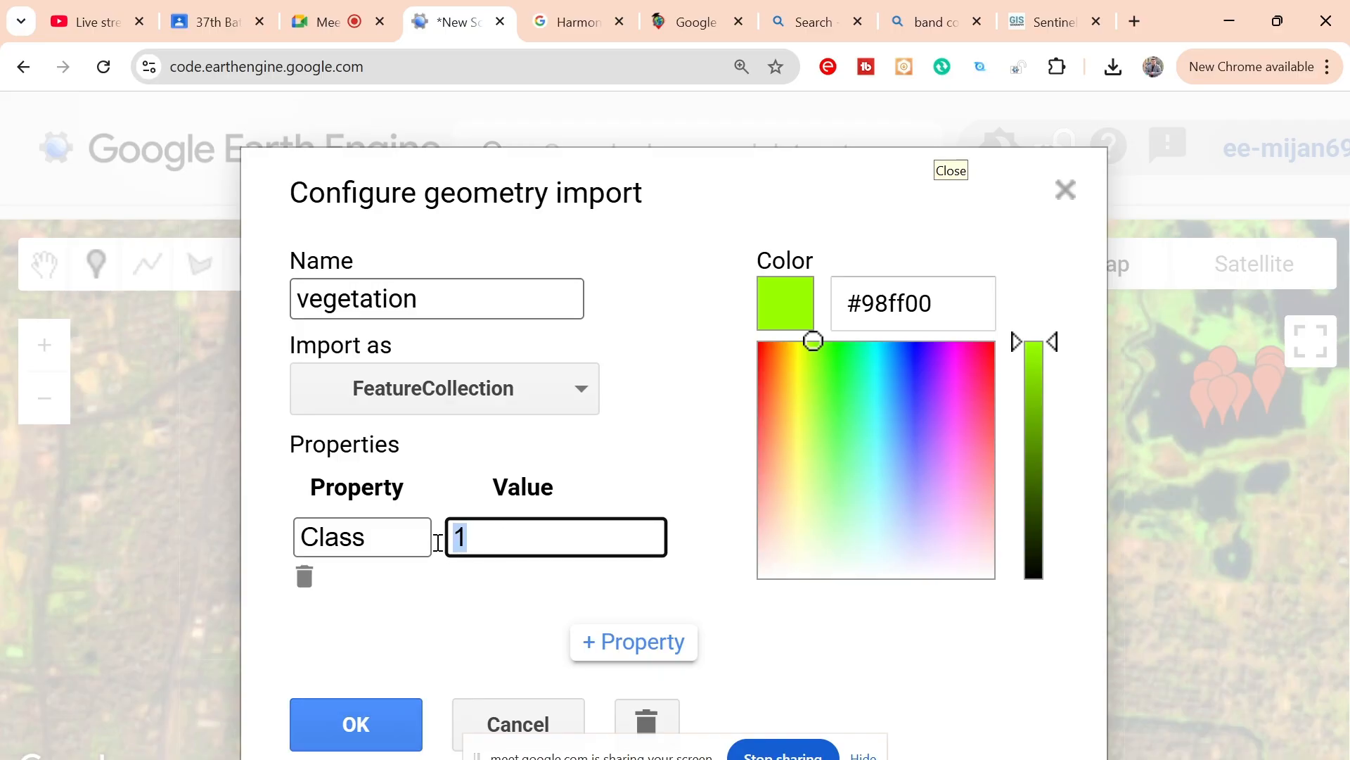
pyautogui.doubleClick(453, 301)
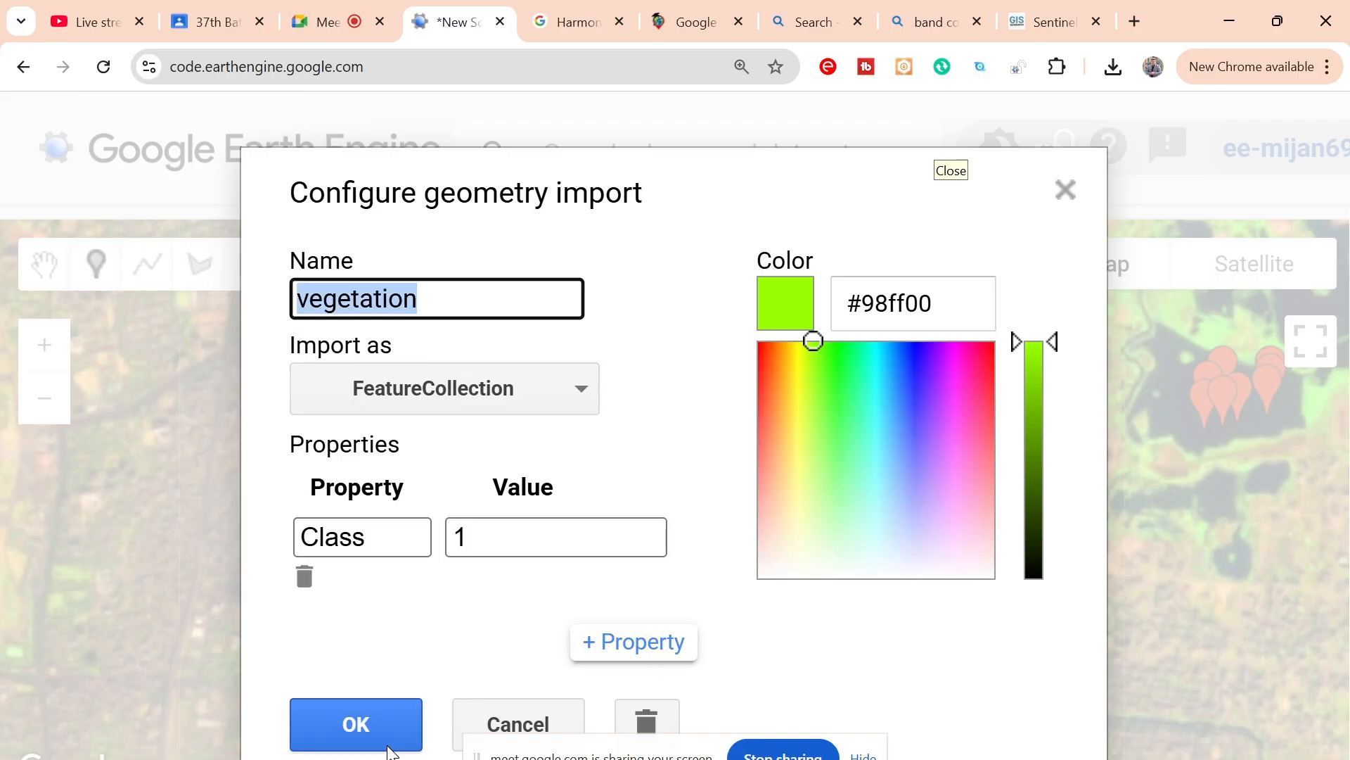
pyautogui.click(356, 731)
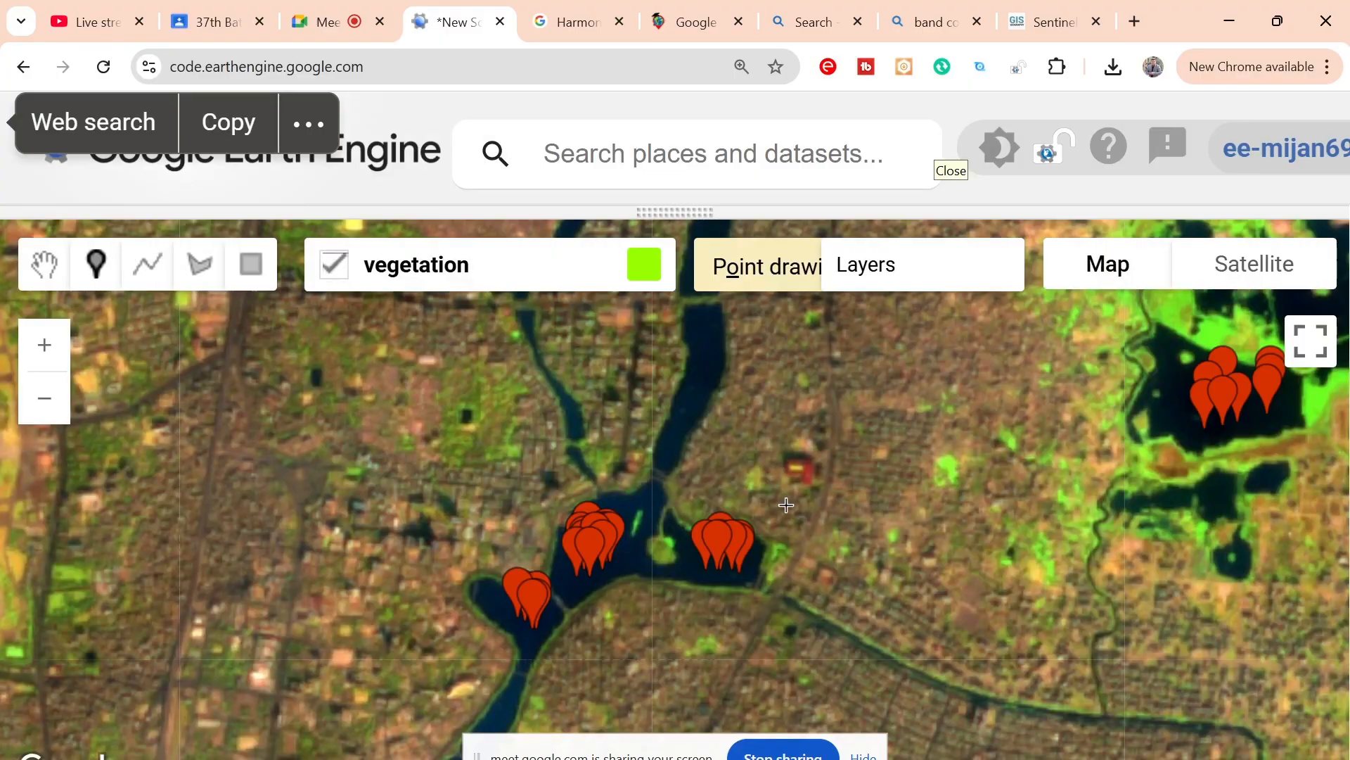
# Step: Place six vegetation sample points in two clusters on the bright green strip in the city's southeast
pyautogui.scroll(-3, 786, 505)
pyautogui.scroll(-1, 786, 505)
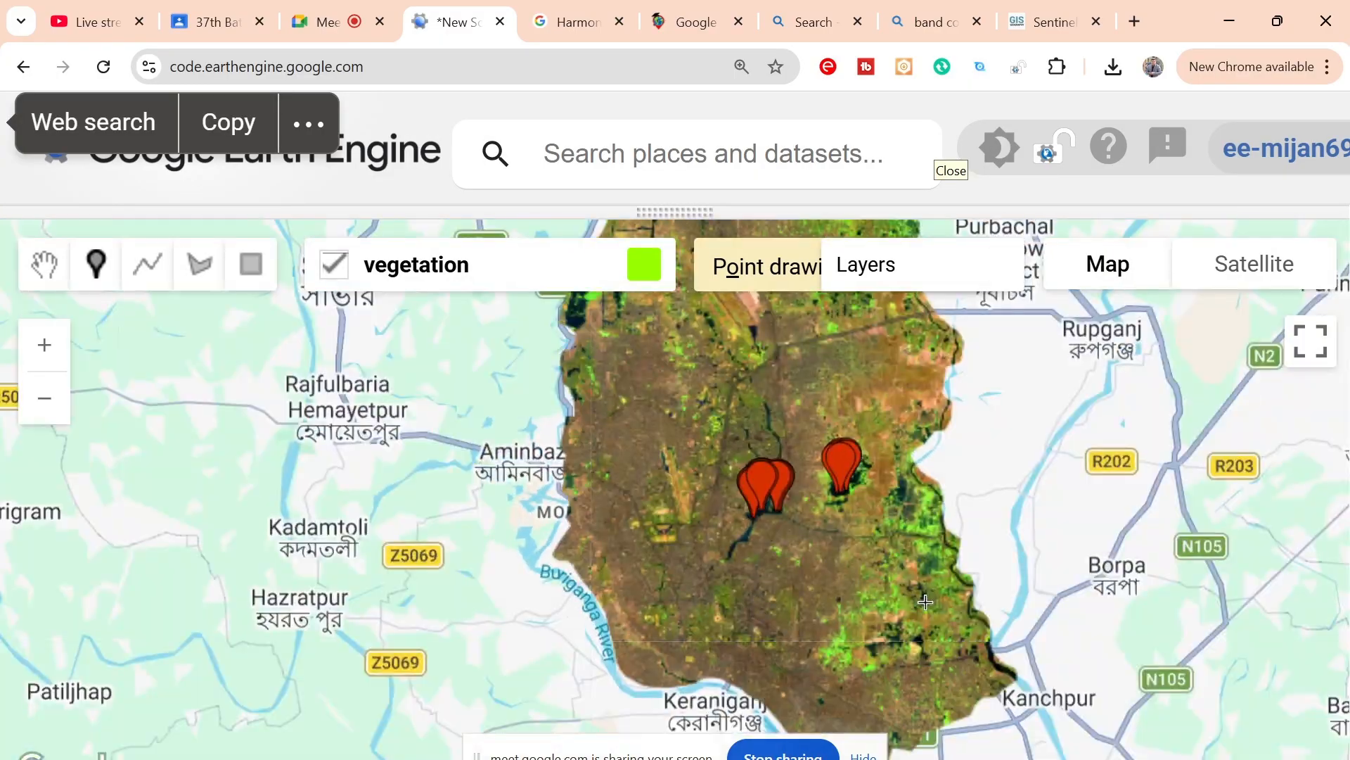
pyautogui.scroll(1, 959, 628)
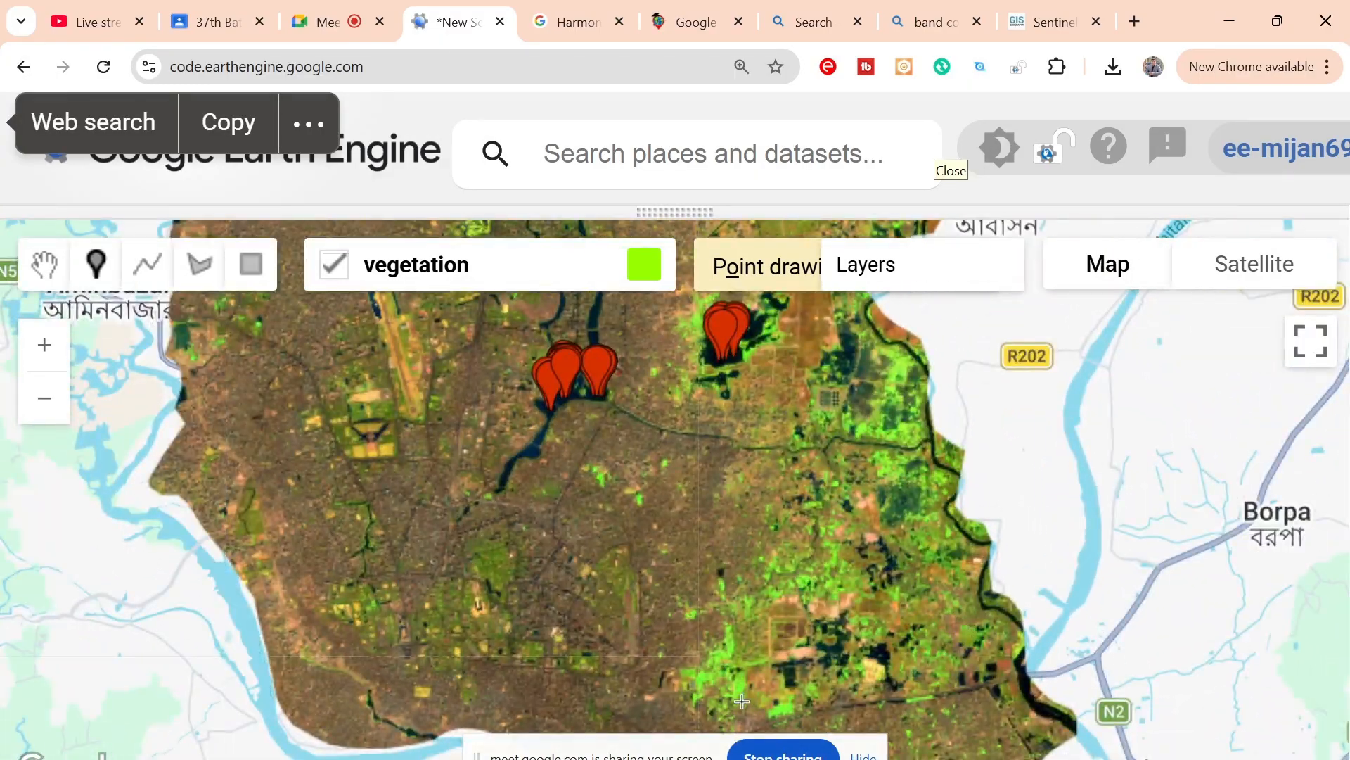
pyautogui.scroll(3, 740, 699)
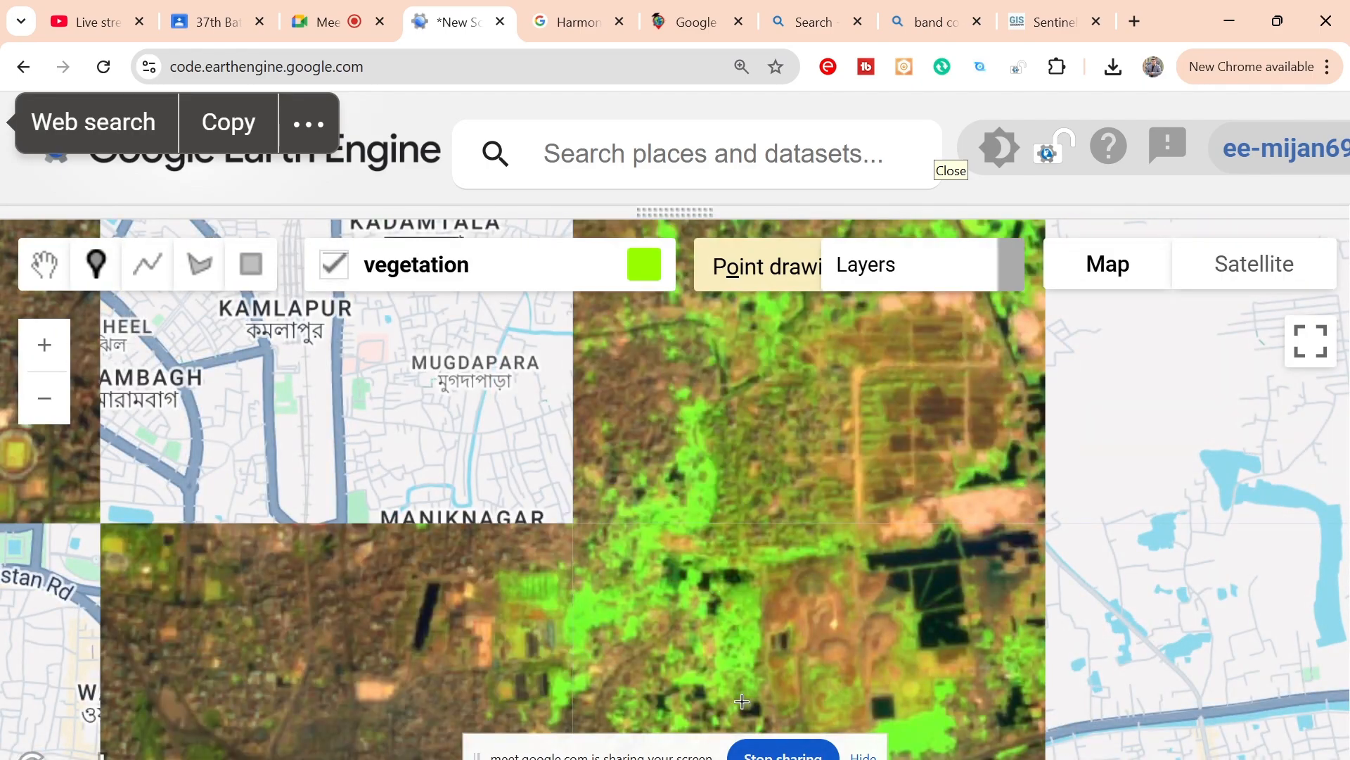
pyautogui.scroll(-1, 742, 701)
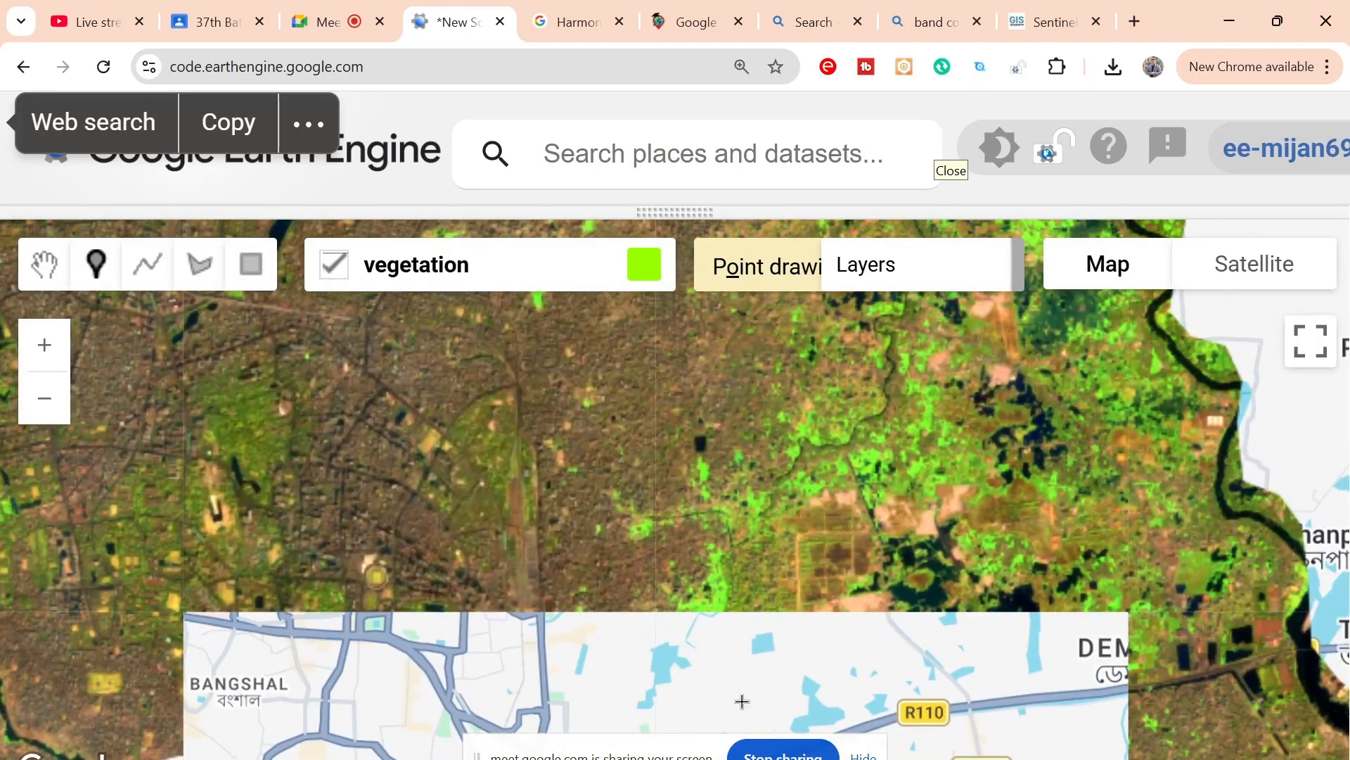
pyautogui.scroll(1, 748, 621)
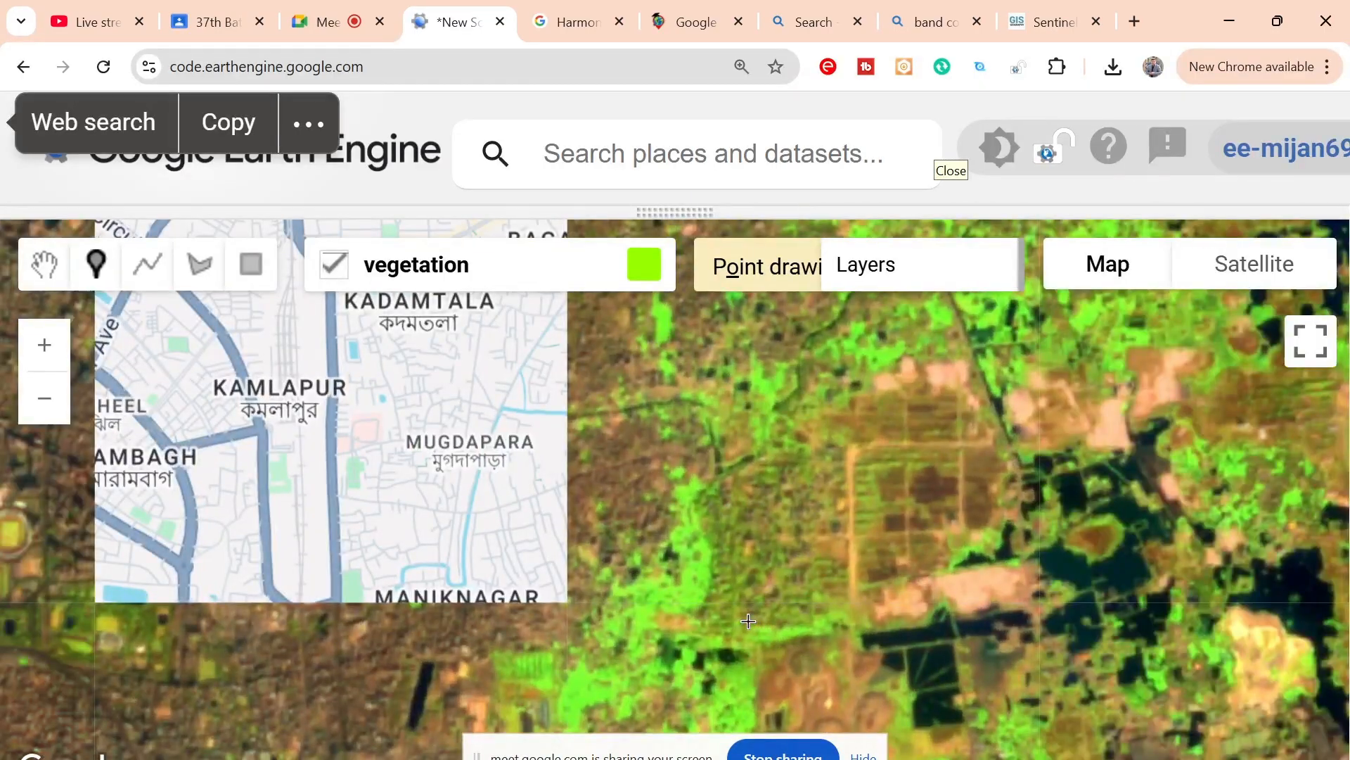
pyautogui.click(685, 596)
pyautogui.click(692, 599)
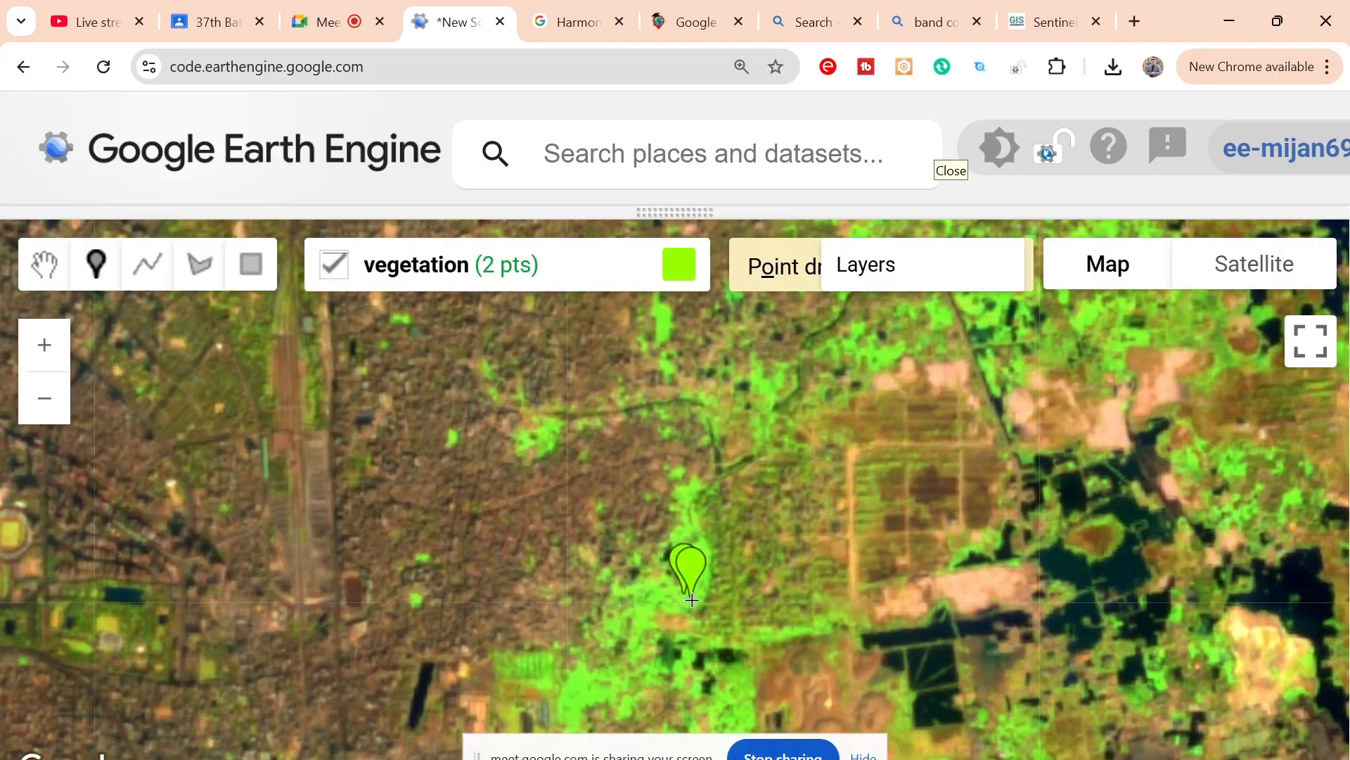
pyautogui.click(677, 607)
pyautogui.click(583, 686)
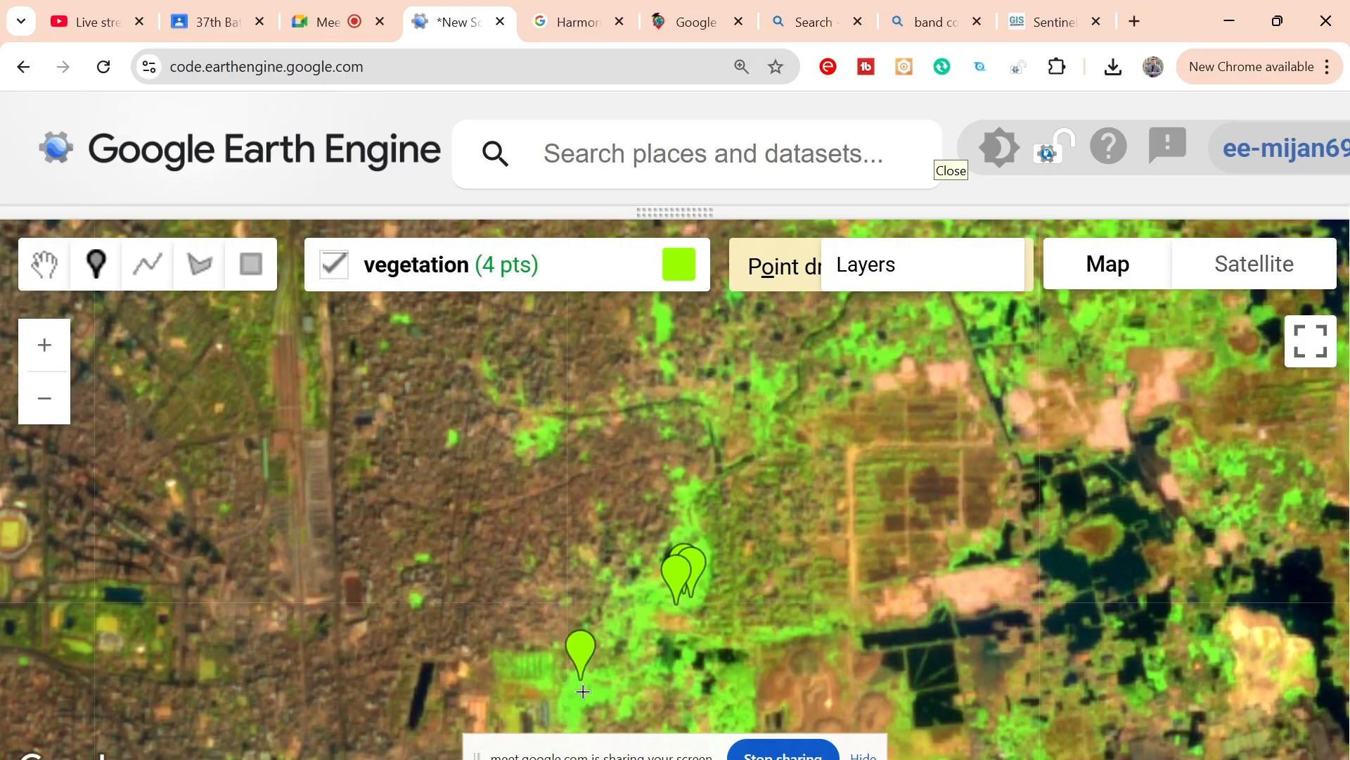
pyautogui.click(574, 709)
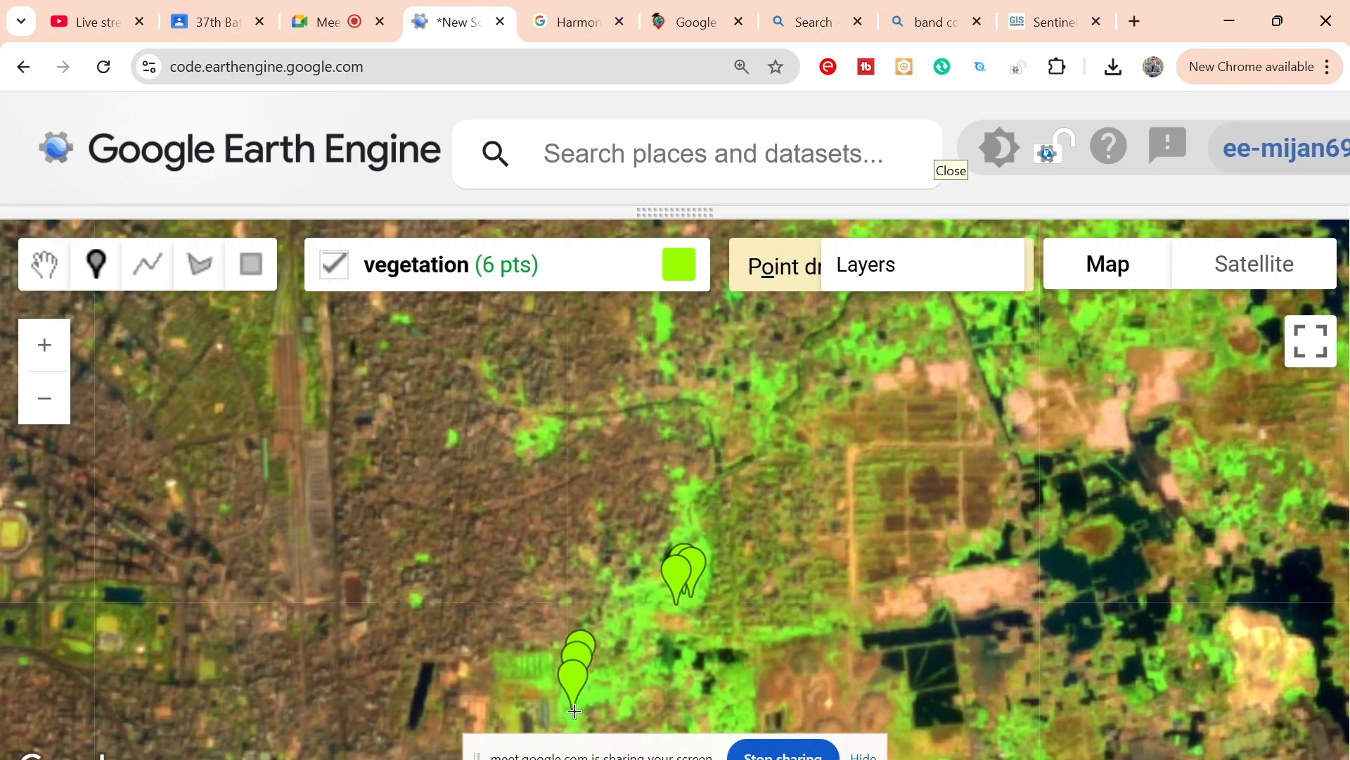
# Step: Place seven vegetation sample points on the bright green patch just north of the highway, southeast of the existing markers
pyautogui.press('super+Tab')
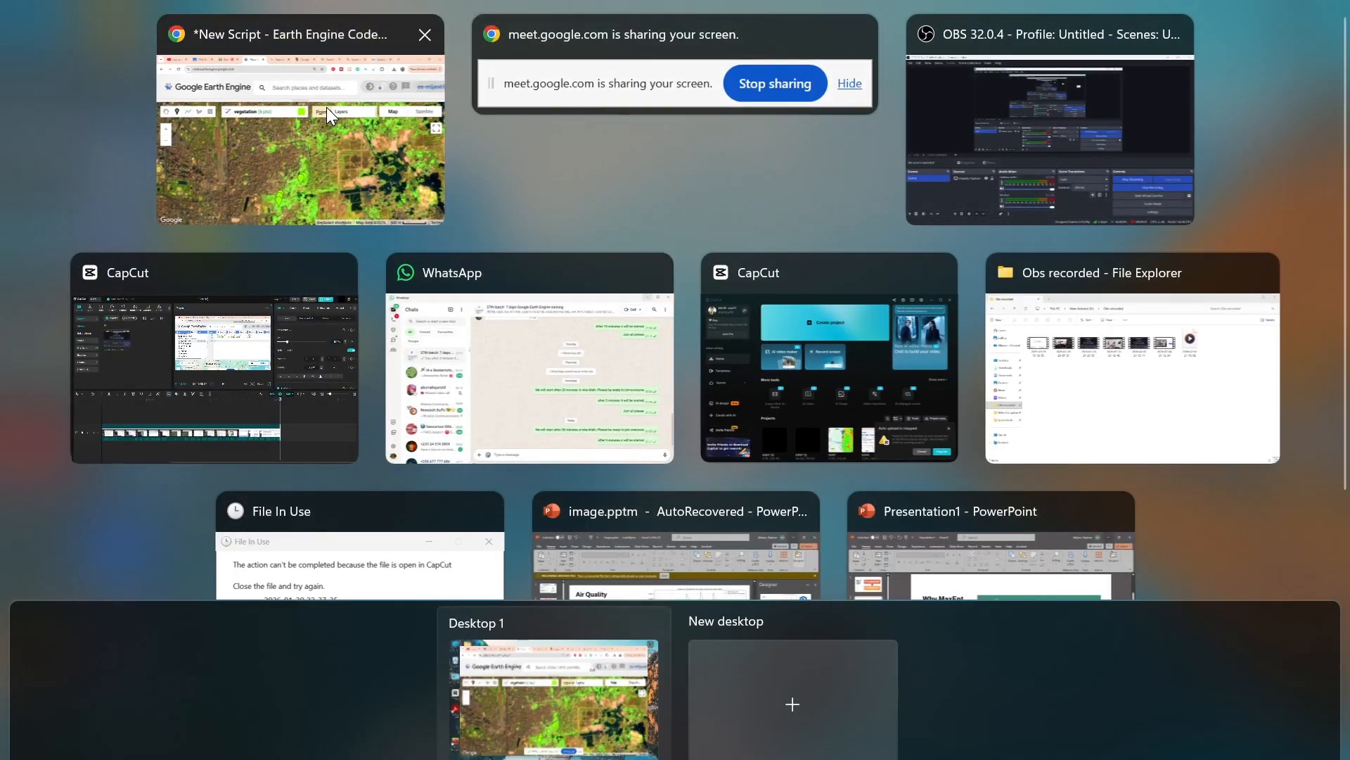
pyautogui.click(337, 147)
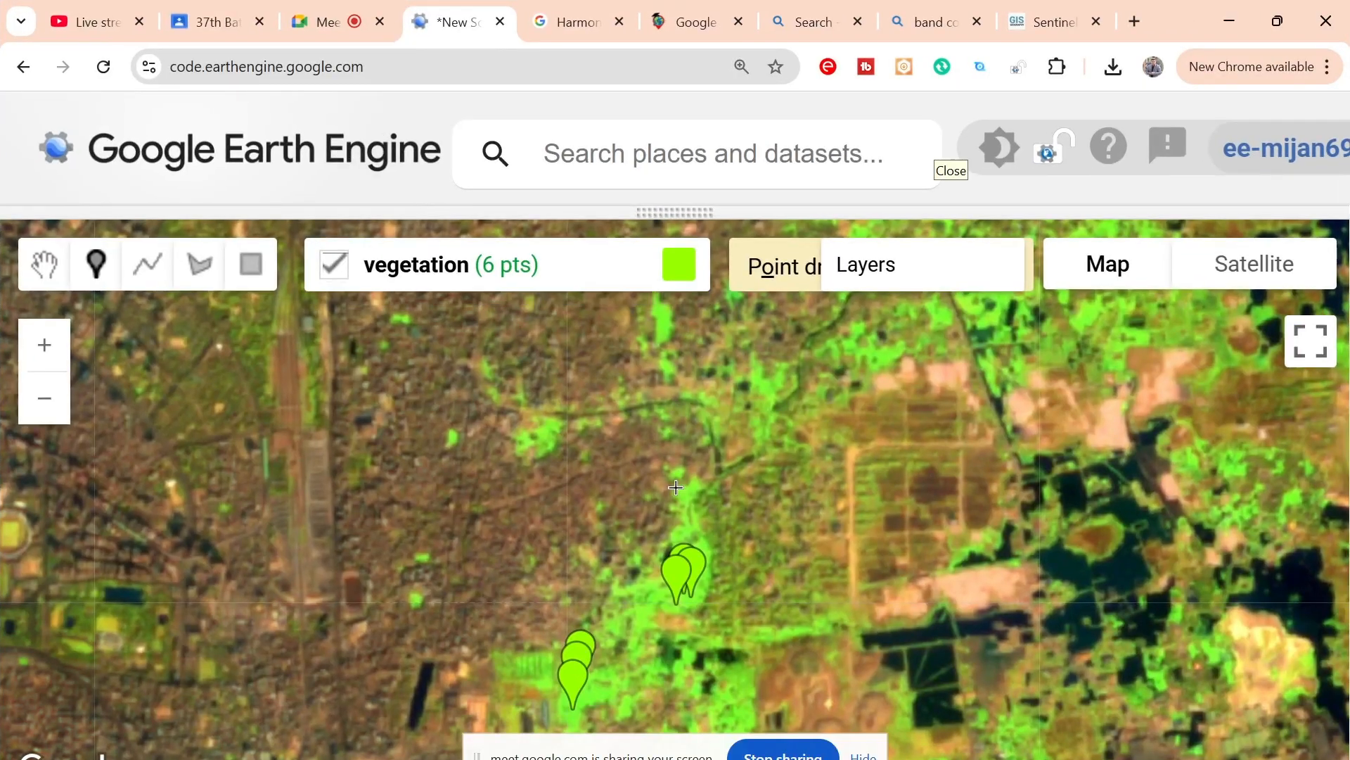
pyautogui.moveTo(822, 566); pyautogui.dragTo(783, 325)
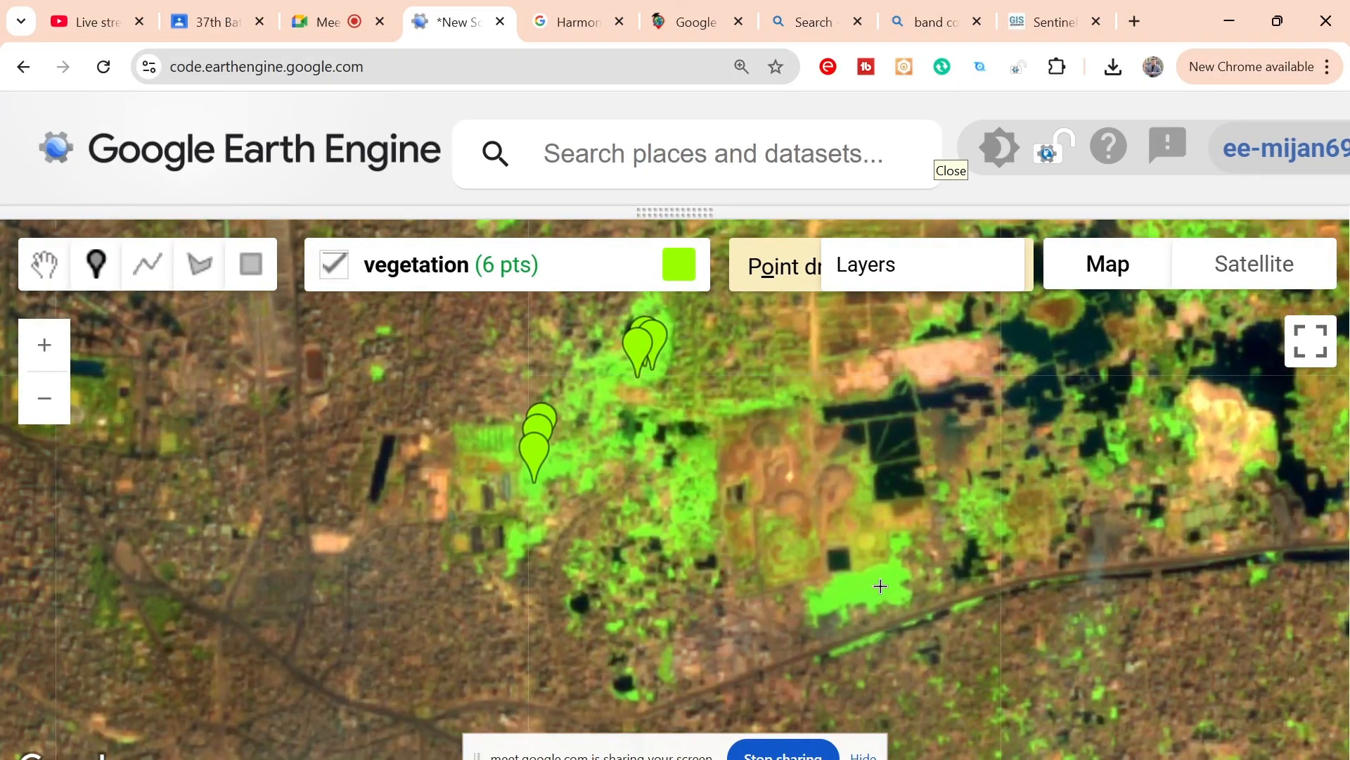
pyautogui.click(884, 583)
pyautogui.click(891, 591)
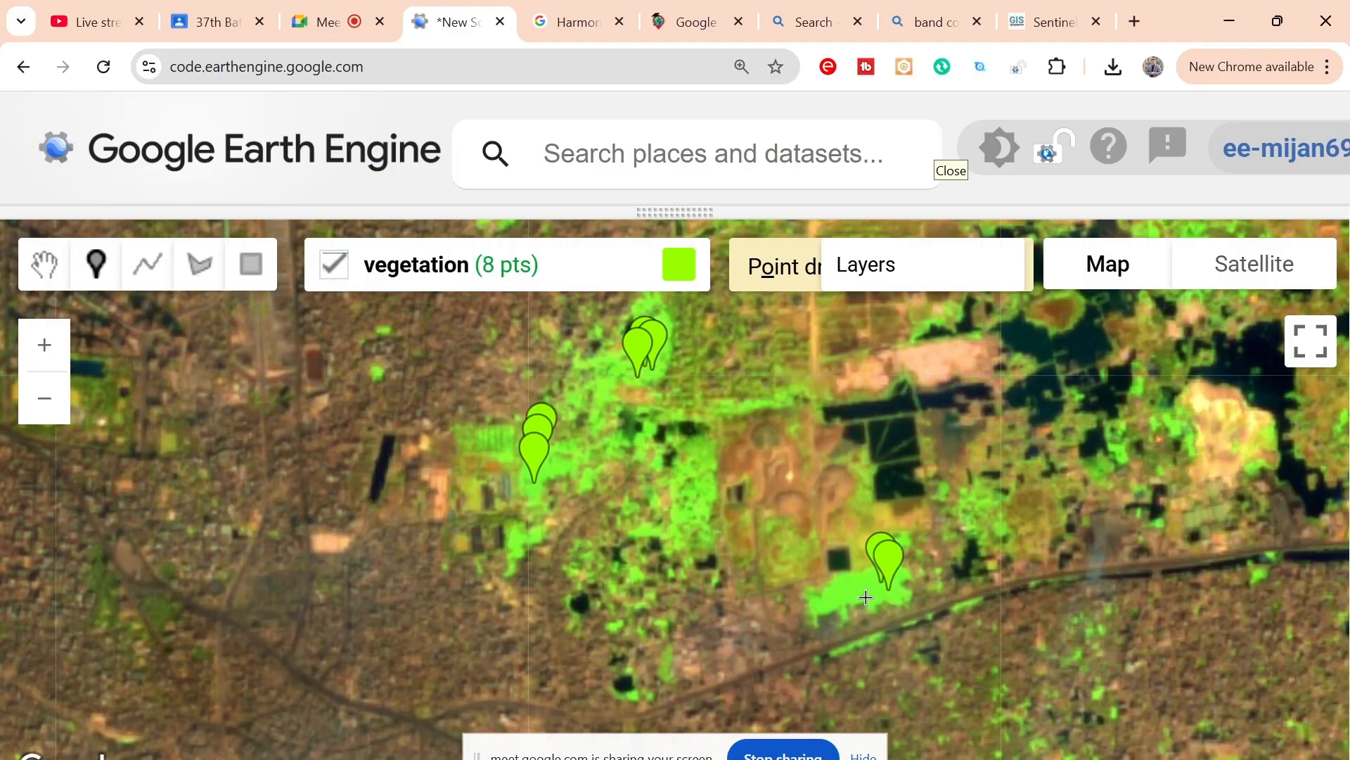
pyautogui.click(847, 599)
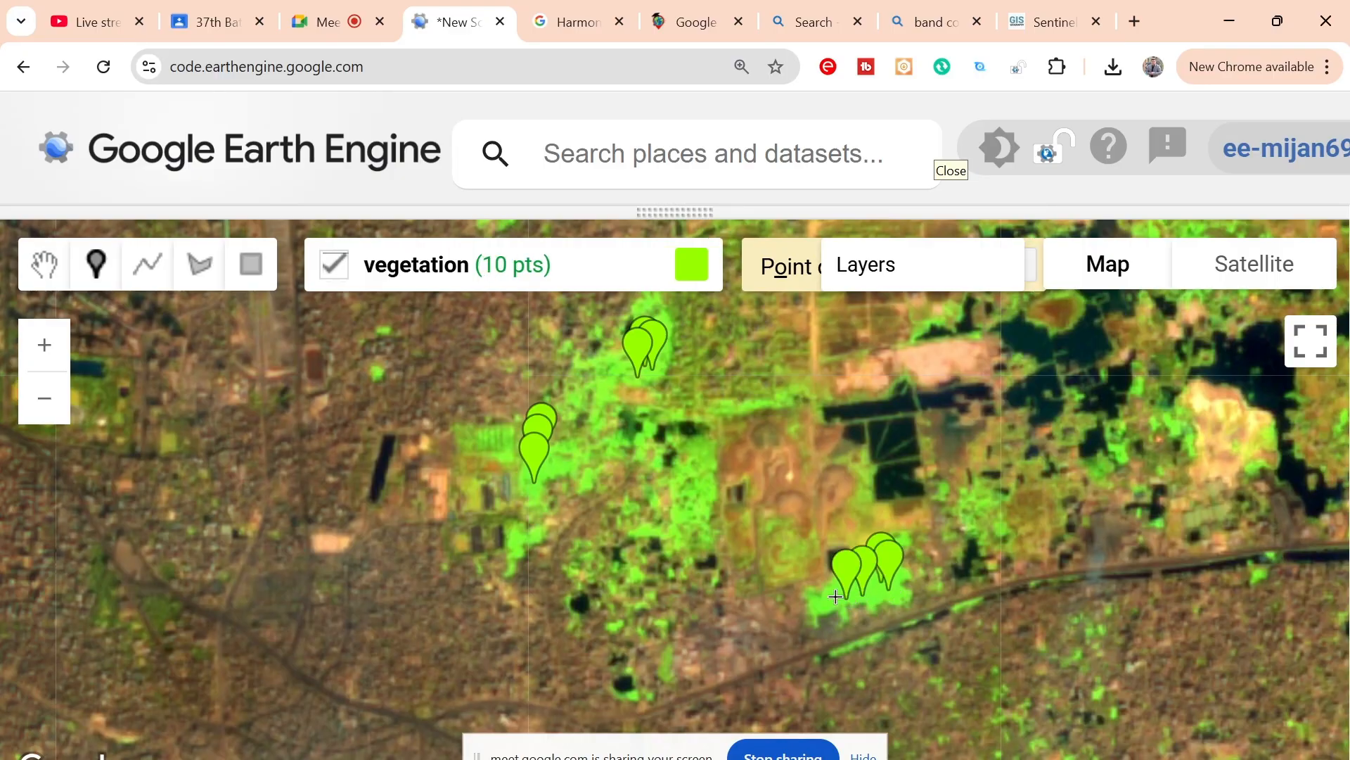
pyautogui.click(836, 596)
pyautogui.click(866, 597)
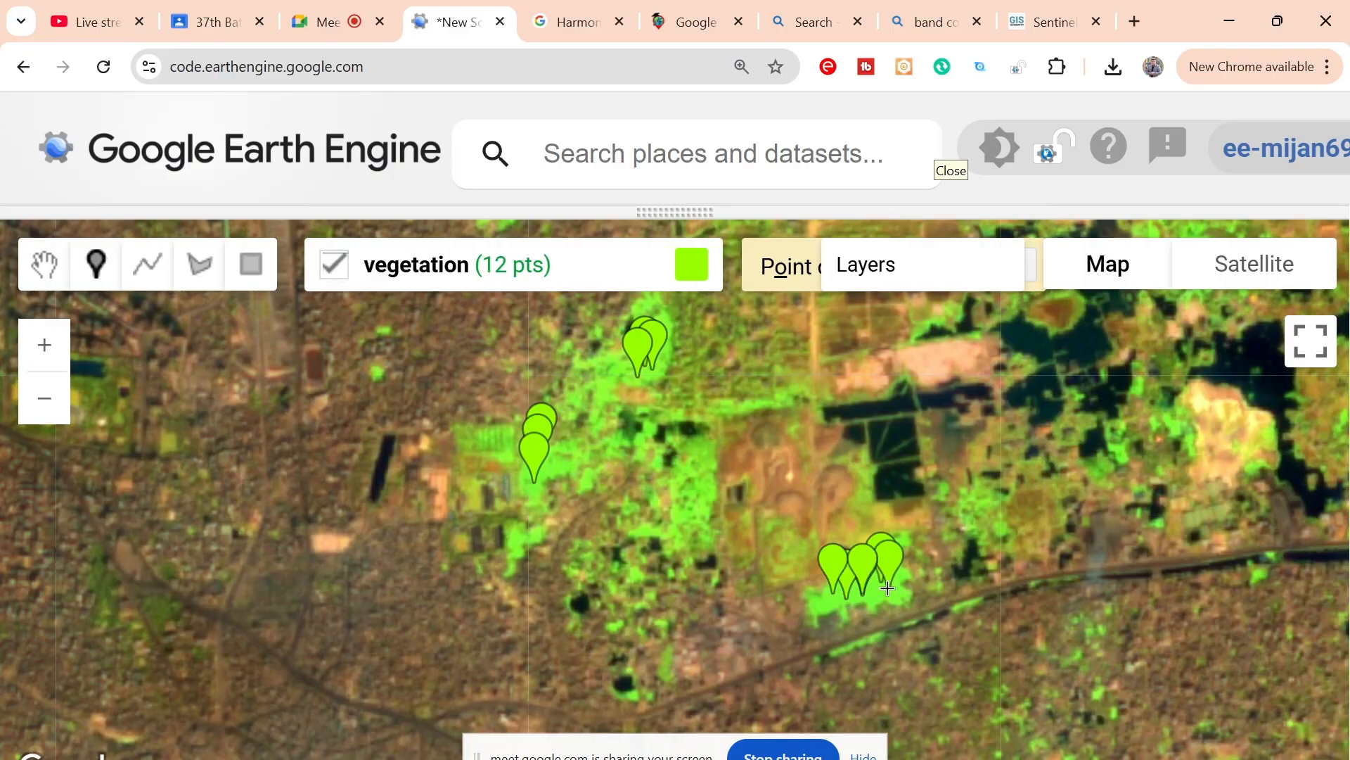
pyautogui.click(888, 588)
pyautogui.moveTo(1088, 379); pyautogui.dragTo(846, 695)
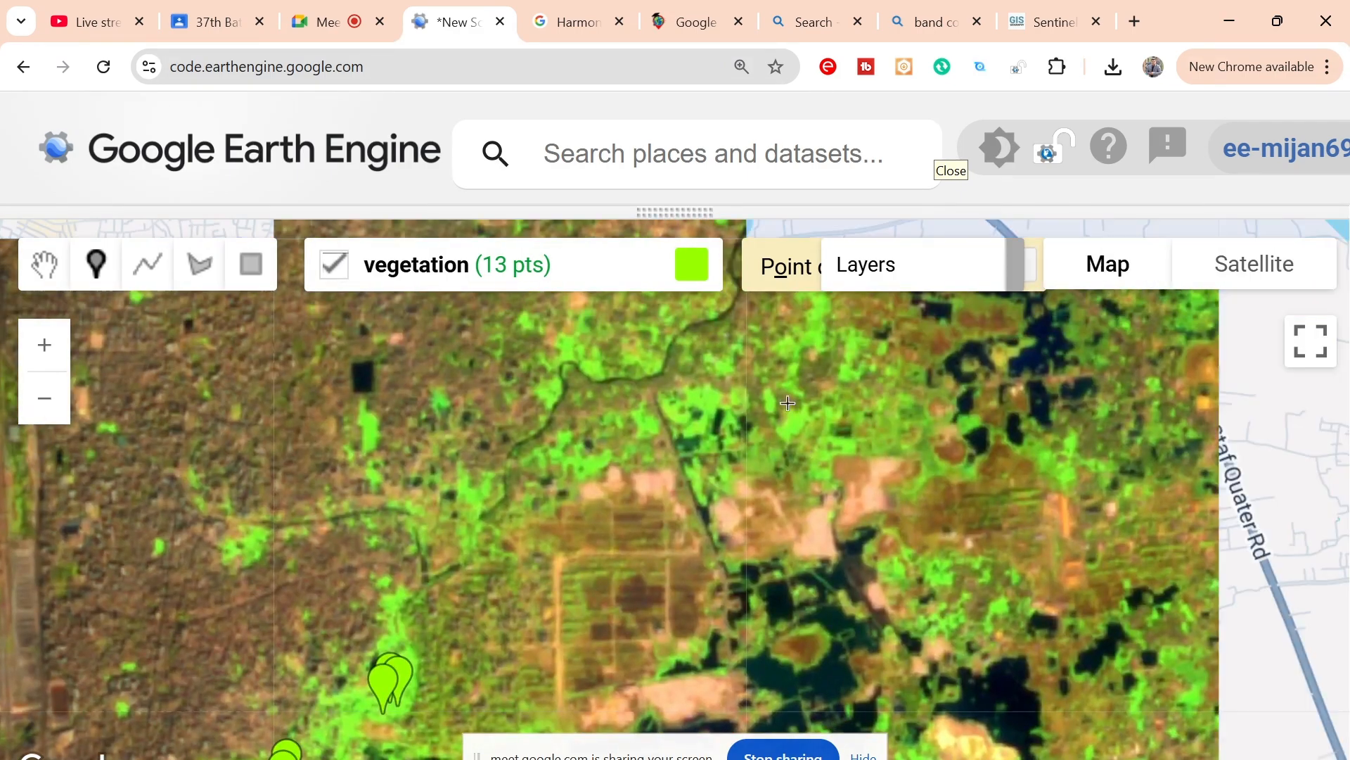
# Step: Place five vegetation sample points in a tight cluster on the bright green patch east of the winding canal, north of the bare-soil plots
pyautogui.click(796, 422)
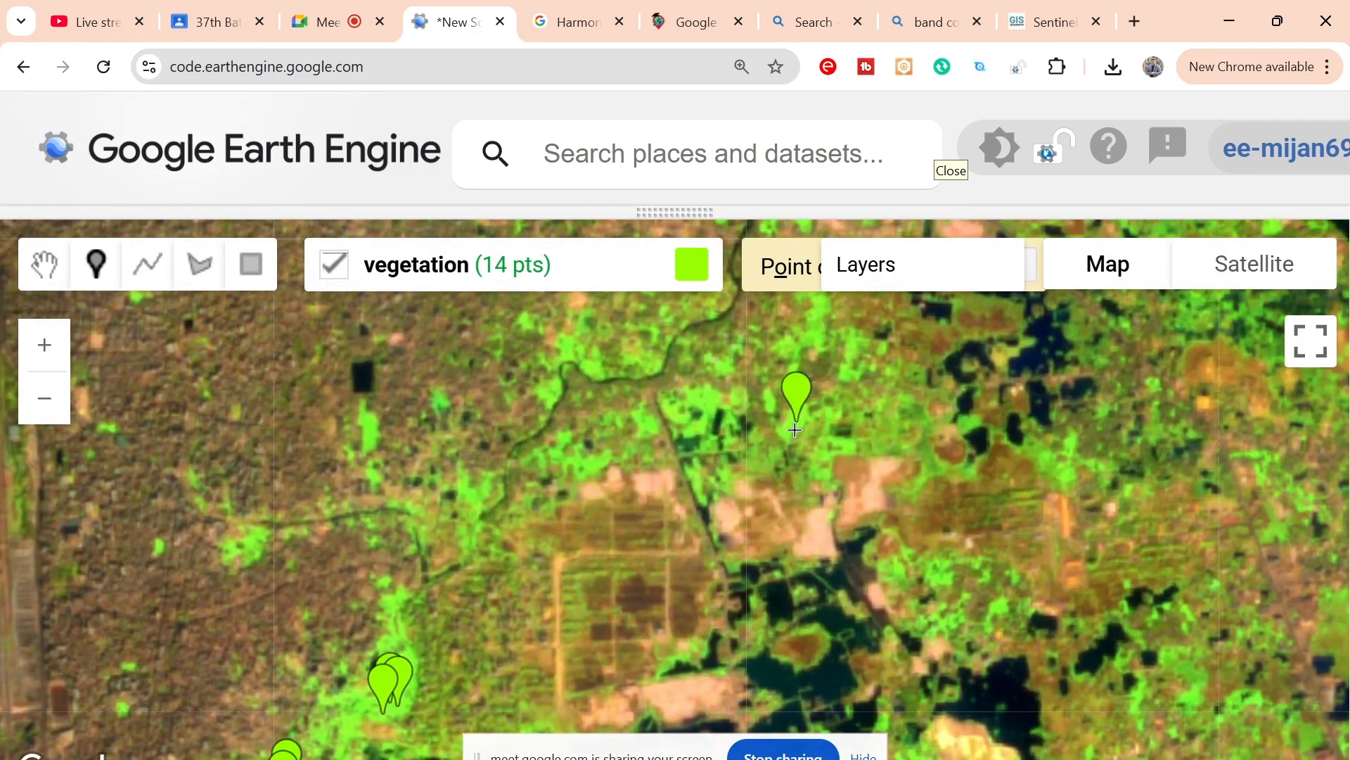
pyautogui.click(791, 429)
pyautogui.click(794, 429)
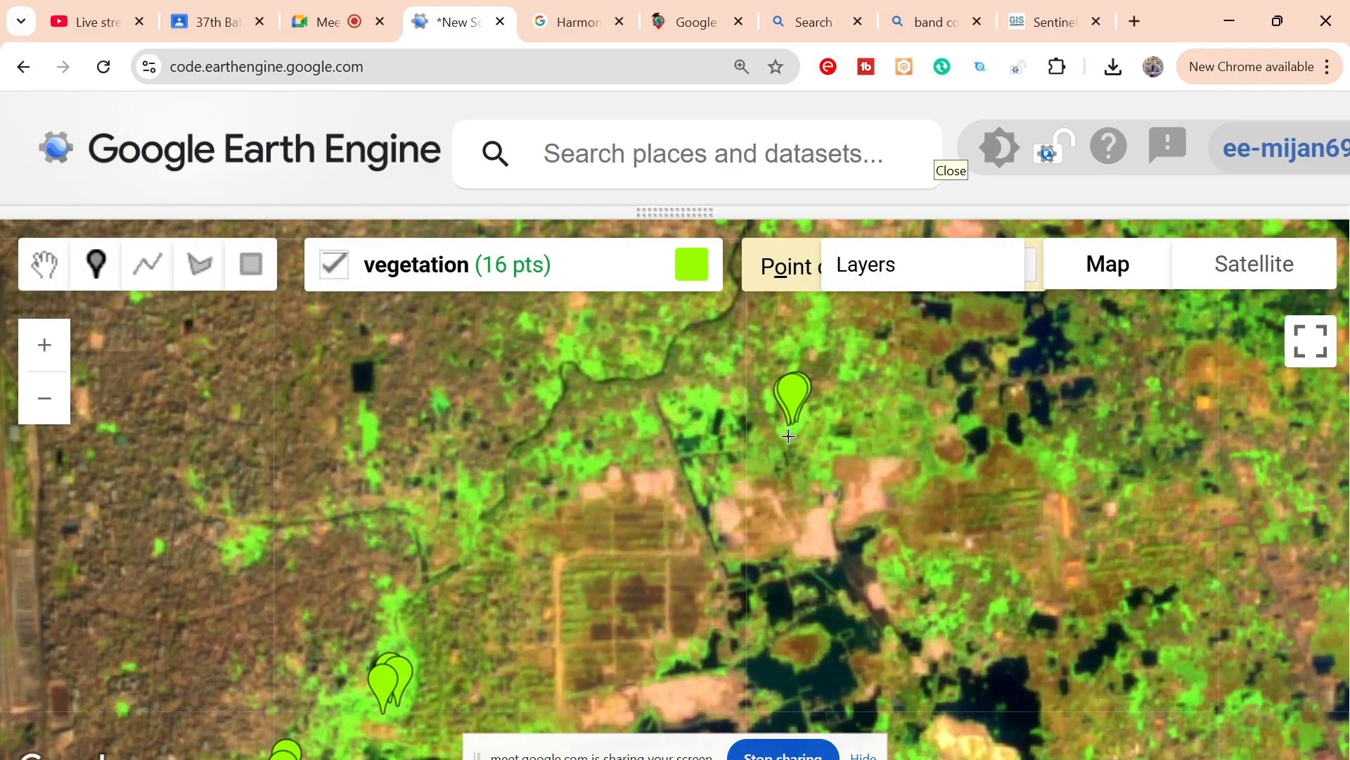
pyautogui.click(795, 430)
pyautogui.click(791, 430)
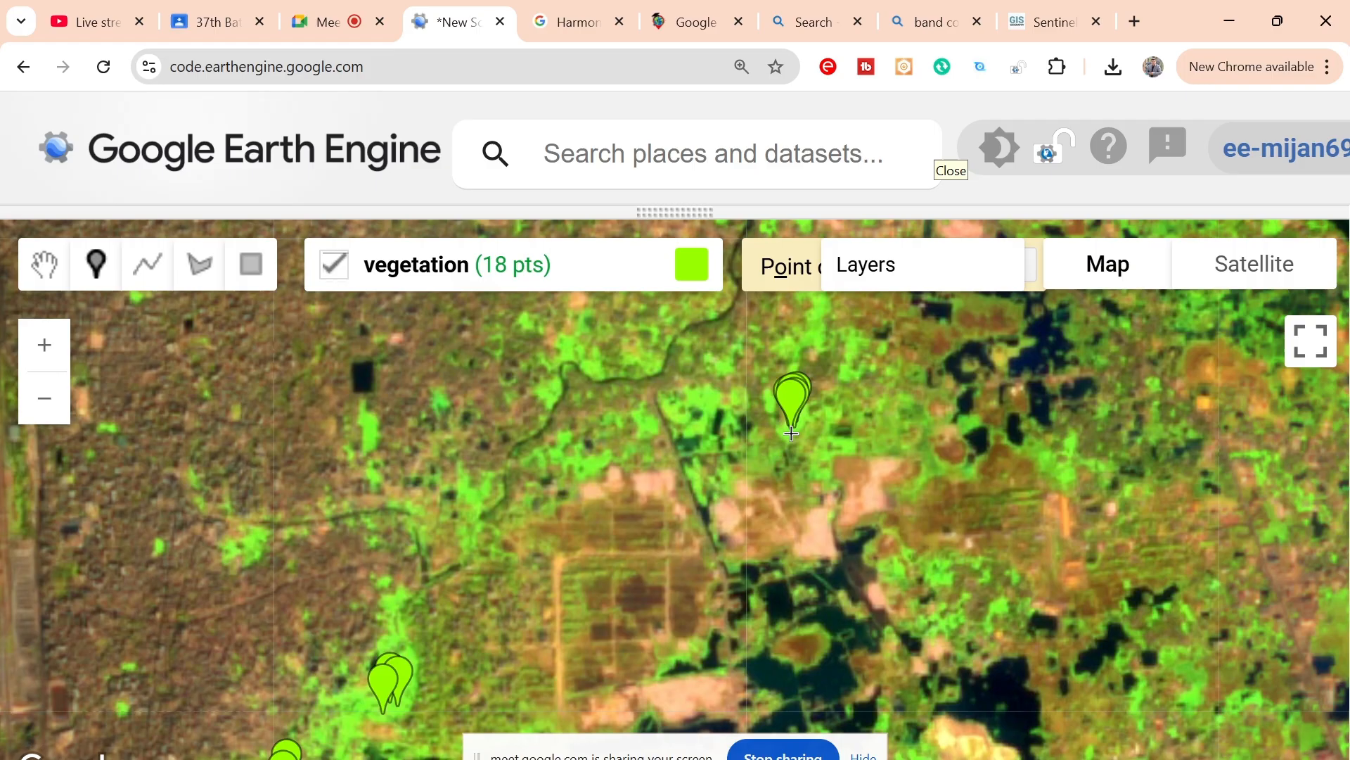
# Step: Place three vegetation points on the green strip south of the small dark pond, and one pair each north and south of the canal bend
pyautogui.click(368, 426)
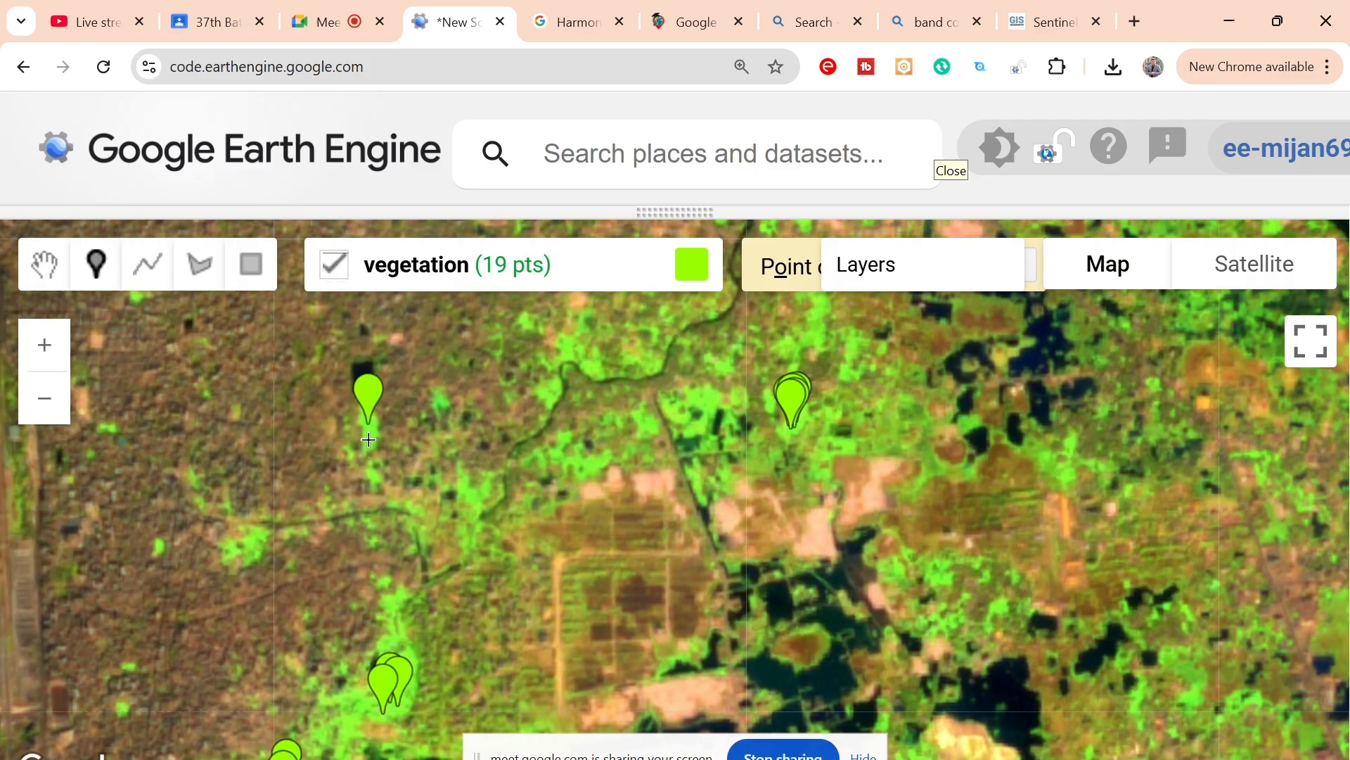
pyautogui.click(368, 441)
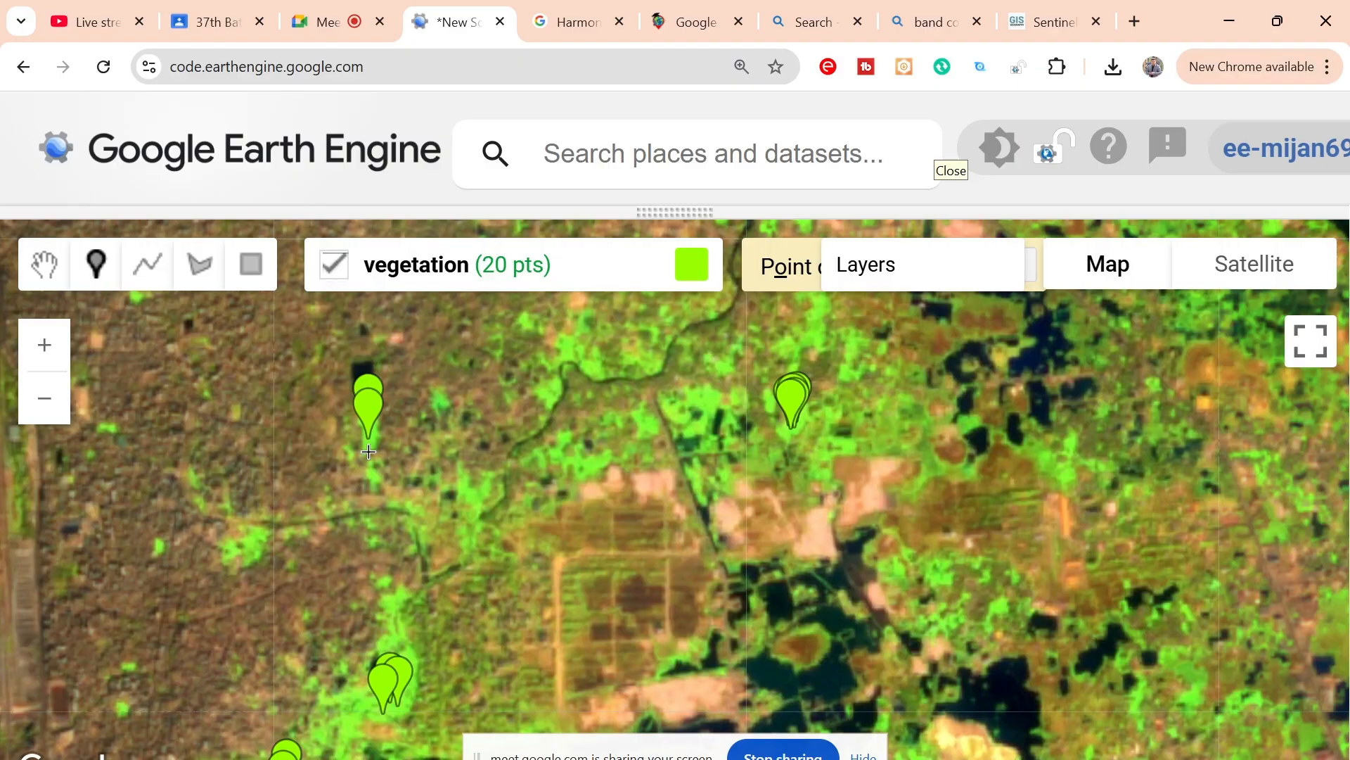
pyautogui.click(368, 452)
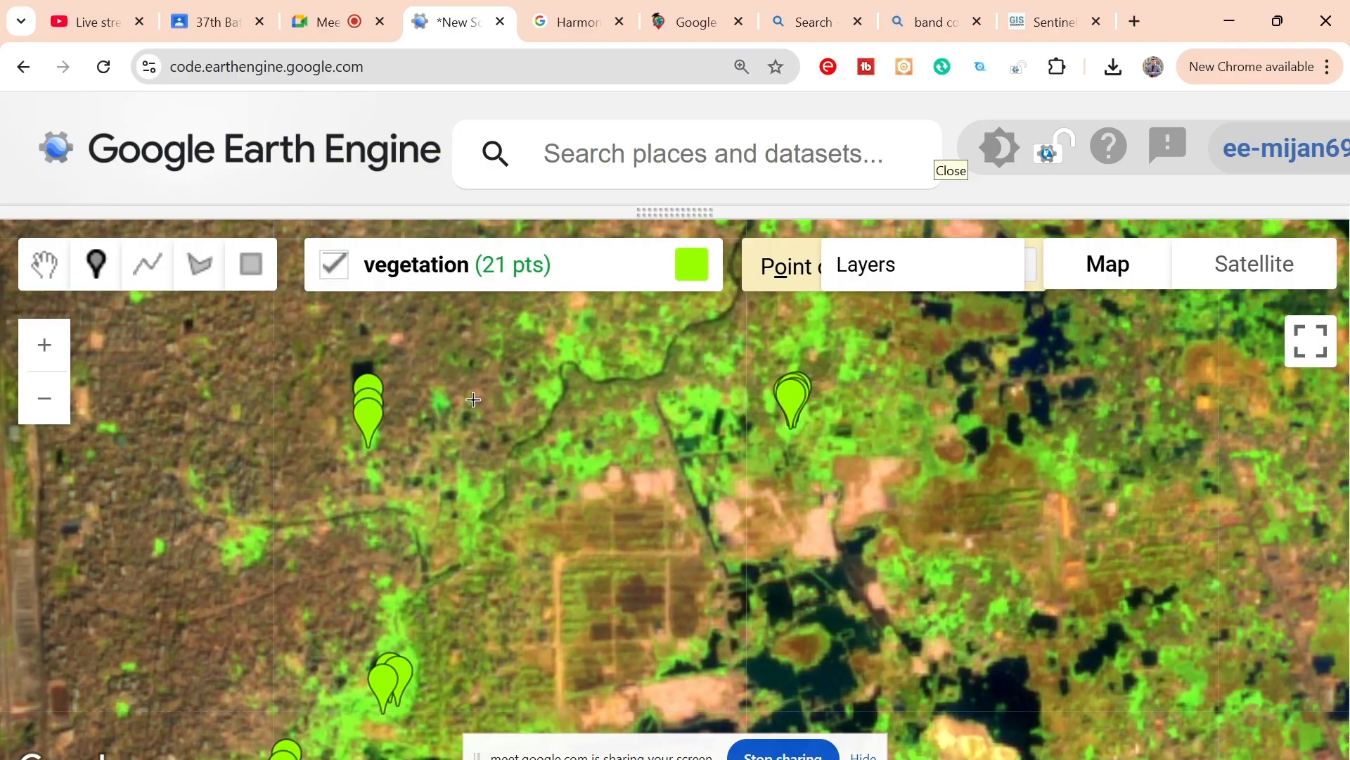
pyautogui.click(589, 370)
pyautogui.click(593, 370)
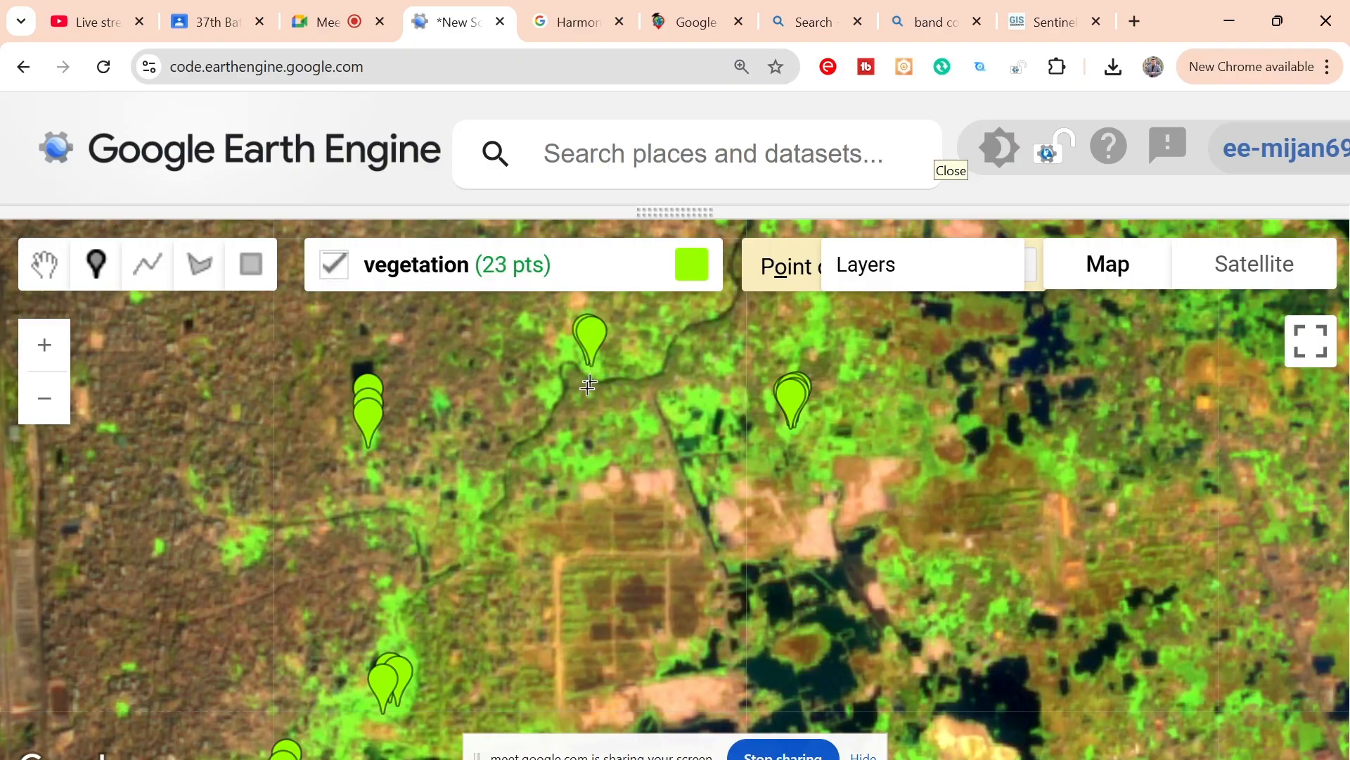
pyautogui.click(591, 467)
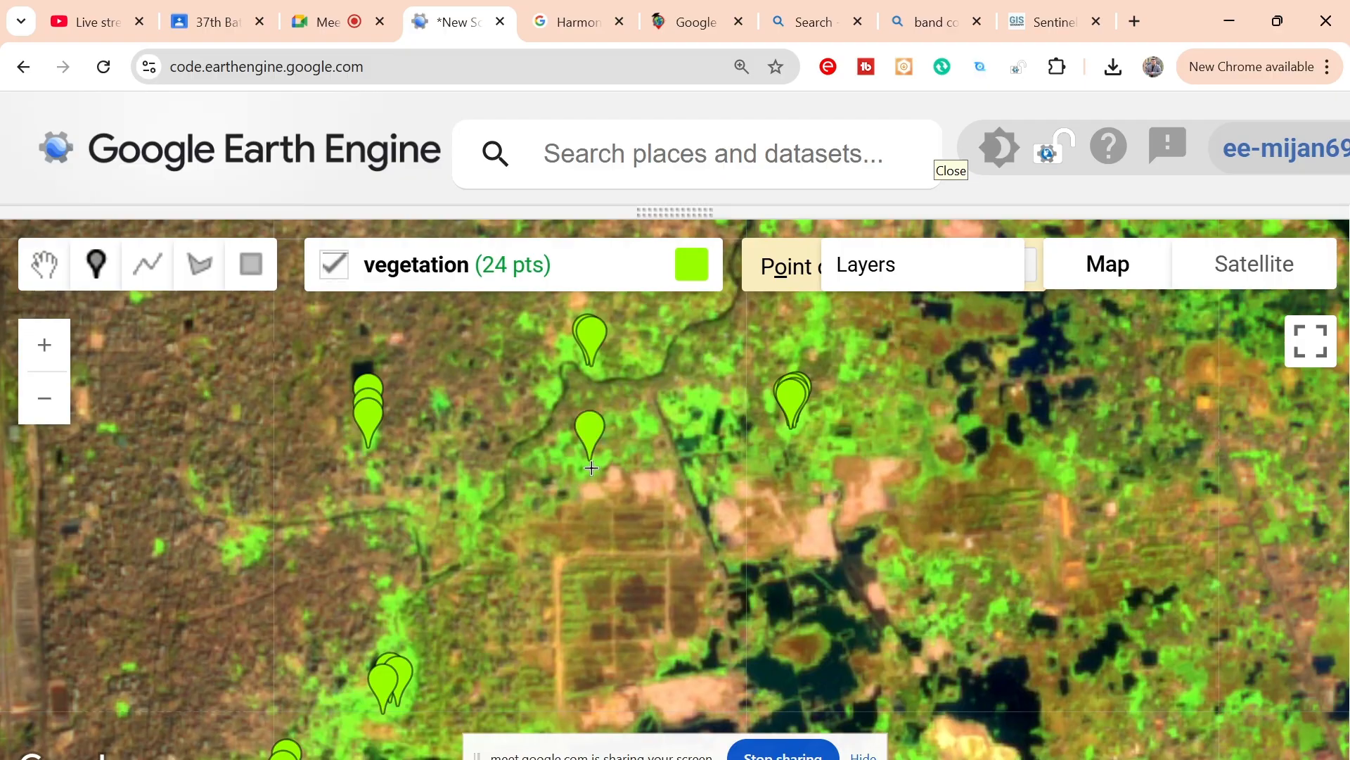
pyautogui.click(593, 470)
# Step: Place six vegetation points north of the river and west of Purbachal Ascend Town: five on the patches near the river and one farther north
pyautogui.moveTo(950, 409); pyautogui.dragTo(773, 656)
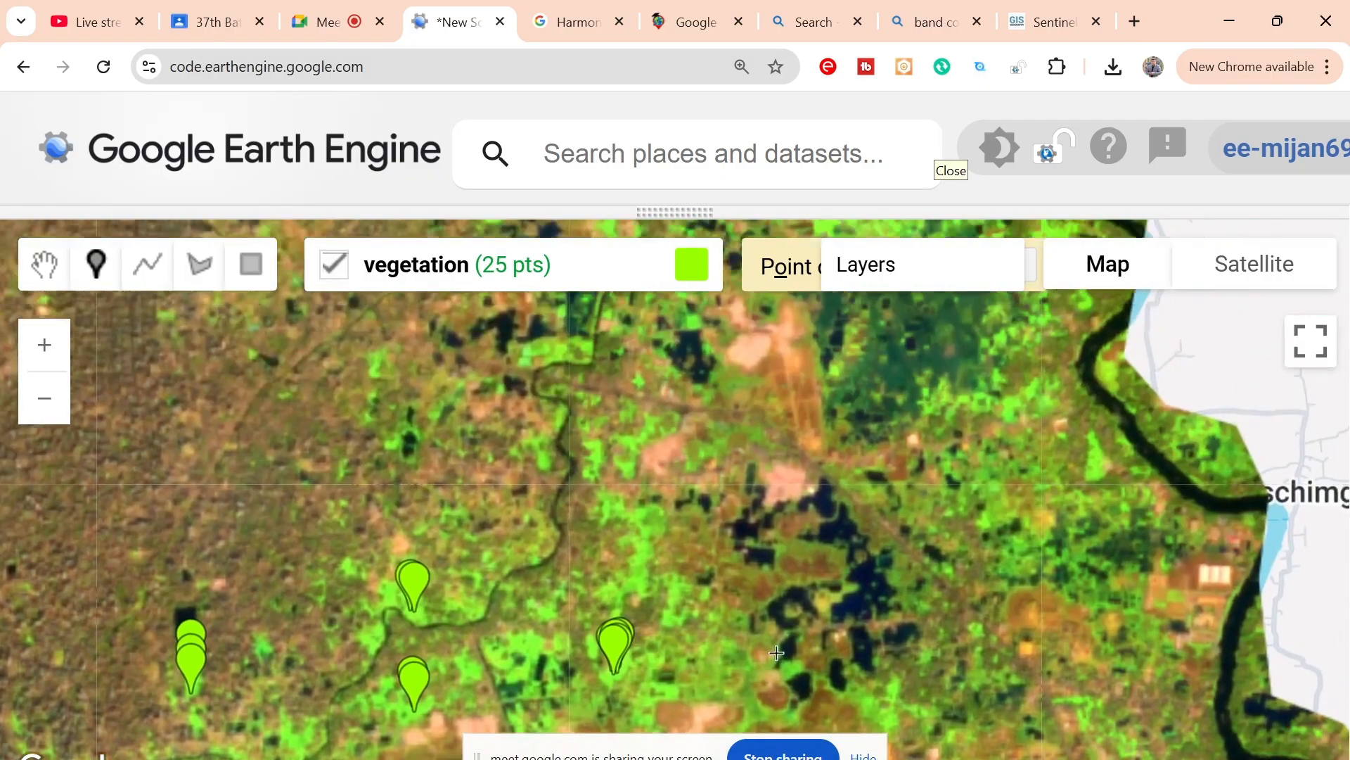
pyautogui.moveTo(830, 310); pyautogui.dragTo(758, 516)
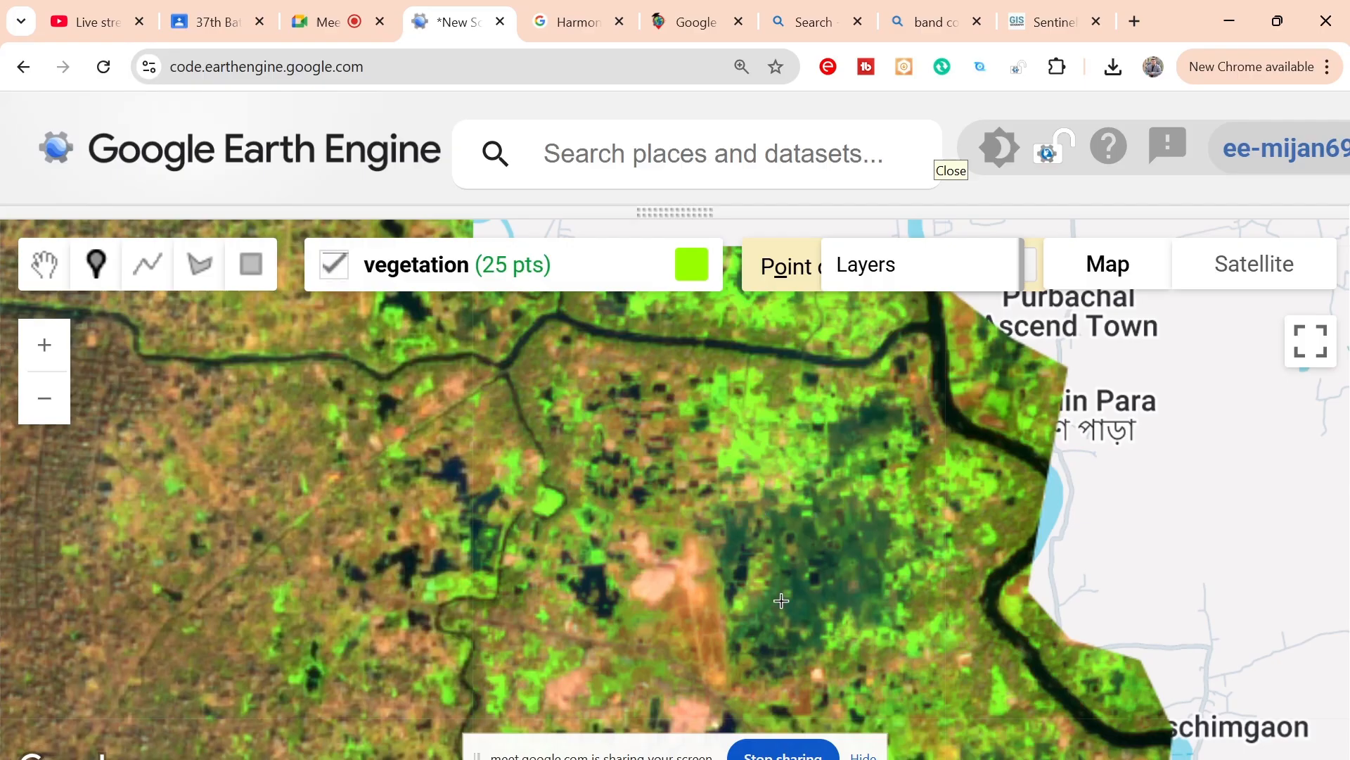
pyautogui.moveTo(657, 312); pyautogui.dragTo(711, 428)
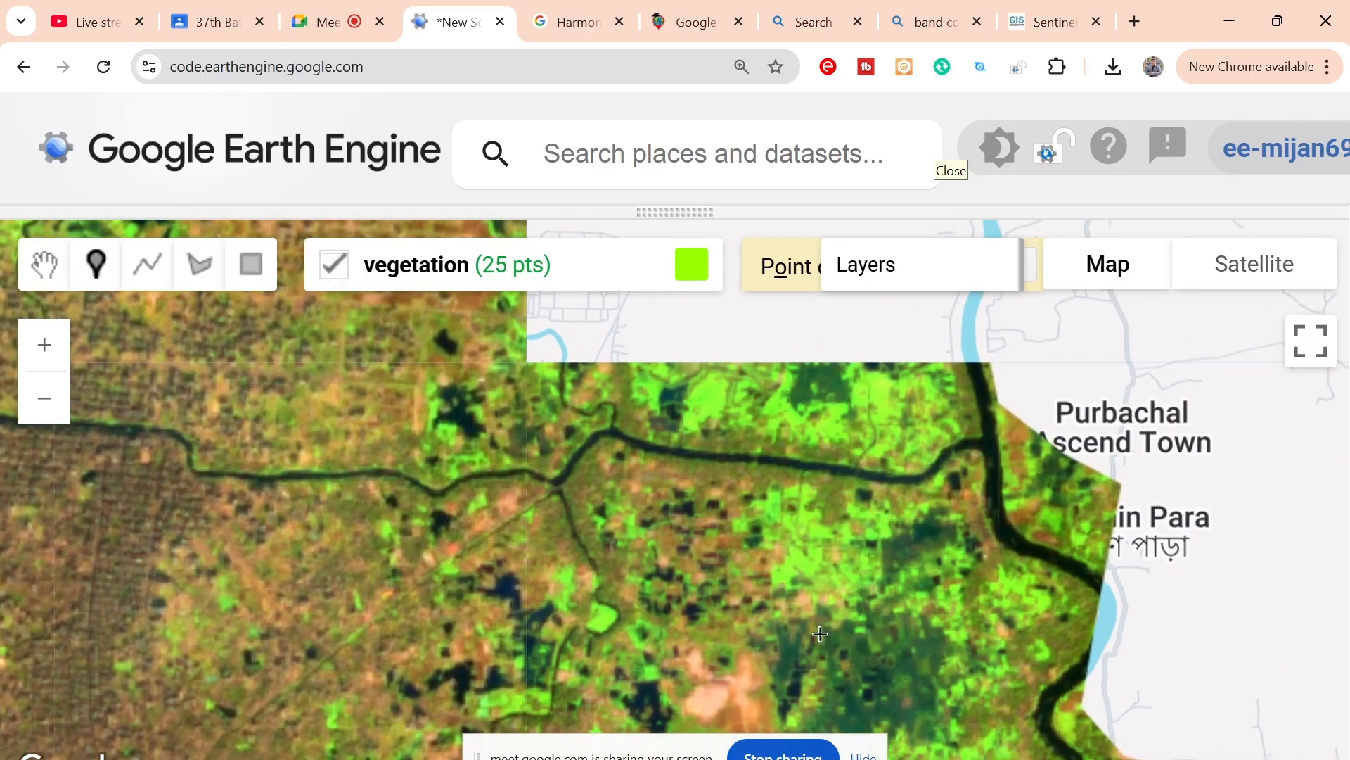
pyautogui.click(711, 399)
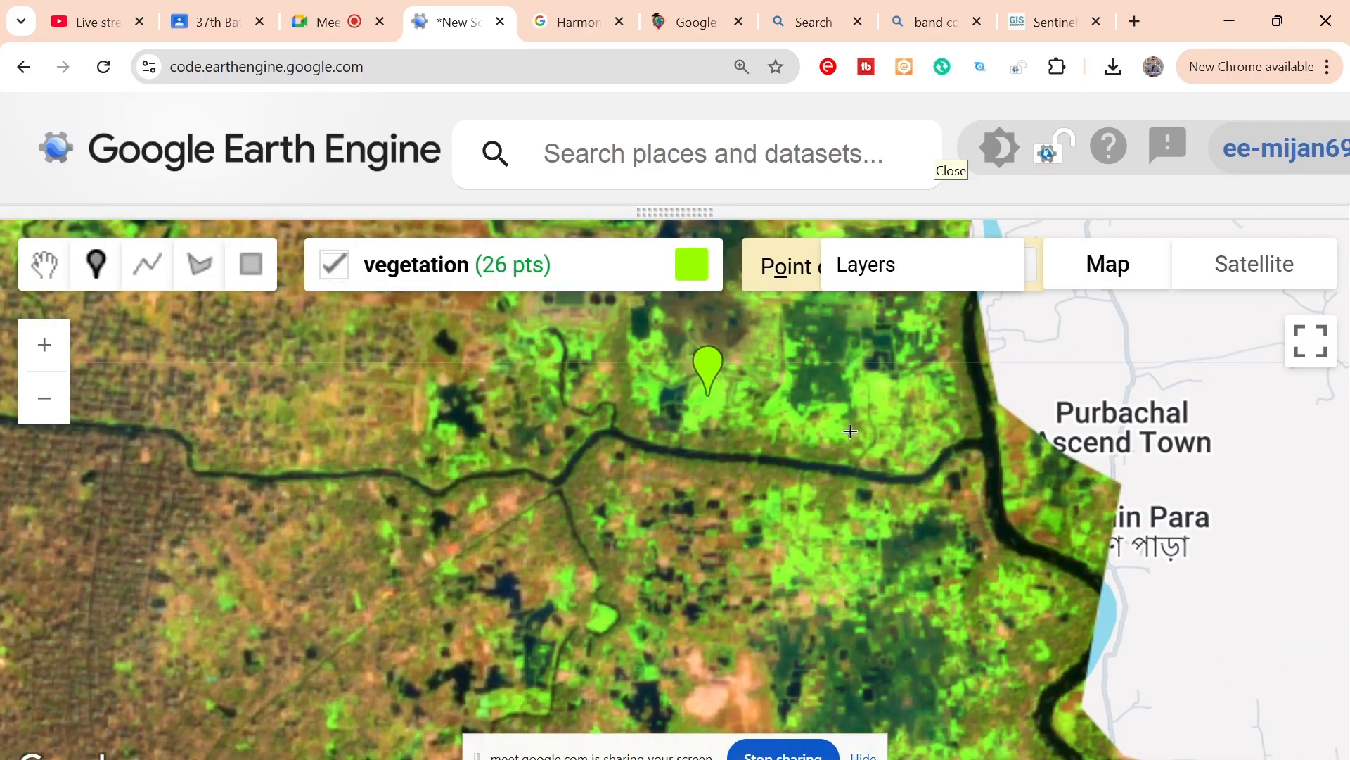
pyautogui.click(836, 381)
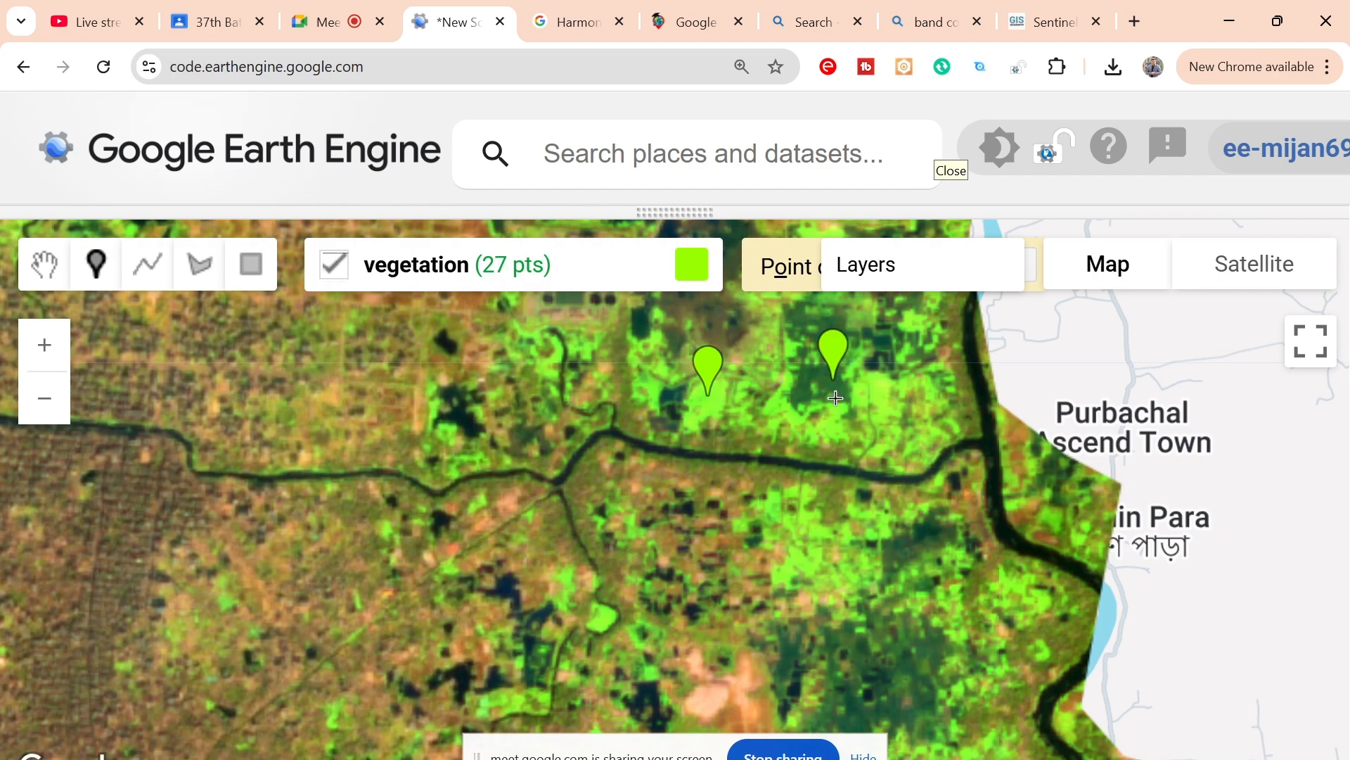
pyautogui.click(839, 387)
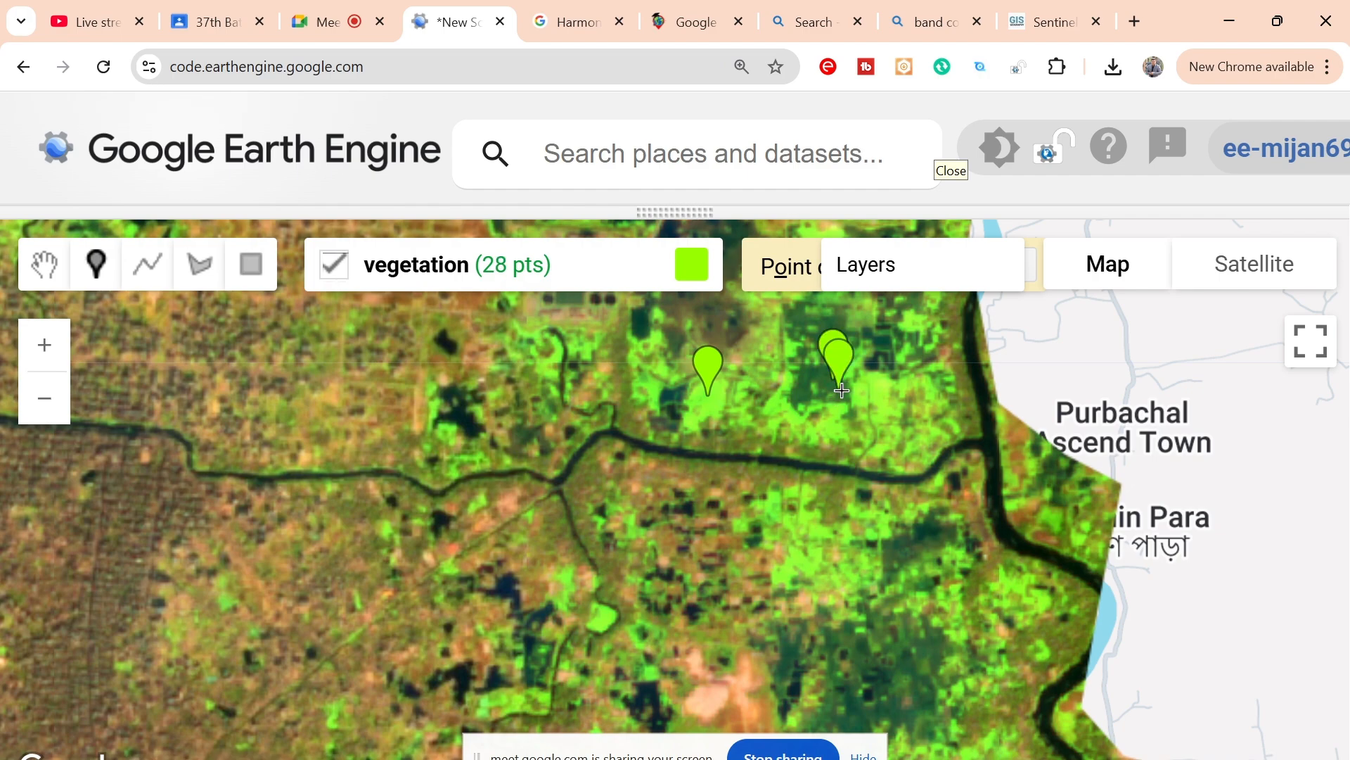
pyautogui.click(799, 399)
pyautogui.click(802, 399)
pyautogui.moveTo(857, 401); pyautogui.dragTo(822, 550)
pyautogui.moveTo(773, 400); pyautogui.dragTo(800, 516)
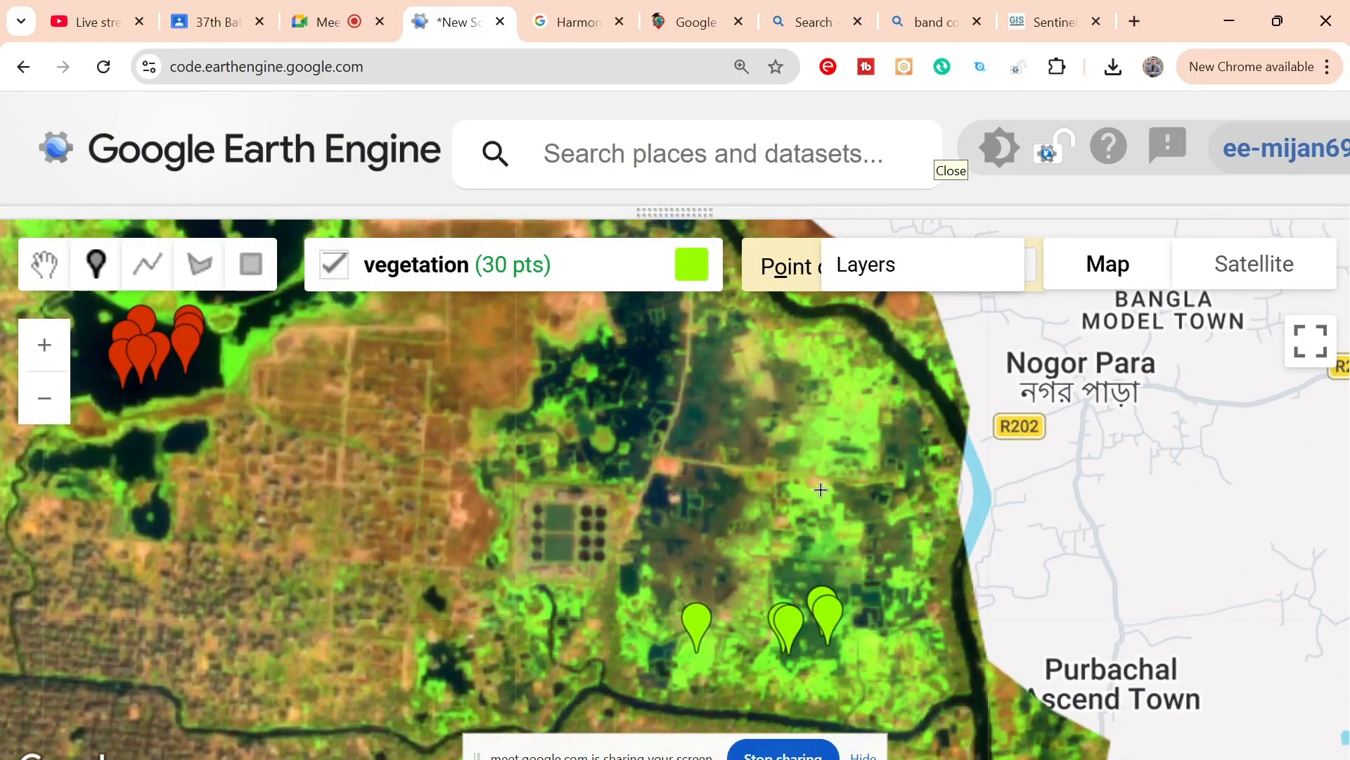
pyautogui.click(823, 501)
# Step: Place seven vegetation points south of the river: two on the dark green area, two east of it, and three near the eastern river bend
pyautogui.moveTo(794, 573); pyautogui.dragTo(866, 320)
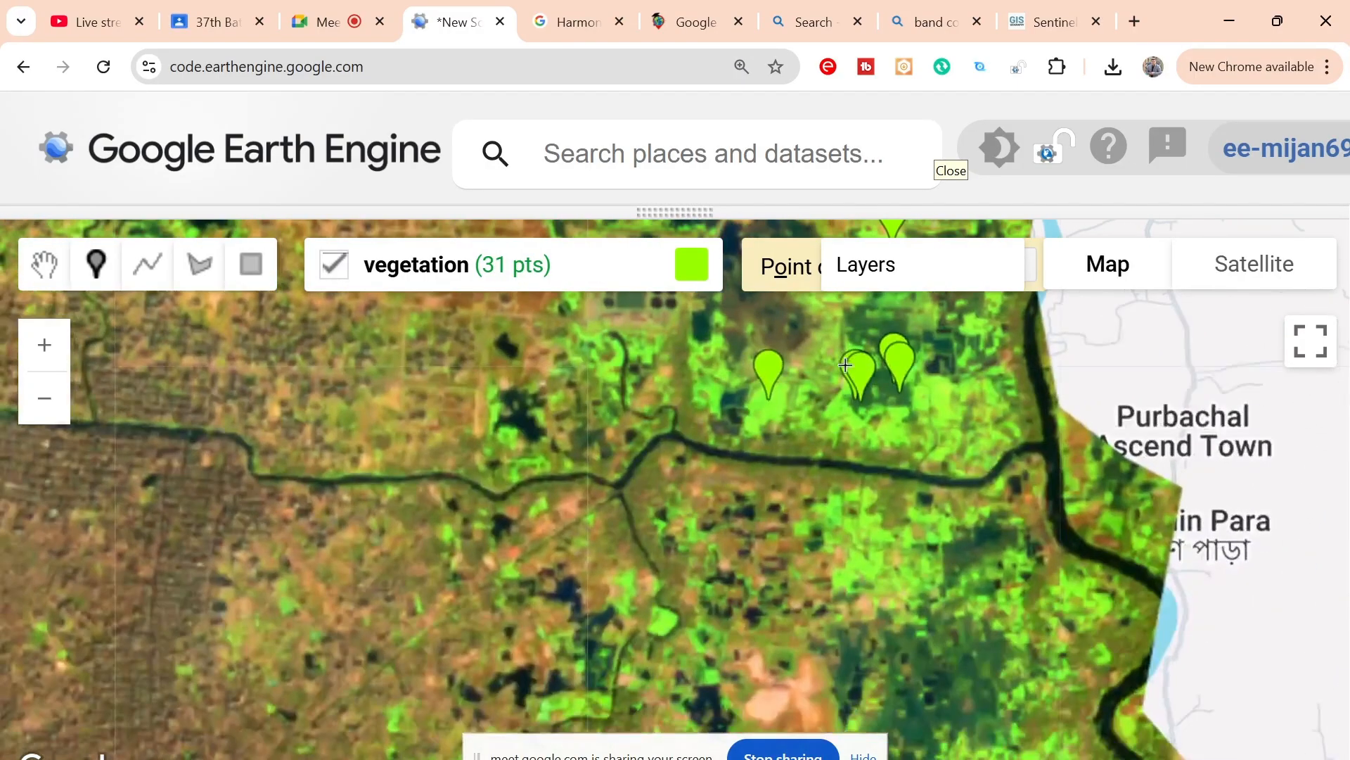
pyautogui.moveTo(816, 619); pyautogui.dragTo(787, 475)
pyautogui.moveTo(819, 563); pyautogui.dragTo(814, 462)
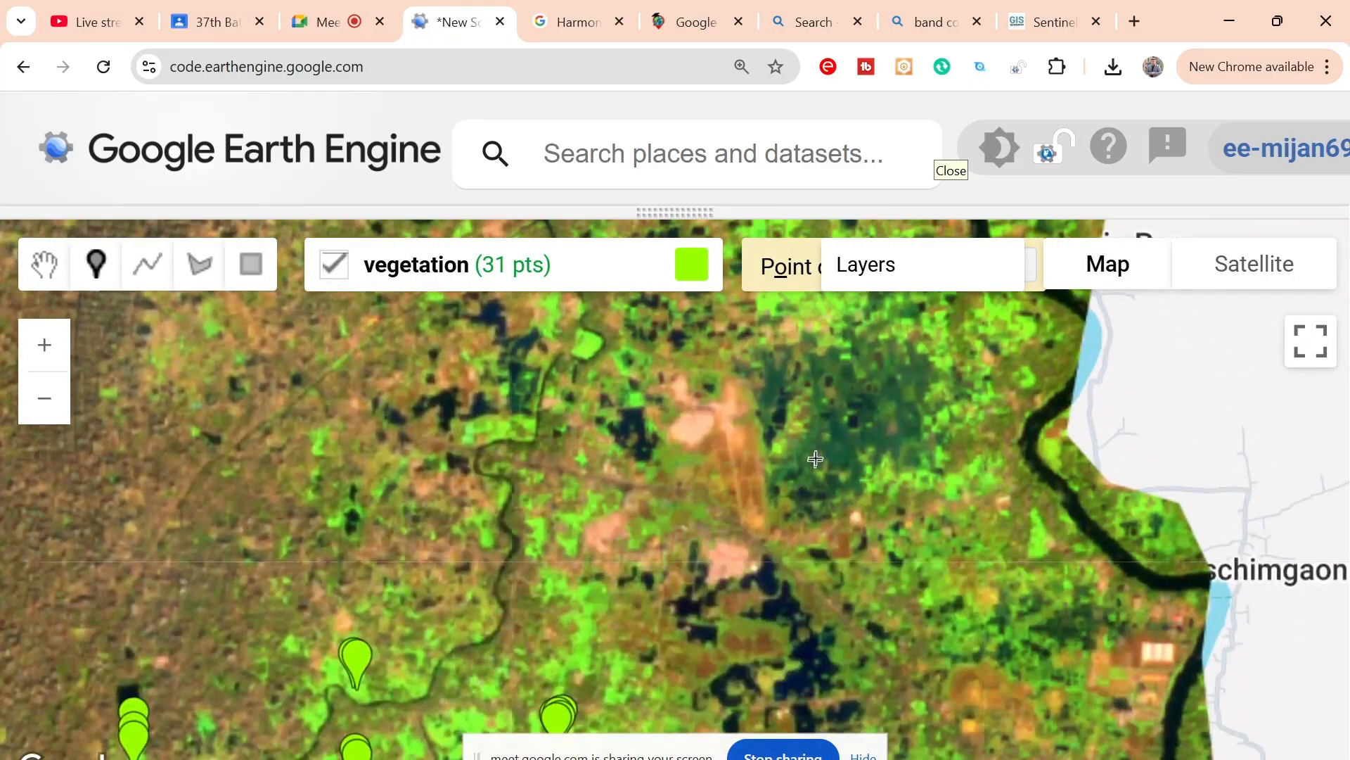
pyautogui.click(839, 452)
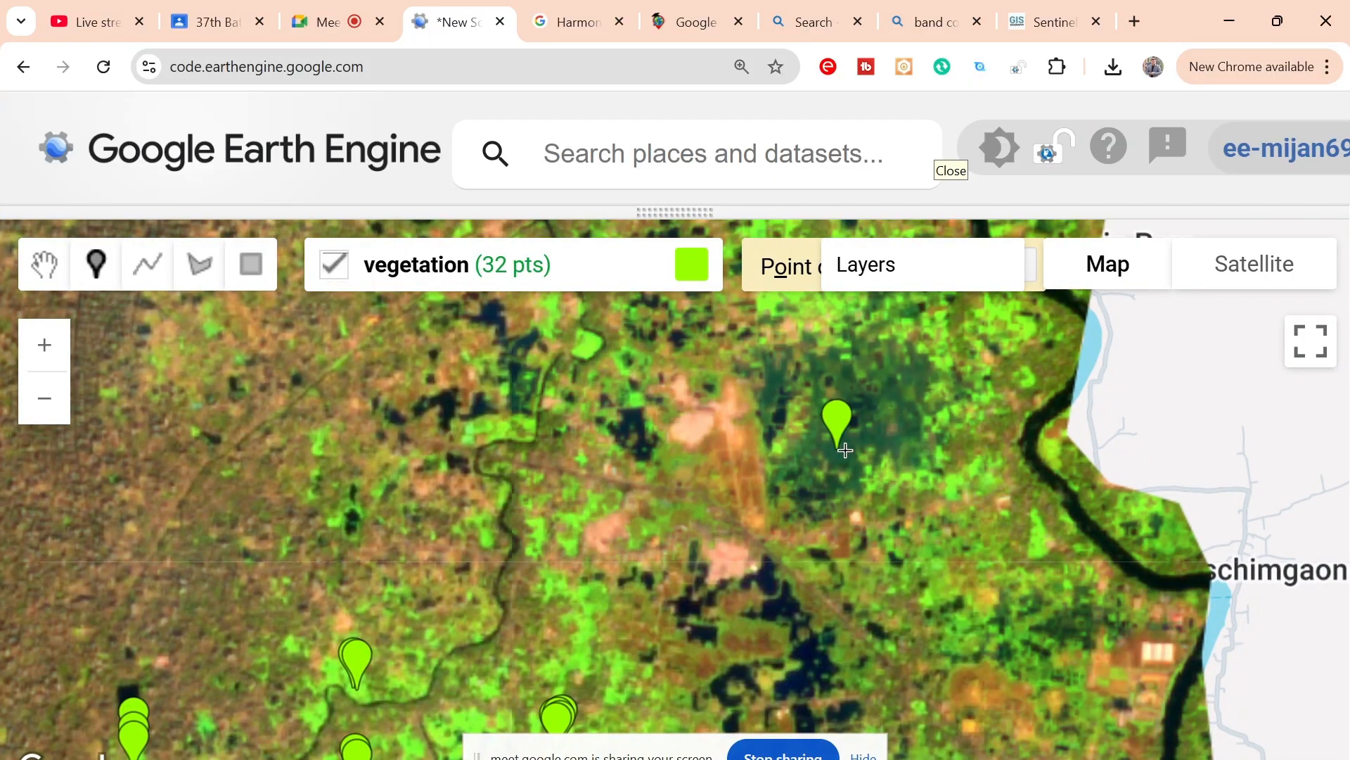
pyautogui.click(844, 449)
pyautogui.click(952, 484)
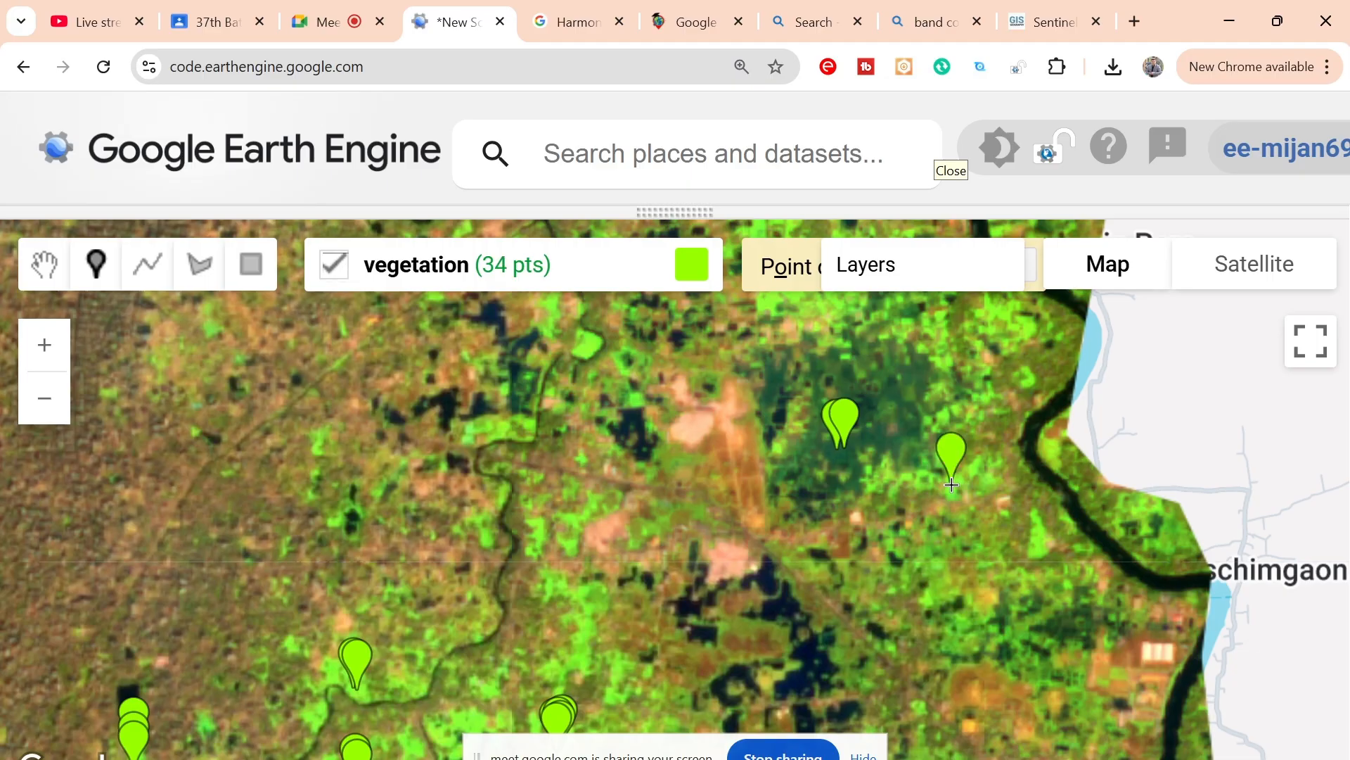
pyautogui.click(950, 492)
pyautogui.click(1036, 549)
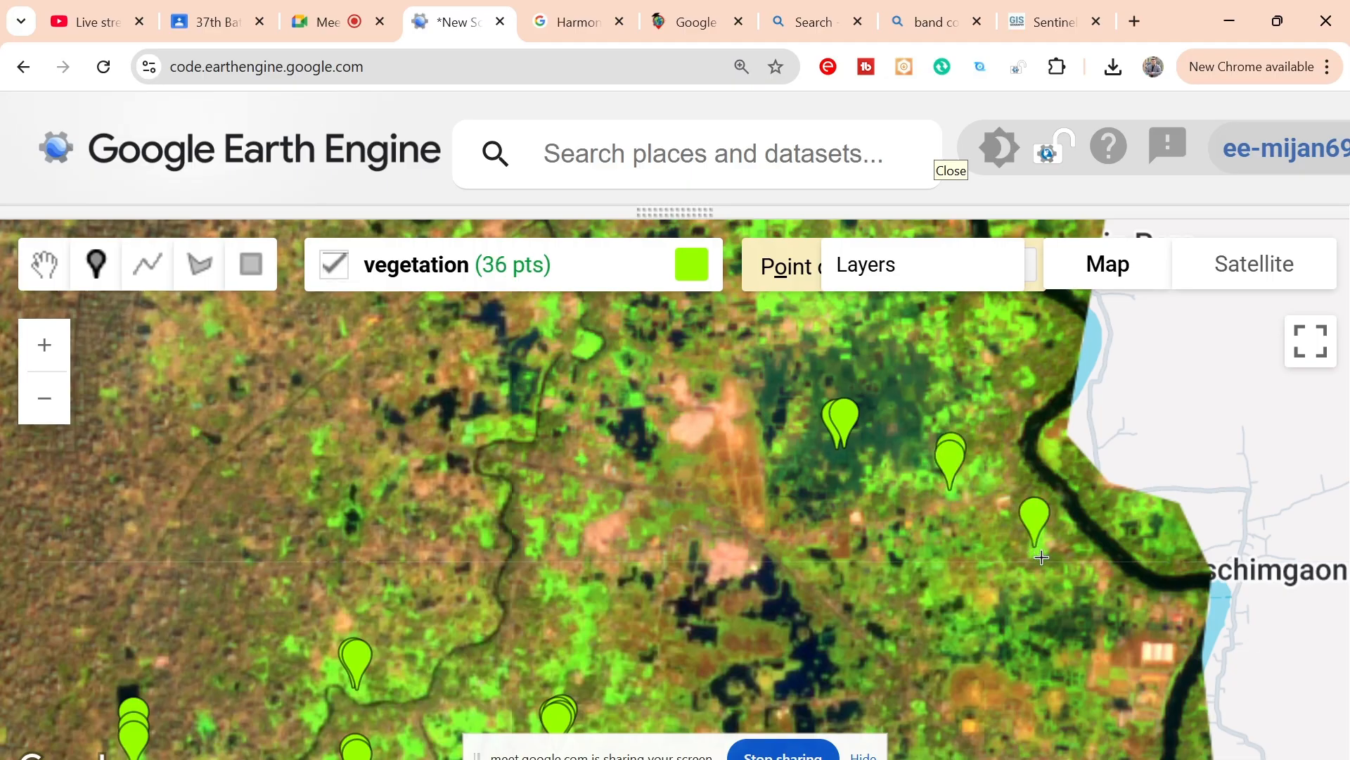
pyautogui.click(1043, 557)
pyautogui.click(1040, 556)
# Step: Place one vegetation point on a green spot in the built-up area south of the highway, west of Shimrail
pyautogui.moveTo(982, 631); pyautogui.dragTo(958, 411)
pyautogui.moveTo(947, 584); pyautogui.dragTo(789, 399)
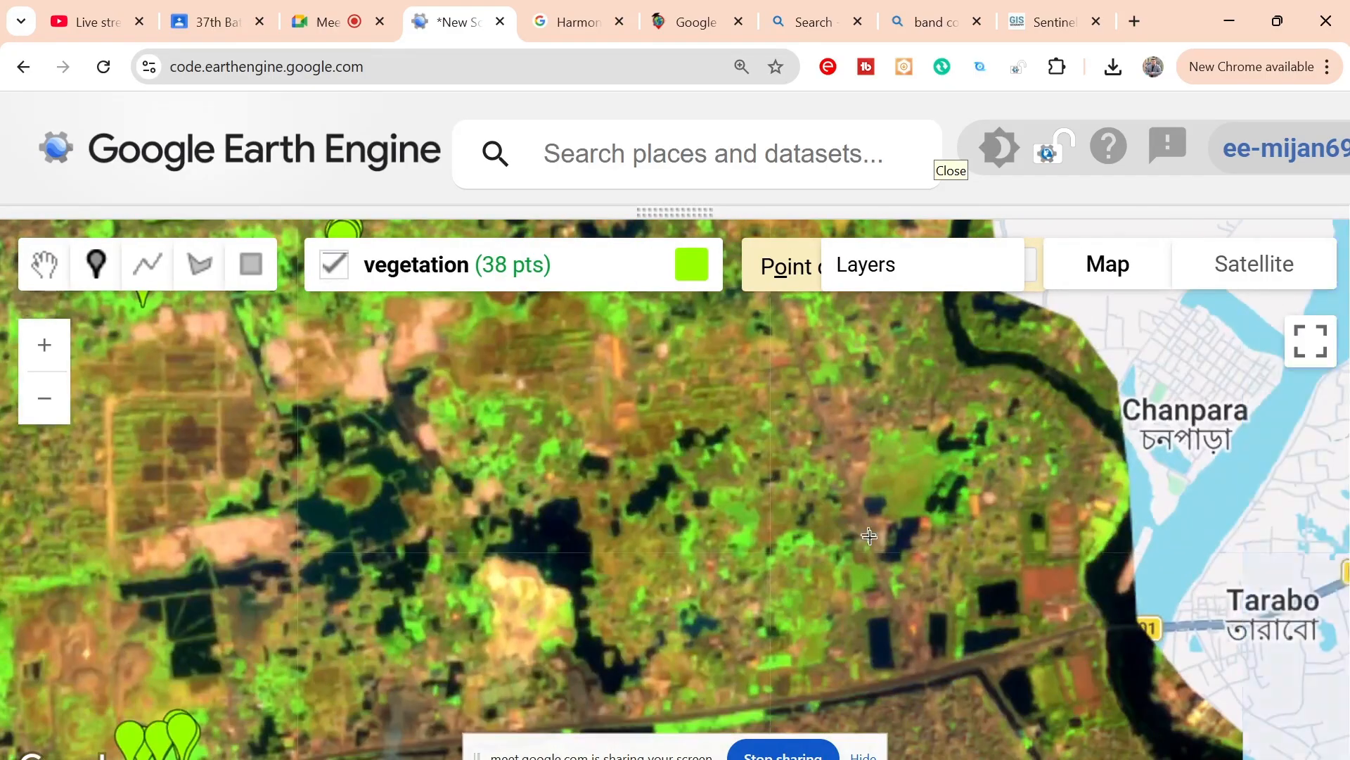
pyautogui.moveTo(844, 514); pyautogui.dragTo(739, 437)
pyautogui.moveTo(706, 637); pyautogui.dragTo(712, 435)
pyautogui.moveTo(569, 621); pyautogui.dragTo(555, 514)
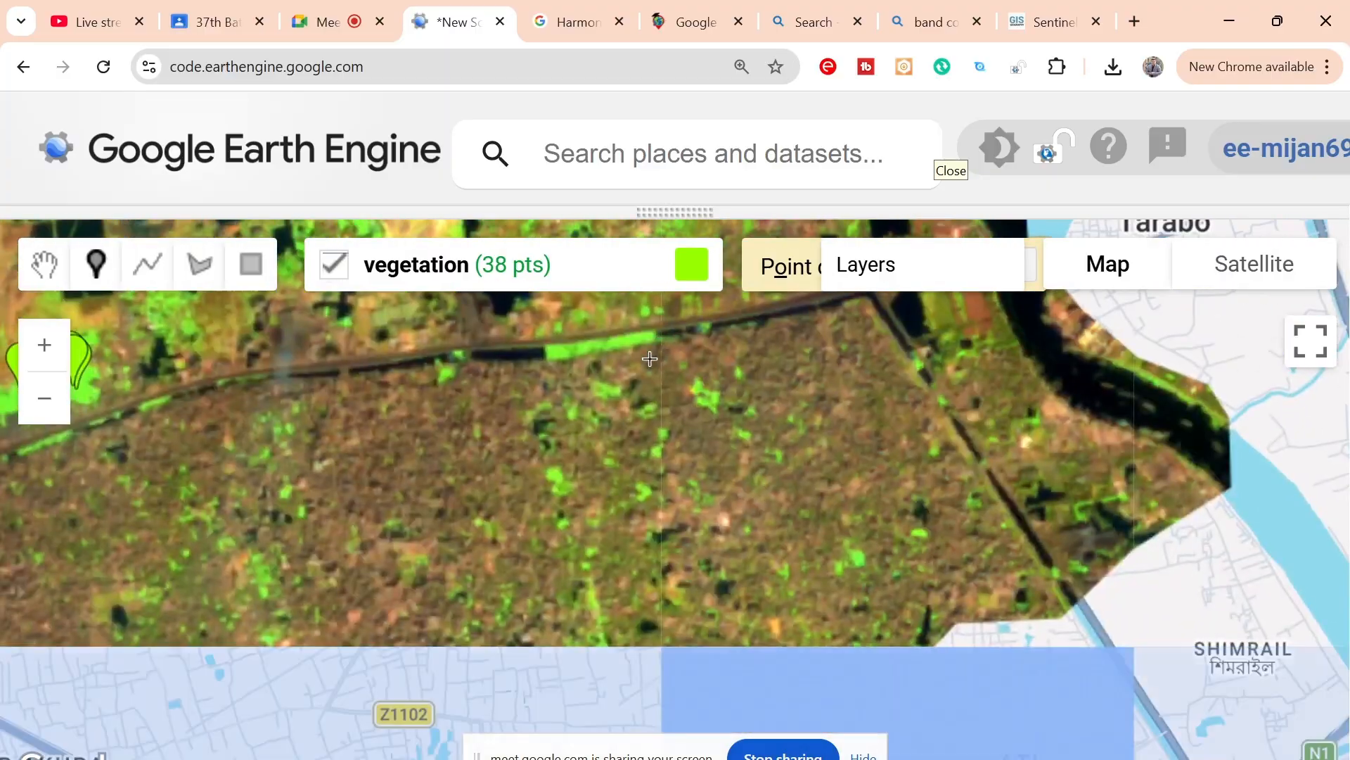
pyautogui.click(552, 485)
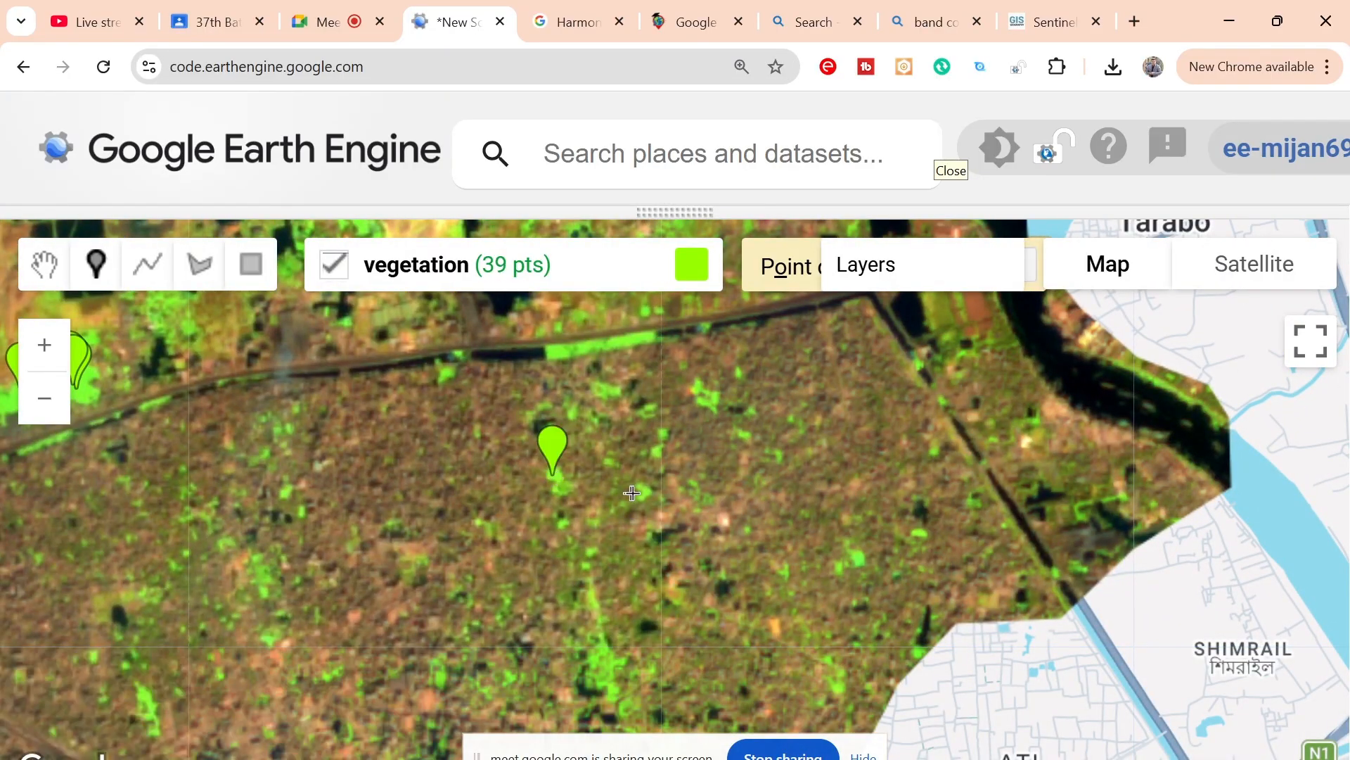
# Step: Examine the imagery northward along the city's eastern edge, up to the N301 highway, for further vegetation patches
pyautogui.moveTo(647, 524); pyautogui.dragTo(703, 752)
pyautogui.moveTo(696, 503); pyautogui.dragTo(737, 704)
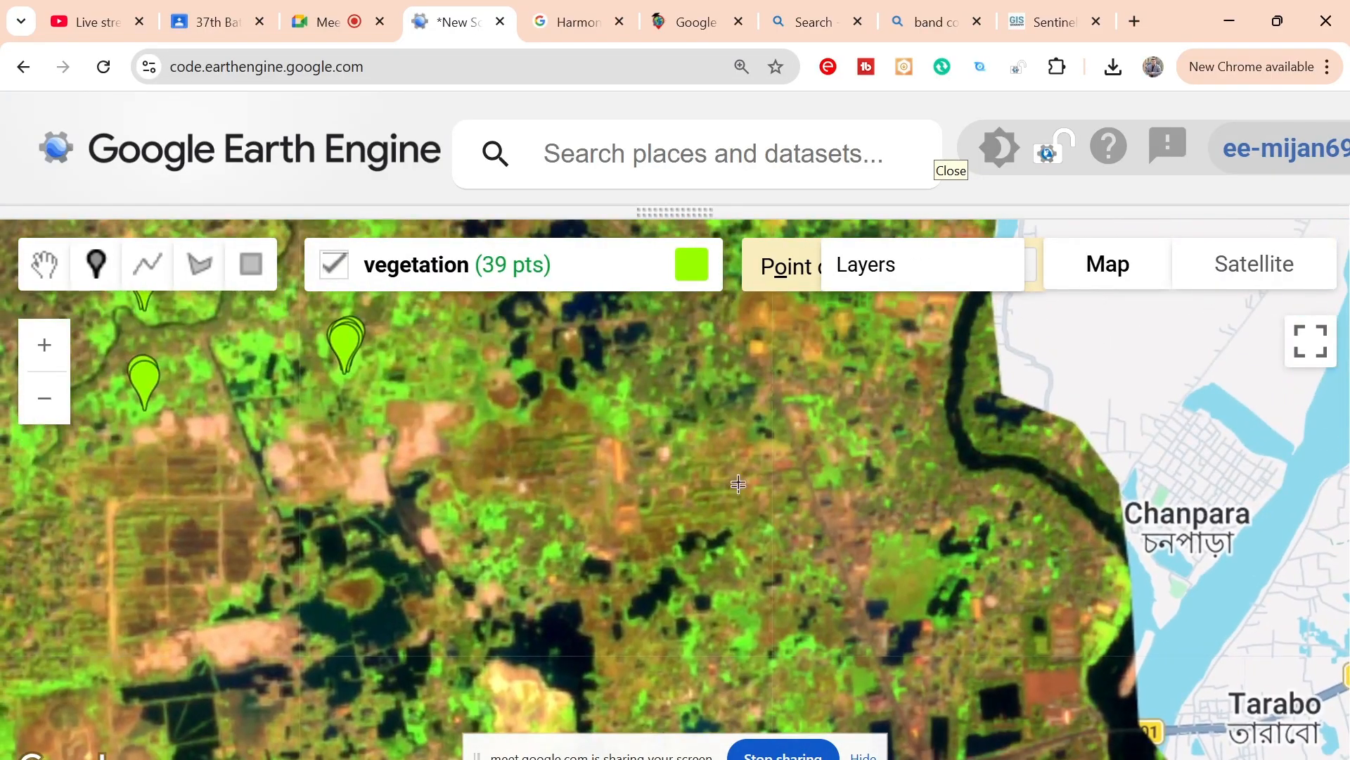
pyautogui.moveTo(749, 517); pyautogui.dragTo(879, 735)
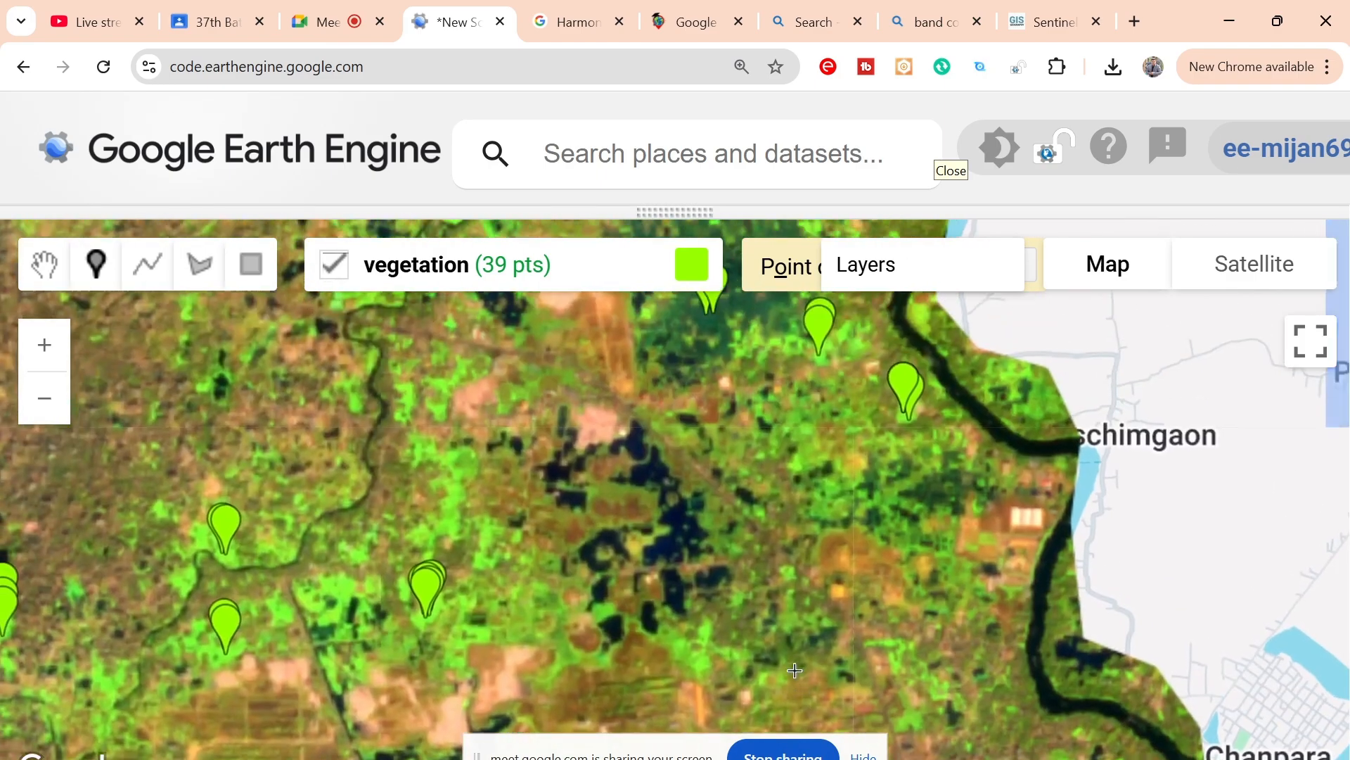
pyautogui.moveTo(806, 529); pyautogui.dragTo(936, 756)
pyautogui.moveTo(723, 375); pyautogui.dragTo(757, 489)
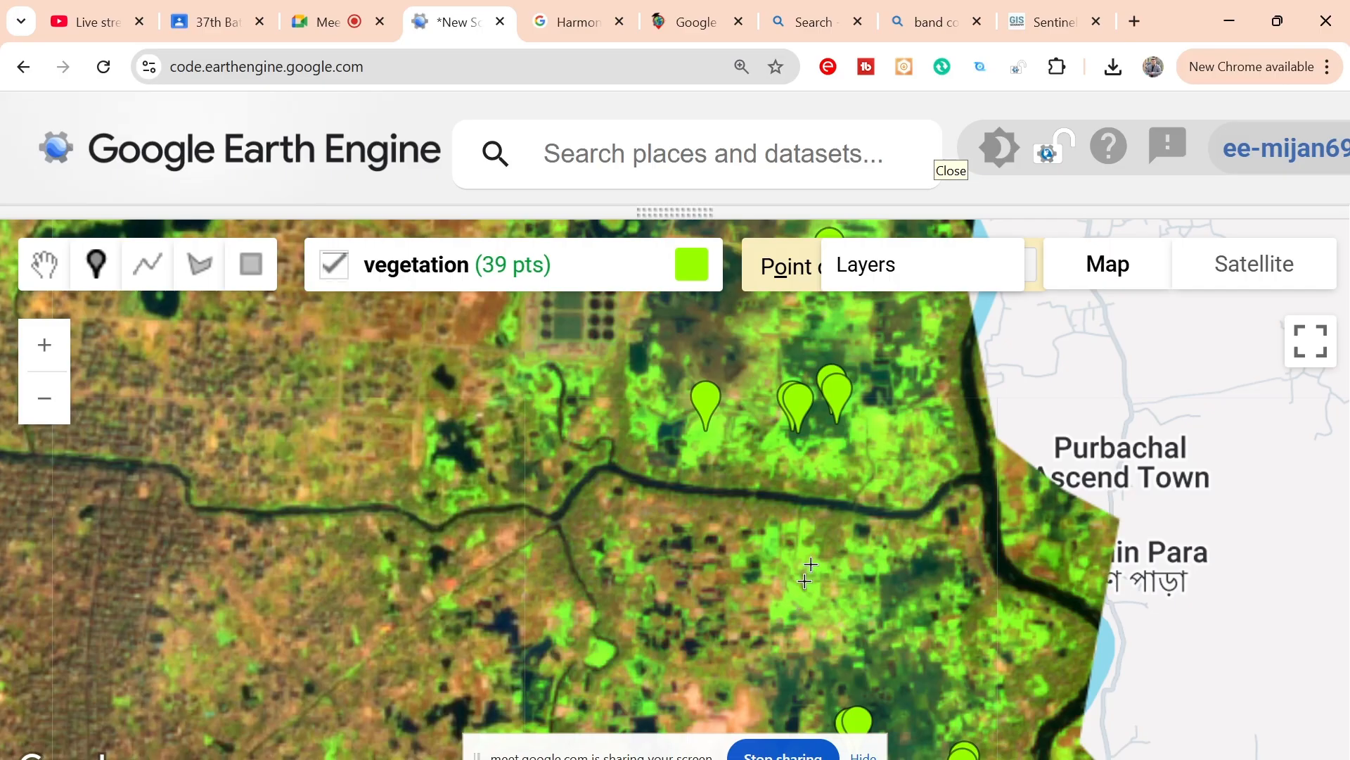
pyautogui.moveTo(845, 471); pyautogui.dragTo(878, 655)
pyautogui.moveTo(893, 437); pyautogui.dragTo(952, 644)
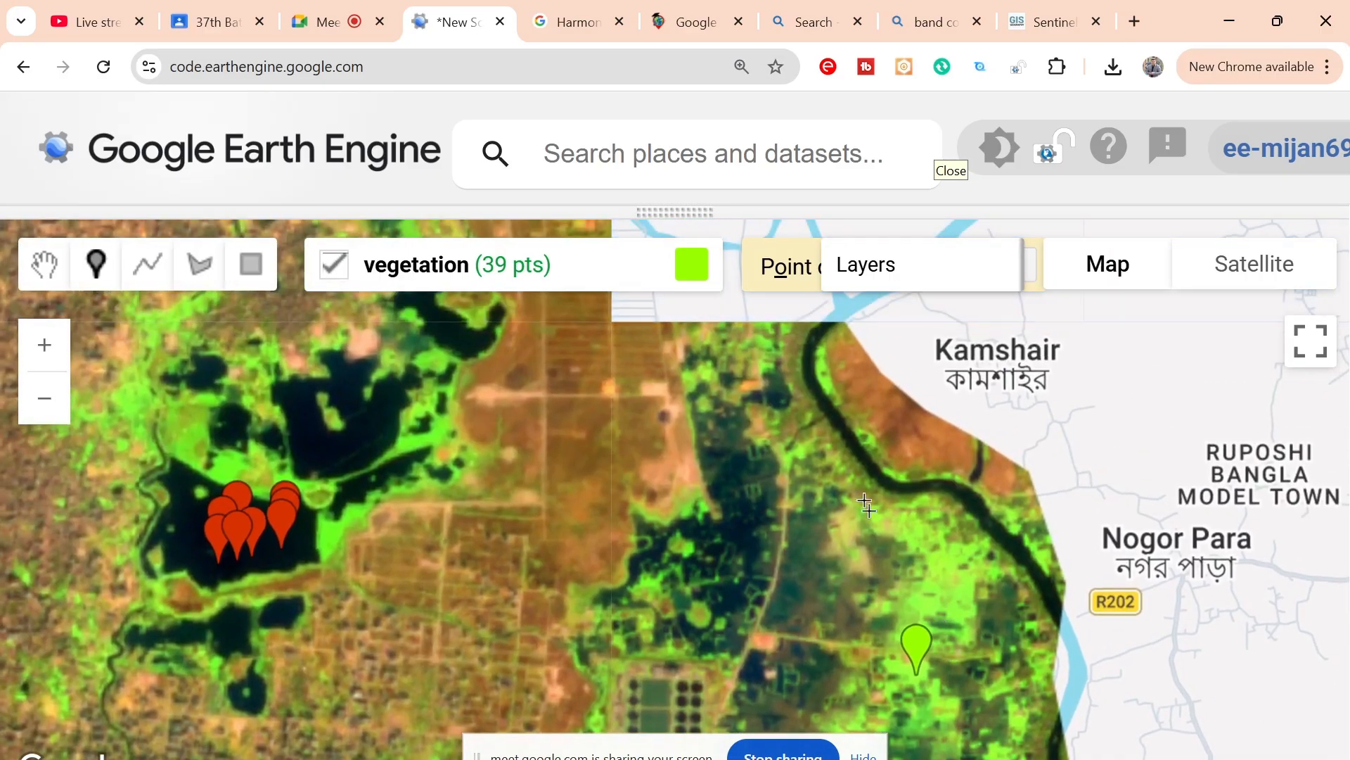
pyautogui.moveTo(858, 466); pyautogui.dragTo(888, 552)
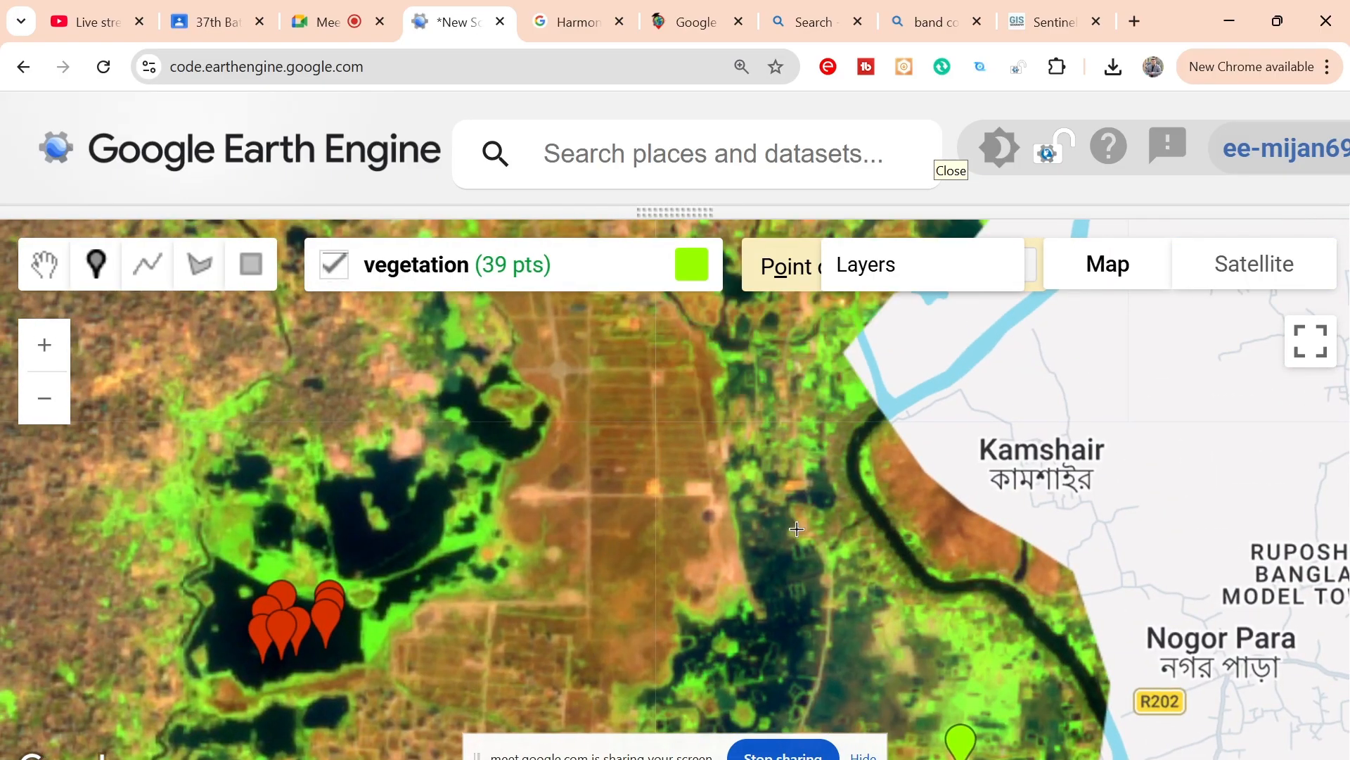
pyautogui.moveTo(803, 408); pyautogui.dragTo(783, 616)
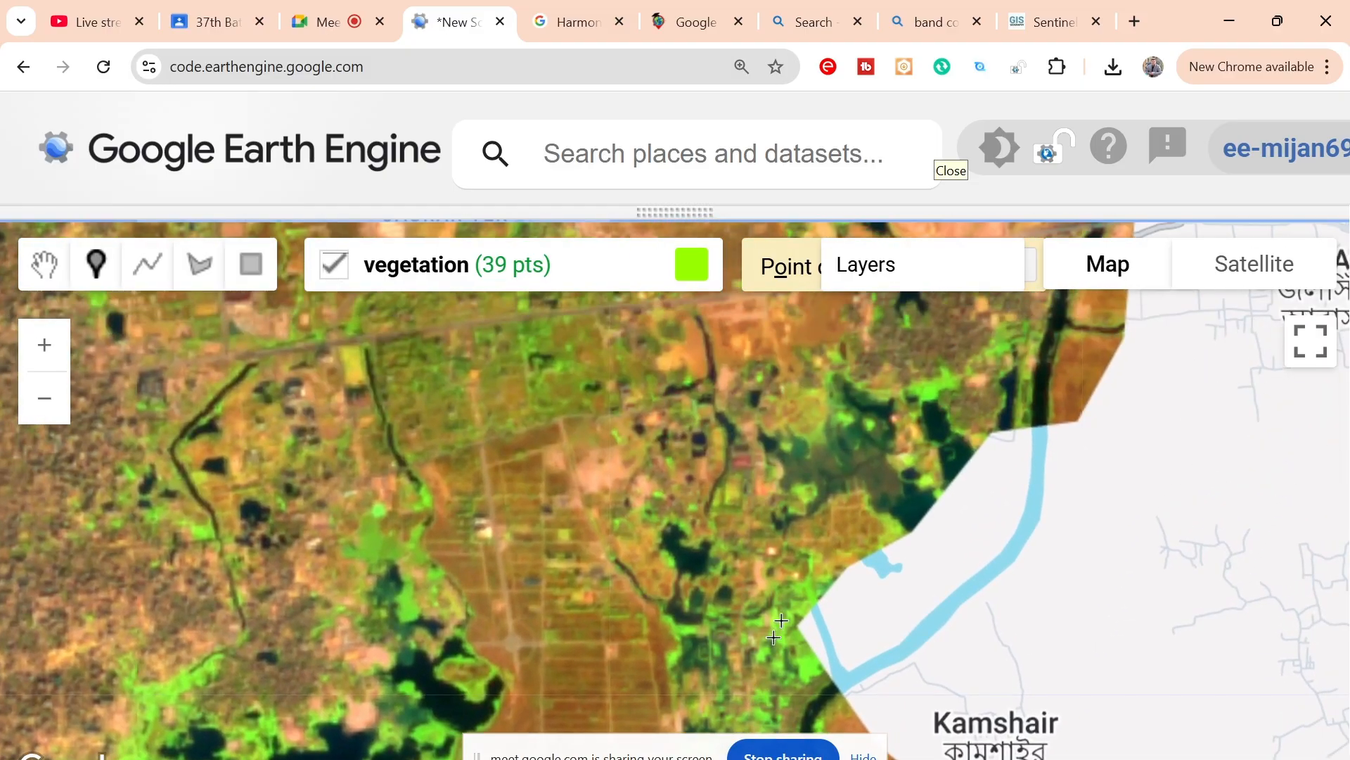
pyautogui.moveTo(818, 496); pyautogui.dragTo(765, 675)
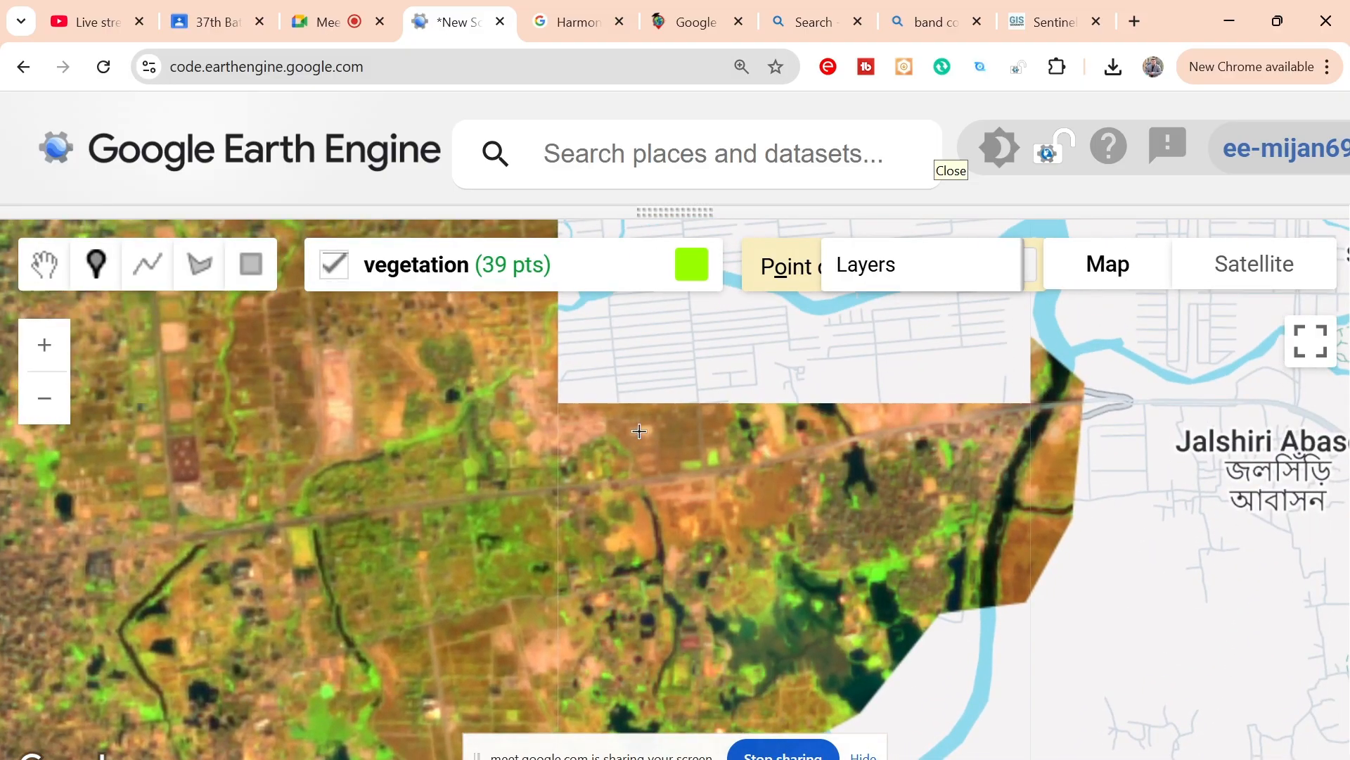
pyautogui.moveTo(639, 431)
pyautogui.mouseDown()
pyautogui.moveTo(718, 558)
pyautogui.moveTo(724, 739)
pyautogui.mouseUp()
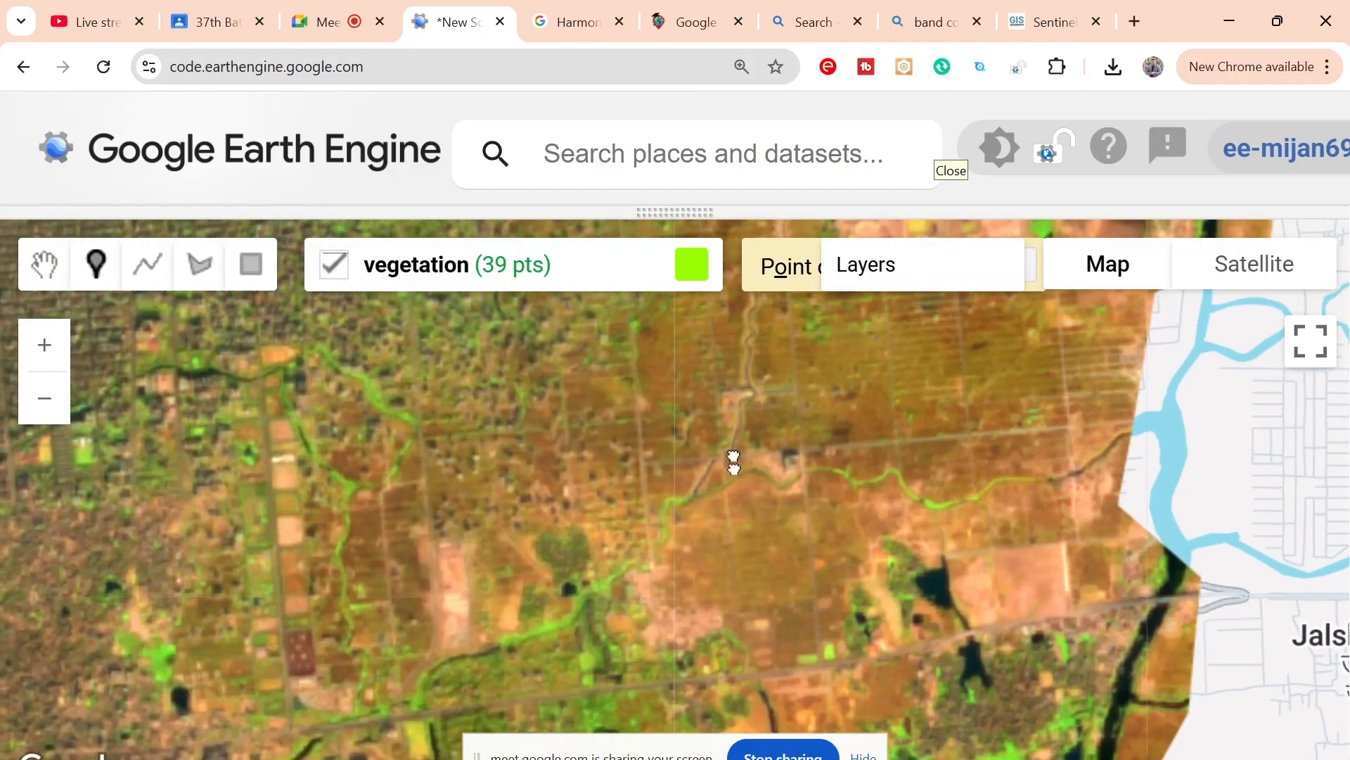
pyautogui.moveTo(732, 461); pyautogui.dragTo(760, 653)
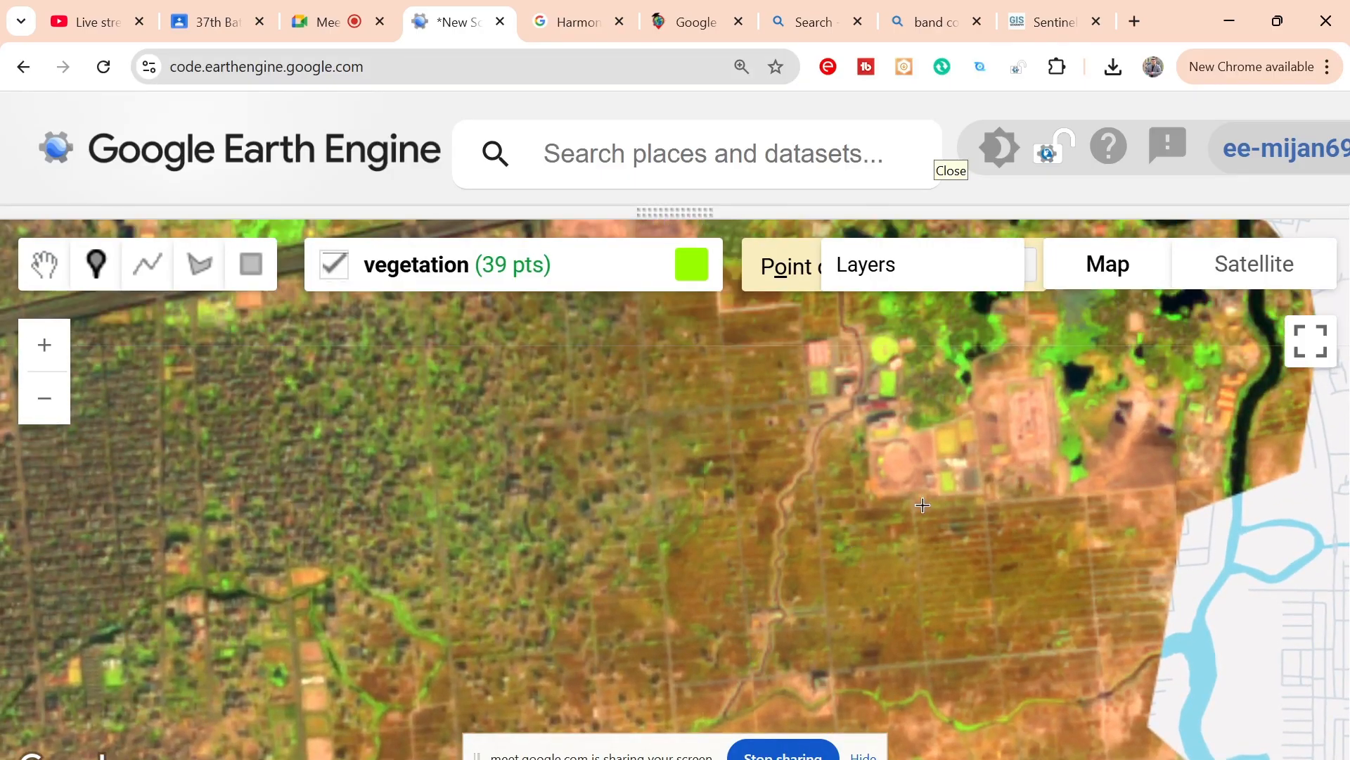
pyautogui.moveTo(923, 505); pyautogui.dragTo(890, 689)
pyautogui.moveTo(851, 506); pyautogui.dragTo(910, 645)
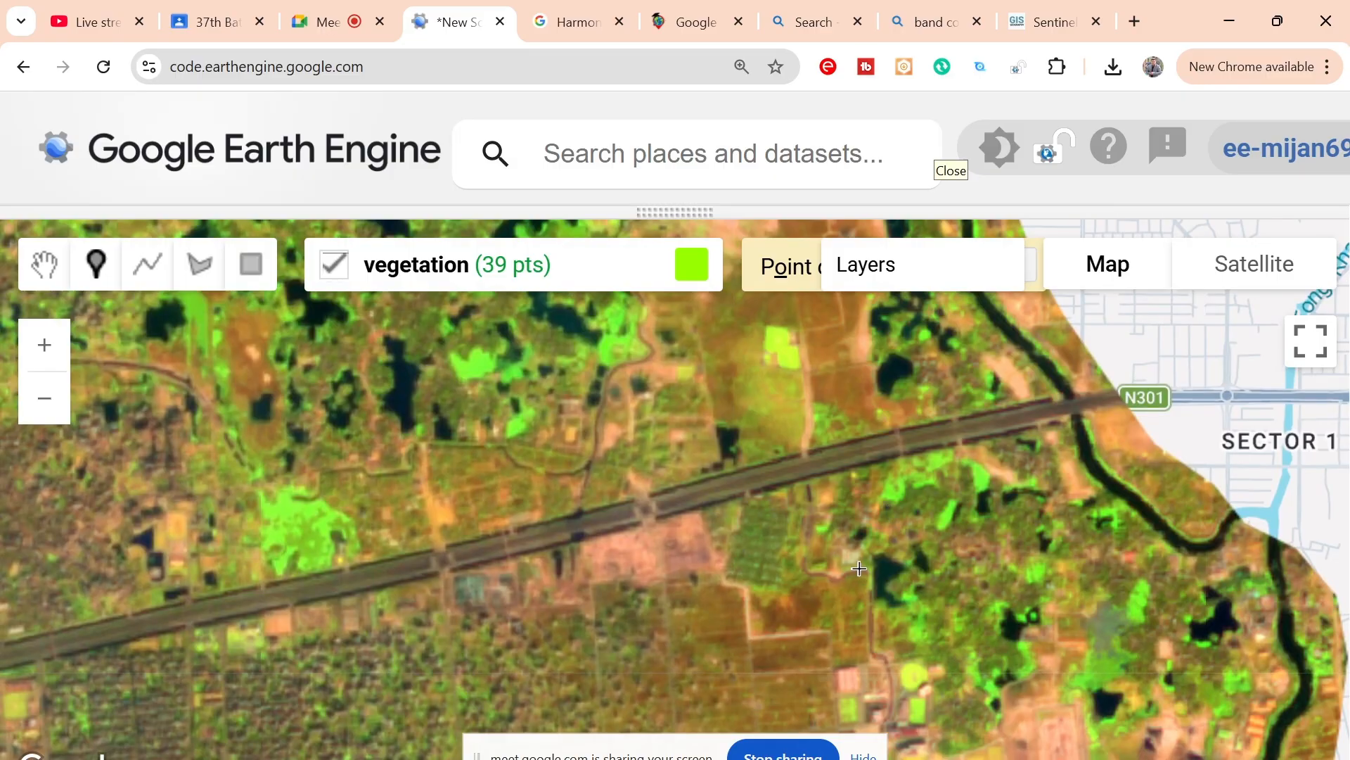
pyautogui.moveTo(929, 590); pyautogui.dragTo(910, 413)
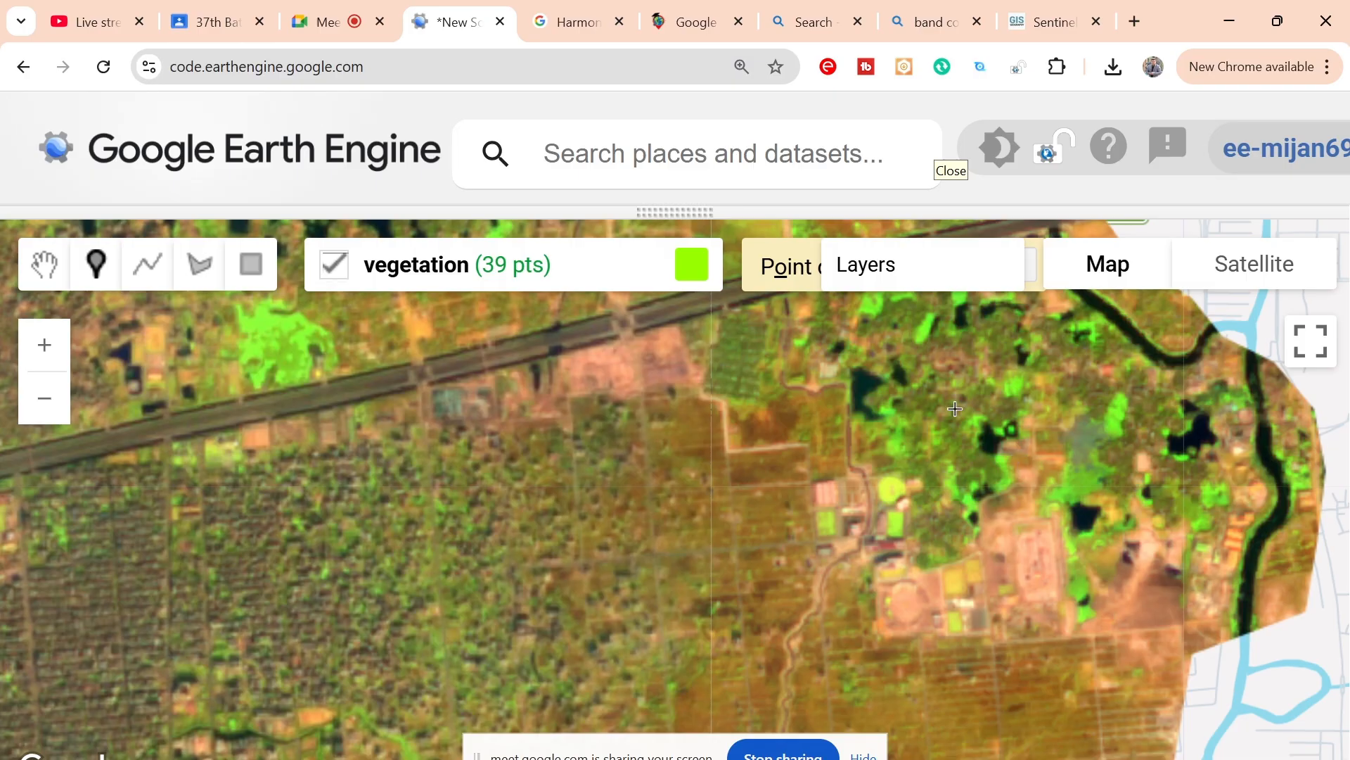
# Step: Place three vegetation points on the bright green patches between the dark ponds west of Talna, north of the N301 highway
pyautogui.moveTo(956, 410); pyautogui.dragTo(966, 631)
pyautogui.moveTo(882, 519); pyautogui.dragTo(991, 706)
pyautogui.moveTo(946, 457); pyautogui.dragTo(1056, 625)
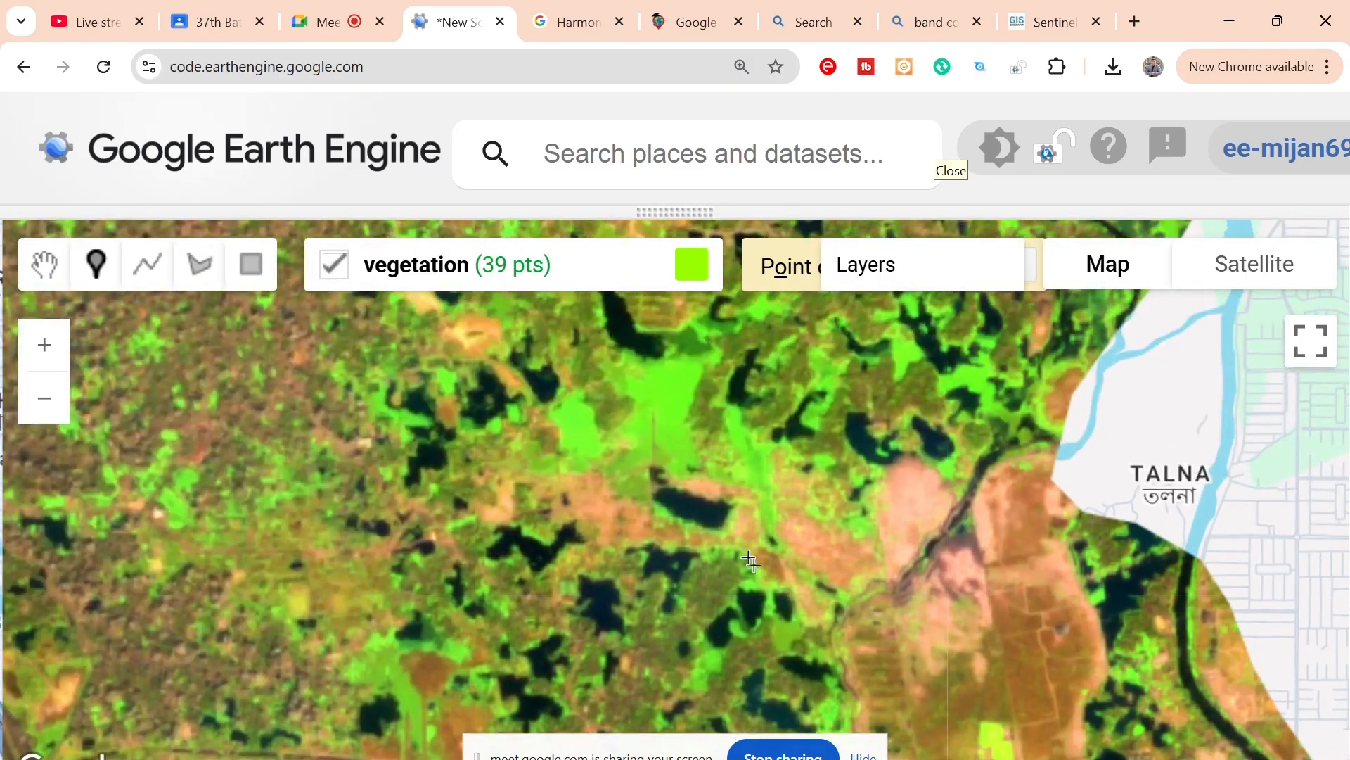
pyautogui.click(677, 401)
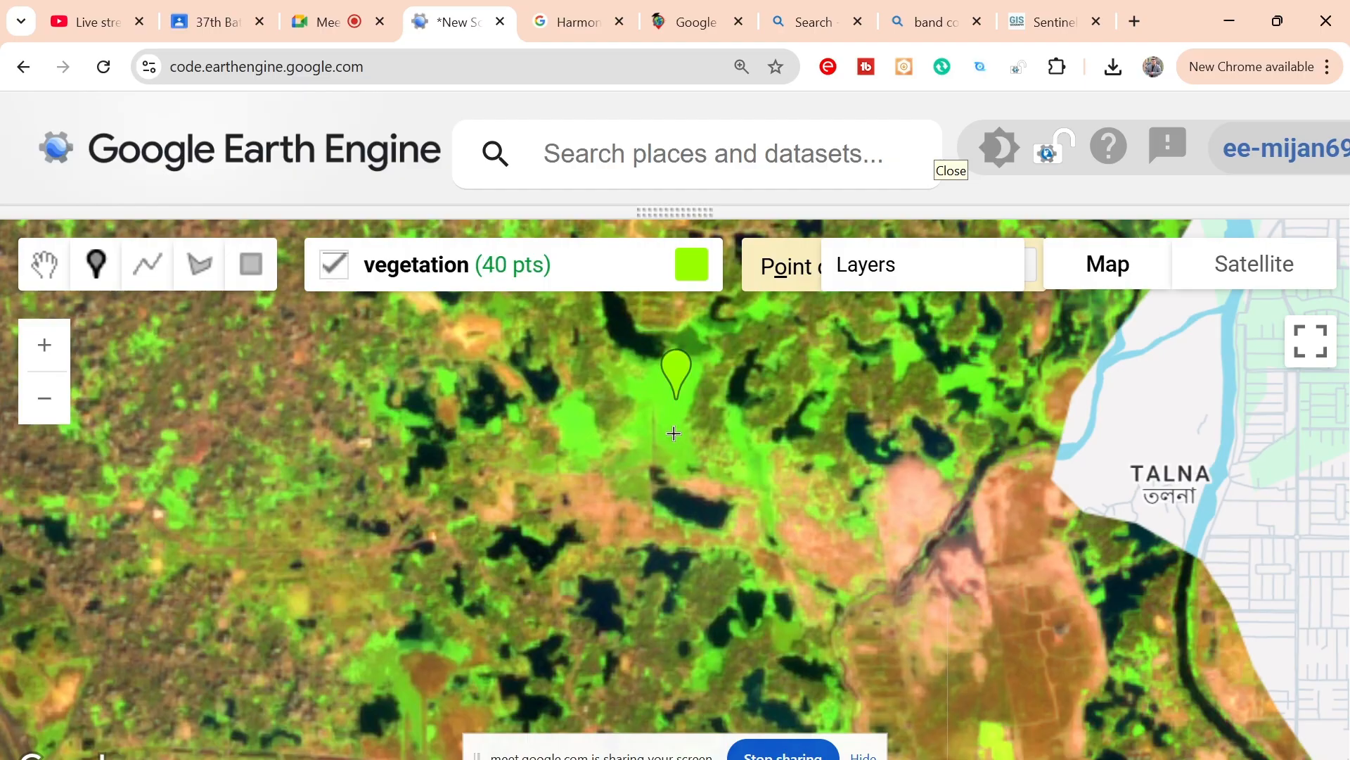
pyautogui.click(673, 433)
pyautogui.click(573, 415)
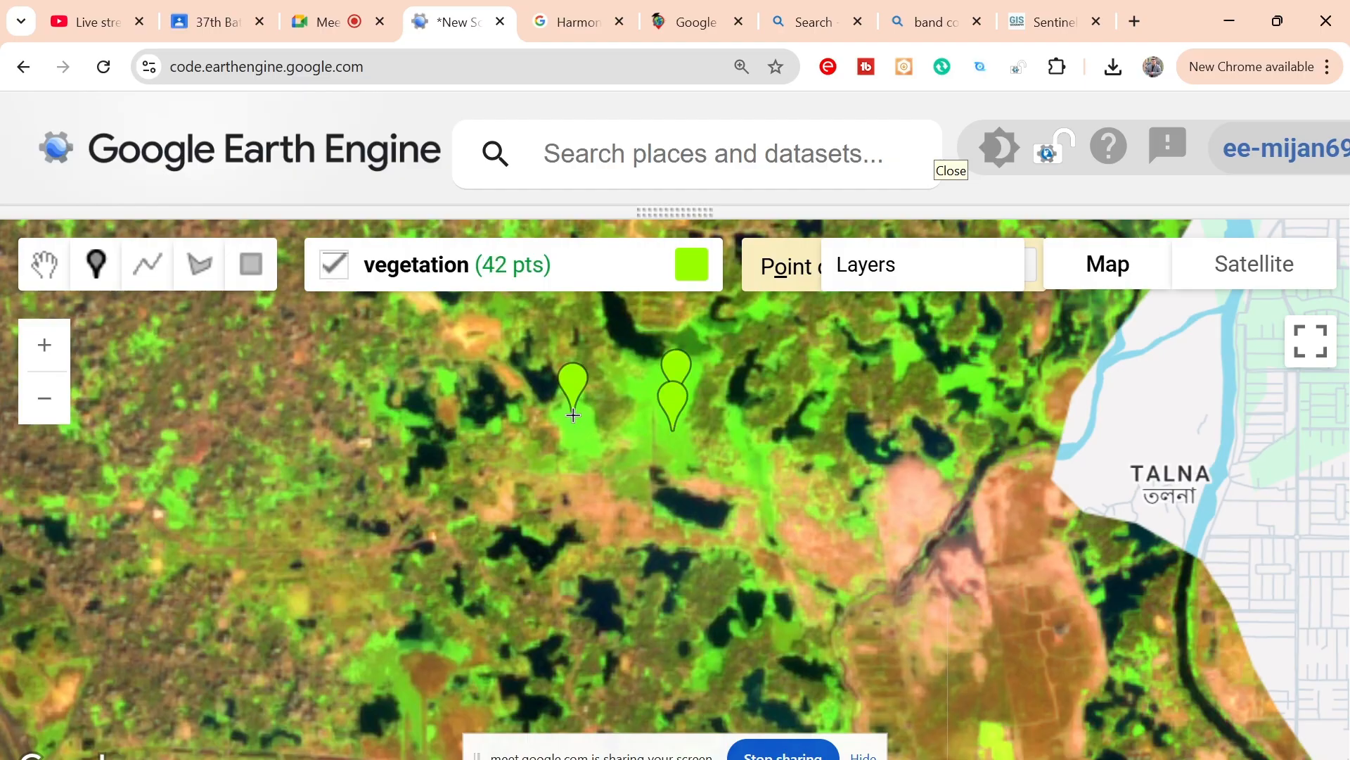
# Step: Place one more vegetation point on the western bright green patch among the ponds west of Talna
pyautogui.click(578, 434)
# Step: Examine the imagery from the area north of Talna southward across the city to Keraniganj for further vegetation patches
pyautogui.moveTo(905, 358); pyautogui.dragTo(918, 629)
pyautogui.moveTo(781, 473); pyautogui.dragTo(919, 490)
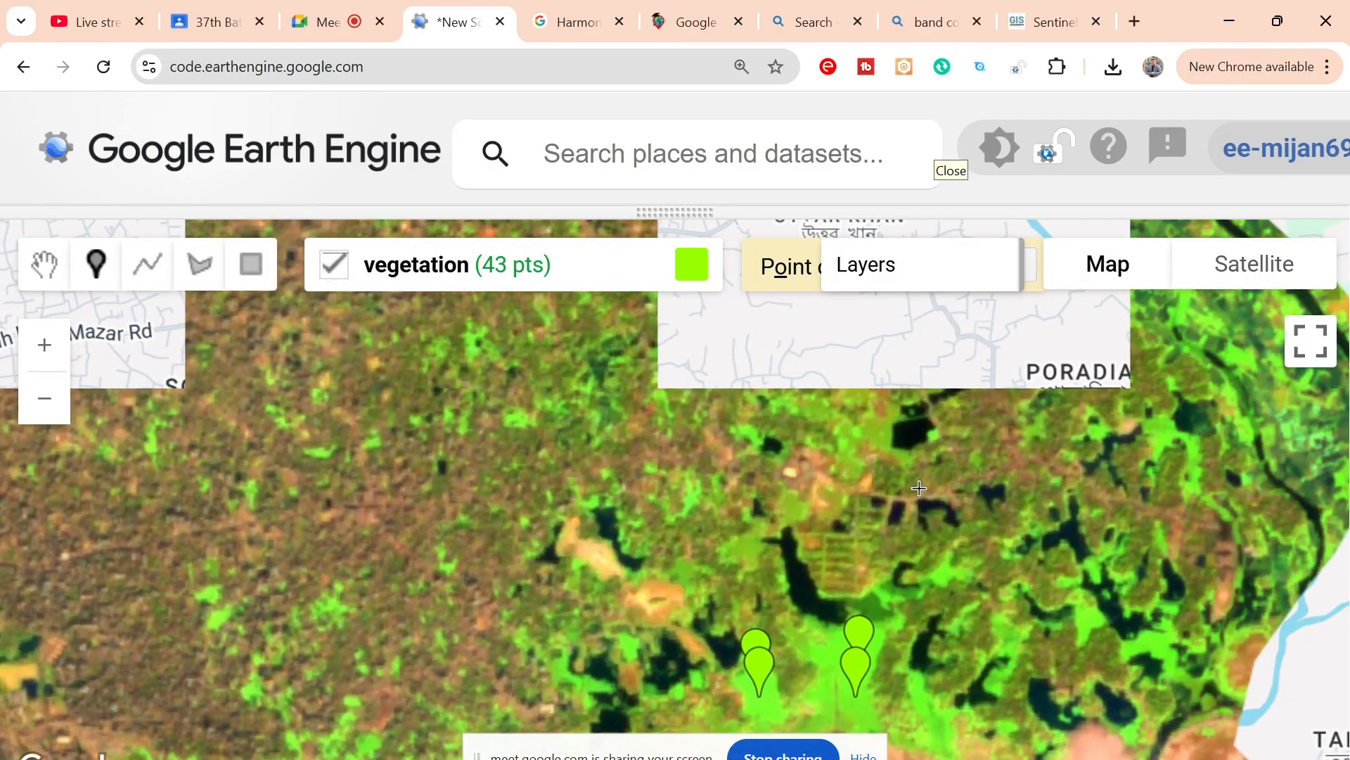
pyautogui.moveTo(1053, 447); pyautogui.dragTo(1079, 542)
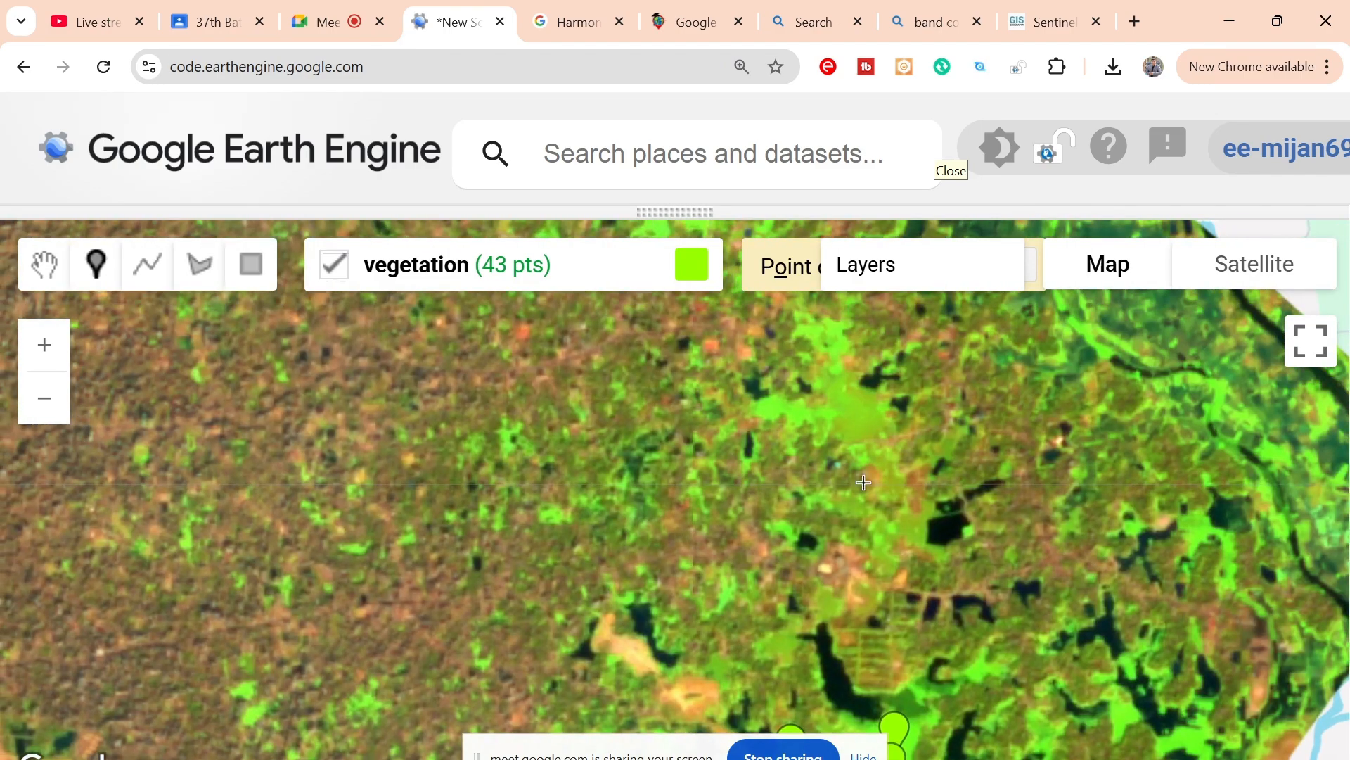
pyautogui.moveTo(864, 483); pyautogui.dragTo(911, 617)
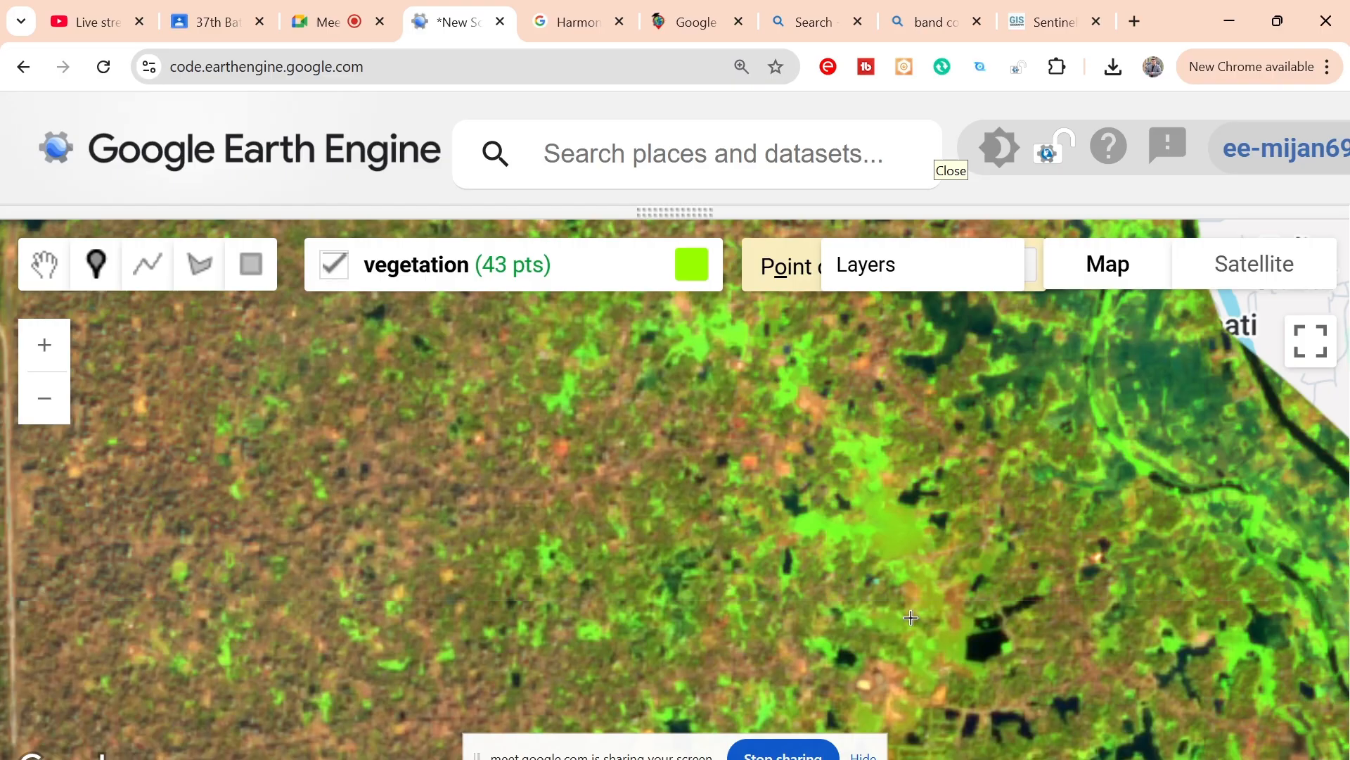
pyautogui.scroll(-3, 800, 494)
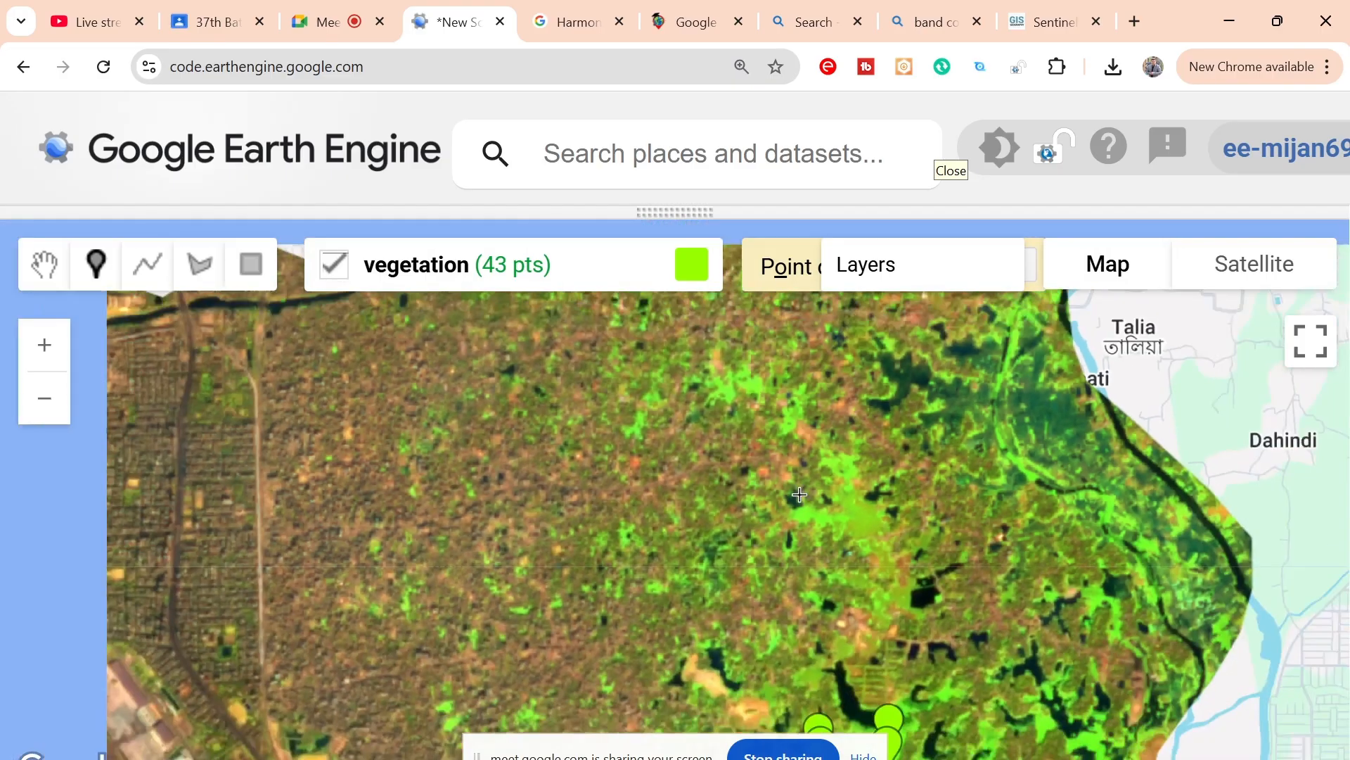
pyautogui.scroll(-1, 799, 495)
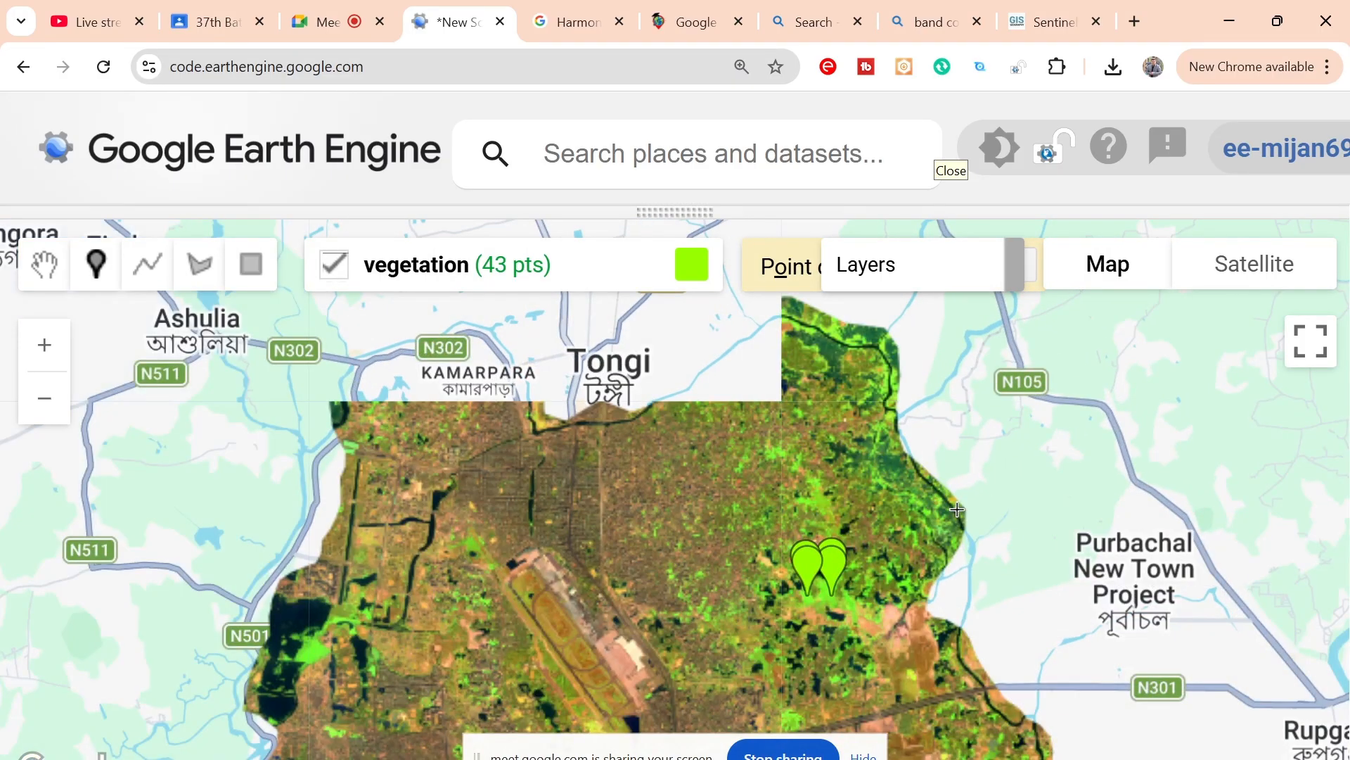
pyautogui.moveTo(964, 482); pyautogui.dragTo(980, 411)
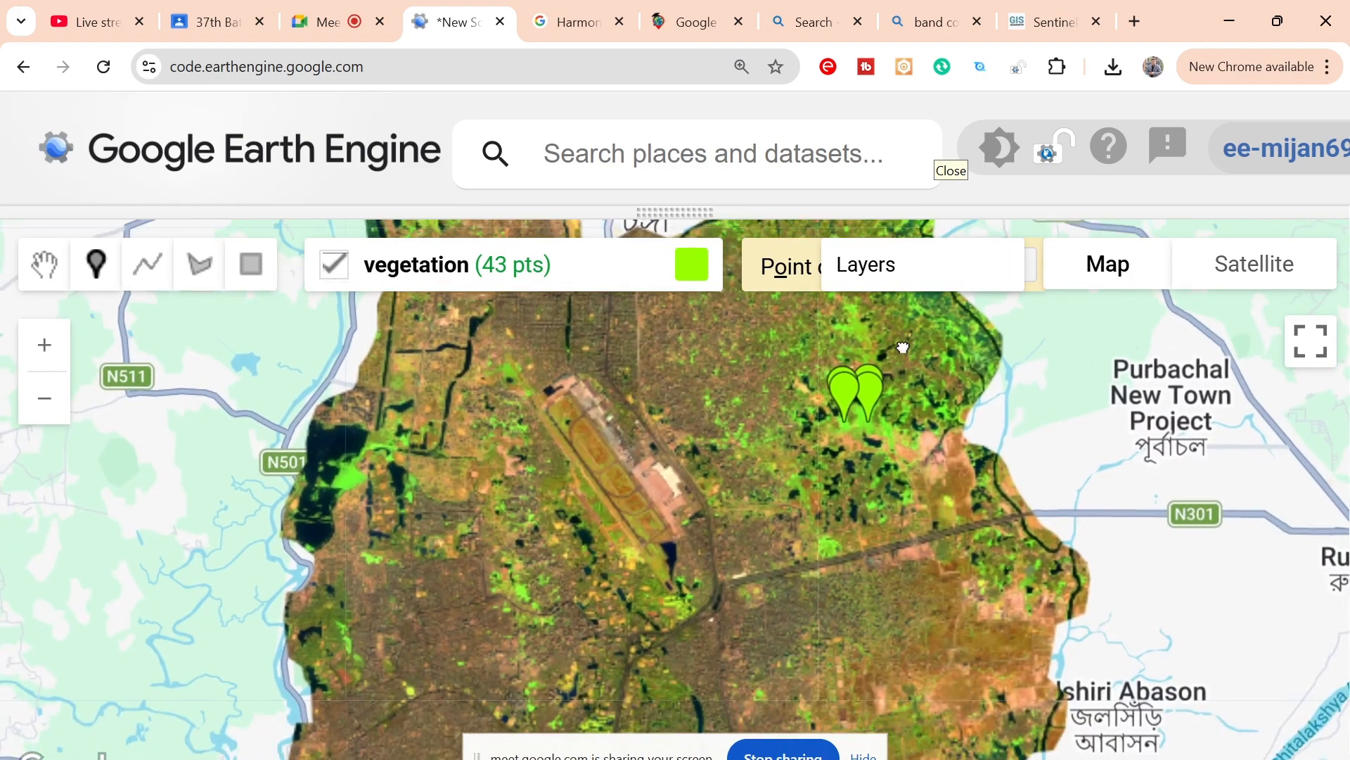
pyautogui.moveTo(903, 347); pyautogui.dragTo(905, 343)
pyautogui.moveTo(880, 626); pyautogui.dragTo(926, 410)
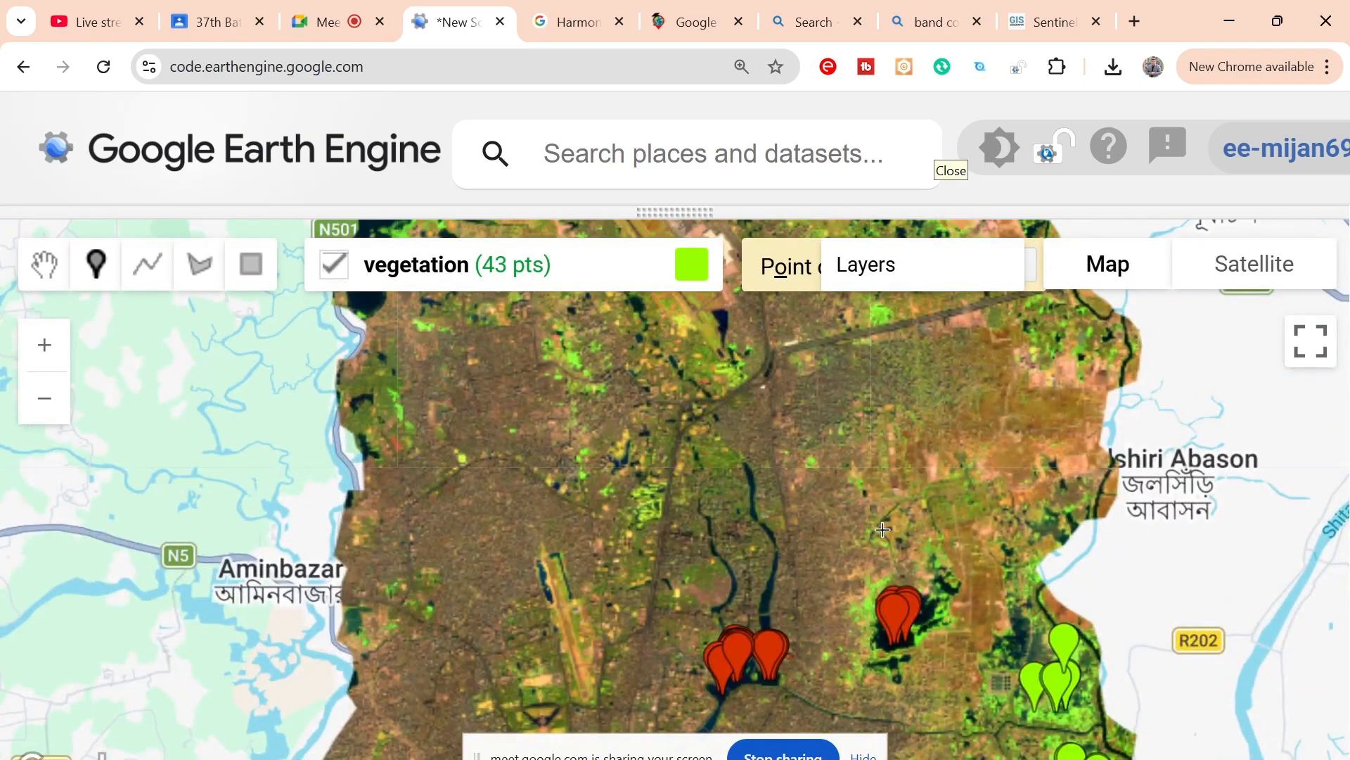
pyautogui.moveTo(884, 523); pyautogui.dragTo(954, 295)
pyautogui.moveTo(916, 572); pyautogui.dragTo(933, 397)
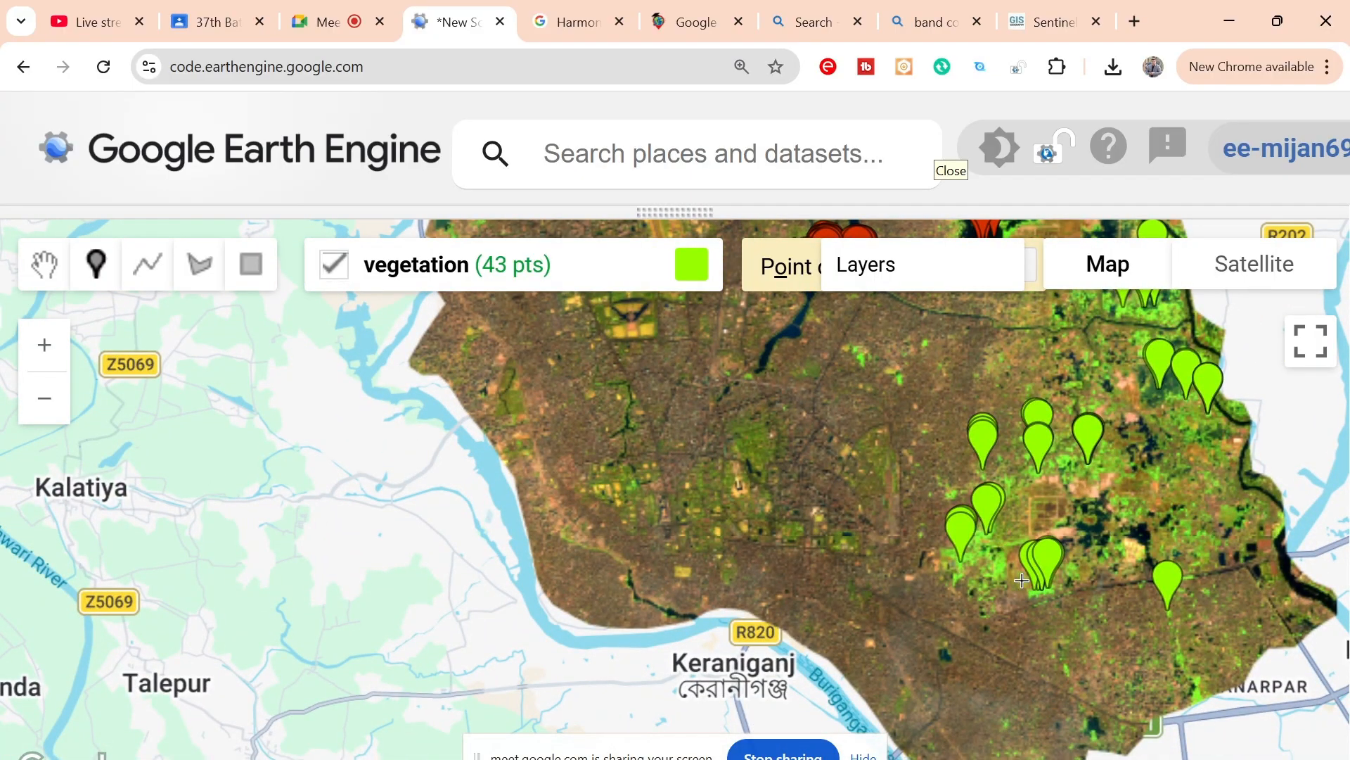
# Step: Place four vegetation points on the green grounds north of the crescent-shaped lake: two beside the small pond, two near the western edge
pyautogui.moveTo(780, 575); pyautogui.dragTo(873, 661)
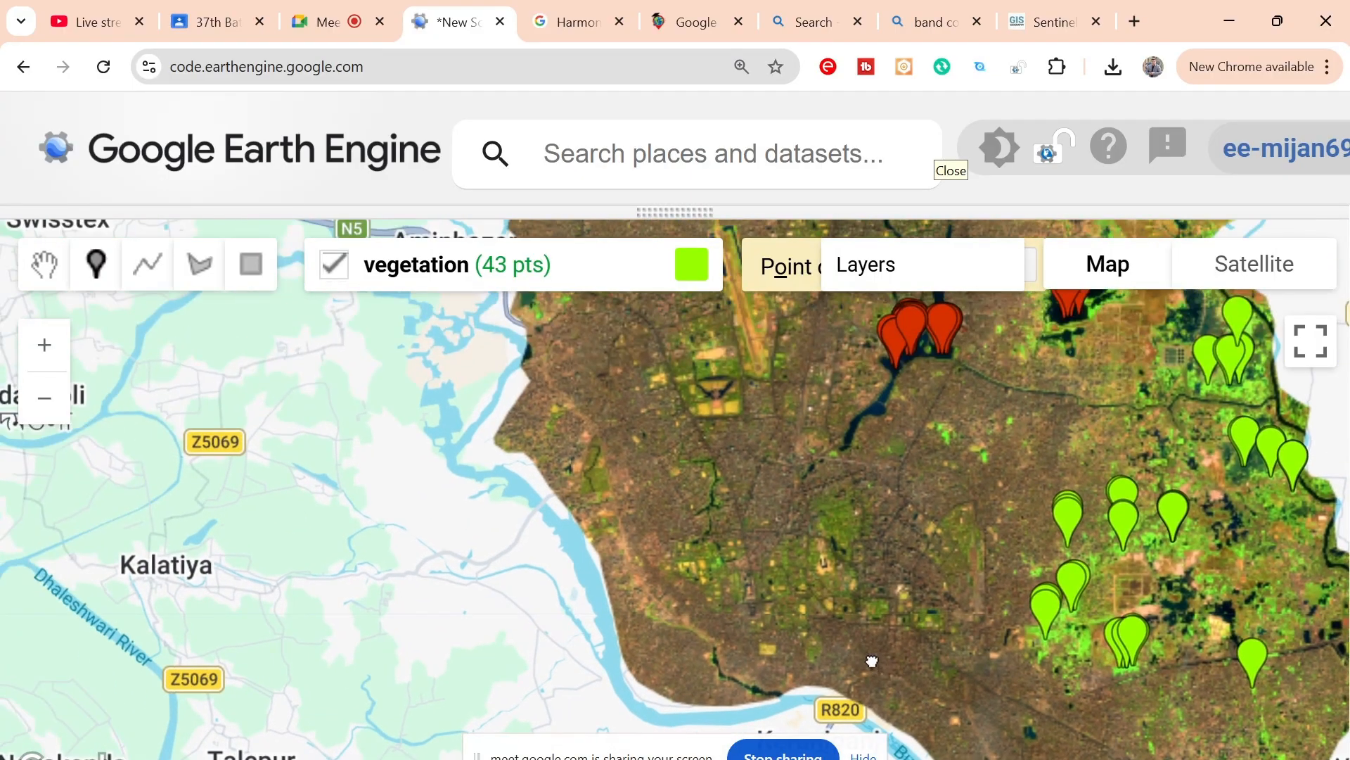
pyautogui.moveTo(753, 456); pyautogui.dragTo(795, 522)
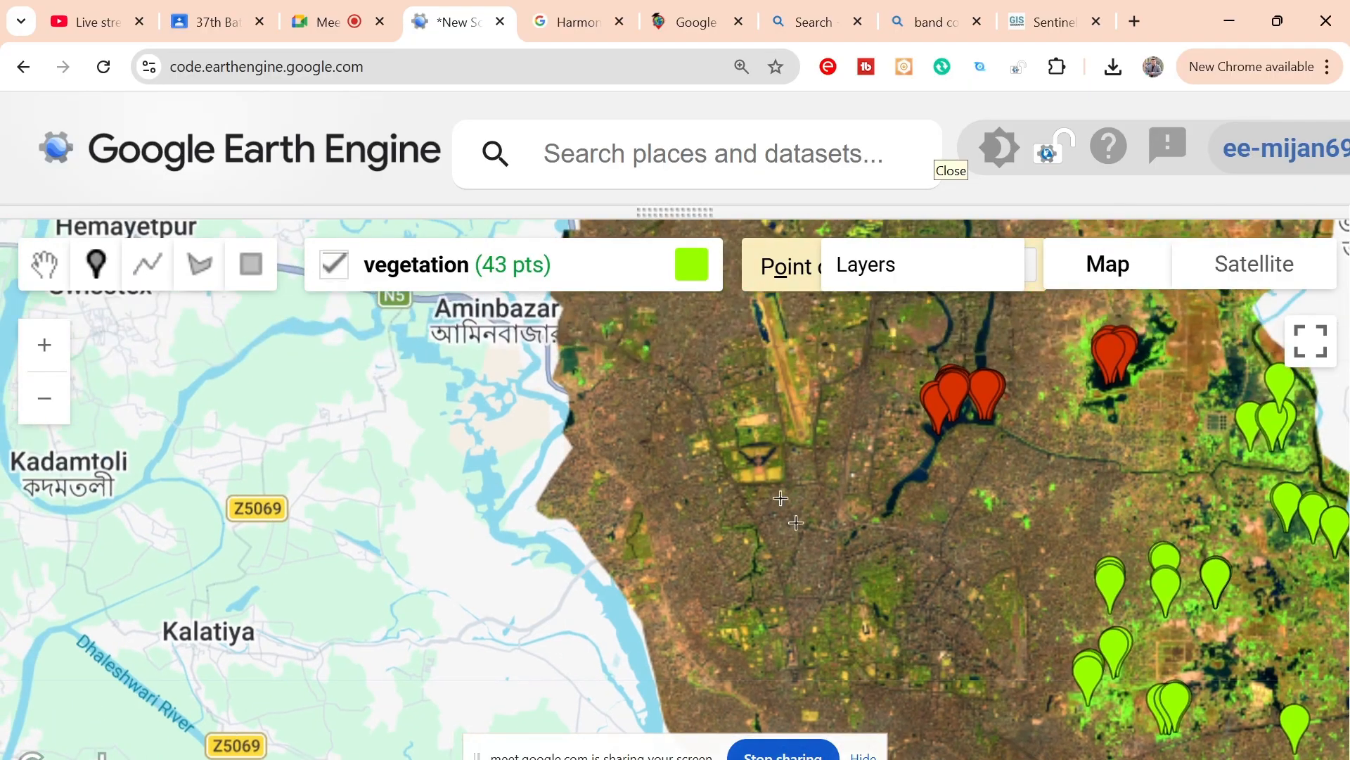
pyautogui.scroll(2, 765, 432)
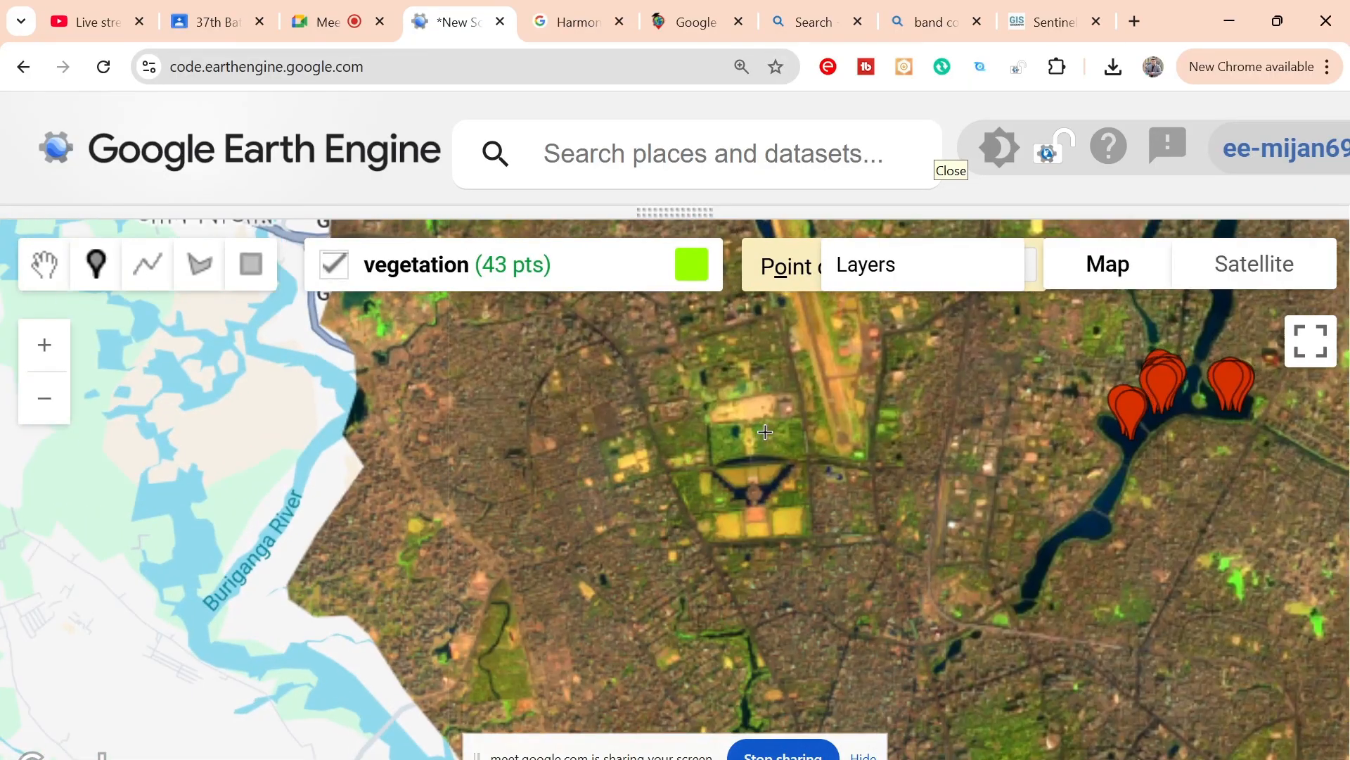
pyautogui.scroll(1, 765, 432)
pyautogui.scroll(1, 766, 431)
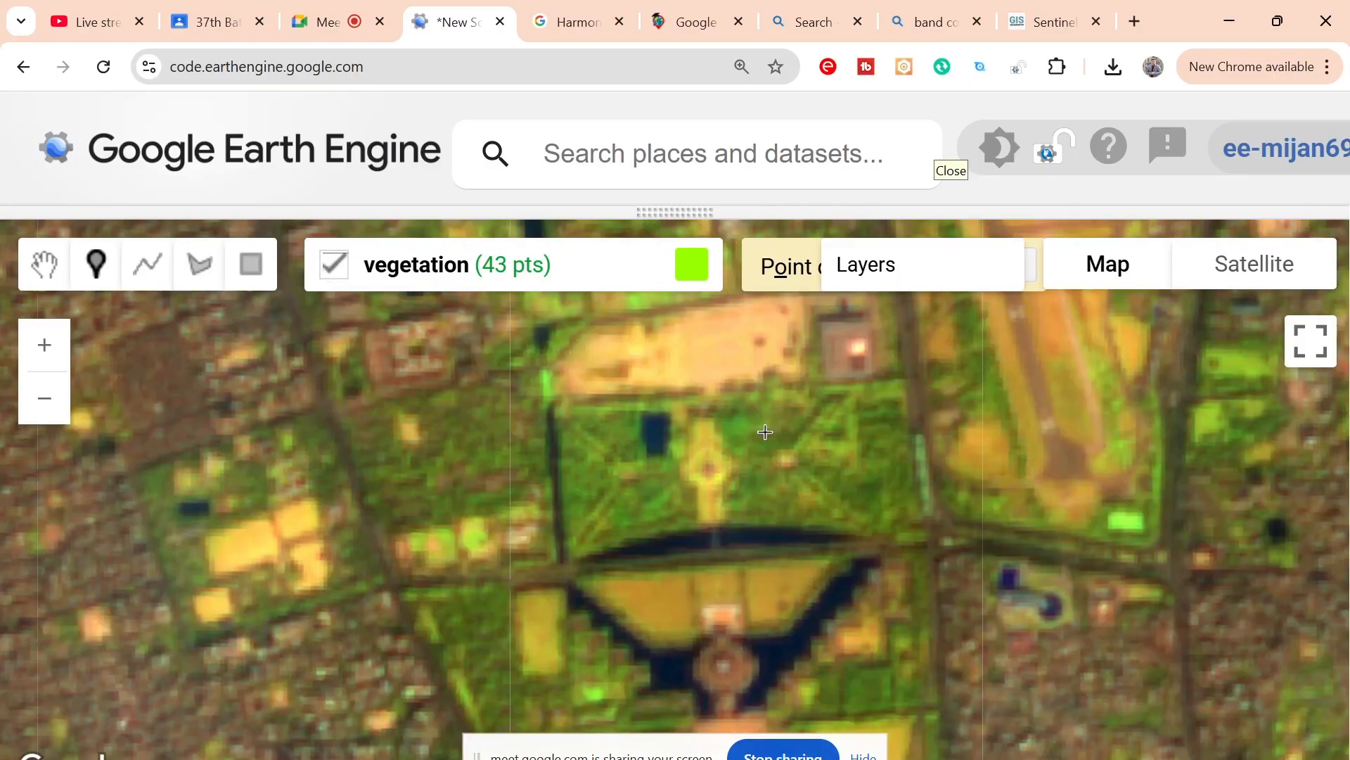
pyautogui.click(626, 434)
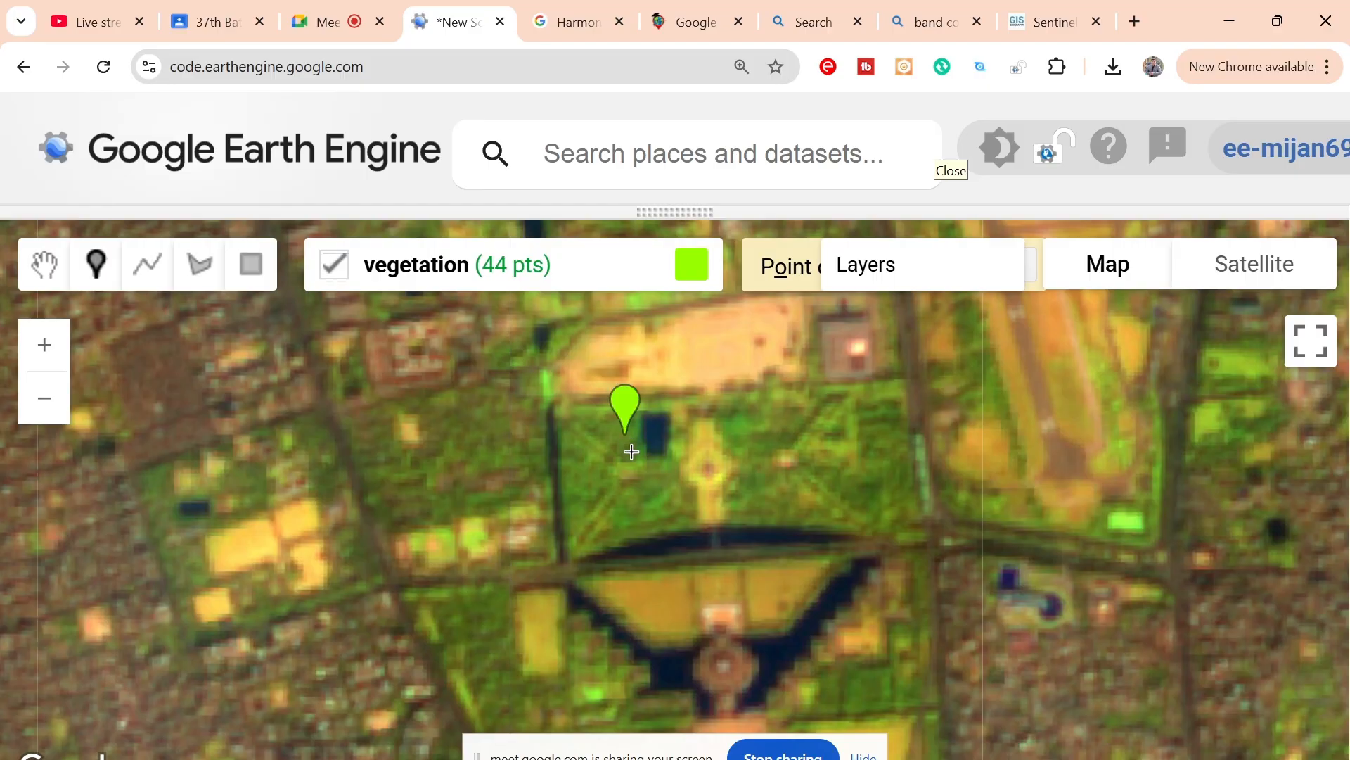
pyautogui.click(629, 450)
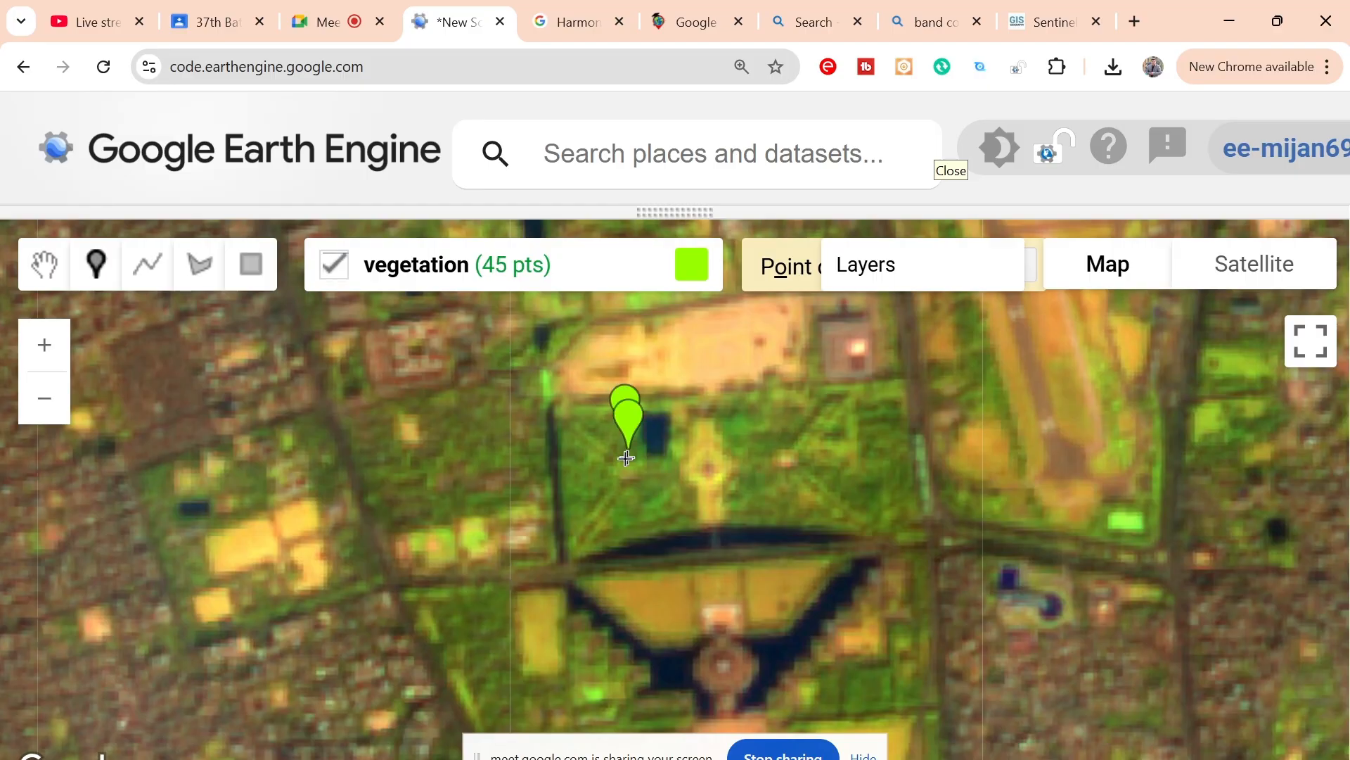
pyautogui.click(583, 464)
pyautogui.click(585, 480)
# Step: Place four vegetation points along the large bright green patch in the built-up Rampura area, southeast of the existing water points
pyautogui.scroll(-1, 634, 498)
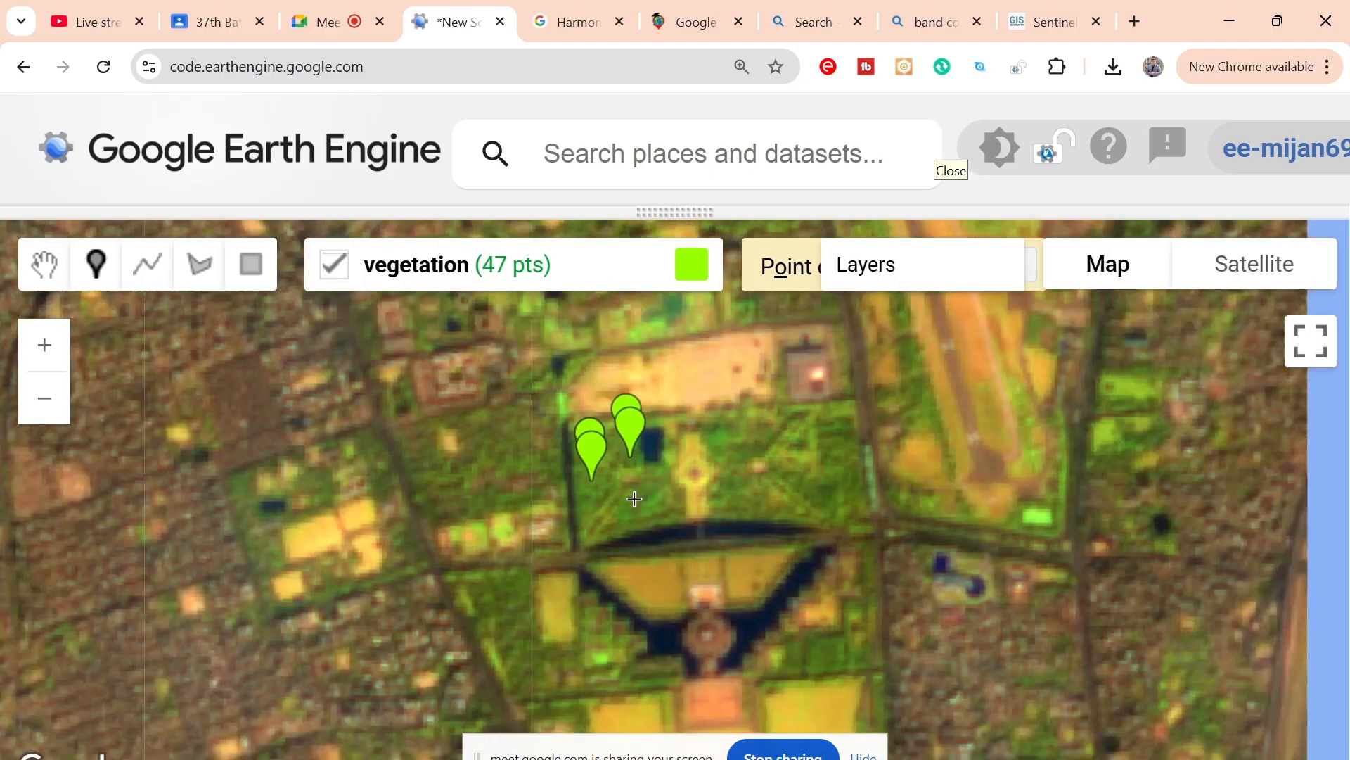
pyautogui.scroll(-5, 633, 498)
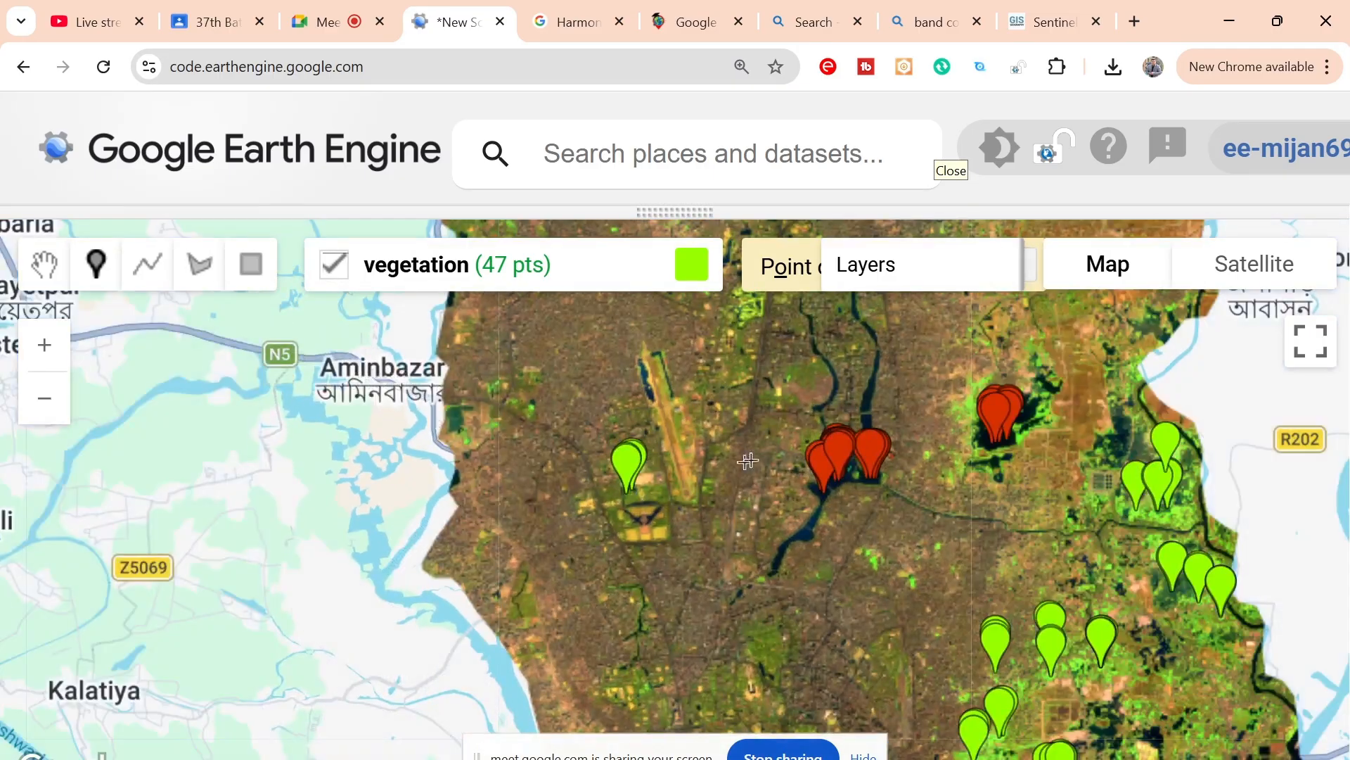
pyautogui.moveTo(747, 461); pyautogui.dragTo(690, 408)
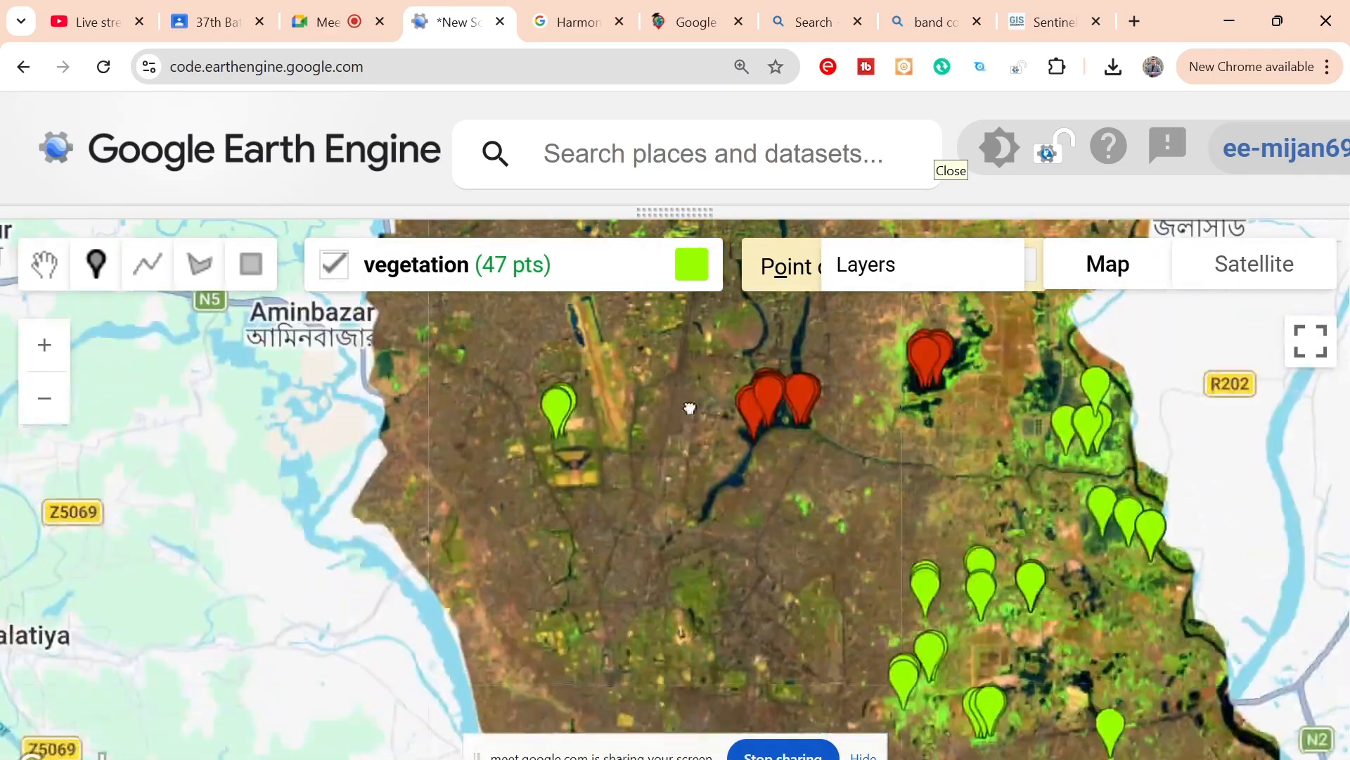
pyautogui.moveTo(765, 488); pyautogui.dragTo(609, 491)
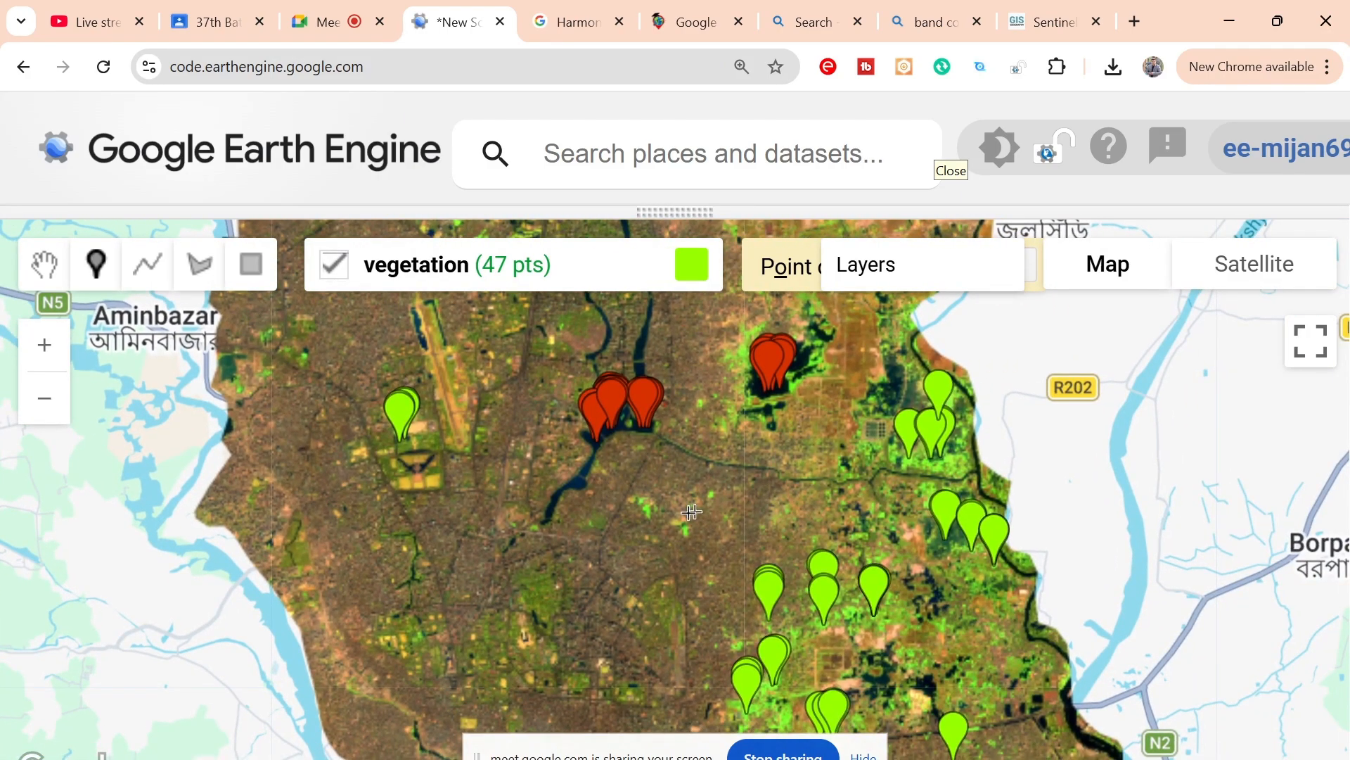
pyautogui.scroll(1, 653, 509)
pyautogui.scroll(5, 653, 509)
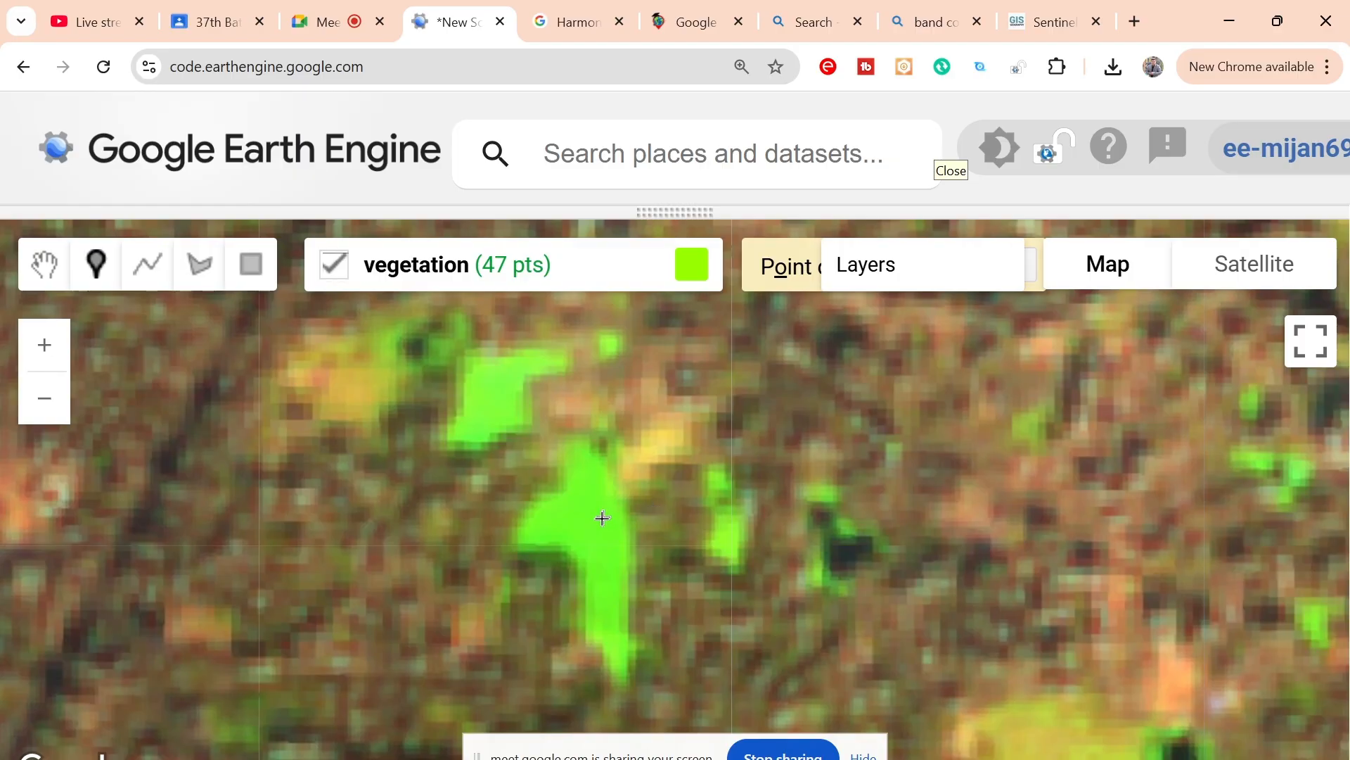
pyautogui.click(545, 528)
pyautogui.click(584, 511)
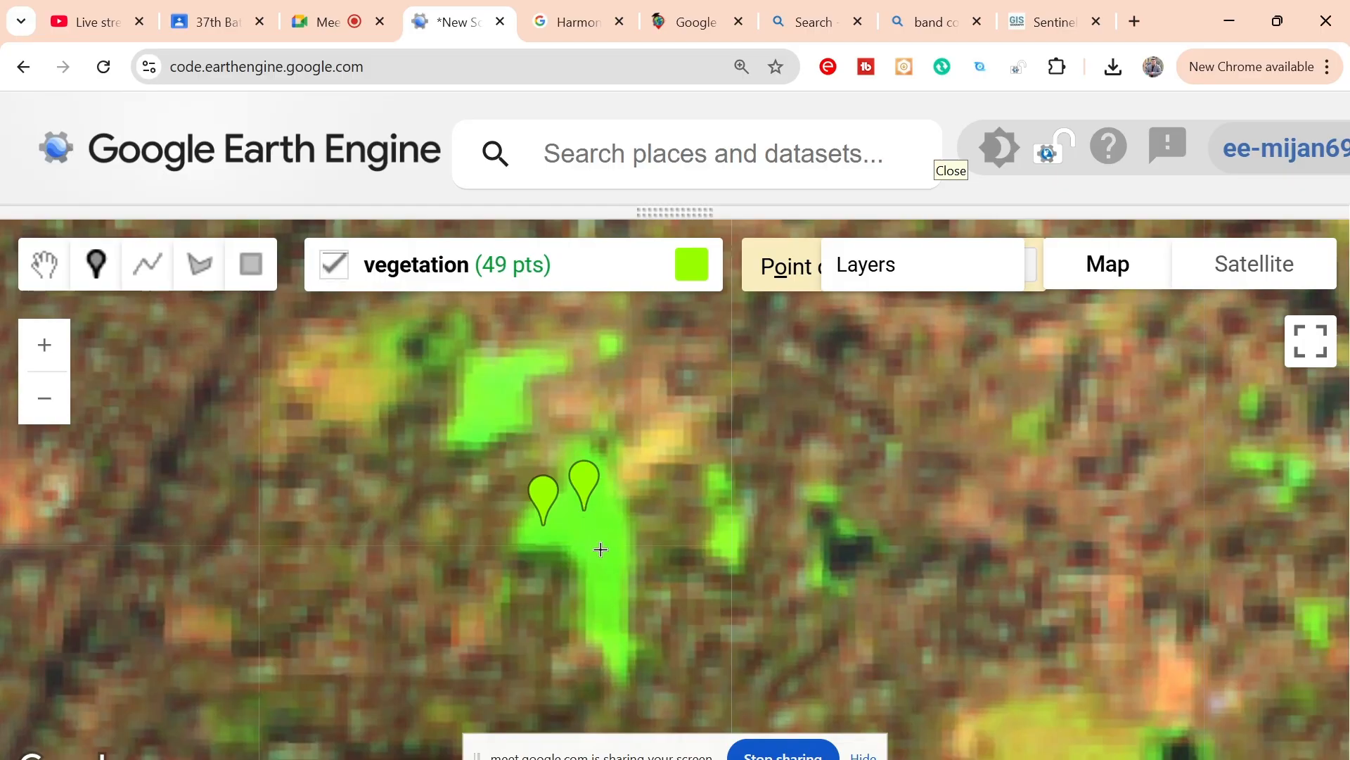
pyautogui.click(601, 550)
pyautogui.click(603, 598)
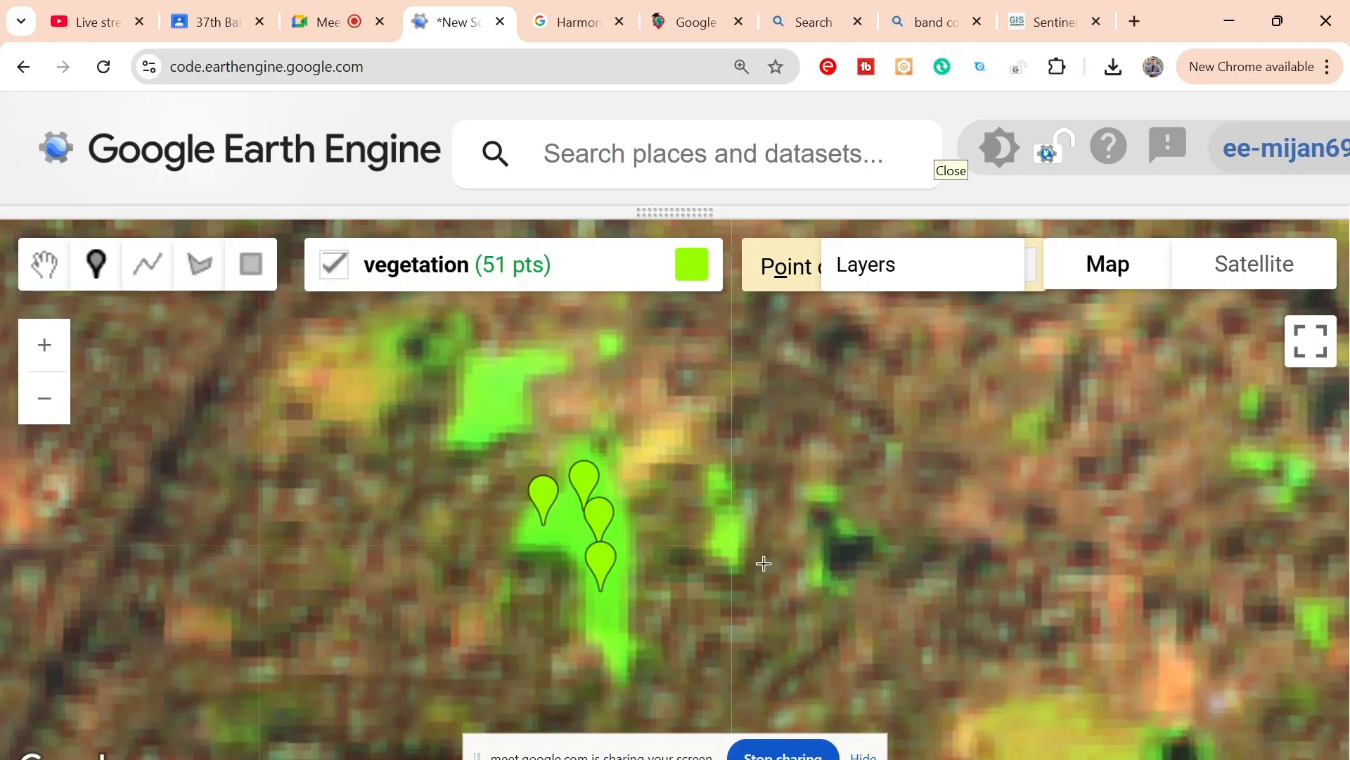
# Step: Add a new geometry layer named bareland and set it to import as a FeatureCollection
pyautogui.scroll(-1, 763, 563)
pyautogui.scroll(-3, 764, 563)
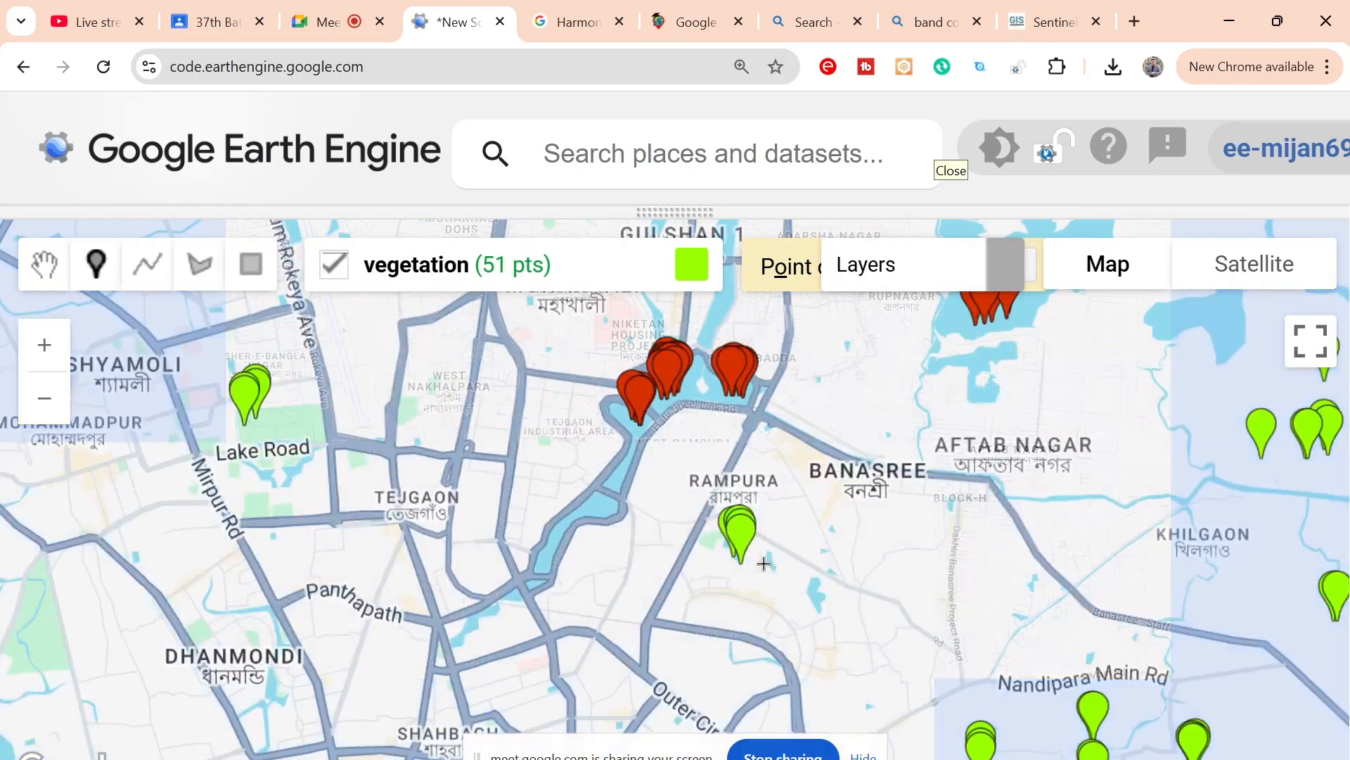
pyautogui.scroll(-1, 764, 563)
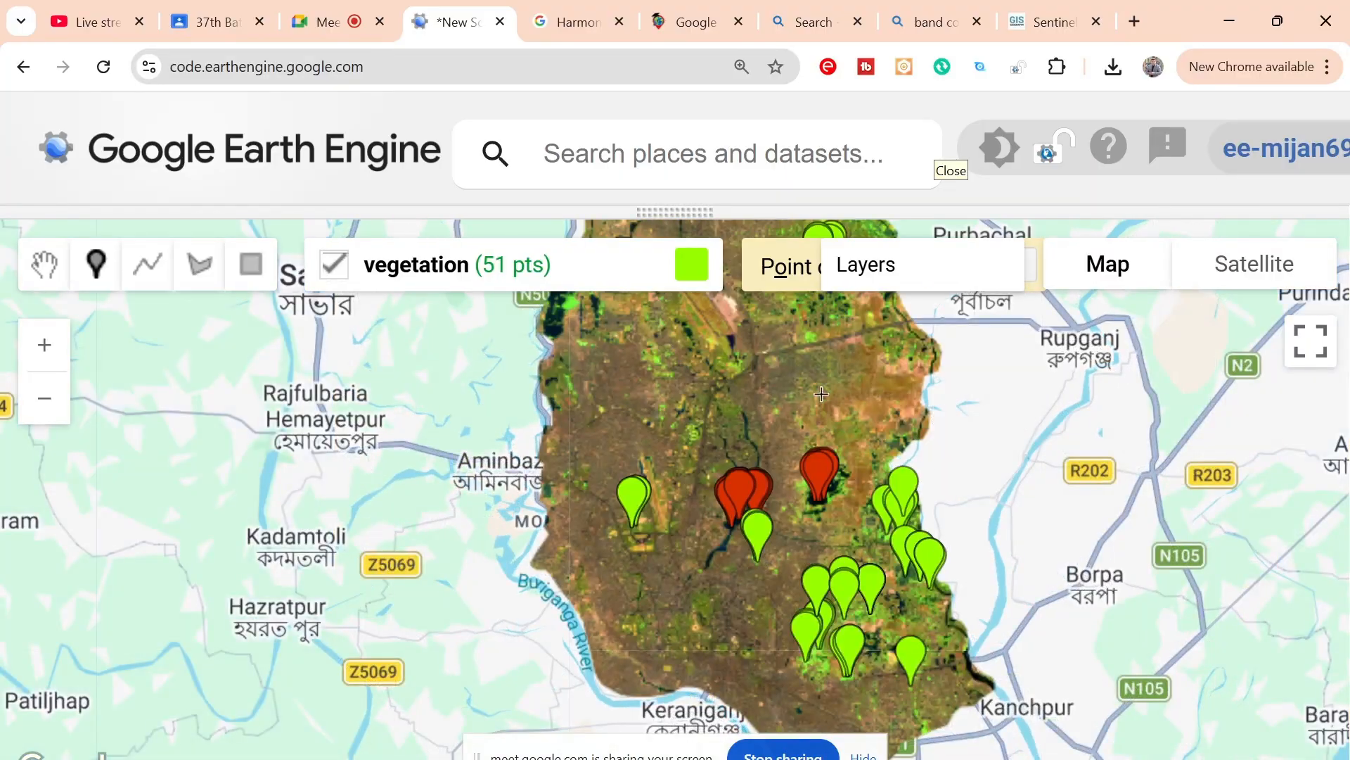
pyautogui.moveTo(816, 404); pyautogui.dragTo(774, 466)
pyautogui.moveTo(396, 284)
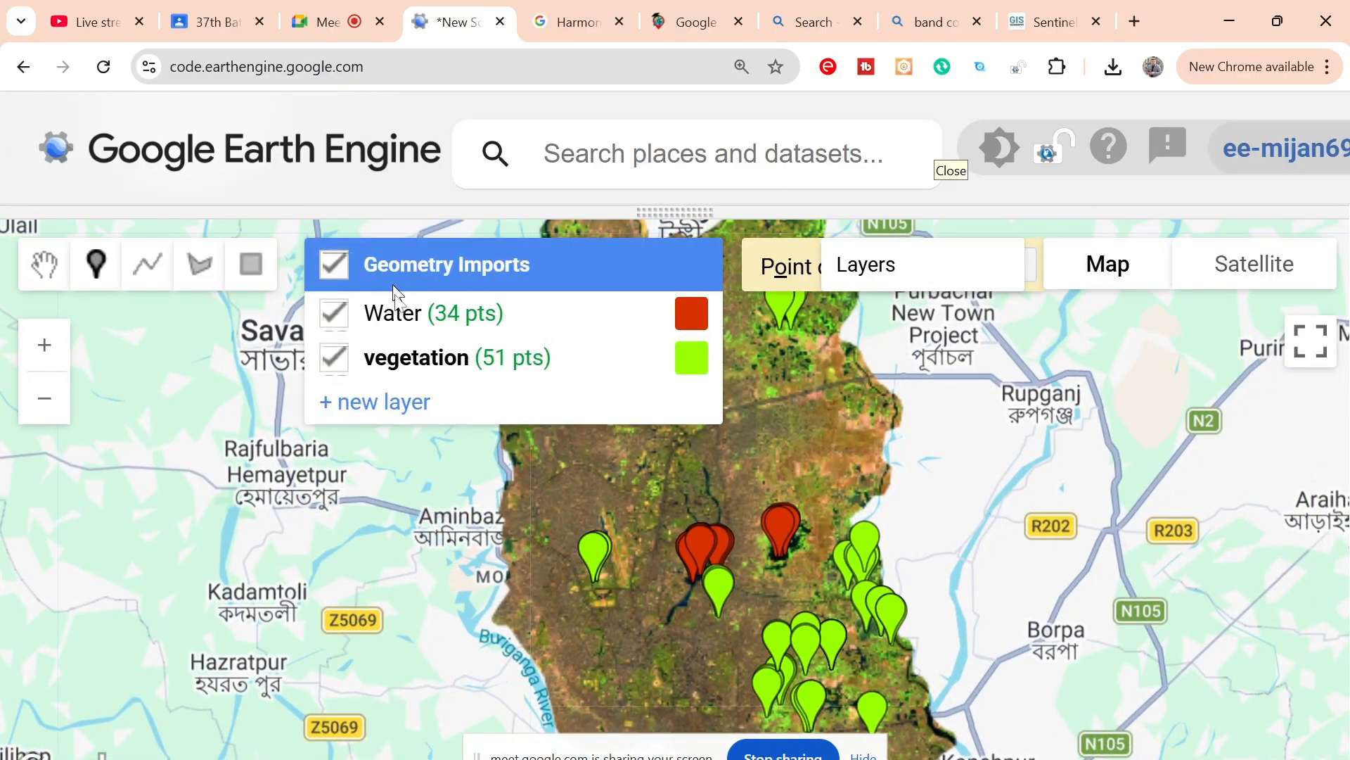
pyautogui.click(399, 391)
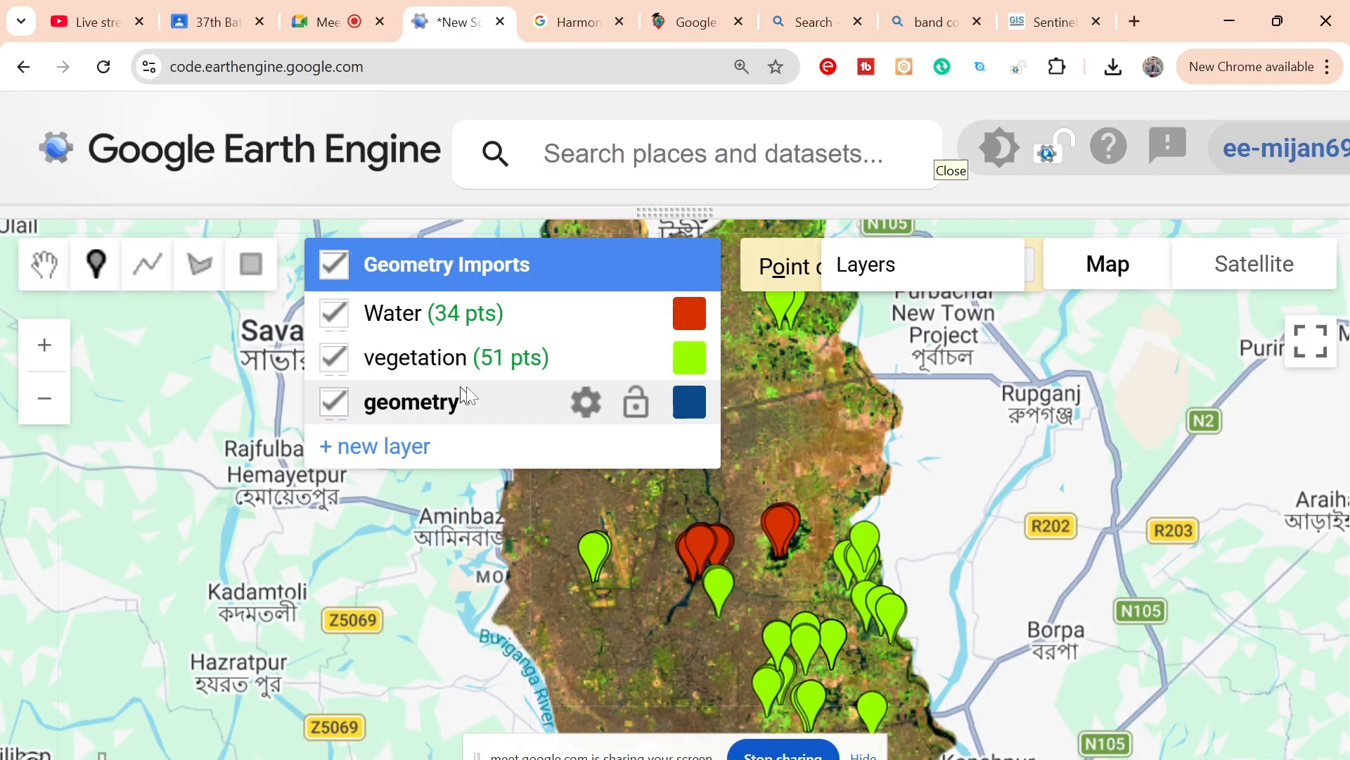
pyautogui.click(581, 405)
pyautogui.moveTo(470, 302); pyautogui.dragTo(229, 305)
pyautogui.write('bare')
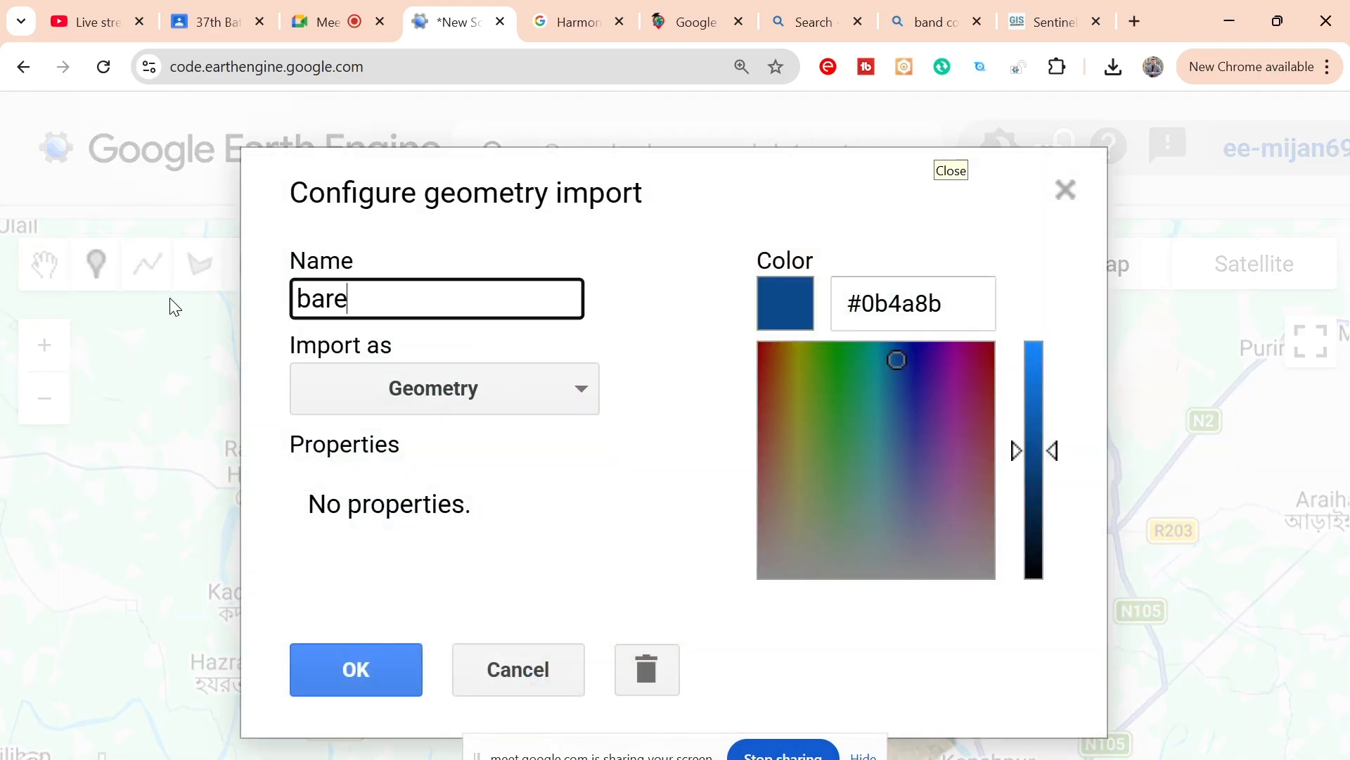
pyautogui.write('land')
pyautogui.click(420, 406)
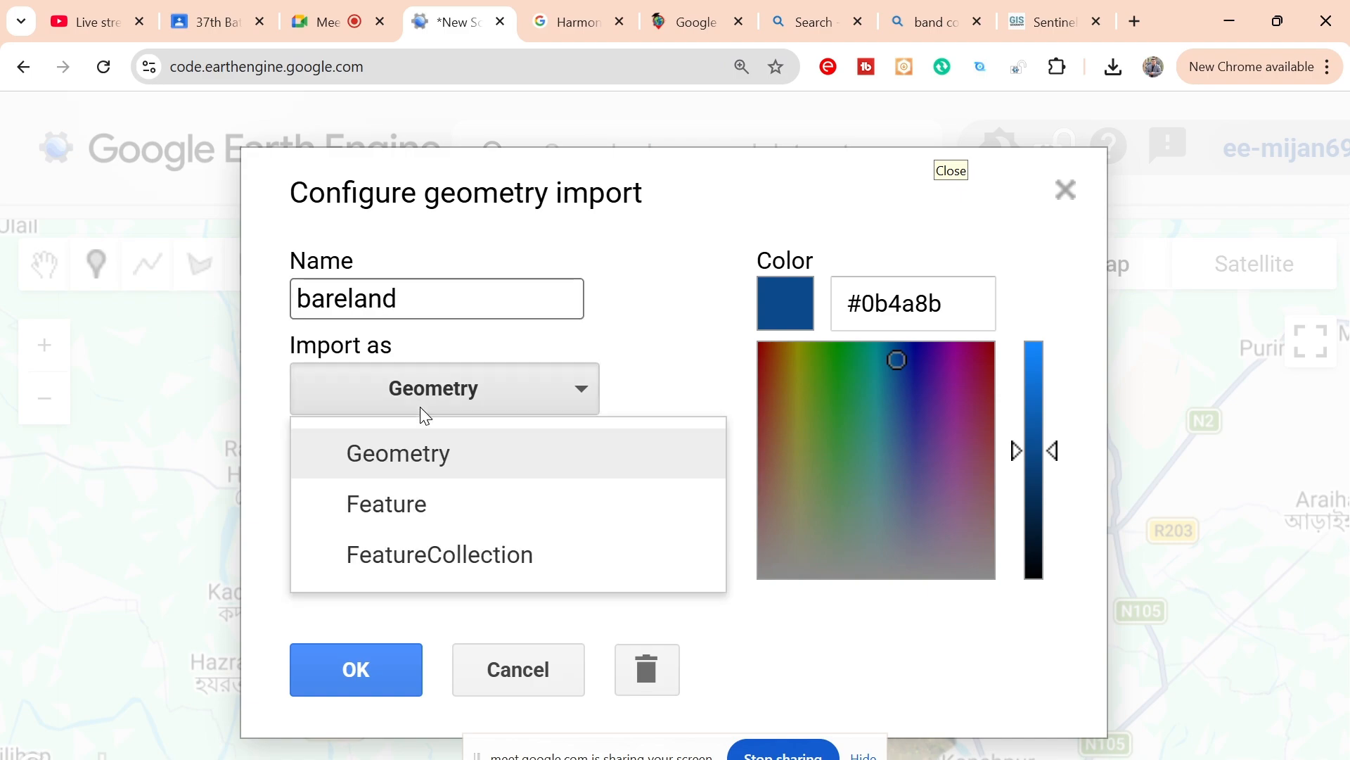
pyautogui.click(394, 554)
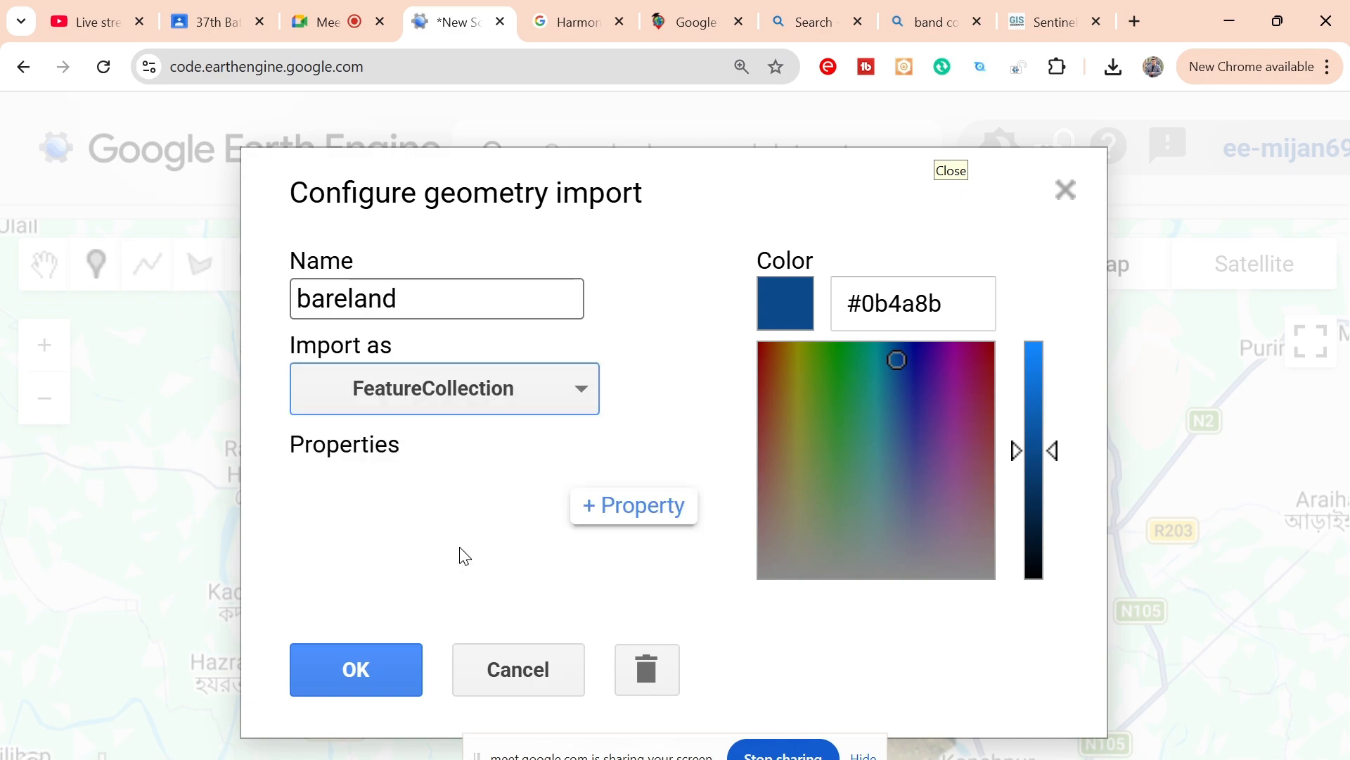
# Step: Give the bareland layer a property named Class with the value 2 and apply the configuration
pyautogui.click(626, 506)
pyautogui.click(368, 537)
pyautogui.write('Class')
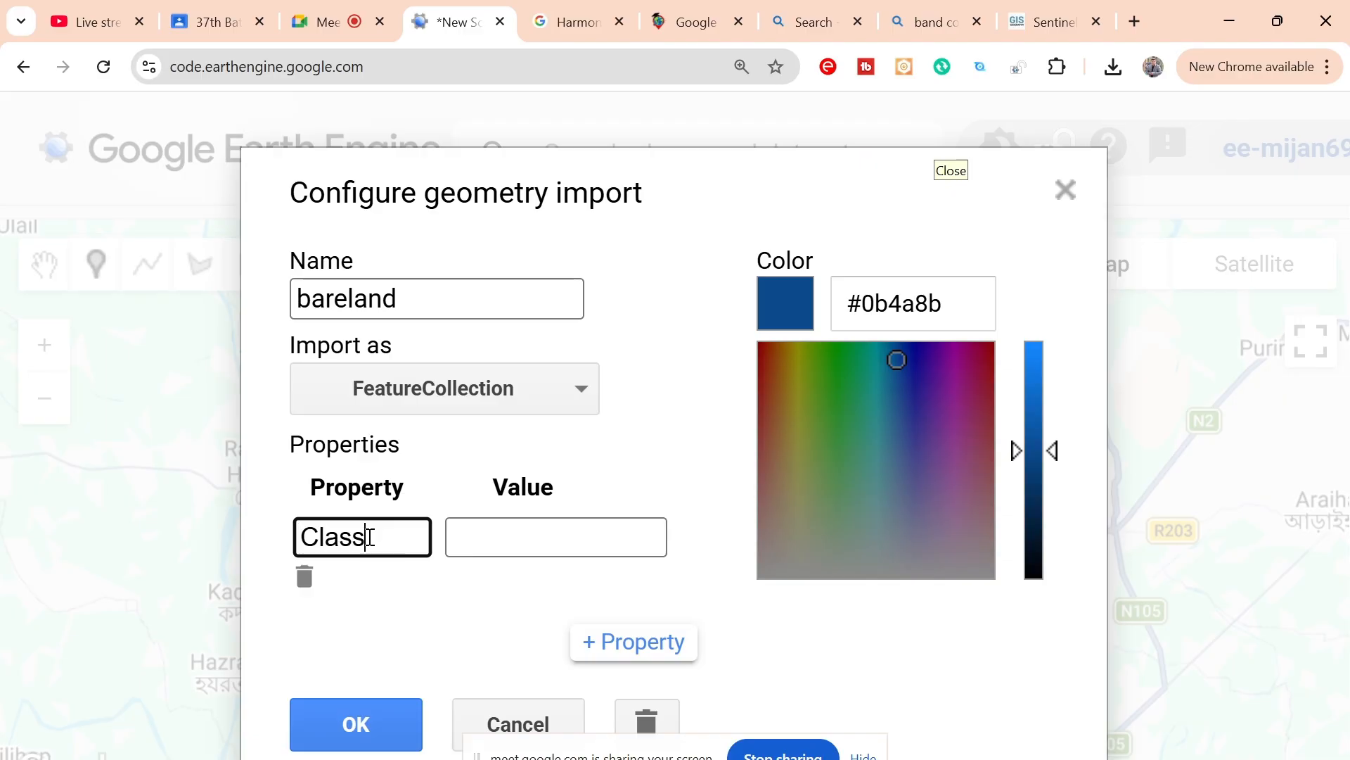
pyautogui.click(495, 545)
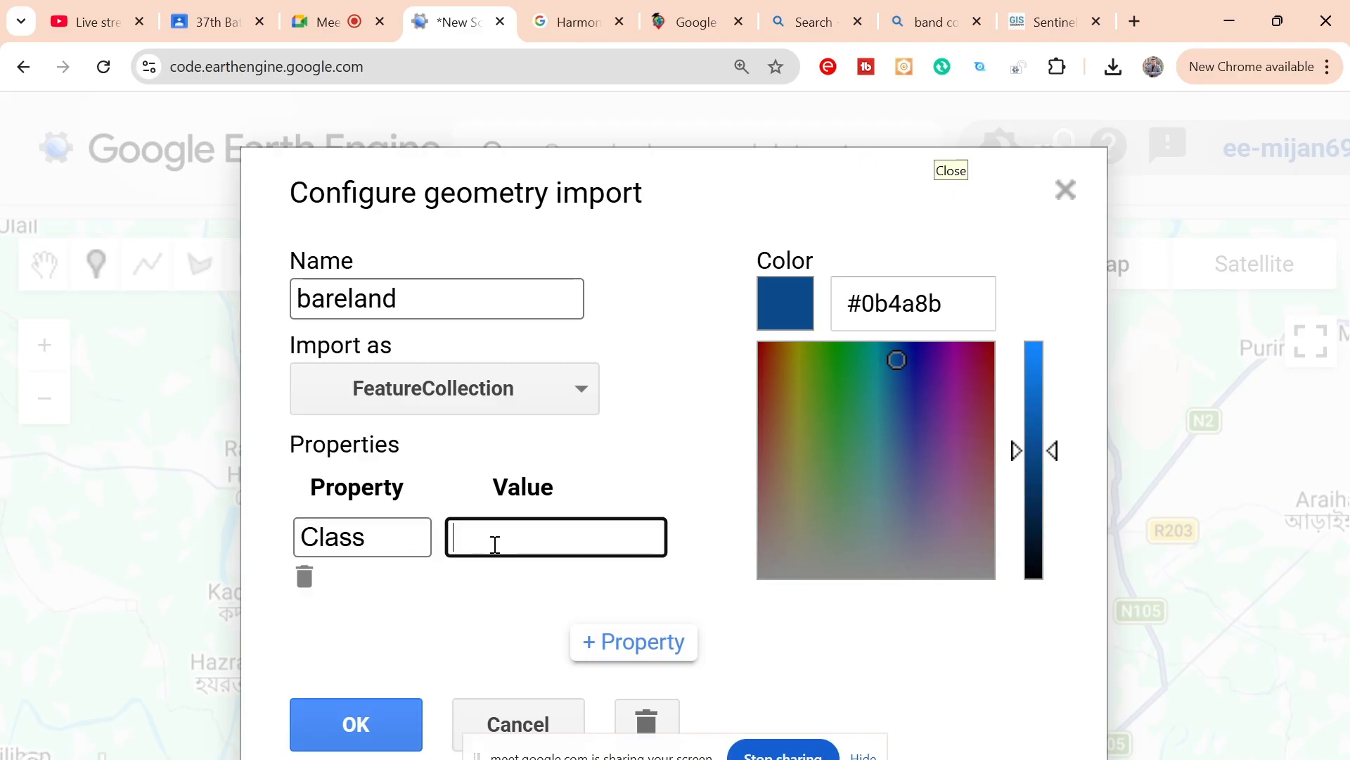
pyautogui.write('2')
pyautogui.moveTo(428, 298); pyautogui.dragTo(224, 310)
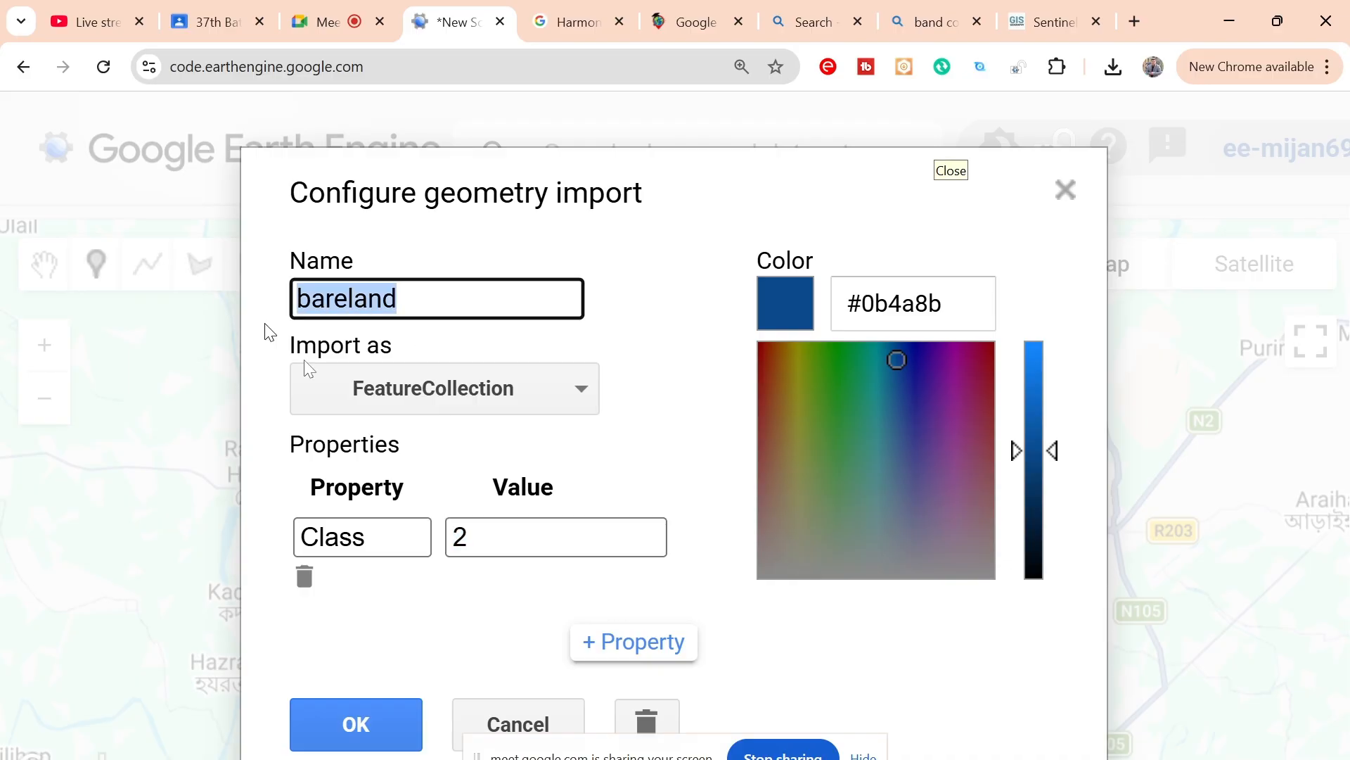
pyautogui.click(381, 727)
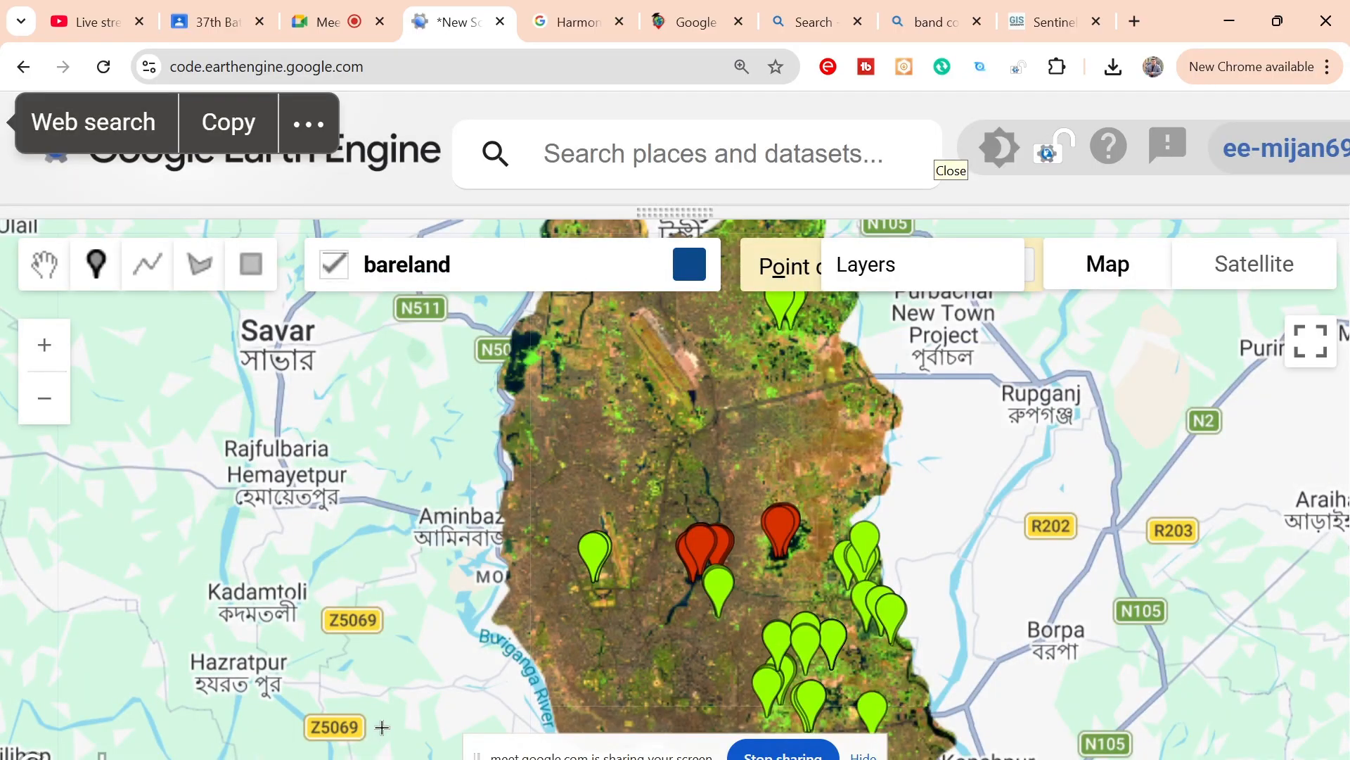
# Step: Examine the imagery around Beraid and the Balu River bridge road for bare ground suitable for sampling
pyautogui.scroll(3, 925, 498)
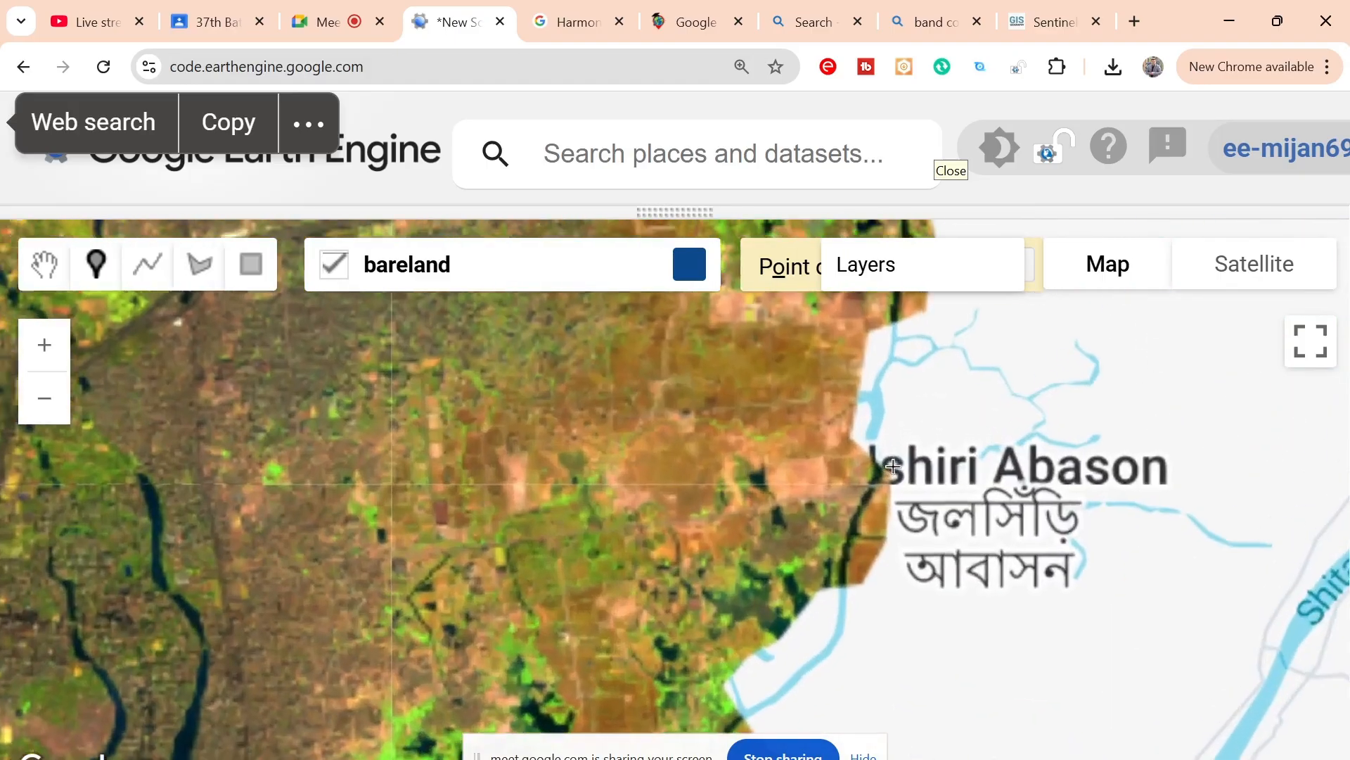
pyautogui.scroll(-2, 894, 467)
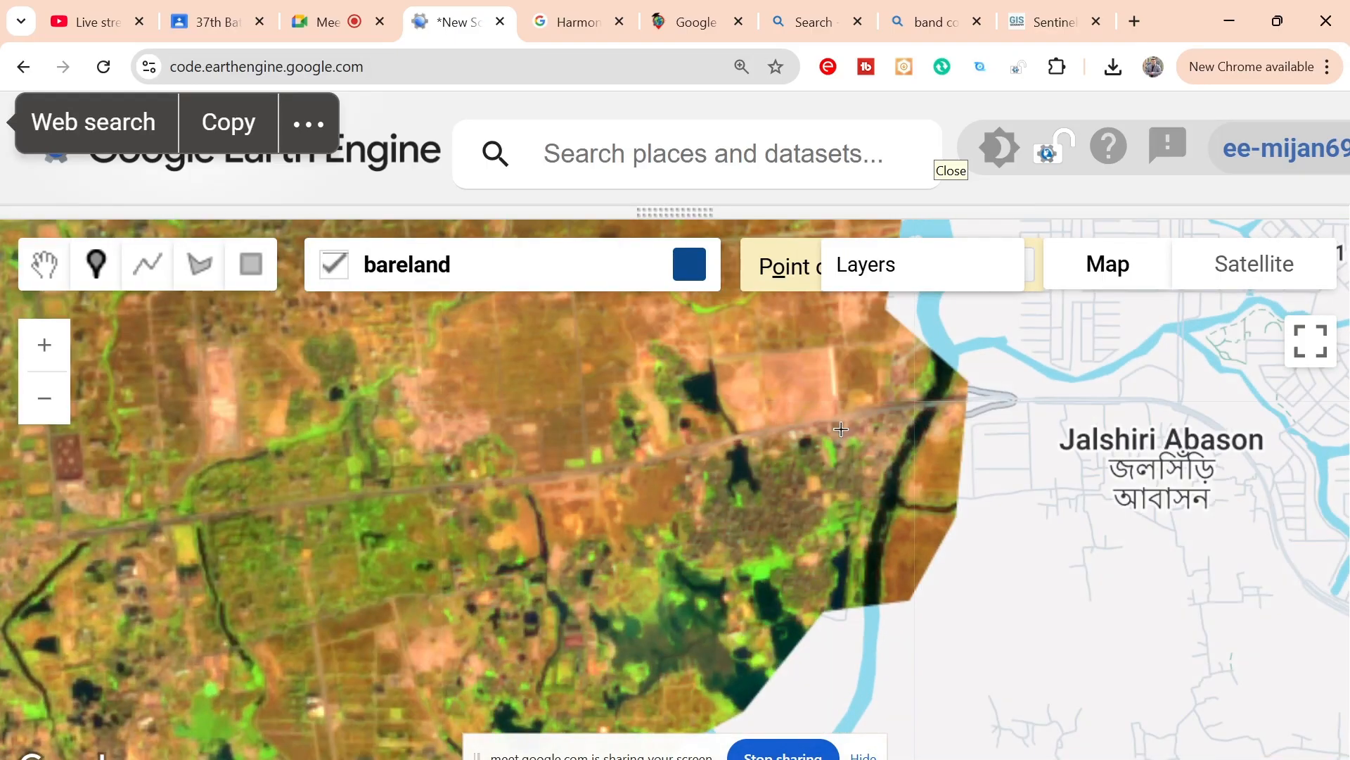
pyautogui.scroll(1, 841, 429)
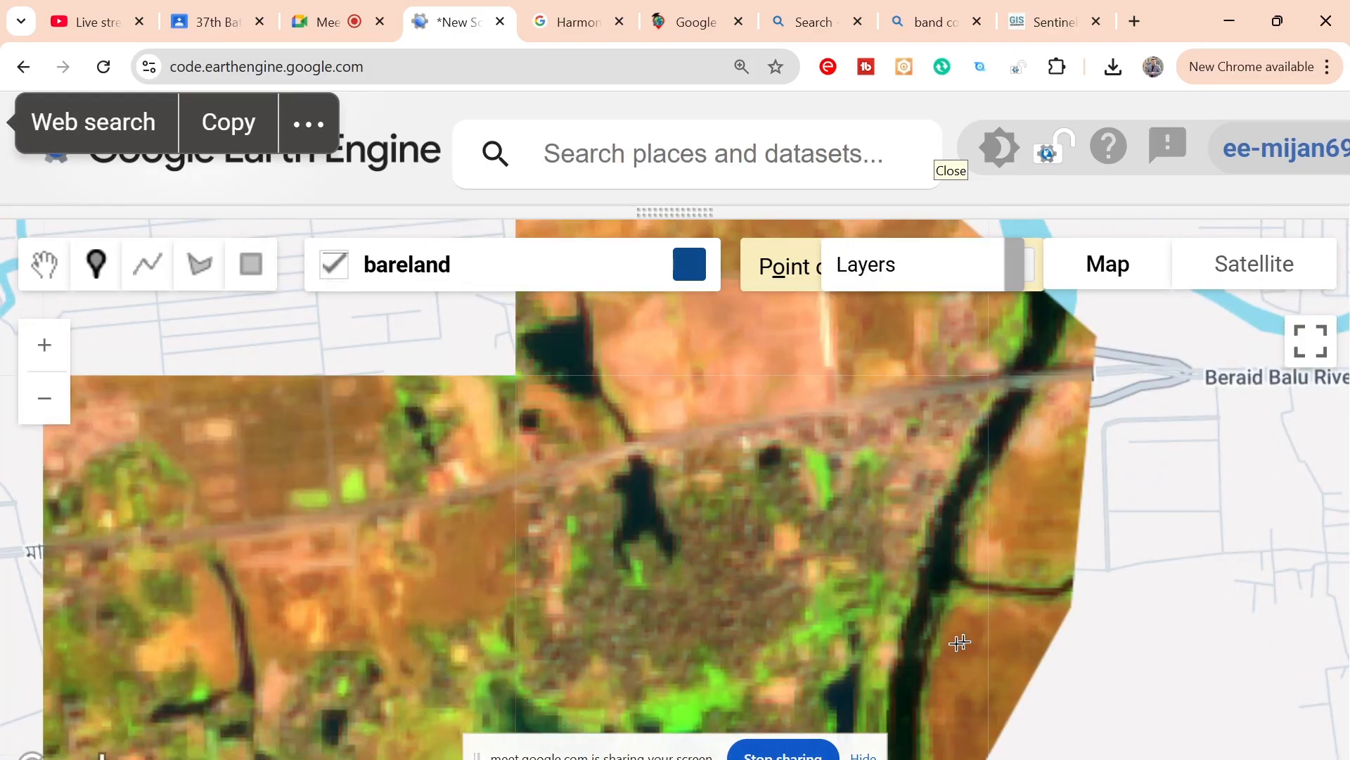
pyautogui.moveTo(961, 642); pyautogui.dragTo(792, 549)
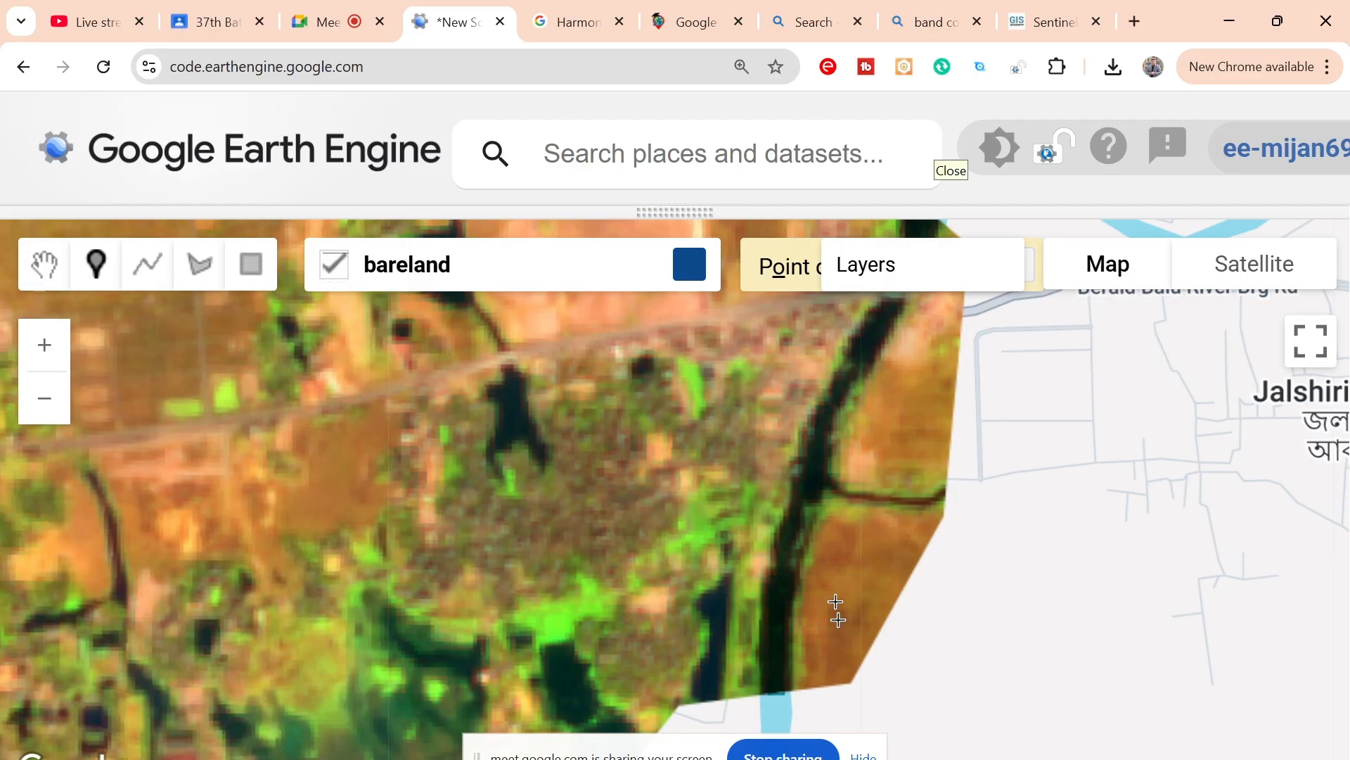
pyautogui.moveTo(873, 396); pyautogui.dragTo(914, 545)
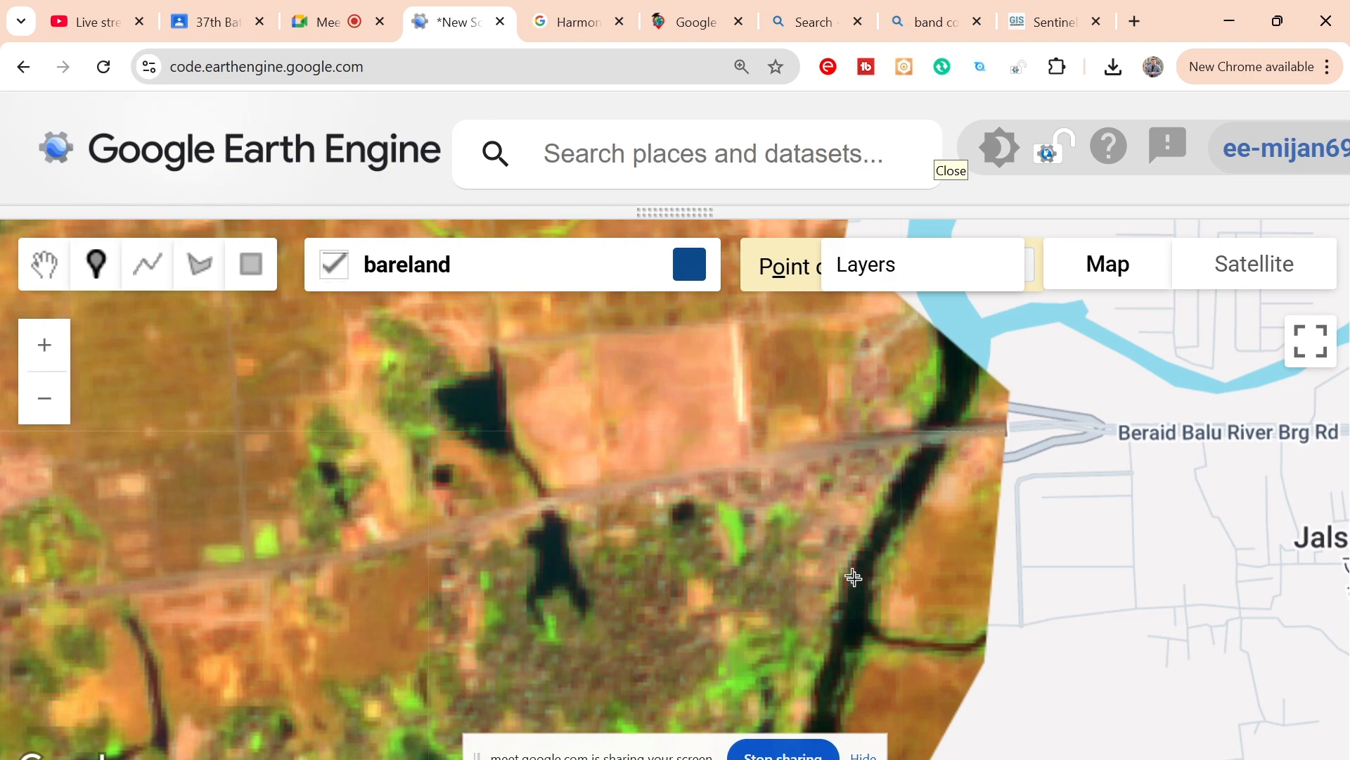
pyautogui.moveTo(913, 654); pyautogui.dragTo(918, 502)
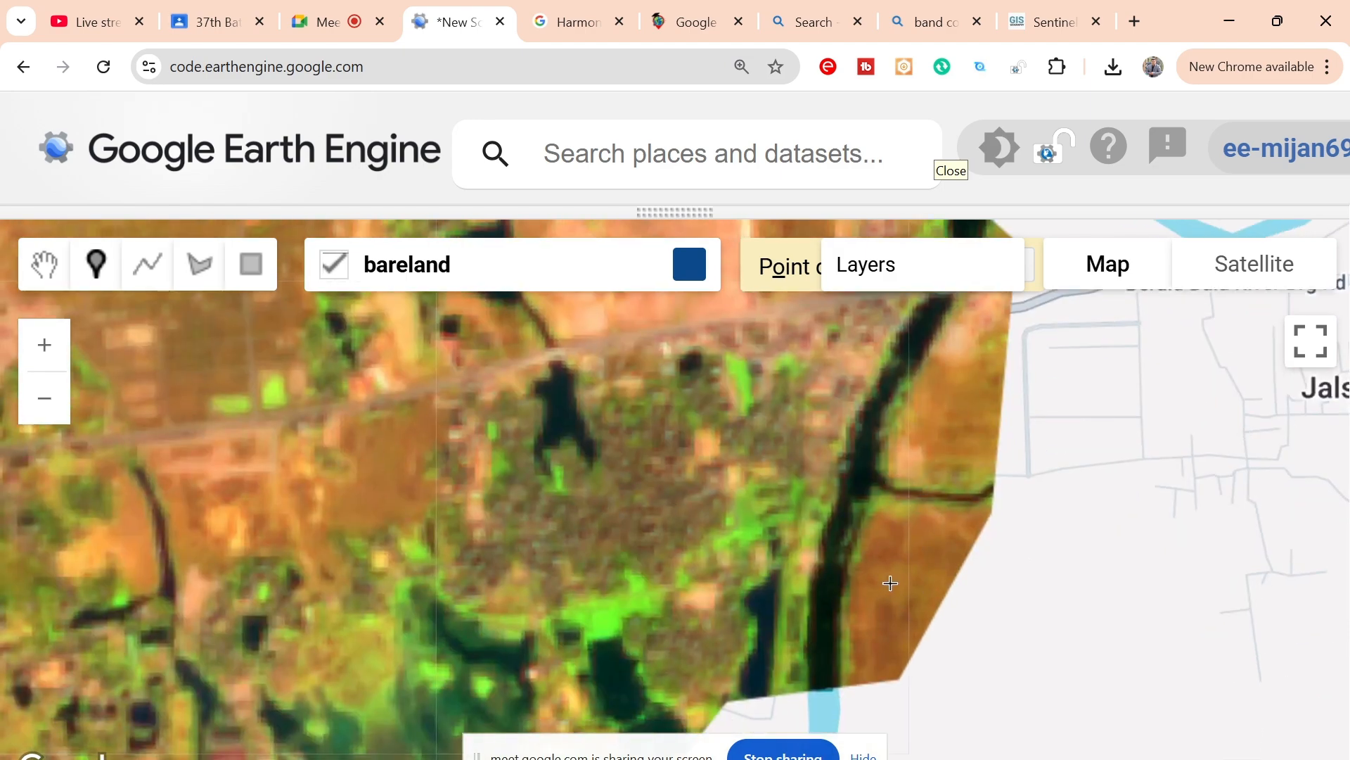
pyautogui.moveTo(904, 563); pyautogui.dragTo(919, 706)
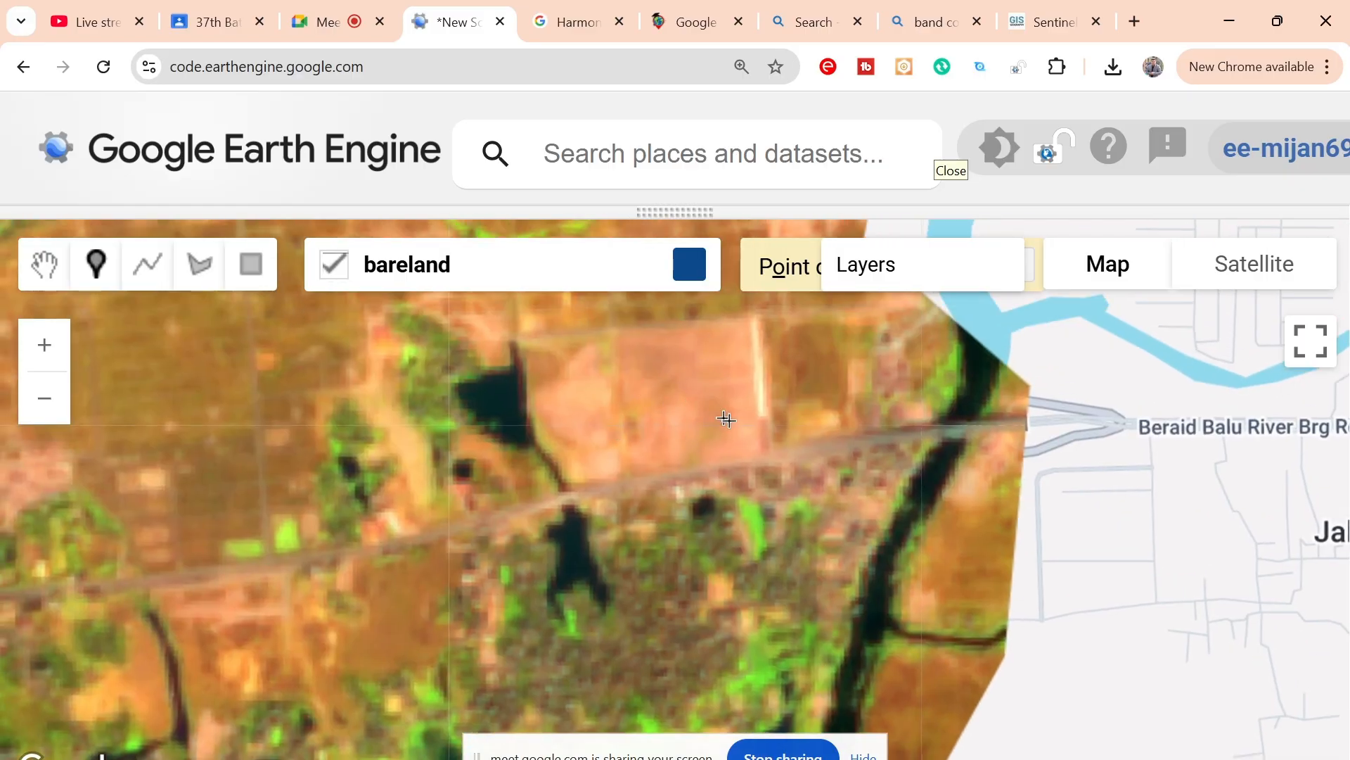
pyautogui.moveTo(740, 419); pyautogui.dragTo(692, 215)
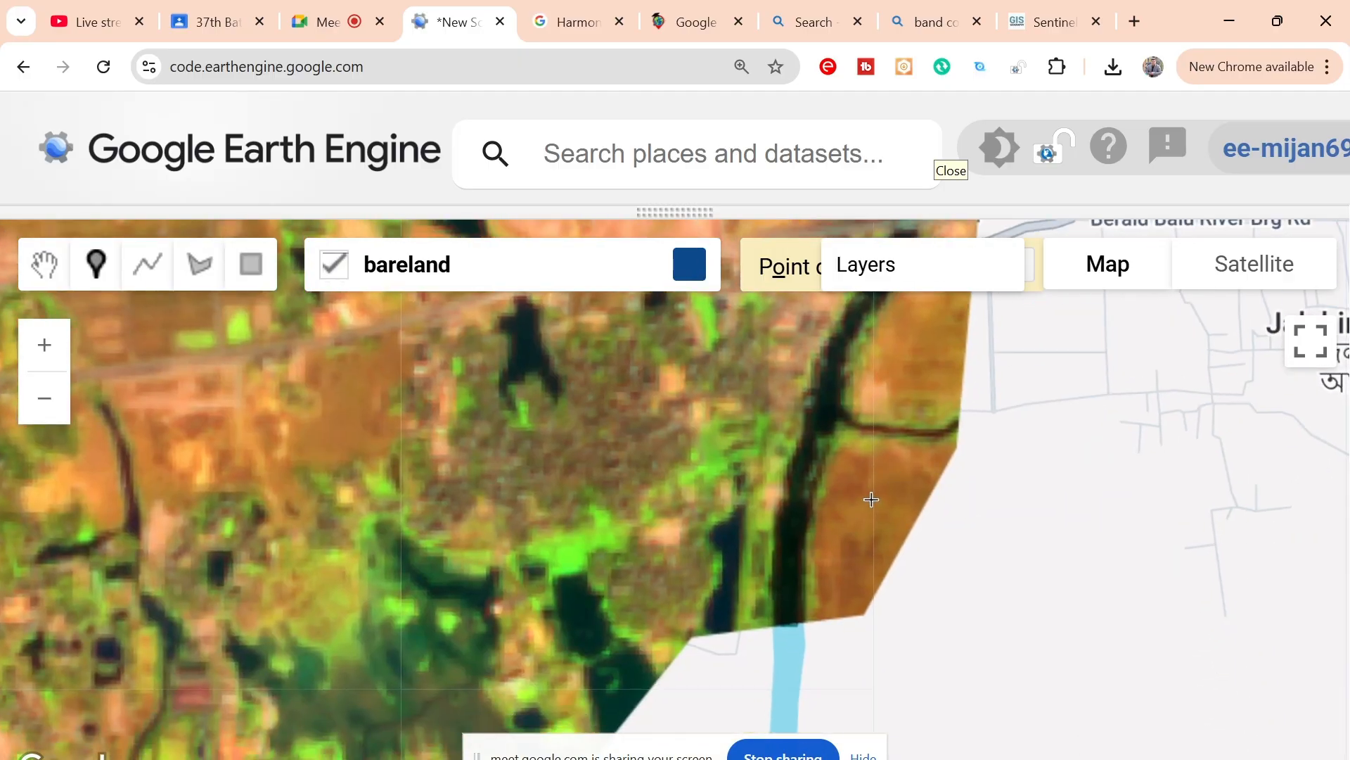
pyautogui.moveTo(895, 473); pyautogui.dragTo(853, 663)
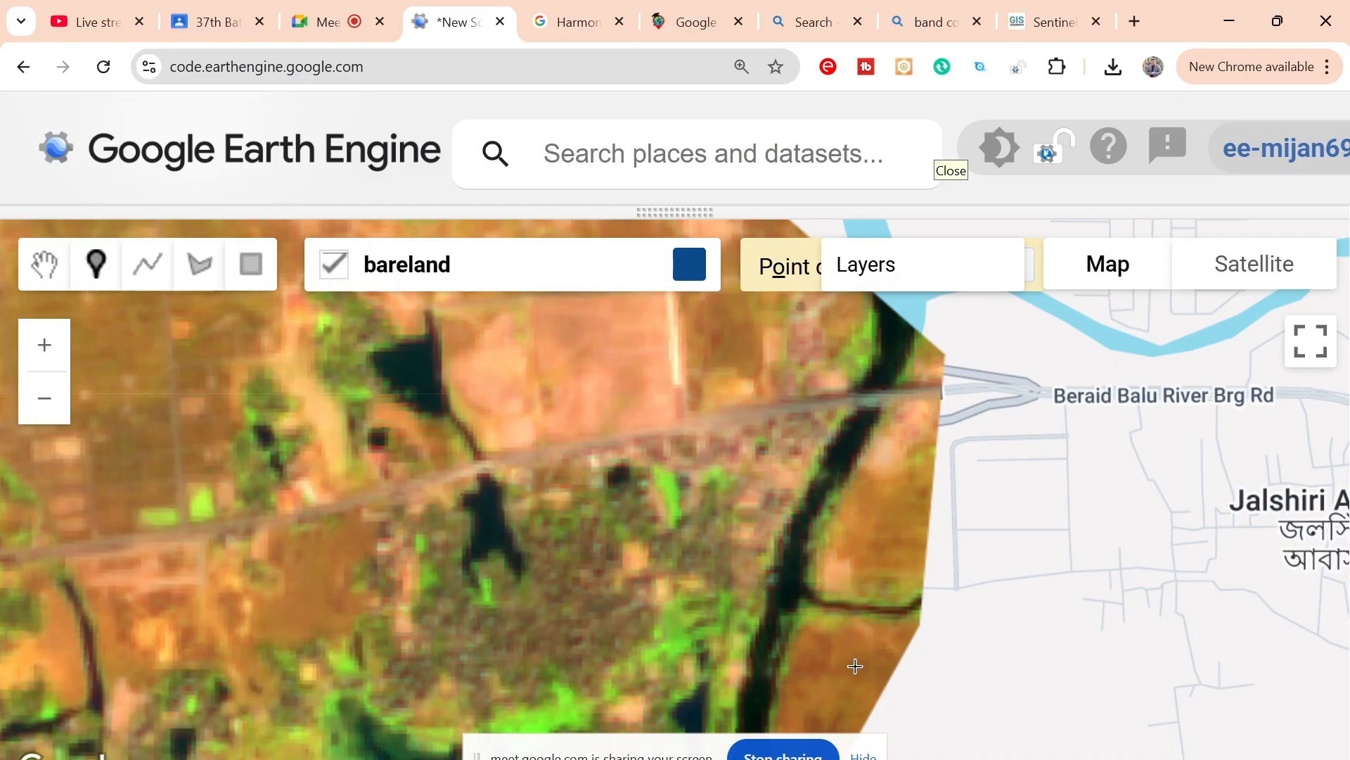
pyautogui.moveTo(855, 665); pyautogui.dragTo(849, 599)
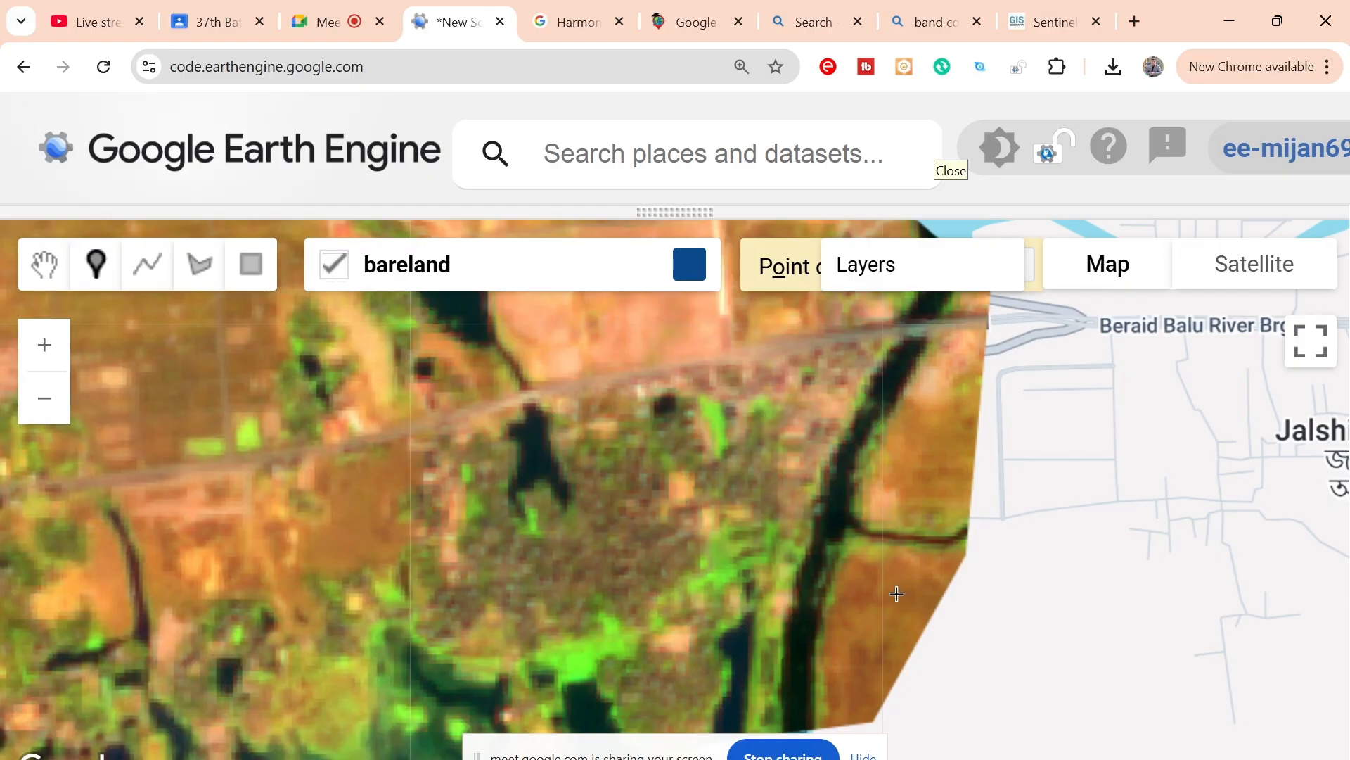
# Step: Place seven bareland points across the brown field east of the dark river channel, just south of the narrow side creek
pyautogui.click(894, 591)
pyautogui.click(865, 594)
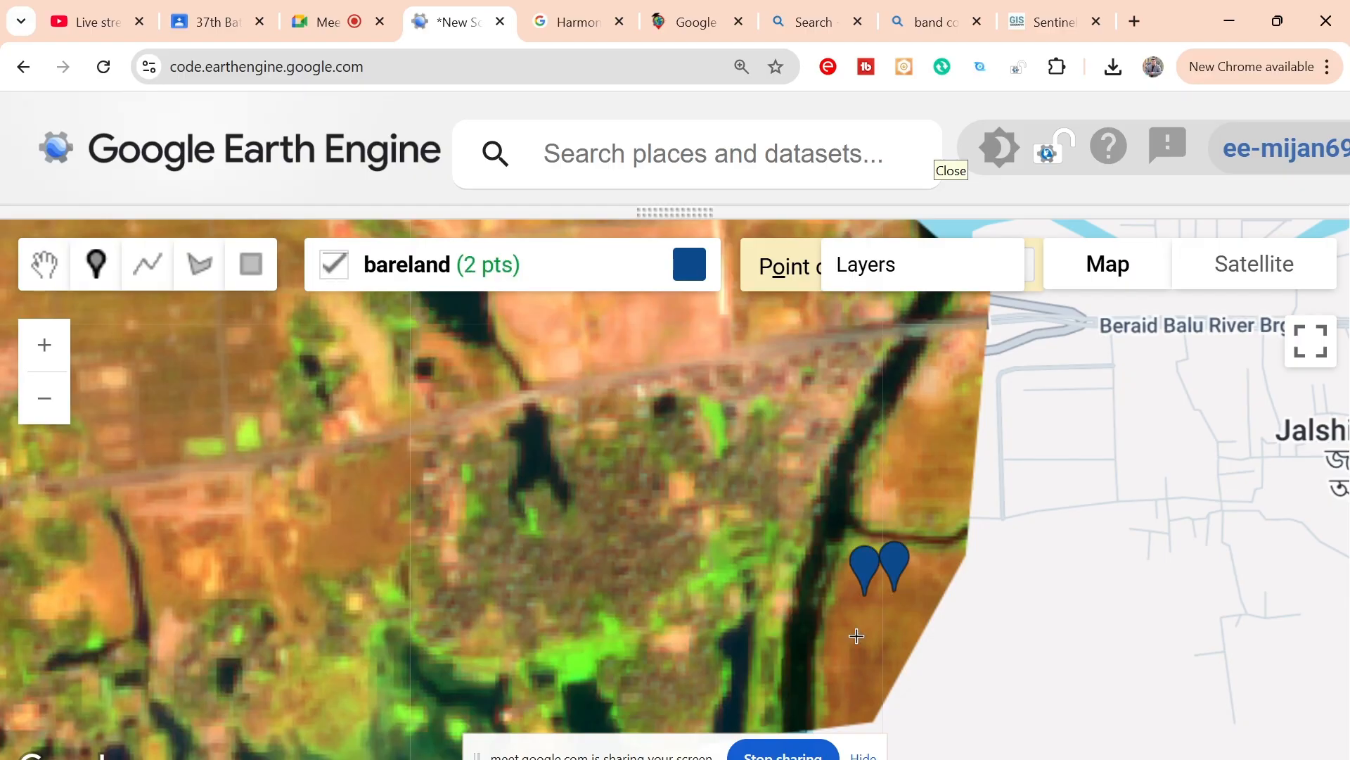
pyautogui.click(856, 633)
pyautogui.click(894, 610)
pyautogui.click(864, 674)
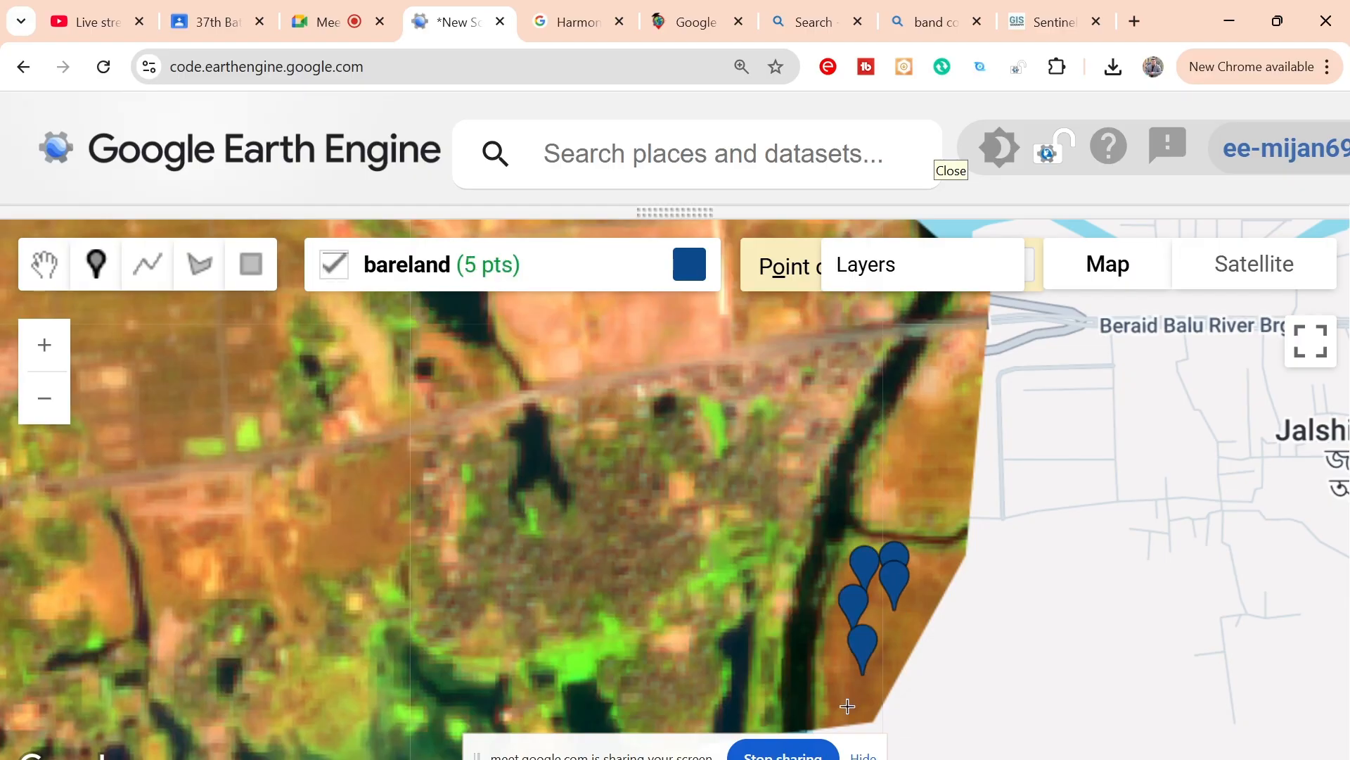
pyautogui.click(844, 703)
pyautogui.click(891, 639)
# Step: Place nine bareland points across the pinkish plot north of the main road, between the dark pond and the white strip
pyautogui.moveTo(771, 441); pyautogui.dragTo(840, 724)
pyautogui.click(746, 544)
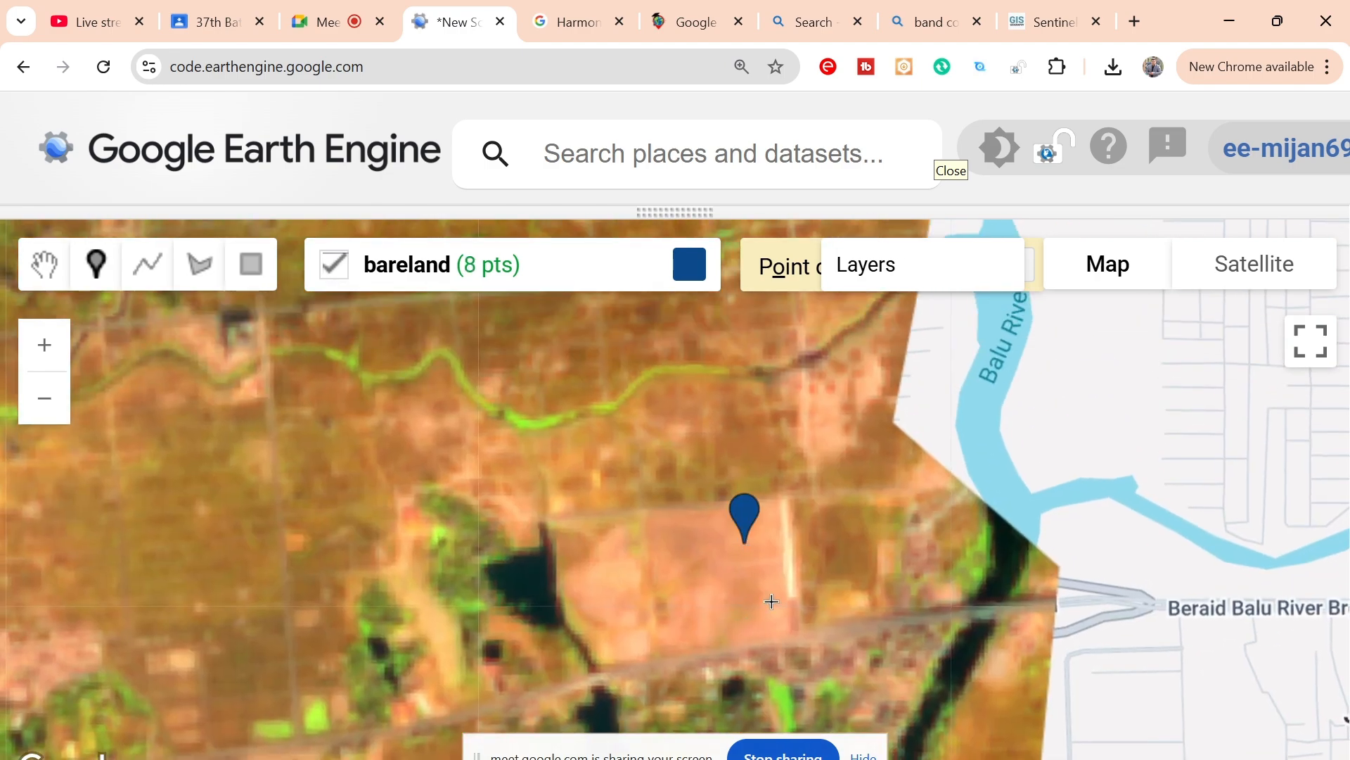
pyautogui.click(770, 597)
pyautogui.click(672, 611)
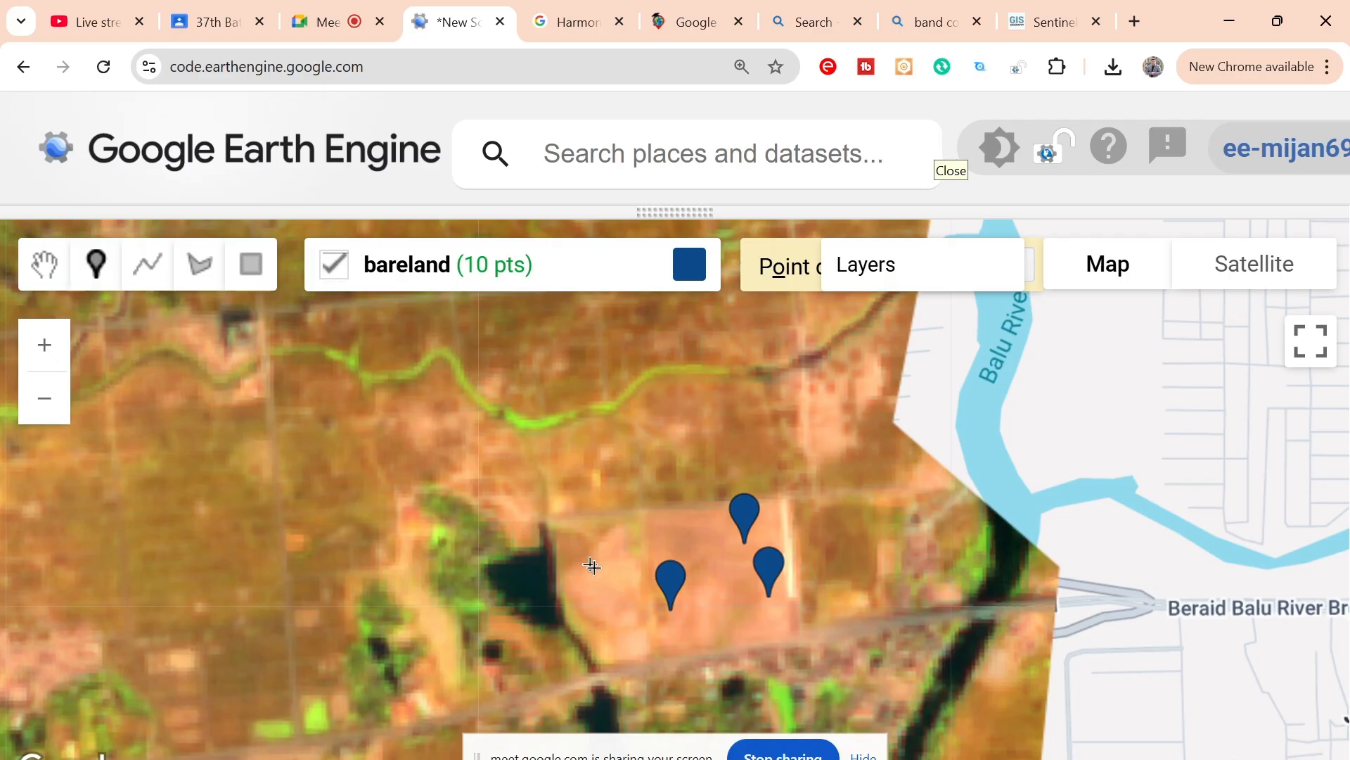
pyautogui.click(602, 576)
pyautogui.click(609, 612)
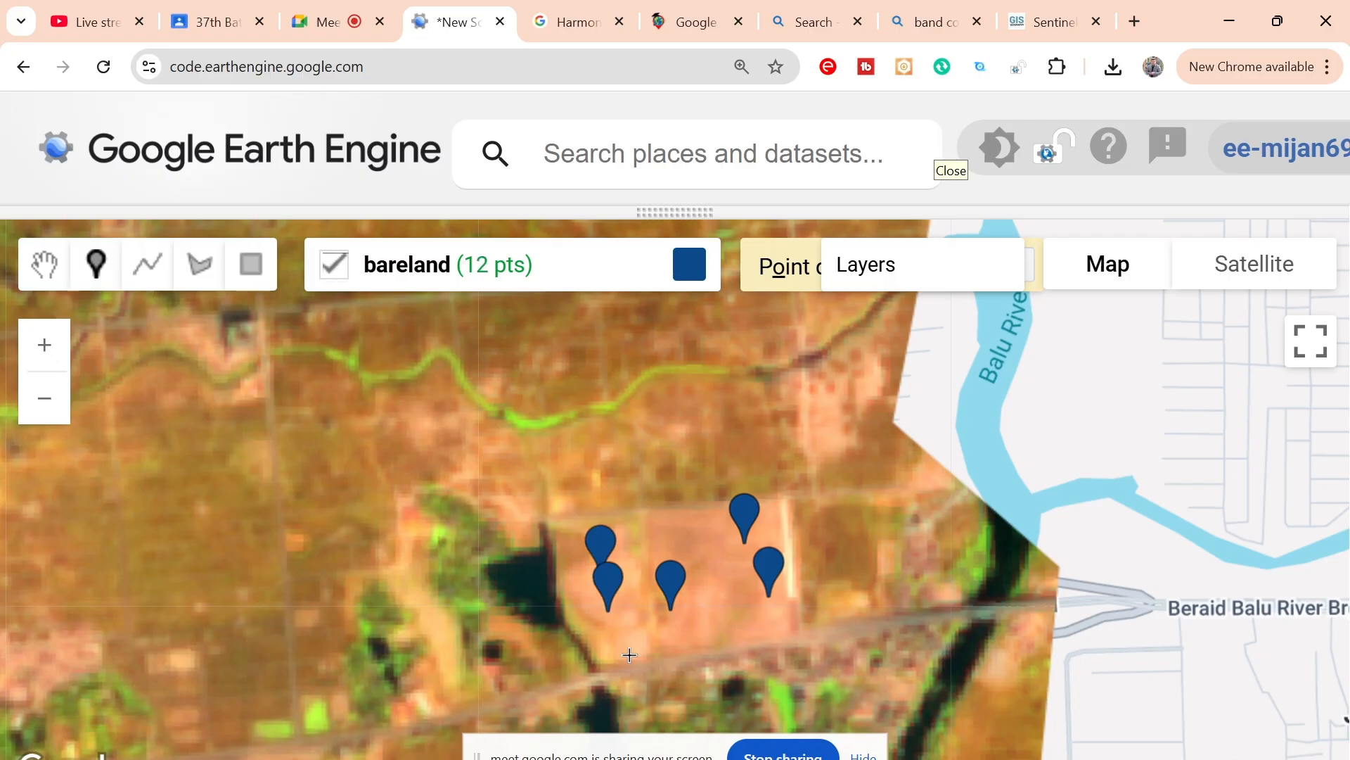
pyautogui.click(635, 640)
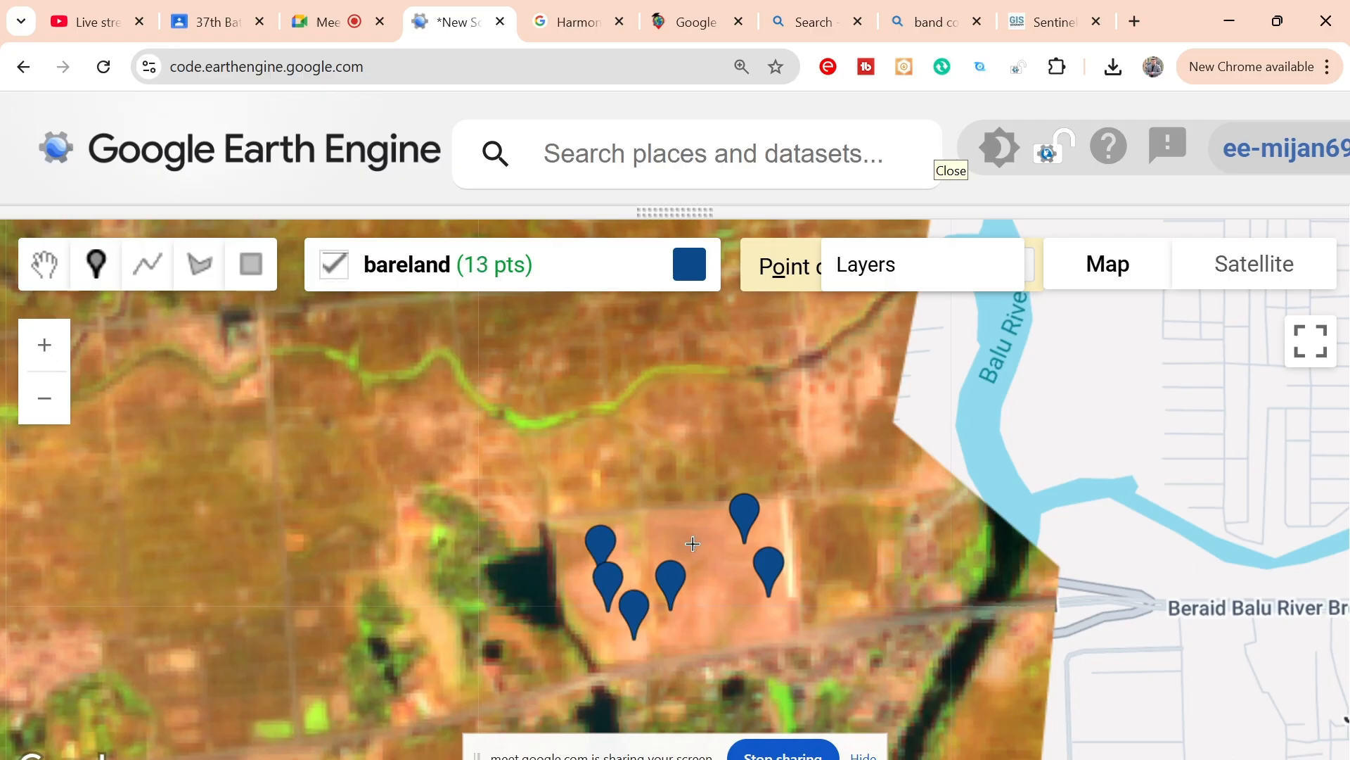
pyautogui.click(690, 541)
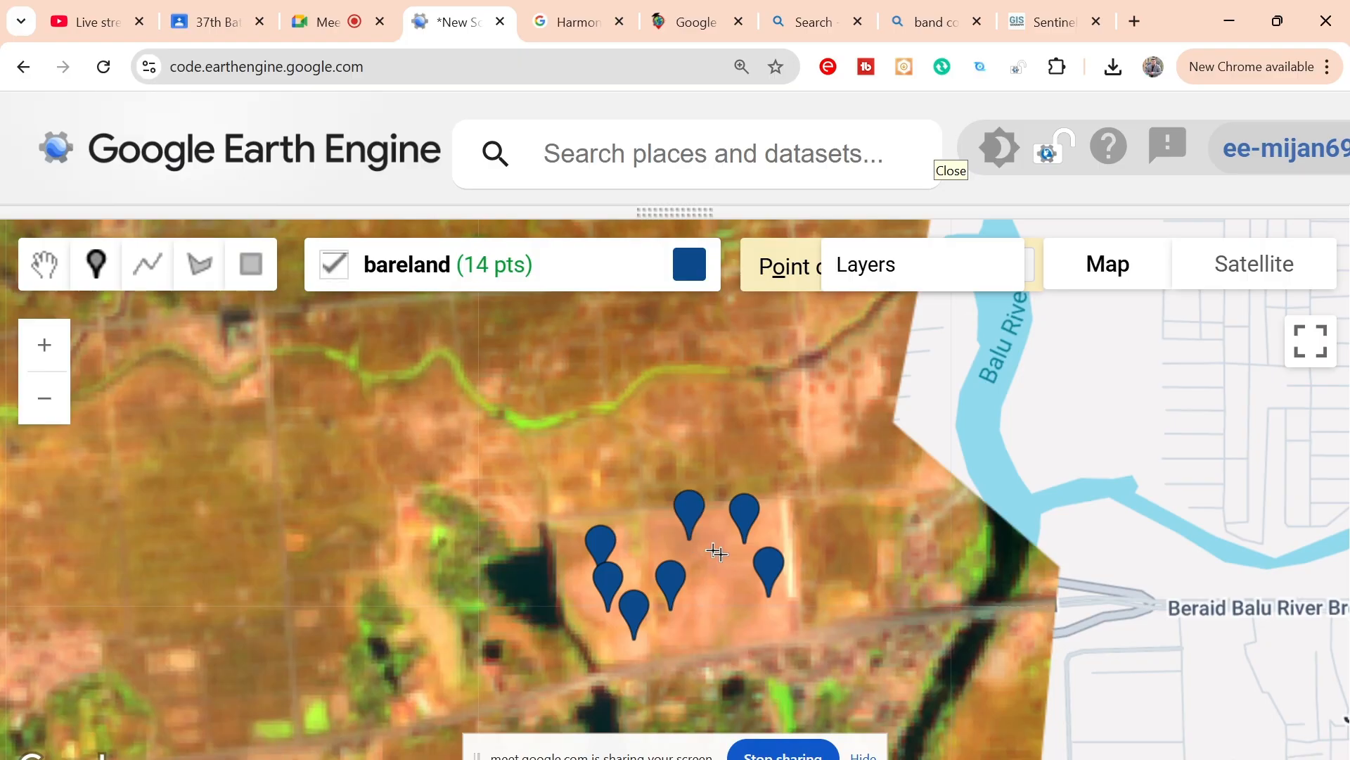
pyautogui.click(731, 599)
pyautogui.click(711, 609)
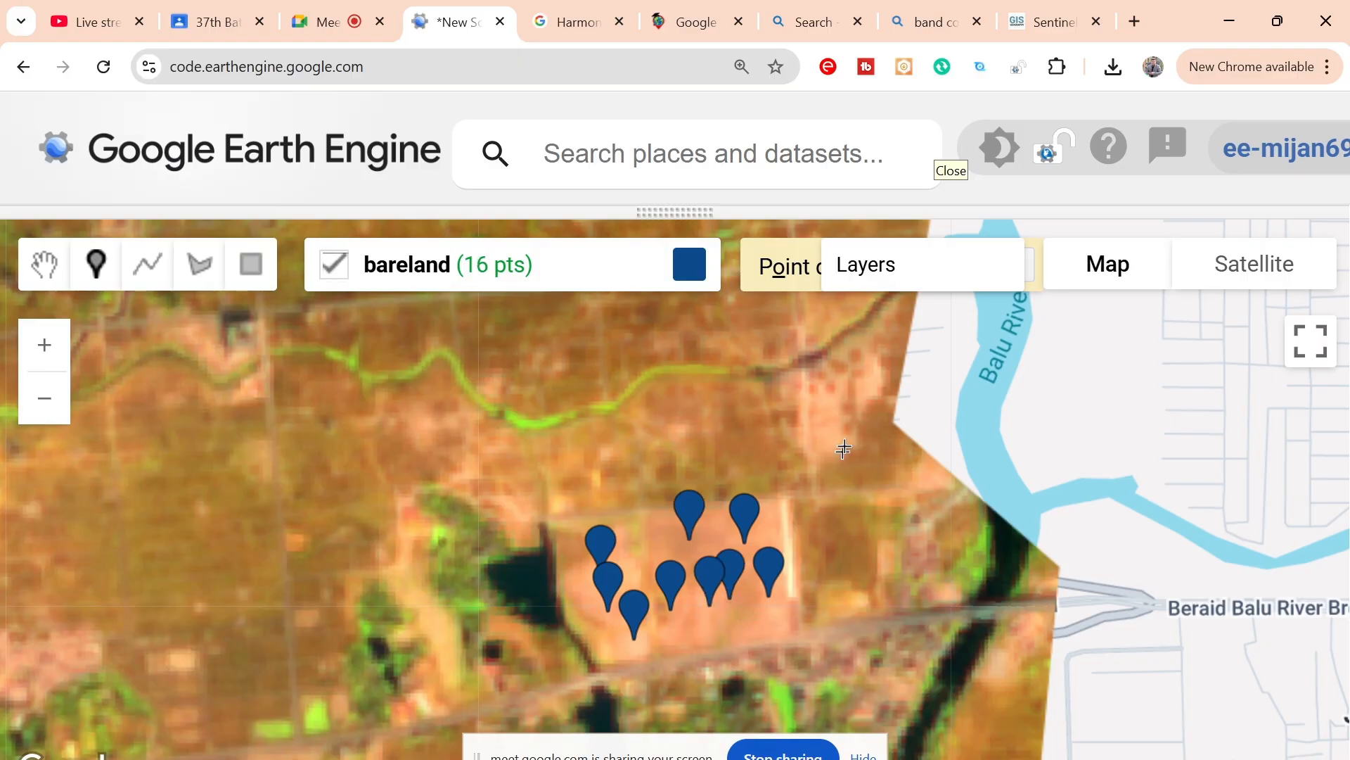
# Step: Place five bareland points in the brown field east of the dark river channel, between the main road and the side creek
pyautogui.moveTo(963, 714); pyautogui.dragTo(946, 505)
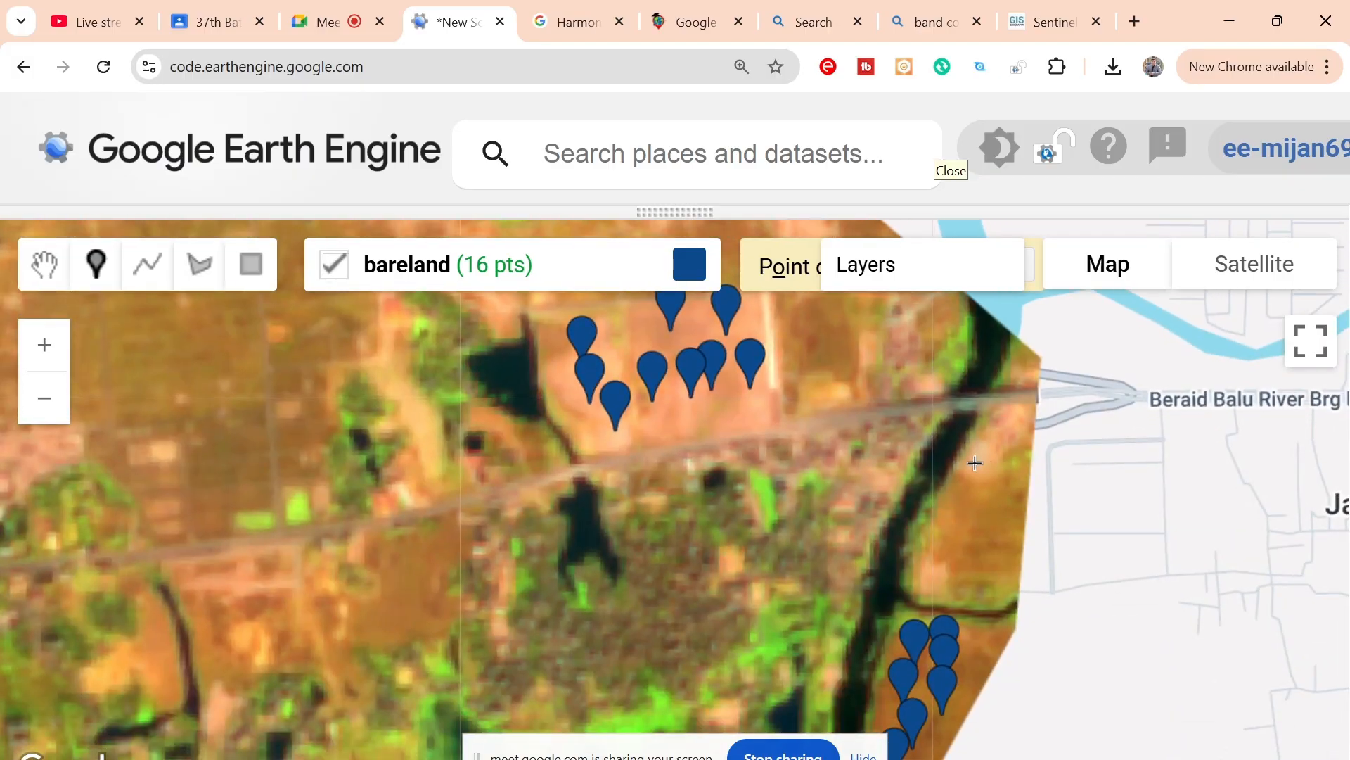
pyautogui.moveTo(594, 265)
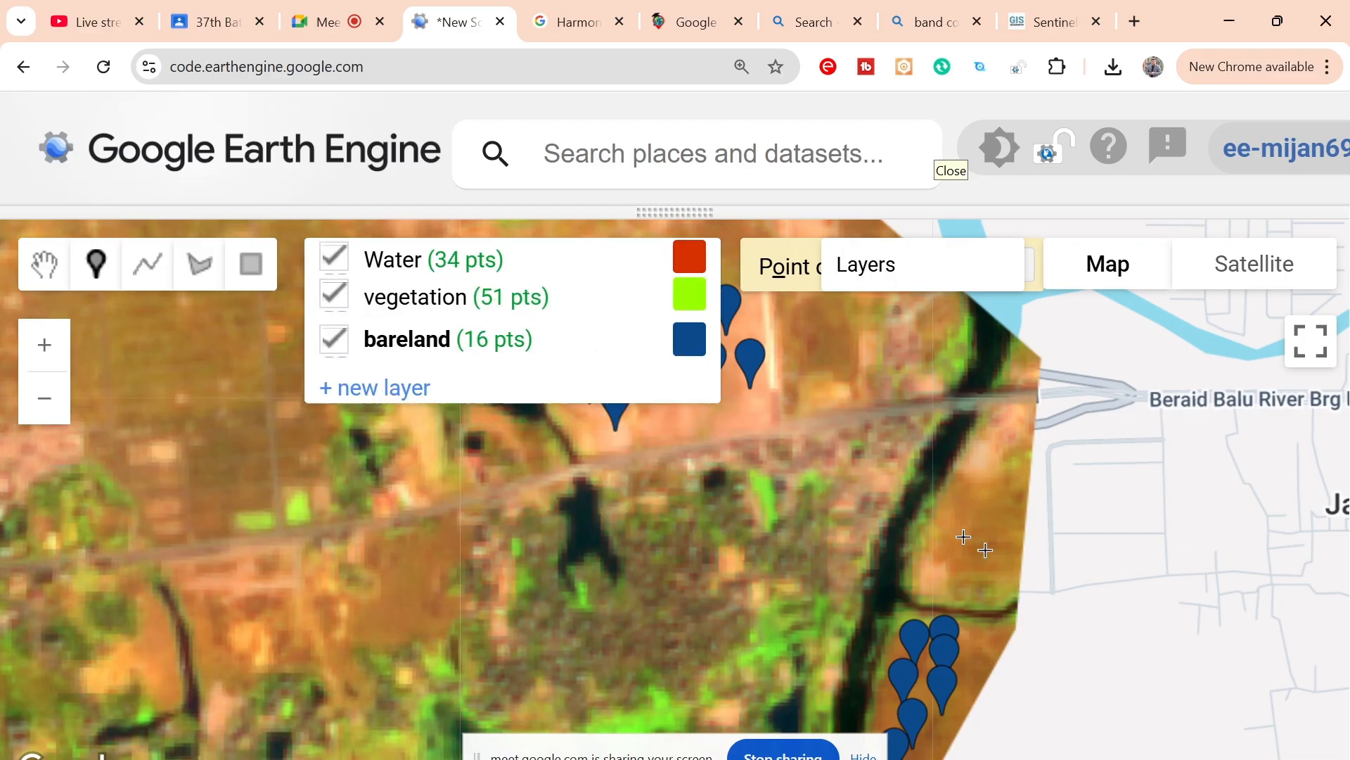
pyautogui.click(992, 513)
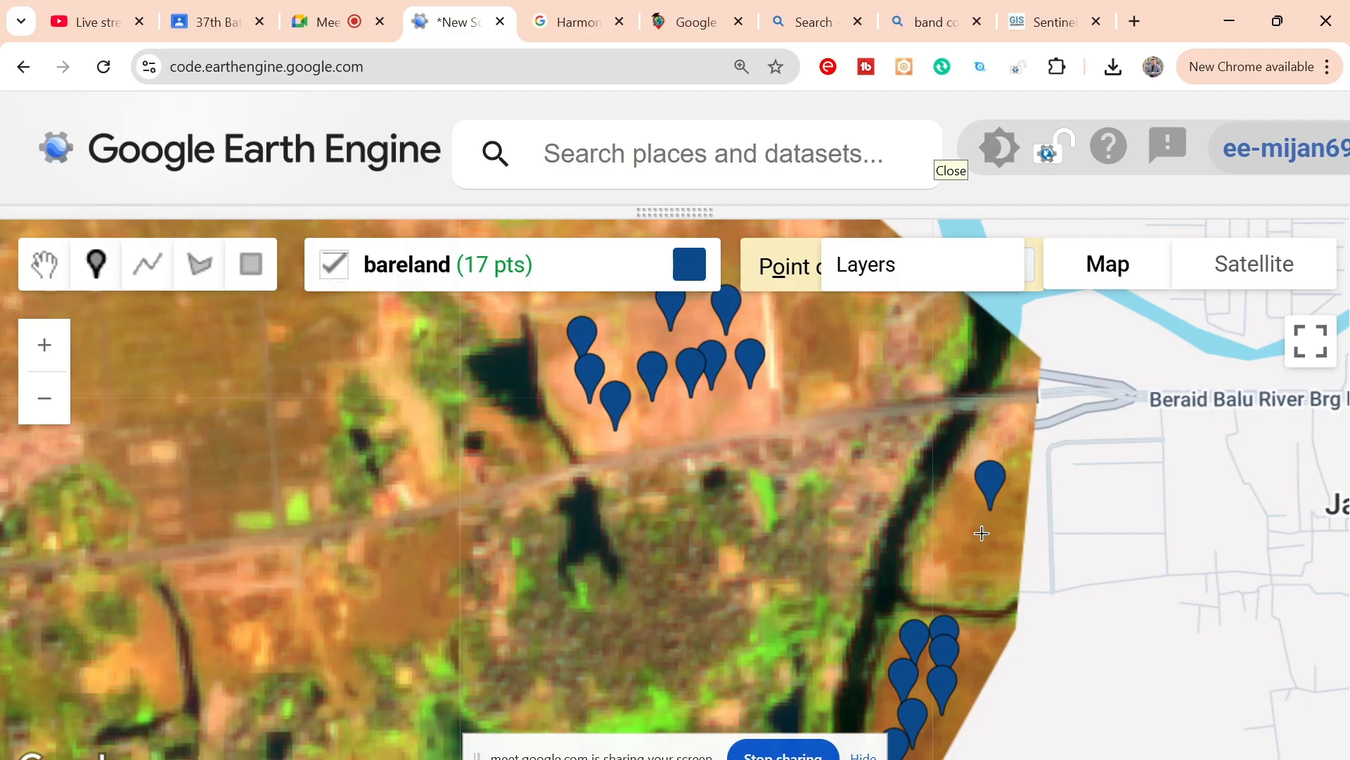
pyautogui.click(982, 533)
pyautogui.click(955, 530)
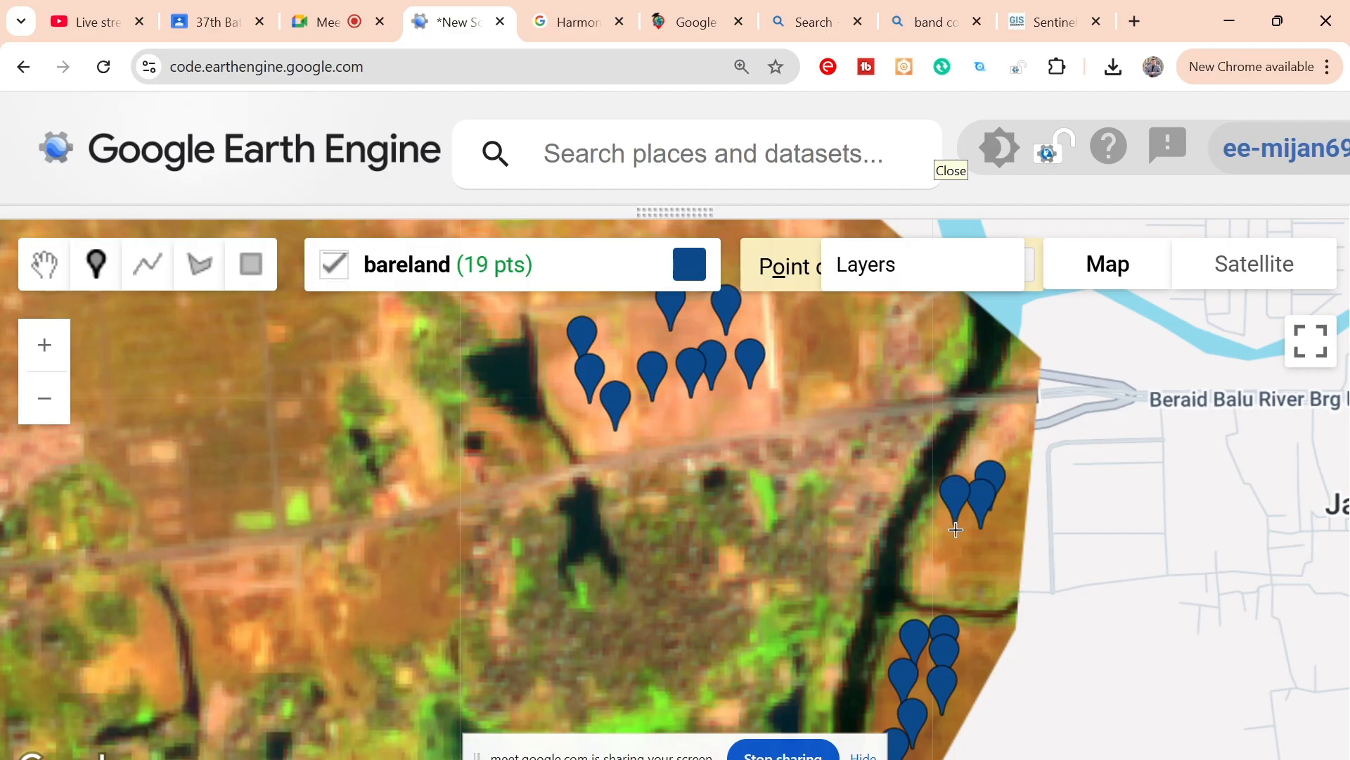
pyautogui.click(932, 577)
pyautogui.click(983, 568)
# Step: Place six bareland points on the pale ground west of the Balu River bend and one in the brown field east of the pinkish plot
pyautogui.moveTo(895, 476); pyautogui.dragTo(989, 680)
pyautogui.moveTo(781, 491); pyautogui.dragTo(864, 642)
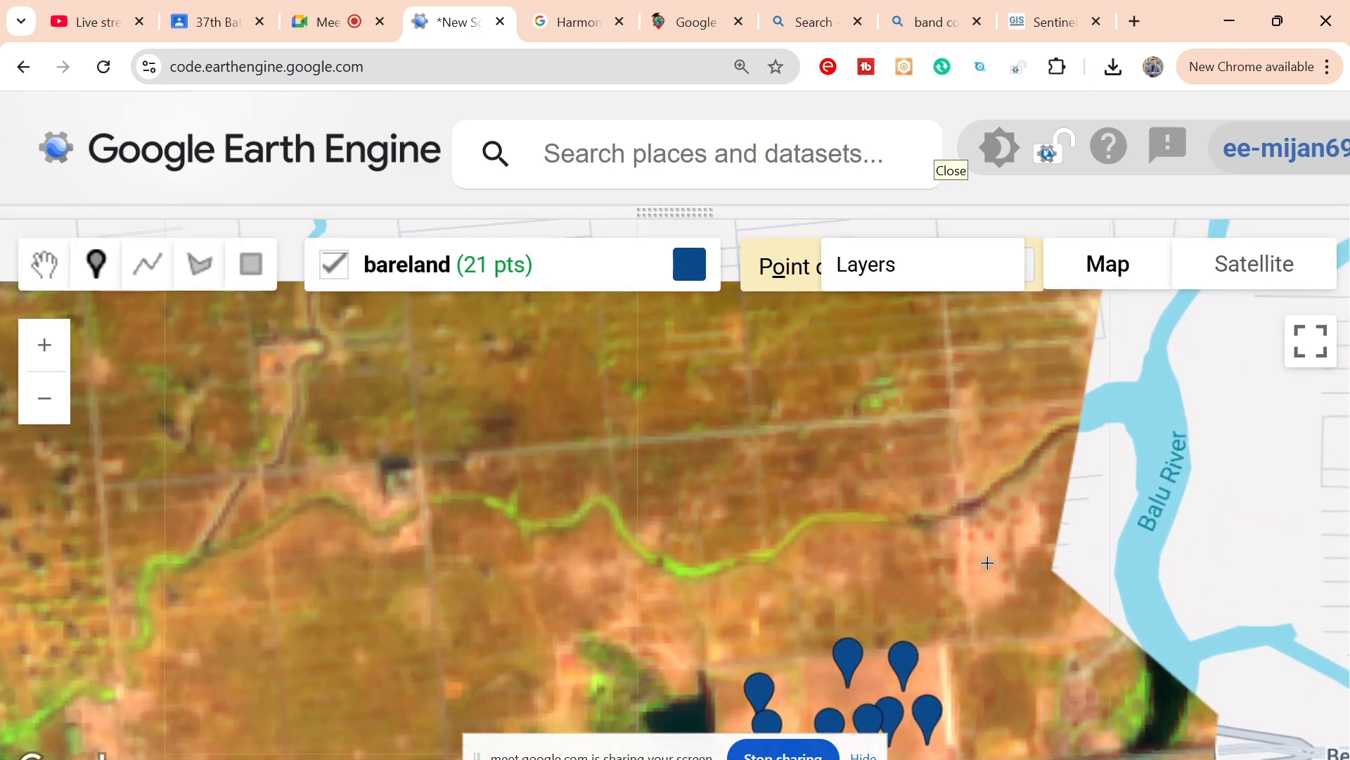
pyautogui.click(988, 562)
pyautogui.moveTo(985, 595); pyautogui.dragTo(976, 590)
pyautogui.click(976, 591)
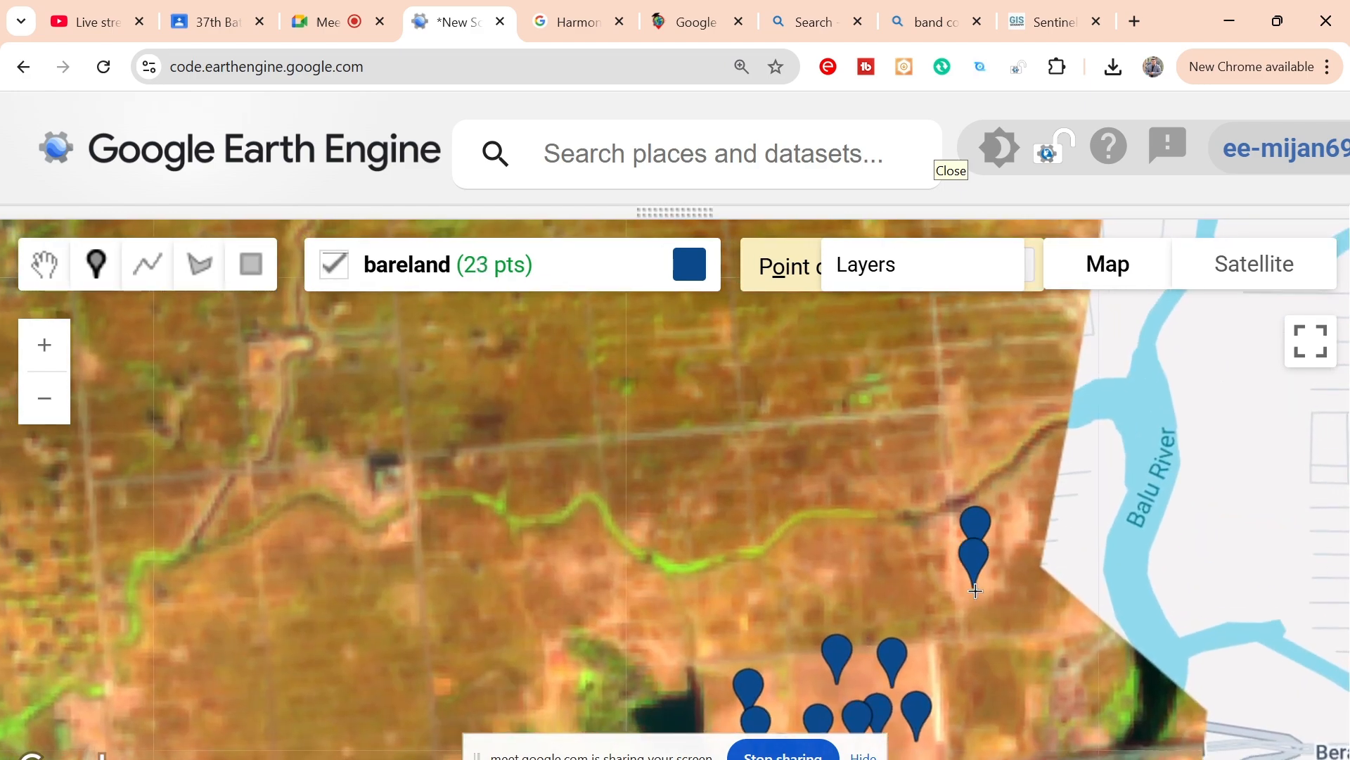
pyautogui.click(1012, 599)
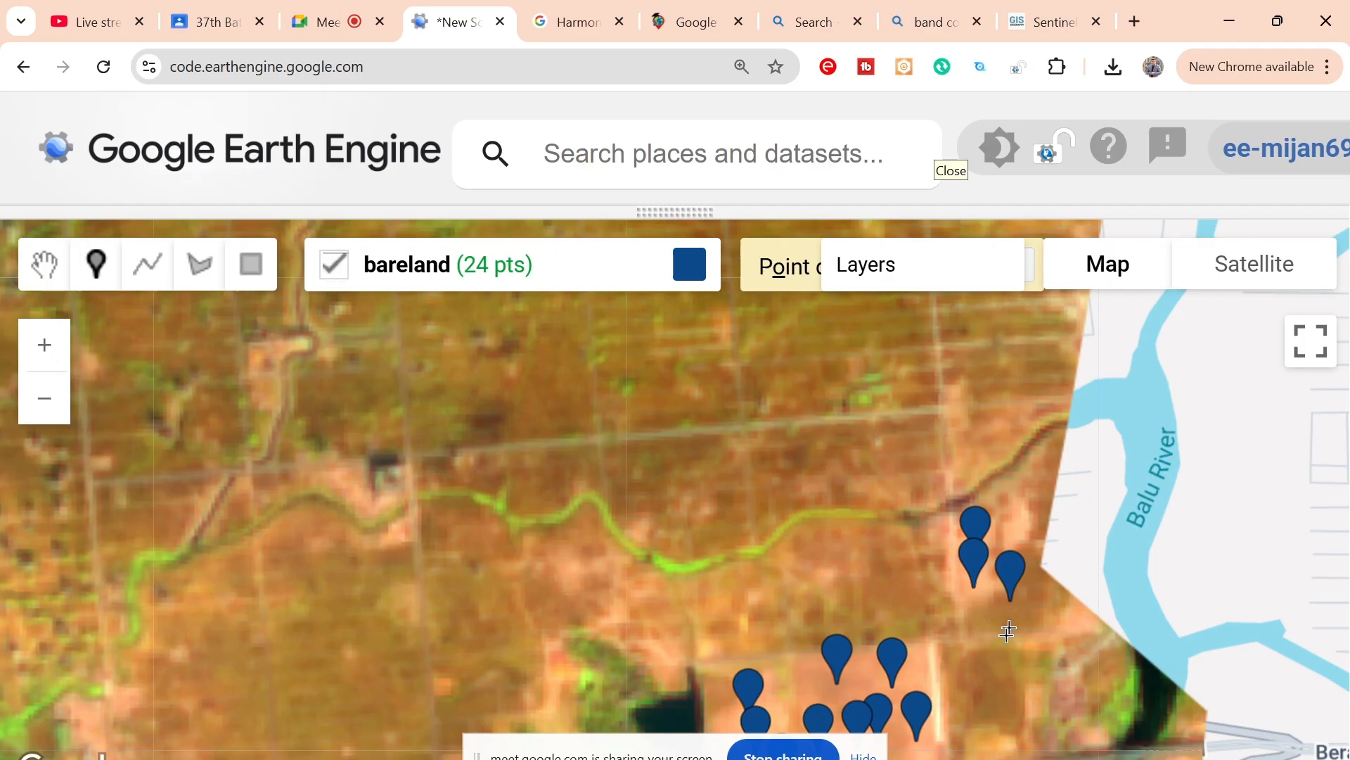
pyautogui.click(1079, 628)
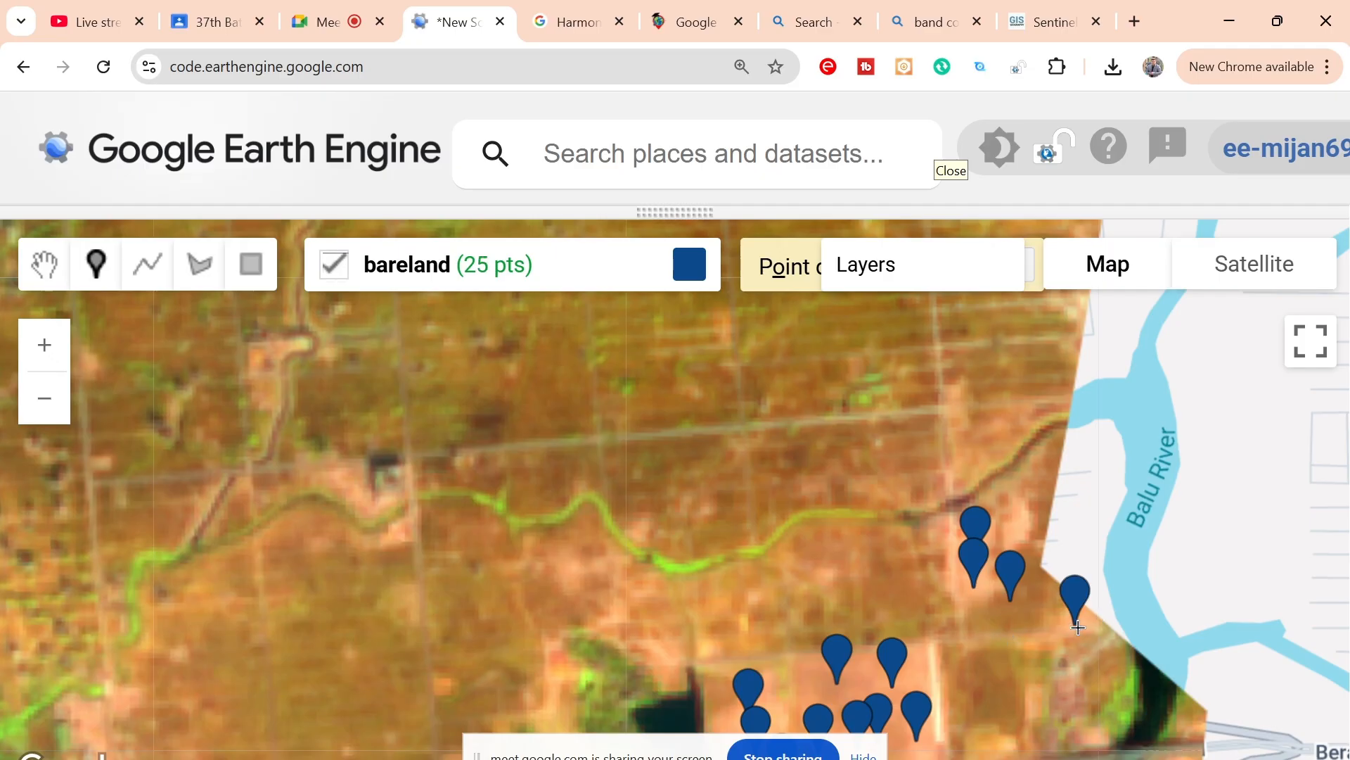
pyautogui.click(975, 613)
pyautogui.click(1006, 627)
pyautogui.moveTo(1006, 628); pyautogui.dragTo(1074, 459)
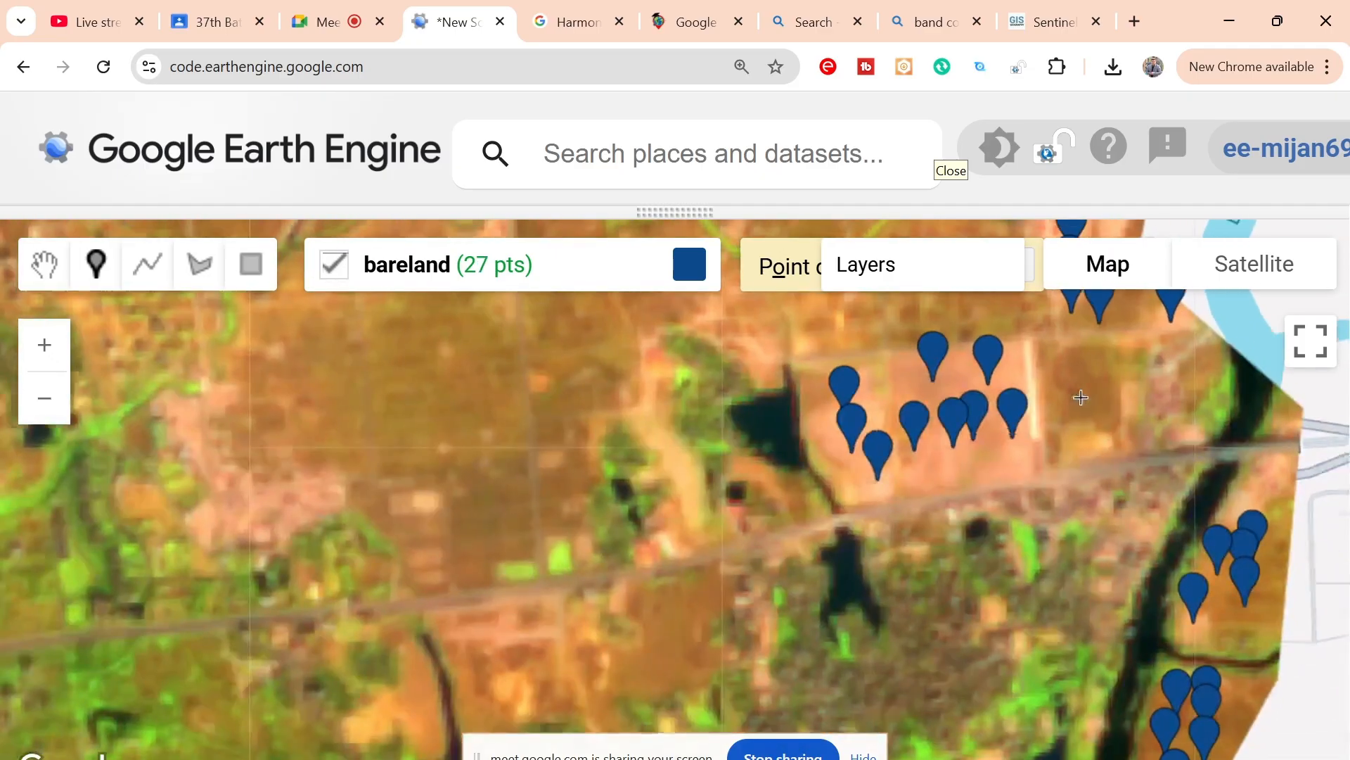
pyautogui.click(1088, 435)
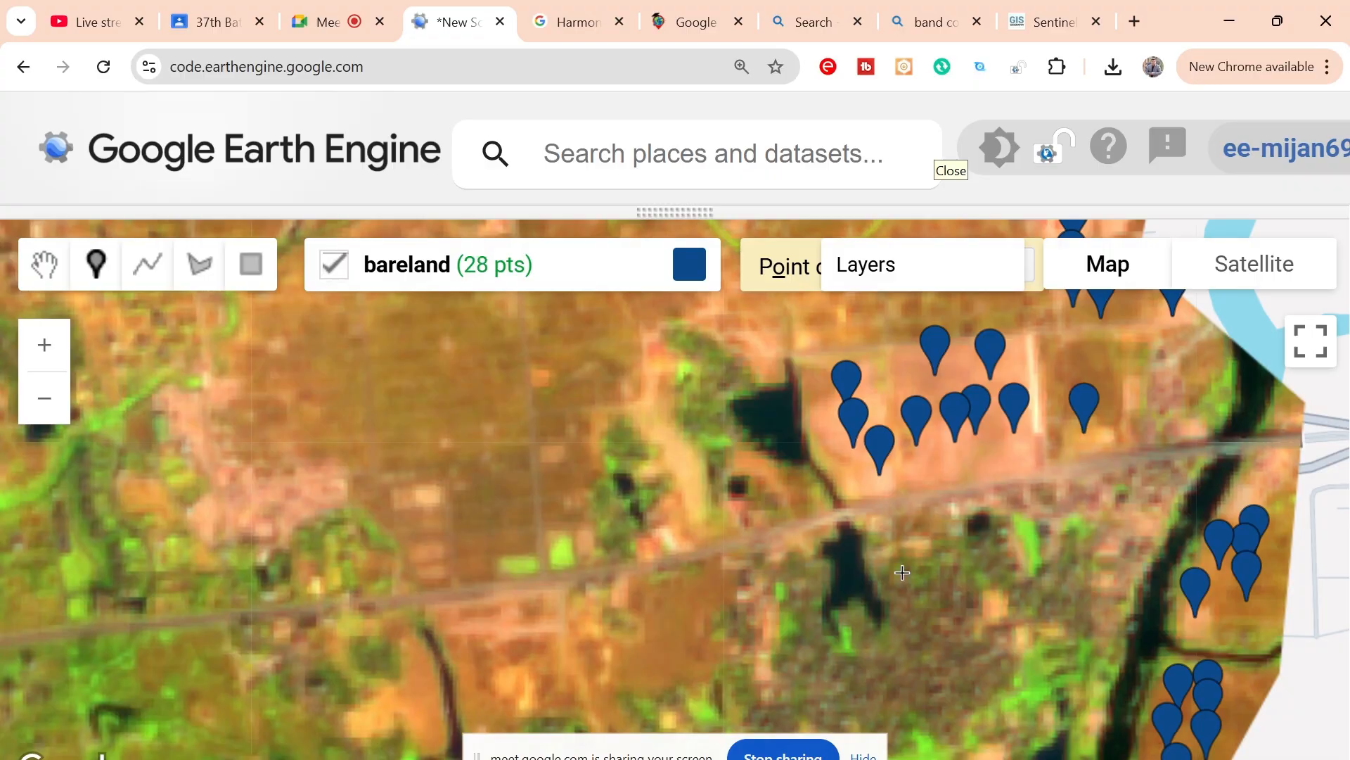
# Step: Place six bareland points on the pinkish rectangular plot just southwest of the small dark pond, north of the earlier bareland clusters
pyautogui.scroll(-1, 902, 572)
pyautogui.scroll(-1, 902, 573)
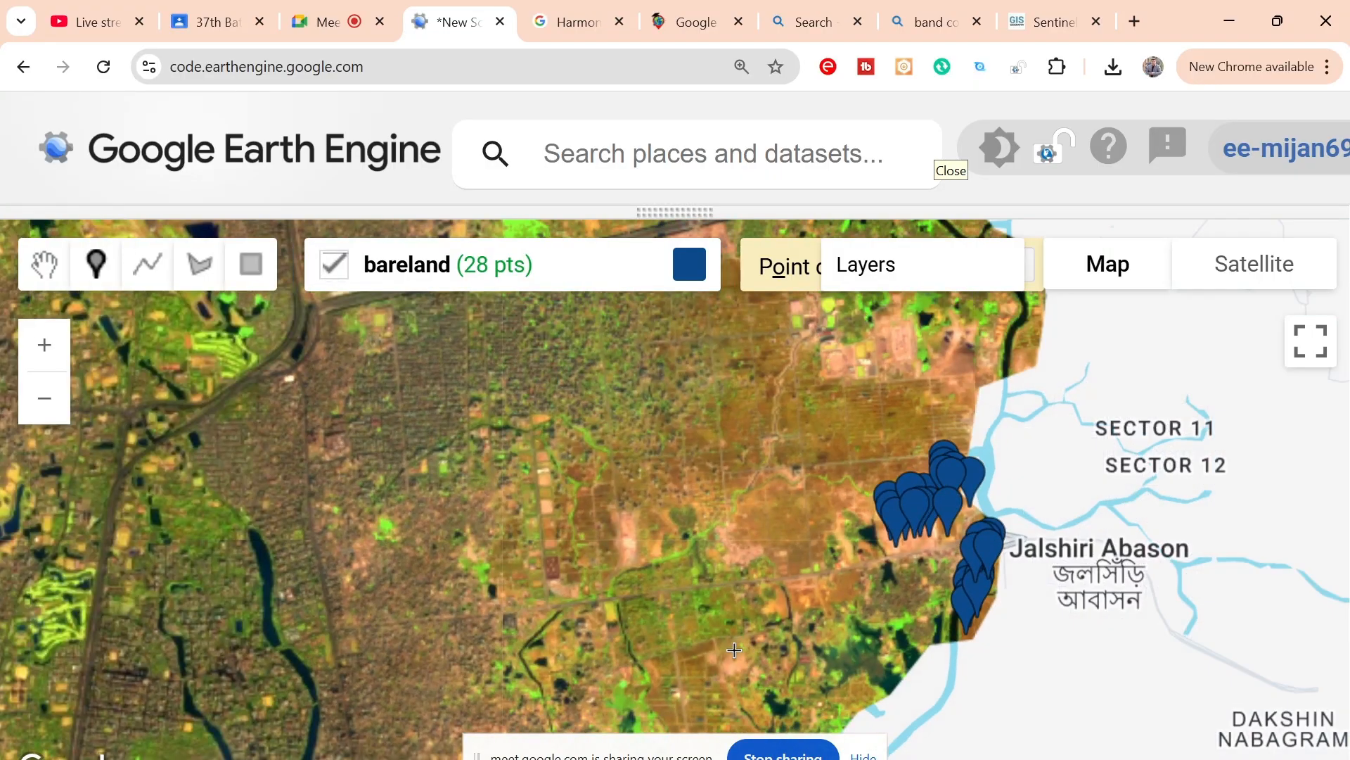
pyautogui.moveTo(923, 406); pyautogui.dragTo(860, 567)
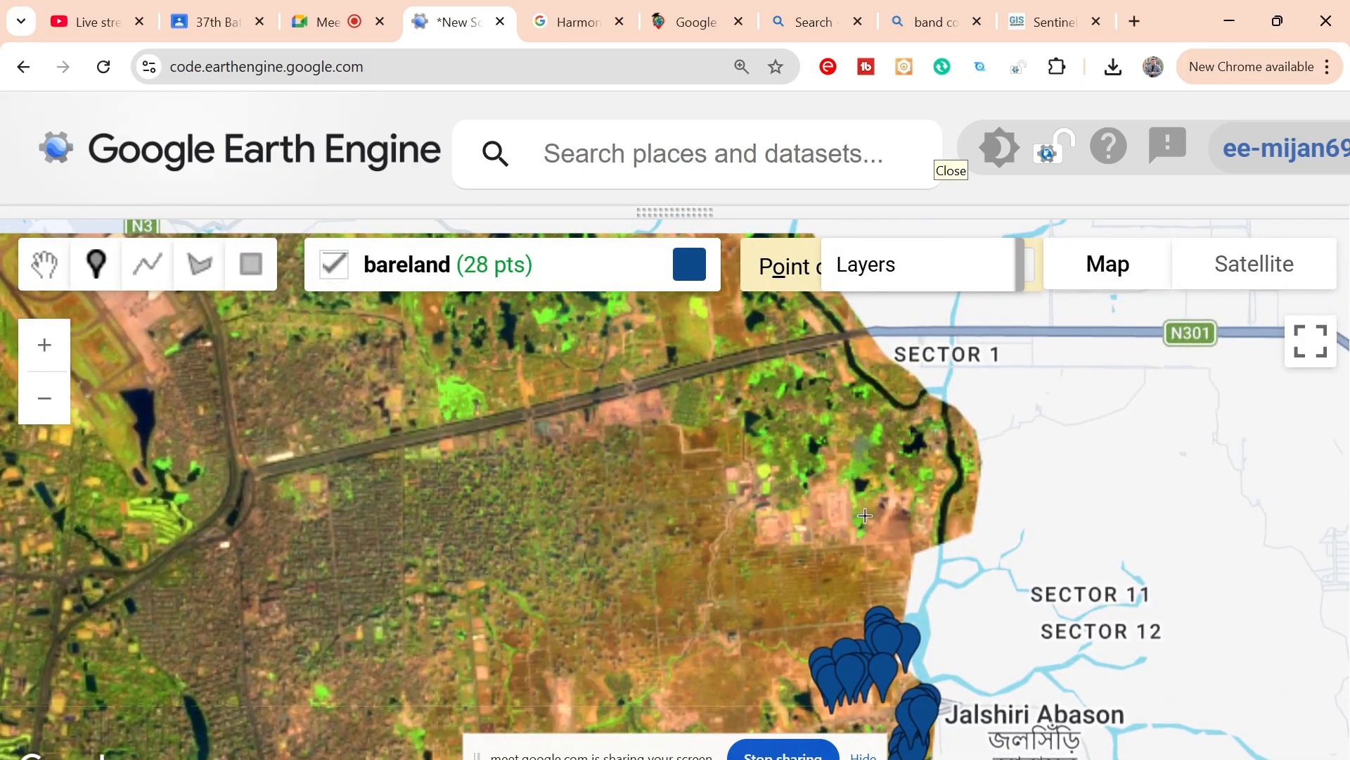
pyautogui.scroll(3, 865, 495)
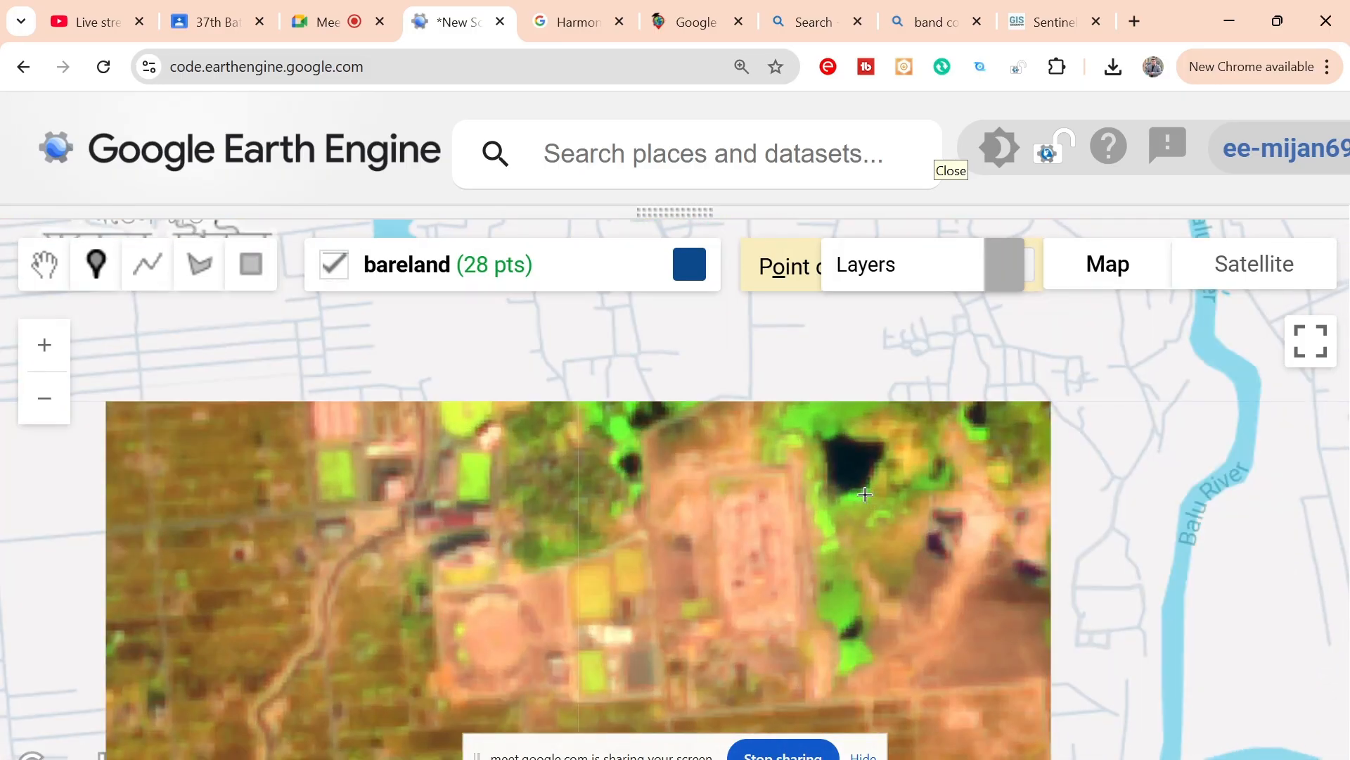
pyautogui.scroll(1, 793, 579)
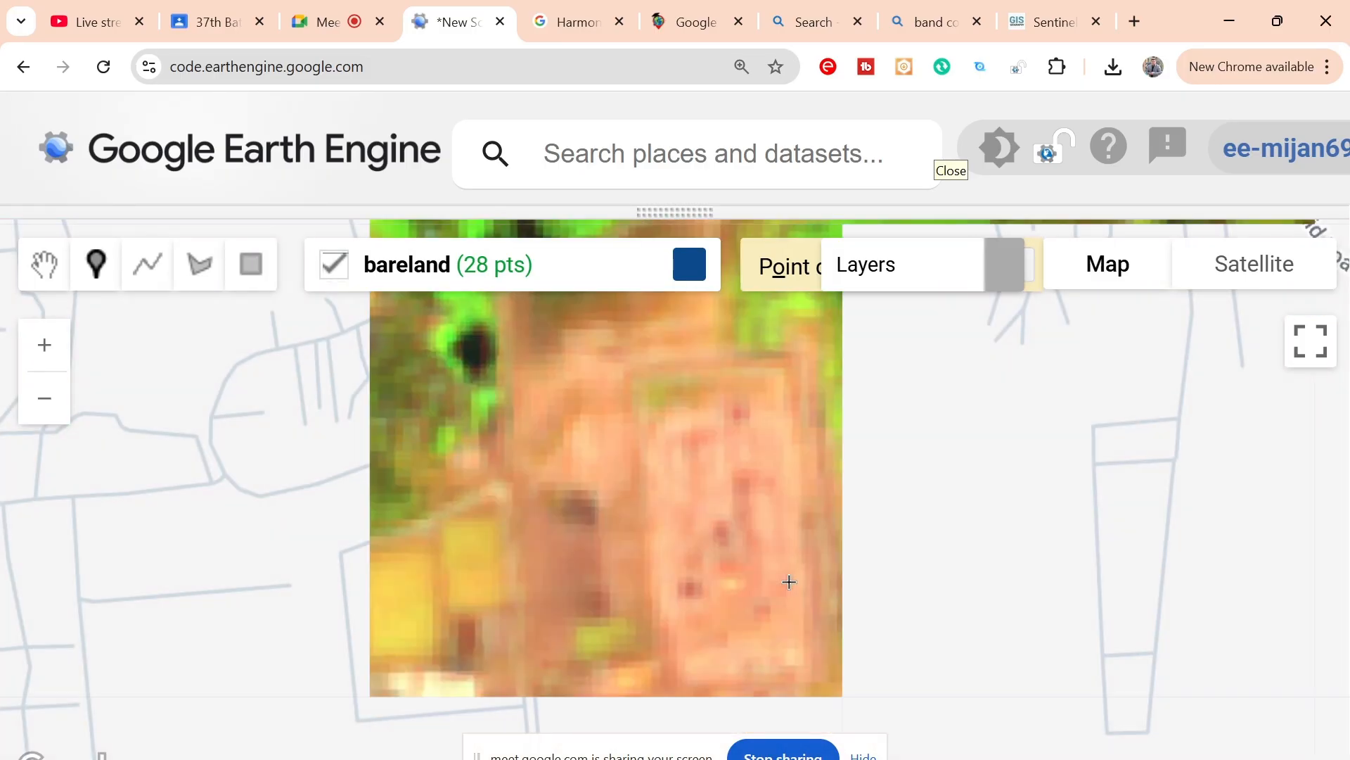
pyautogui.scroll(-1, 789, 581)
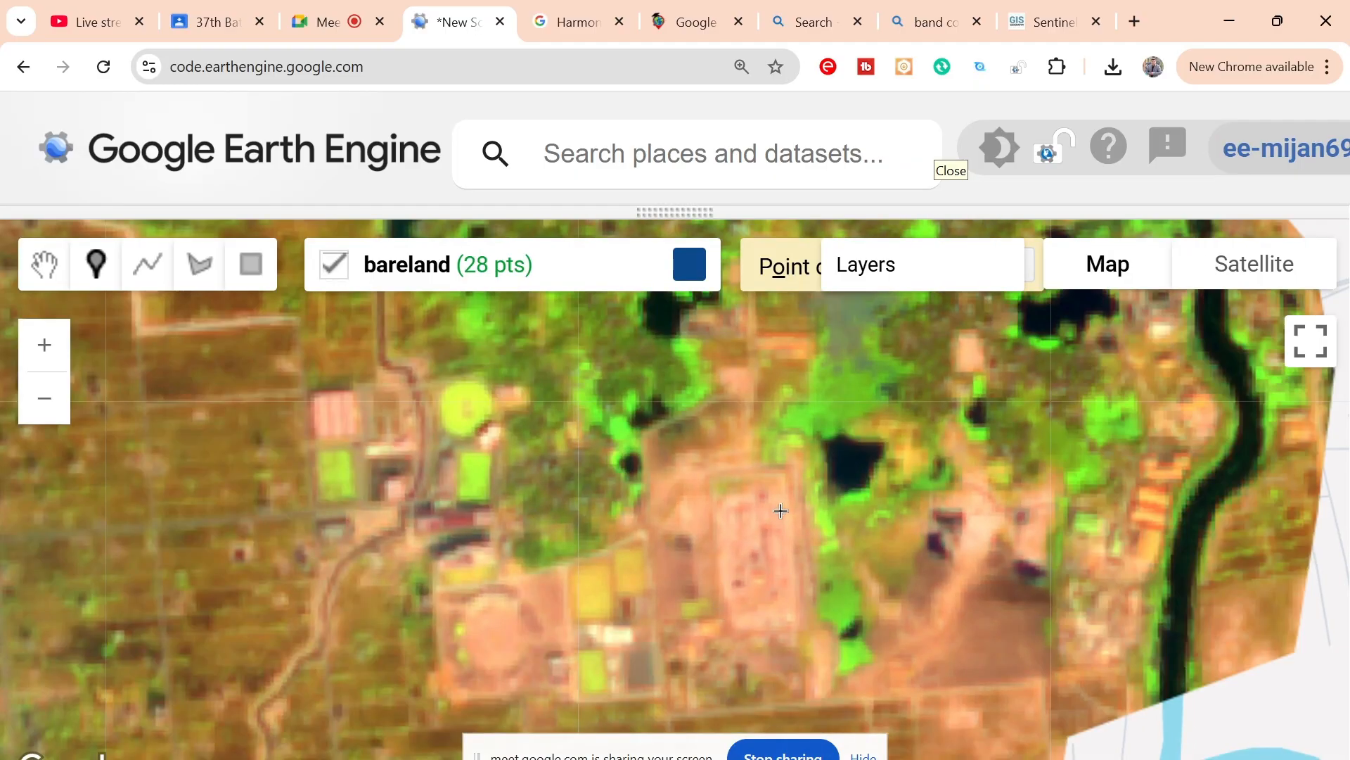
pyautogui.click(778, 507)
pyautogui.click(782, 542)
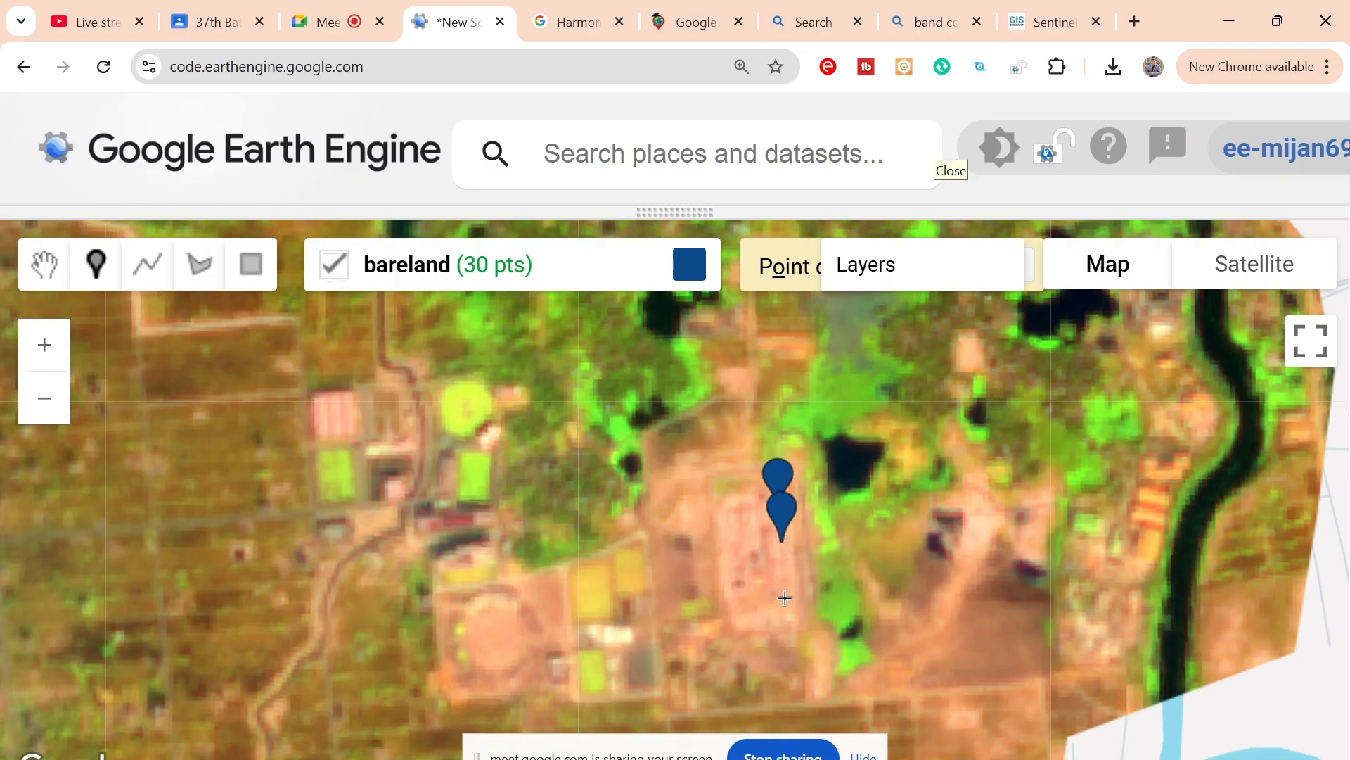
pyautogui.click(783, 599)
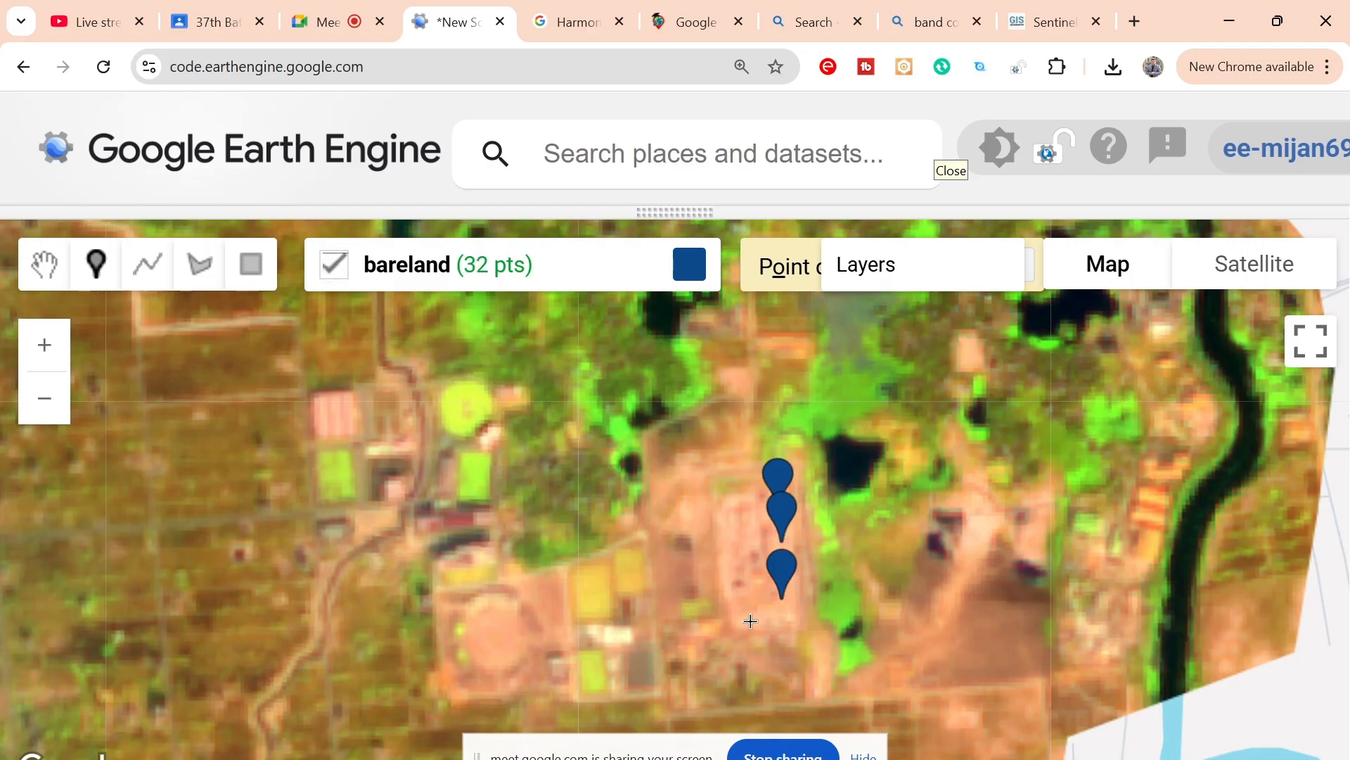
pyautogui.click(724, 537)
pyautogui.click(754, 522)
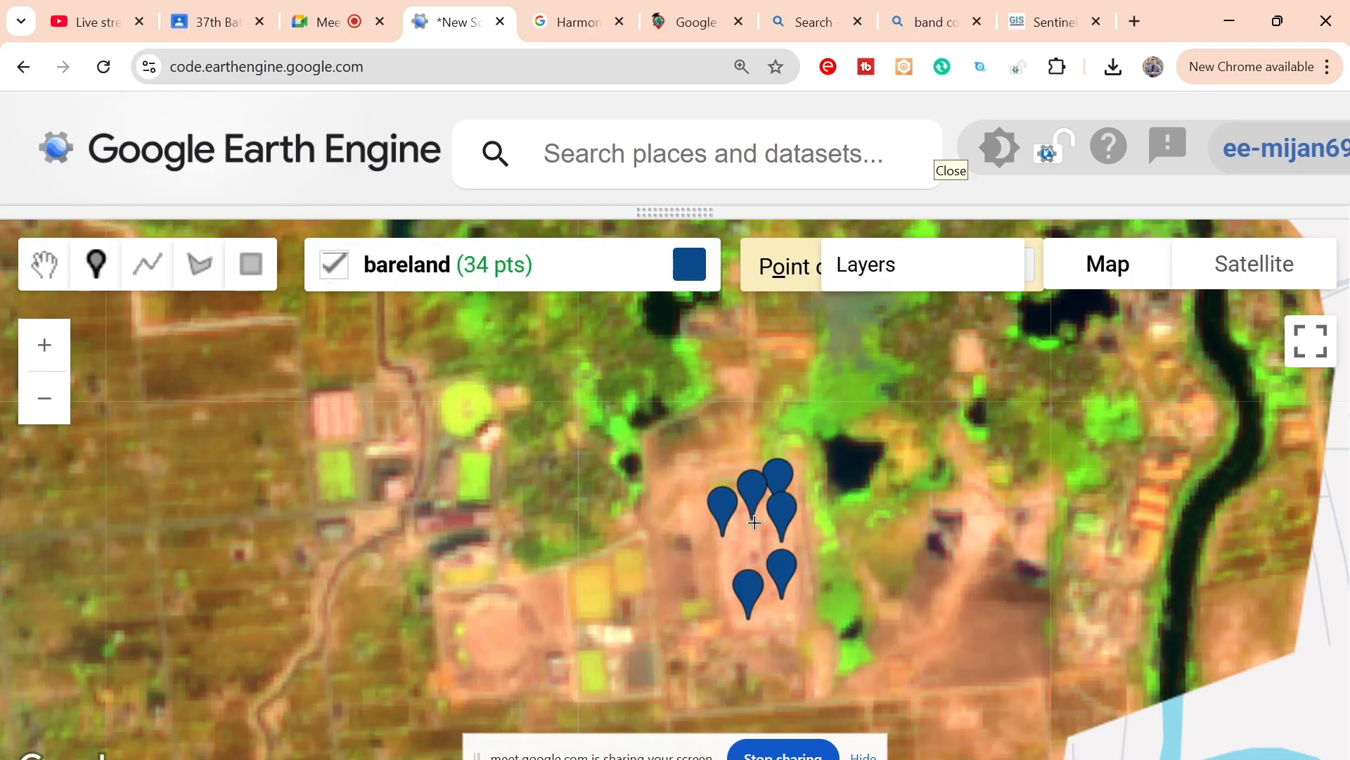
# Step: Place two bareland points on the orange ground southeast of the highway's river crossing and three on the pale strip northwest of it
pyautogui.scroll(-4, 858, 582)
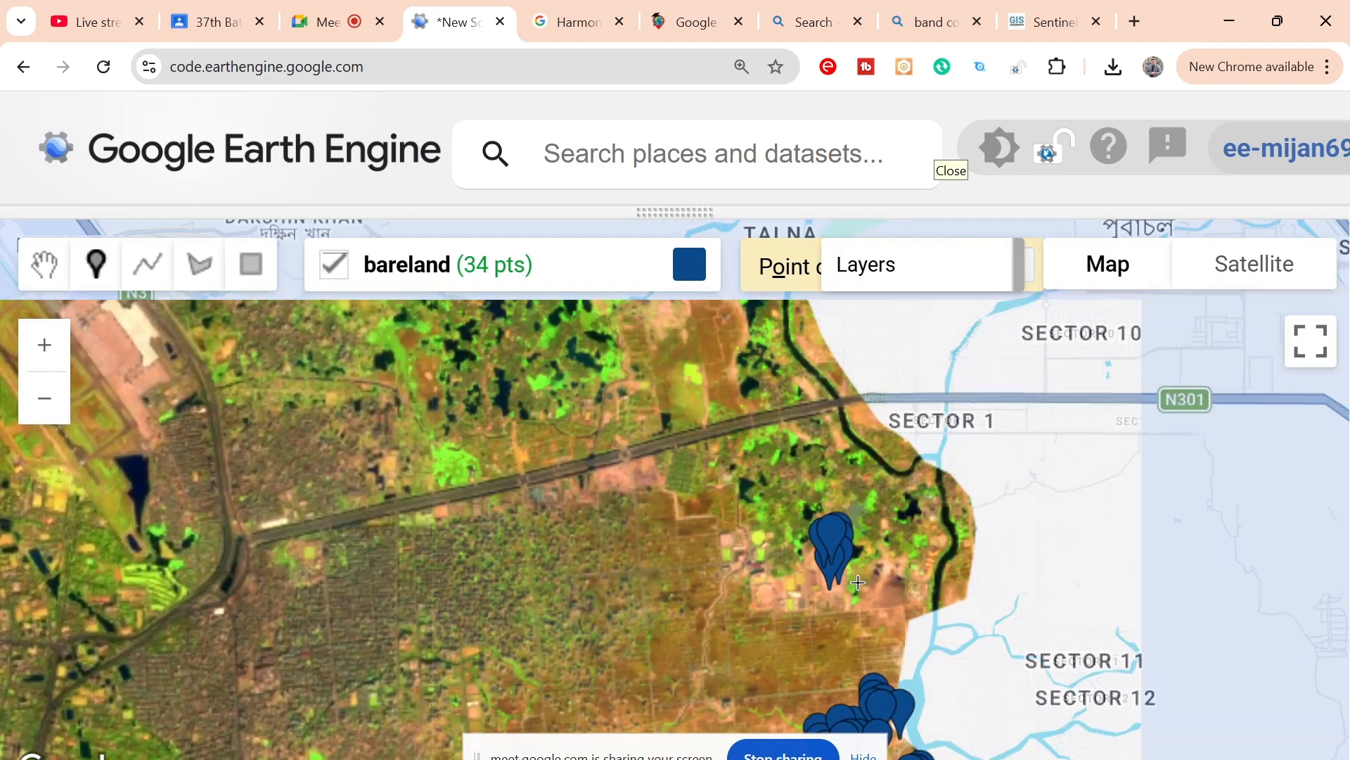
pyautogui.scroll(3, 870, 364)
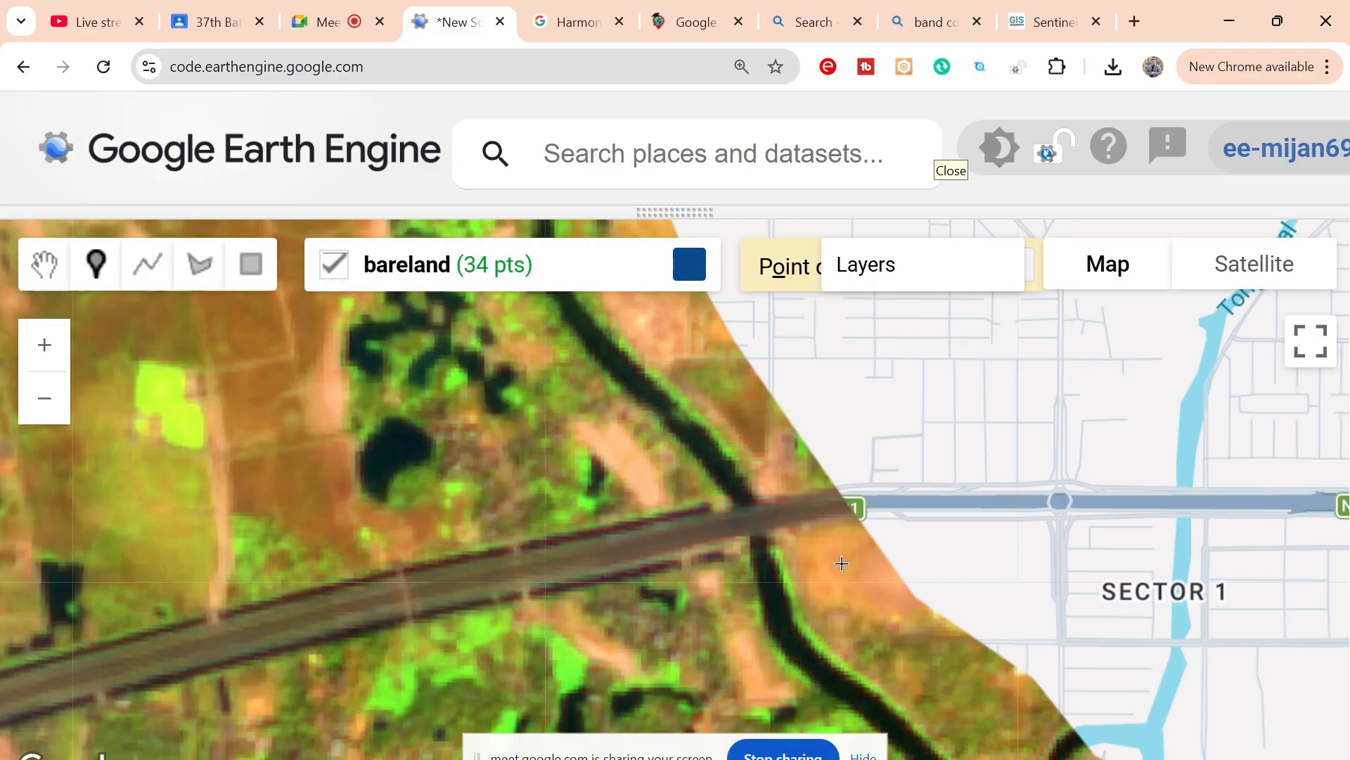
pyautogui.click(841, 563)
pyautogui.click(865, 573)
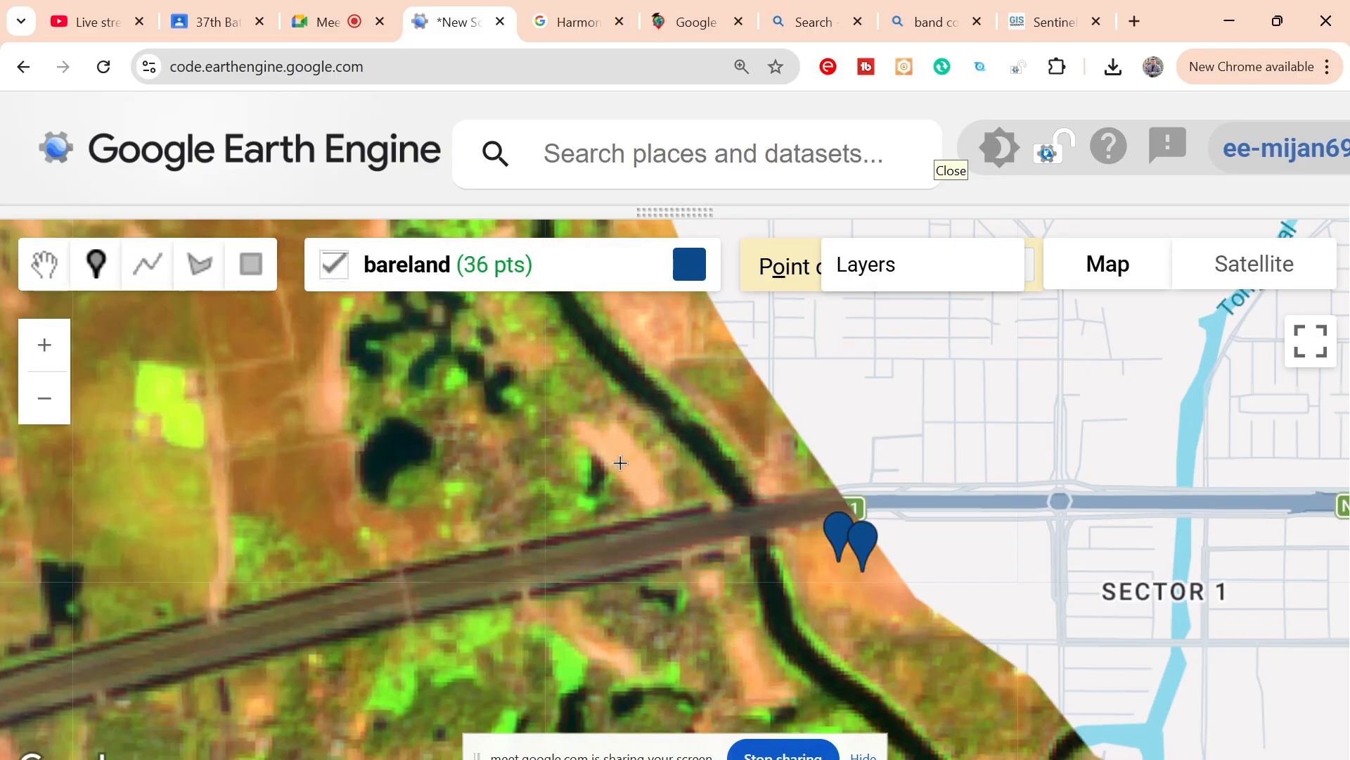
pyautogui.click(620, 462)
pyautogui.click(637, 478)
pyautogui.click(656, 492)
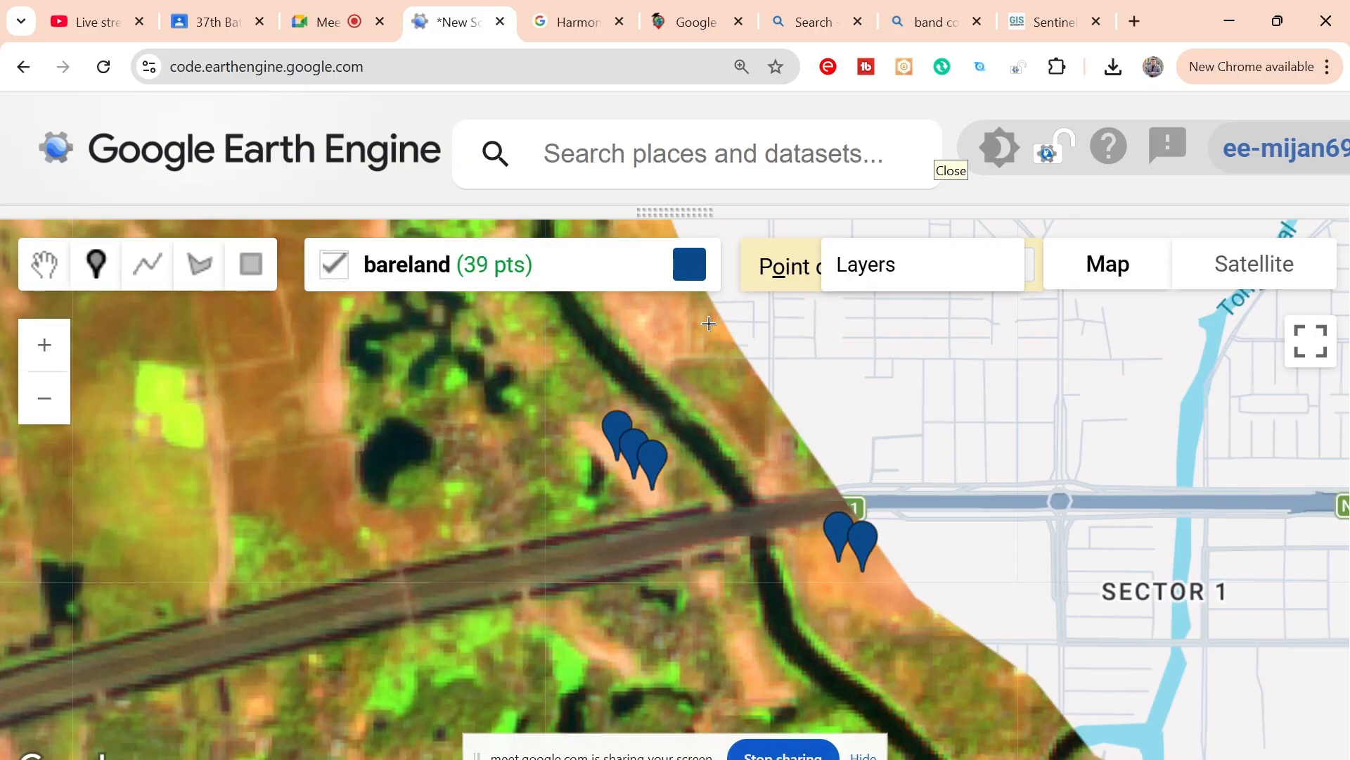
# Step: Place four bareland points on the pale orange ground east of the dark river channel, north of the highway
pyautogui.moveTo(729, 359); pyautogui.dragTo(808, 507)
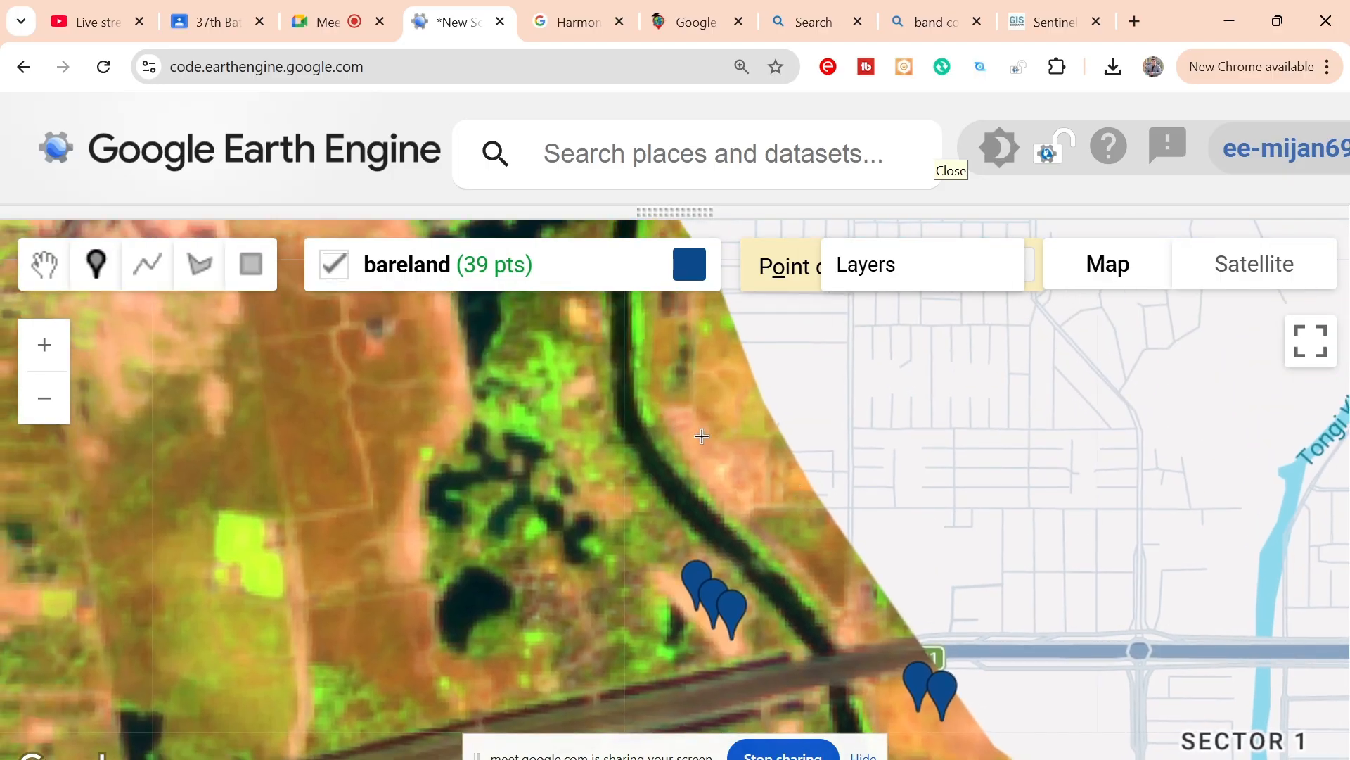
pyautogui.click(689, 431)
pyautogui.click(690, 454)
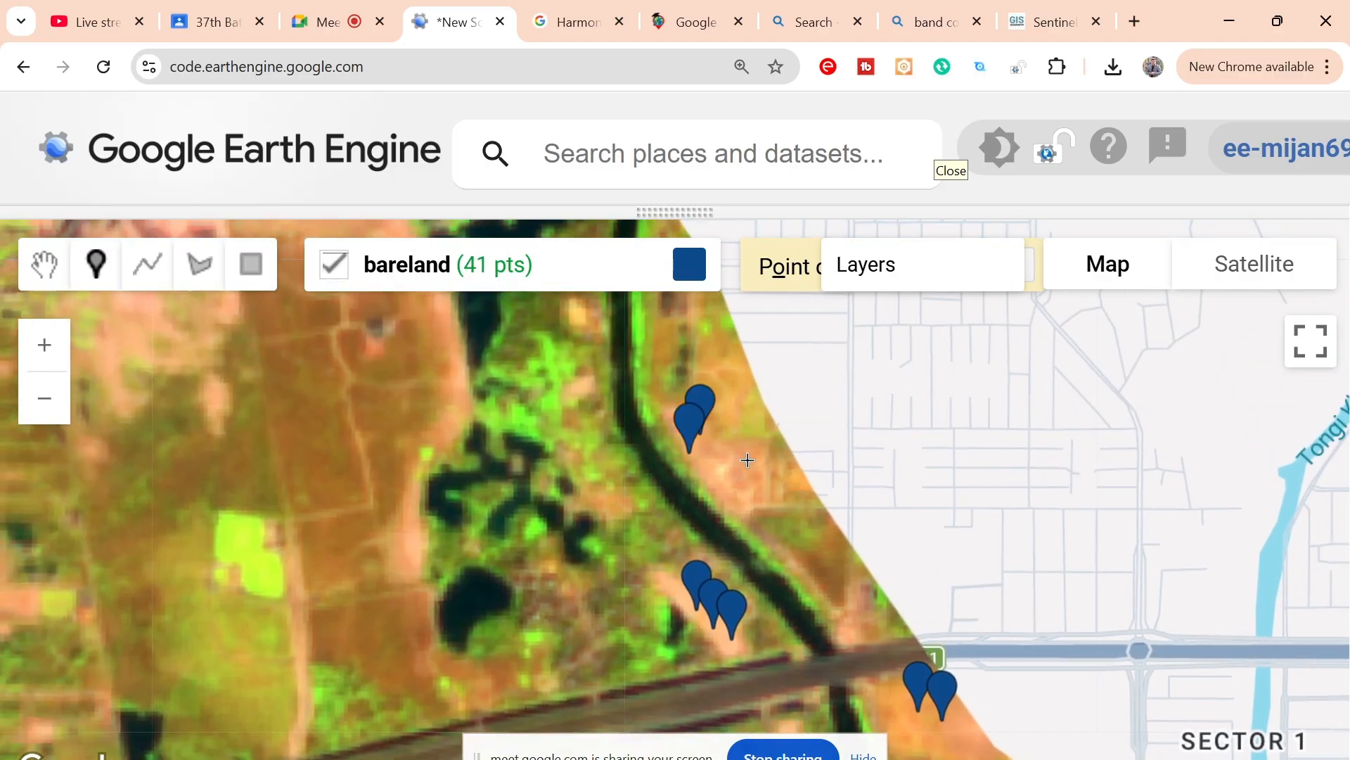
pyautogui.click(748, 460)
pyautogui.click(740, 506)
# Step: Place two bareland points on the pinkish ground west of the narrow channel near Talna and five on the orange-brown ground east of it
pyautogui.moveTo(447, 526); pyautogui.dragTo(763, 700)
pyautogui.scroll(-1, 532, 495)
pyautogui.moveTo(479, 386)
pyautogui.mouseDown()
pyautogui.moveTo(553, 486)
pyautogui.moveTo(545, 500)
pyautogui.mouseUp()
pyautogui.click(558, 463)
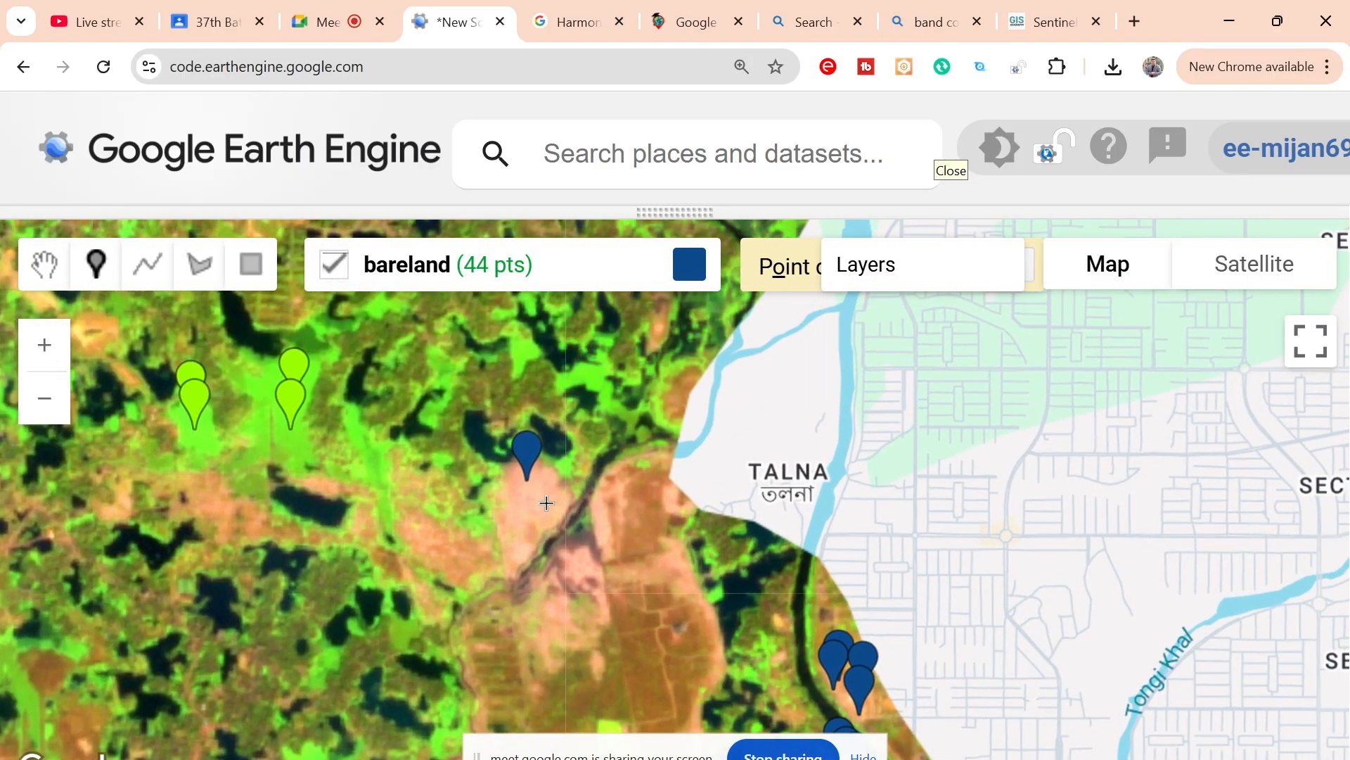
pyautogui.click(547, 503)
pyautogui.click(629, 516)
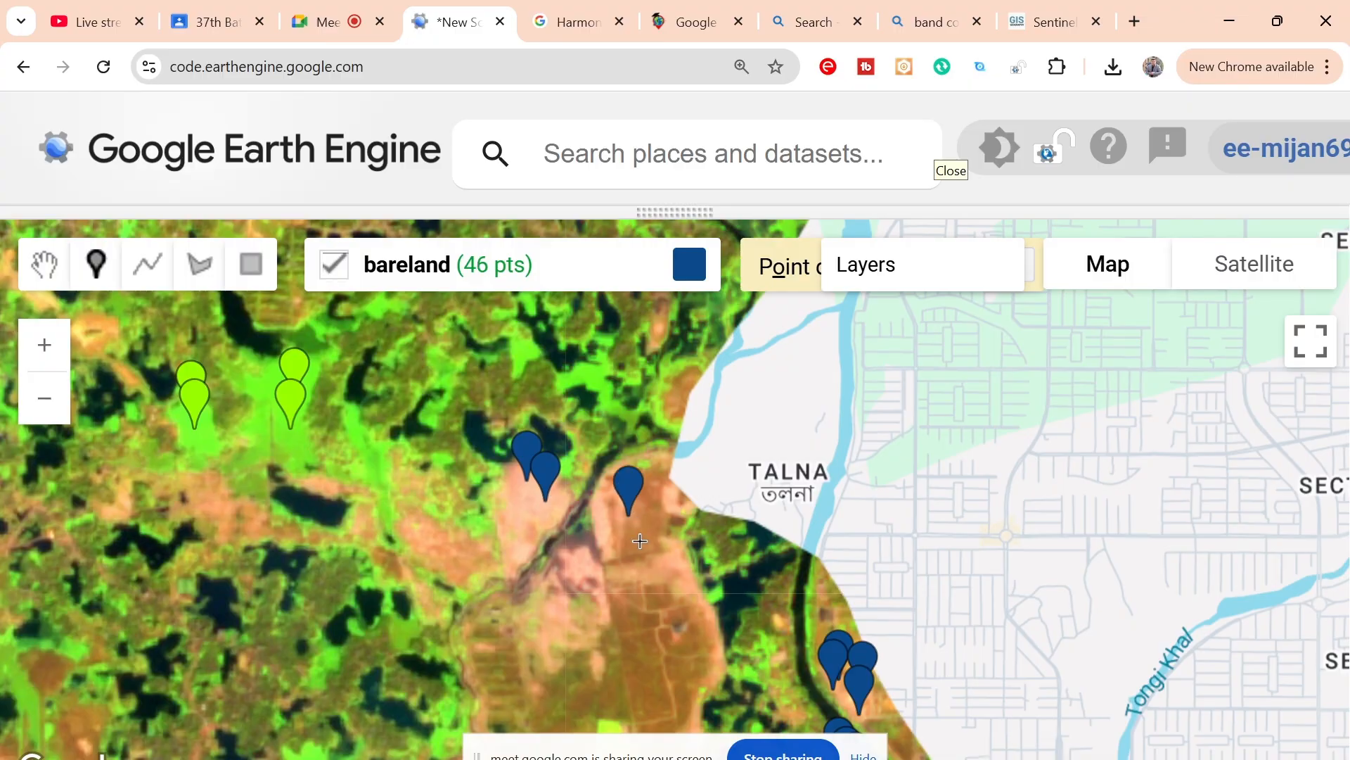
pyautogui.click(640, 539)
pyautogui.click(650, 522)
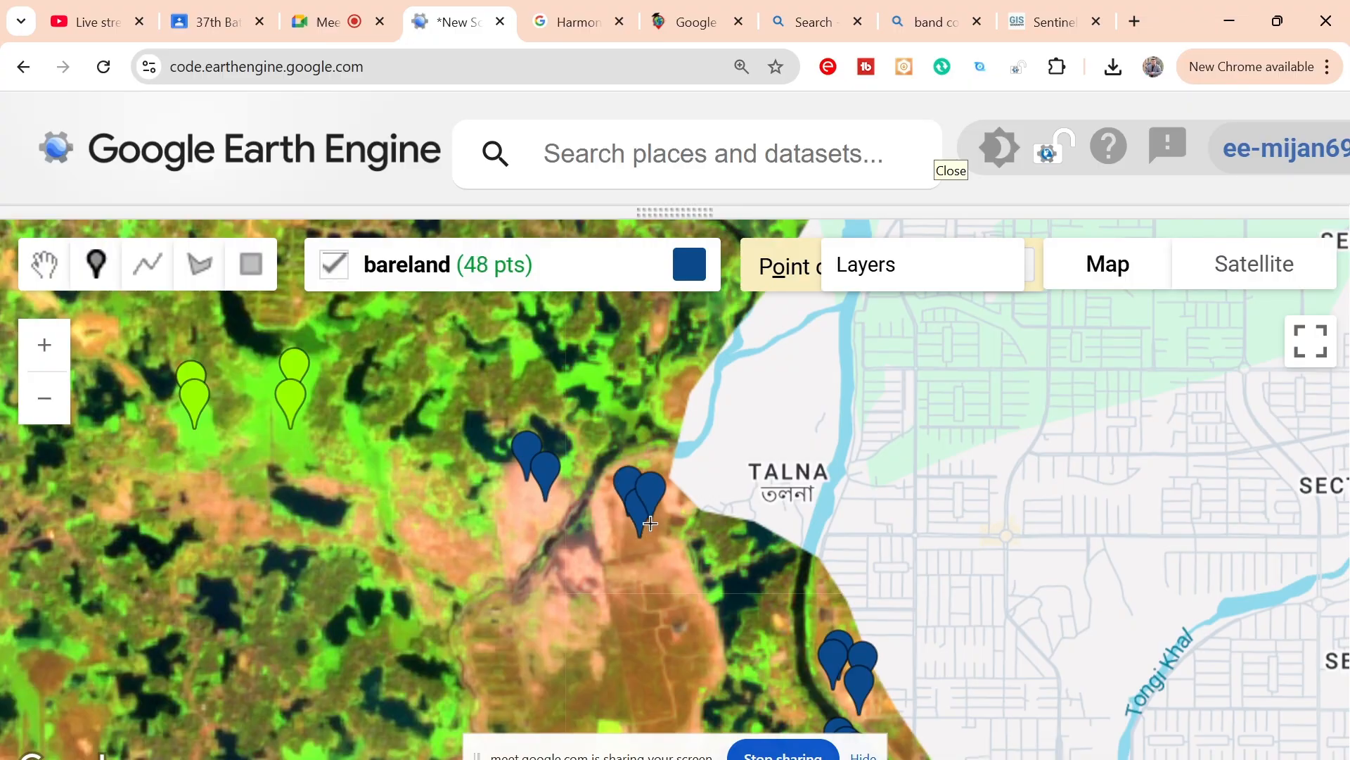
pyautogui.click(682, 392)
pyautogui.click(676, 402)
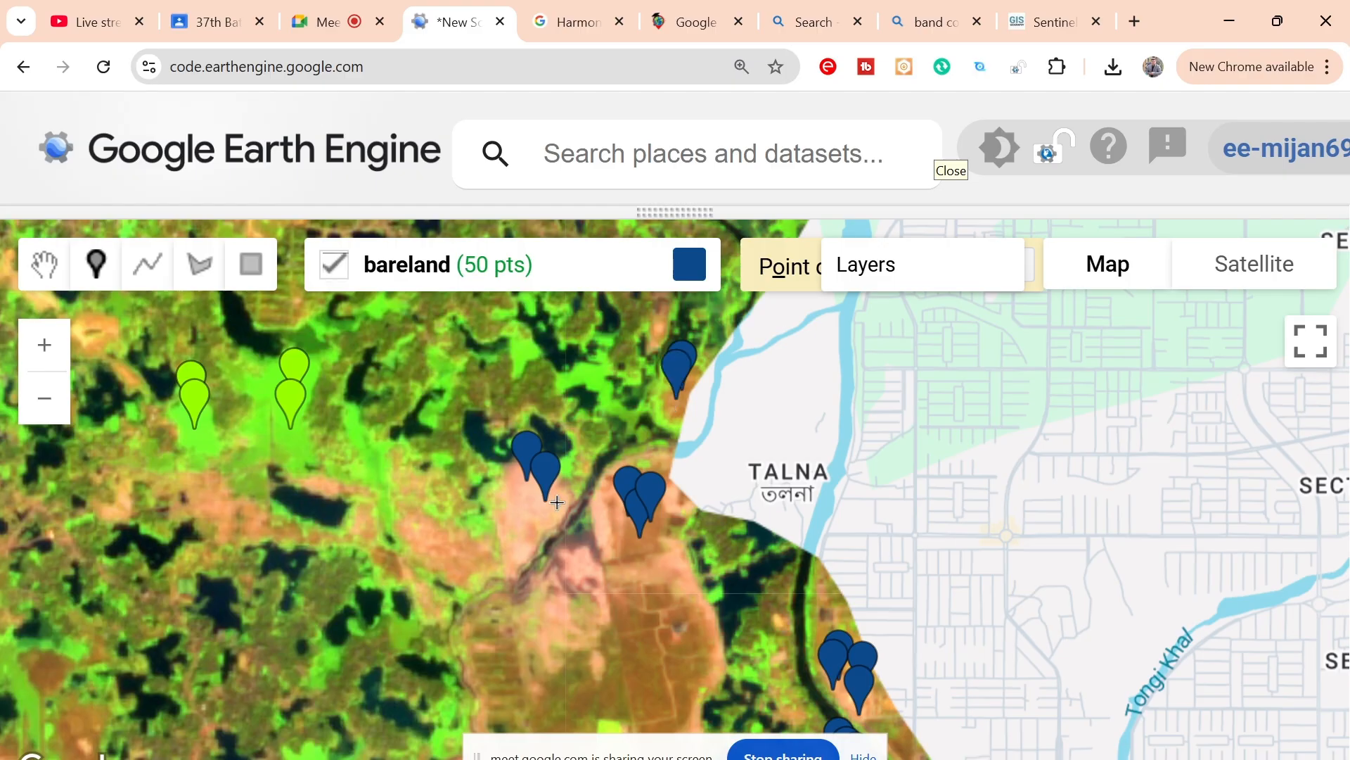
# Step: Add four bareland points to the pinkish ground west of the narrow channel and two around the dark pond south of the vegetation points
pyautogui.click(515, 516)
pyautogui.click(505, 531)
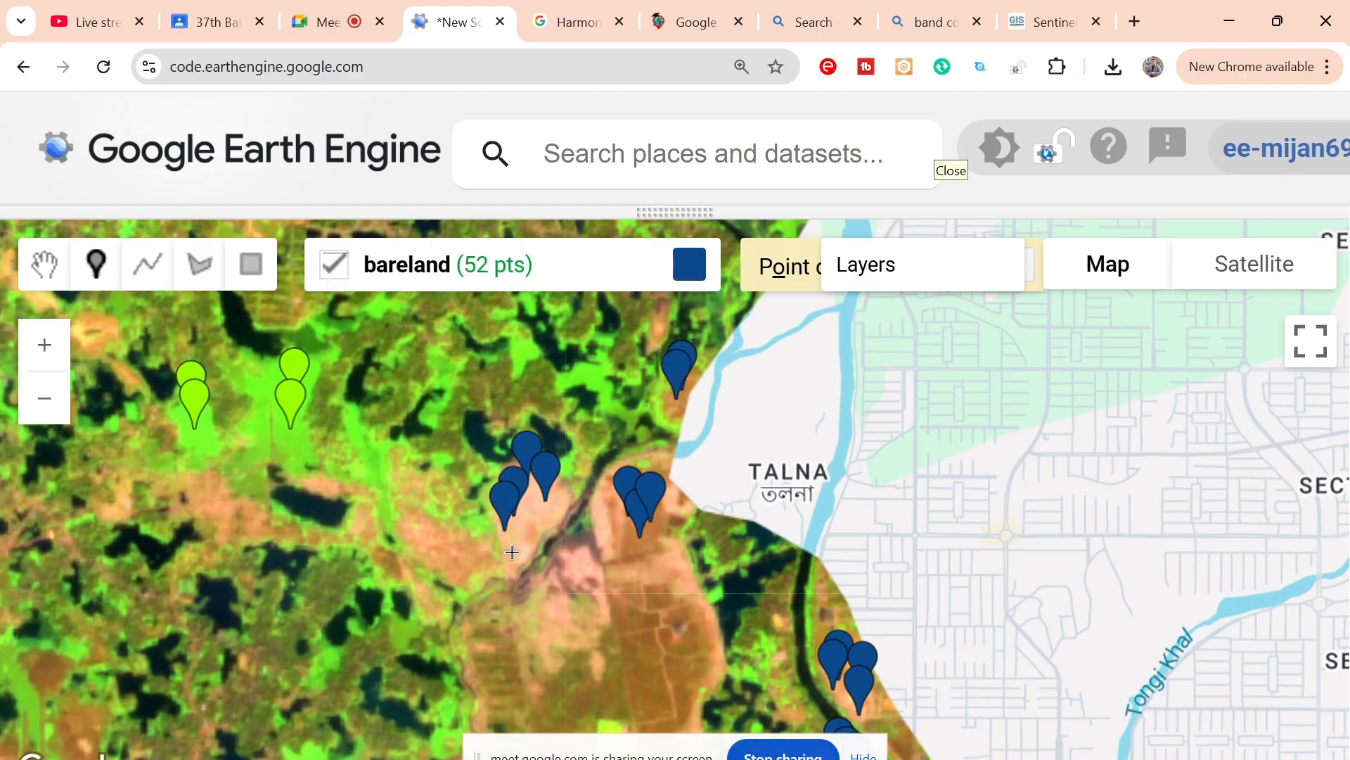
pyautogui.click(510, 547)
pyautogui.click(539, 520)
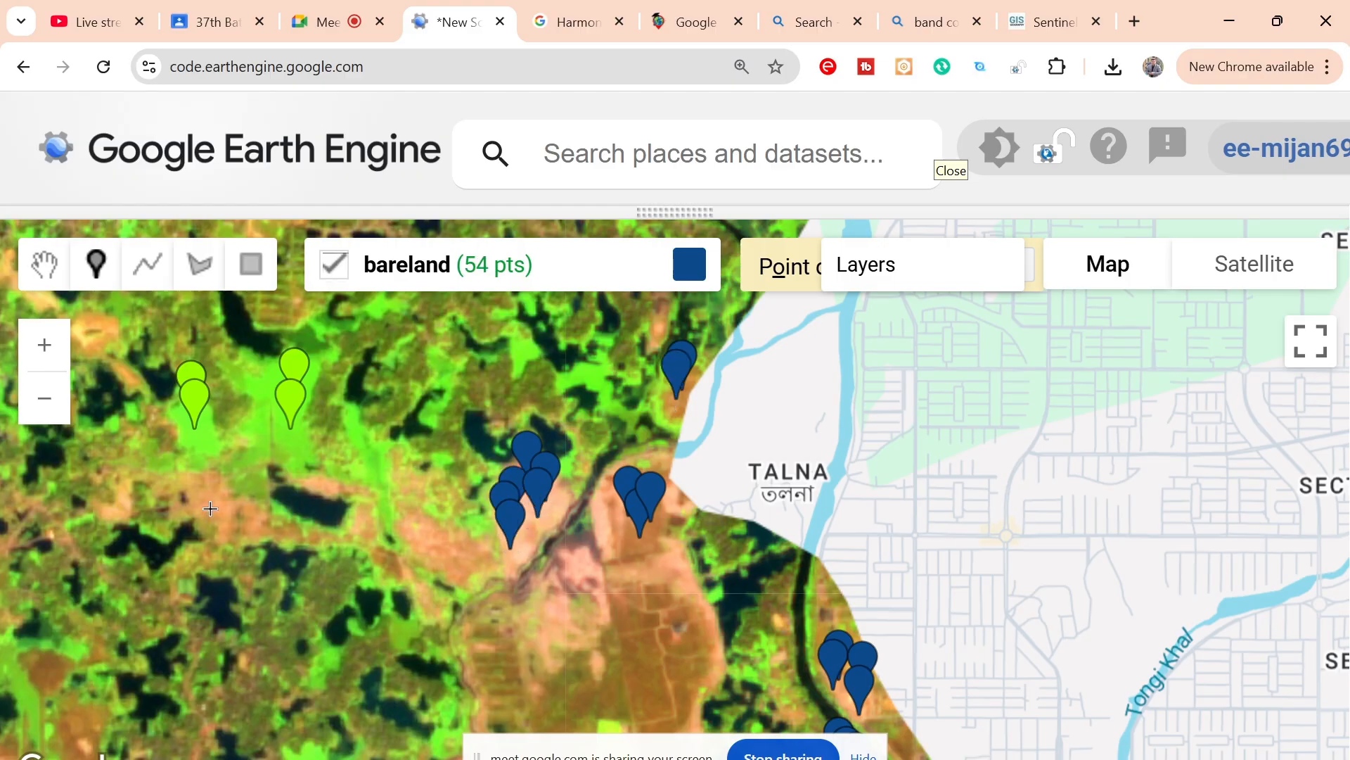
pyautogui.click(211, 509)
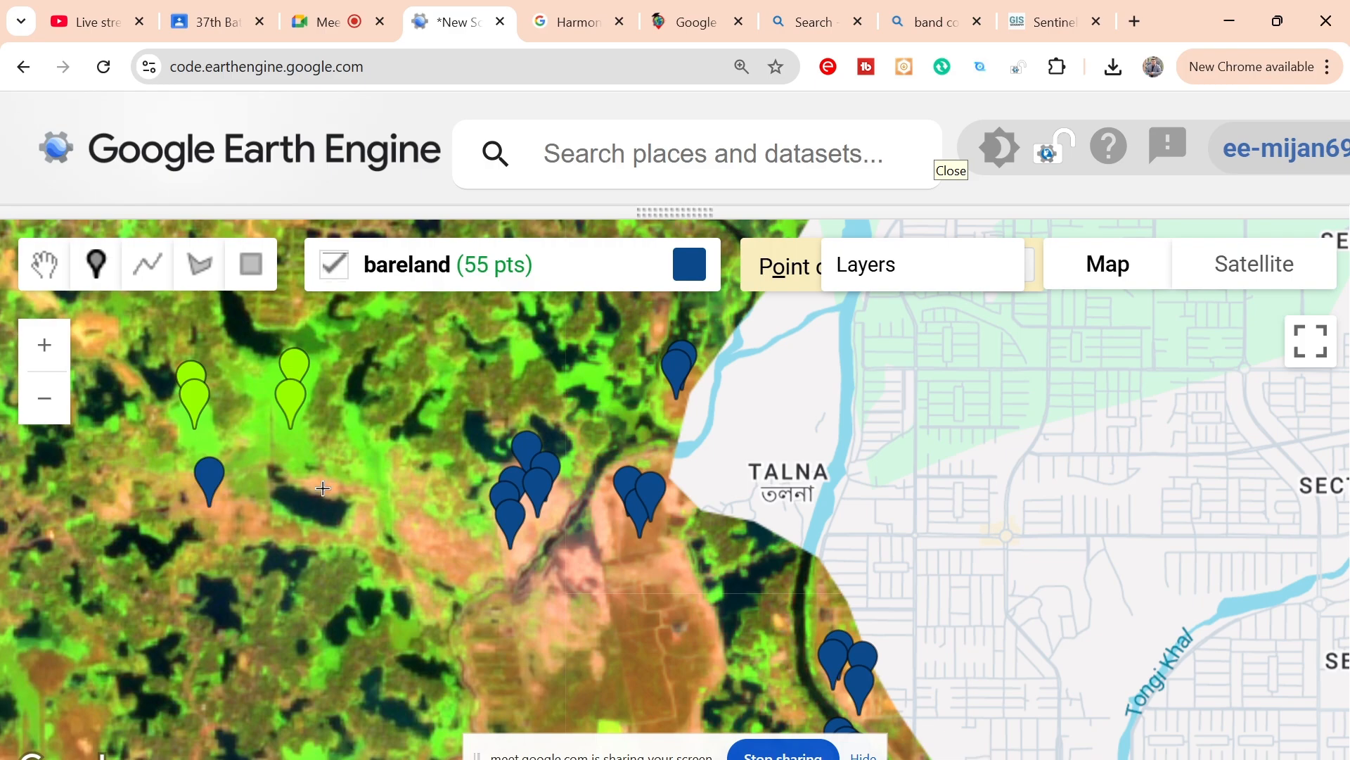
pyautogui.click(323, 486)
# Step: Place one bareland point in the built-up area just northeast of the airport runway
pyautogui.scroll(-4, 470, 550)
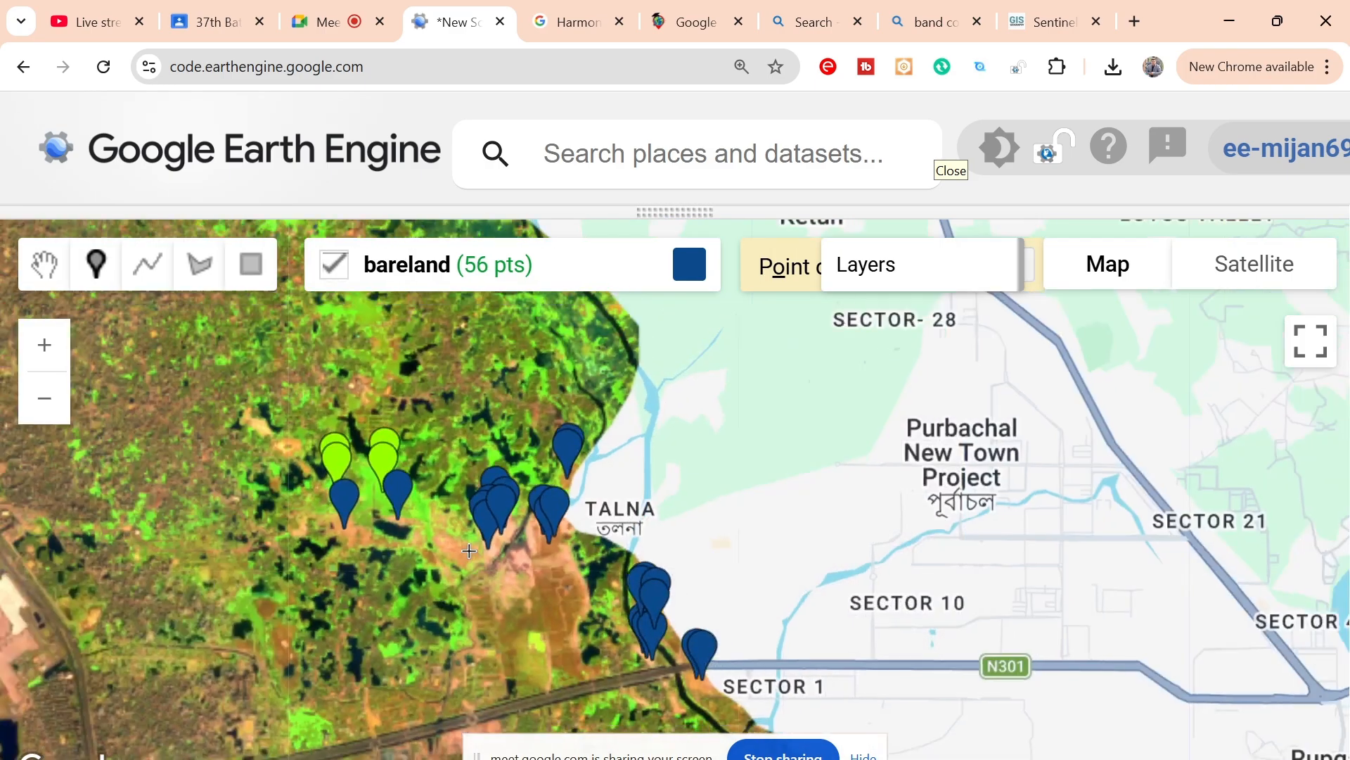
pyautogui.scroll(-2, 469, 550)
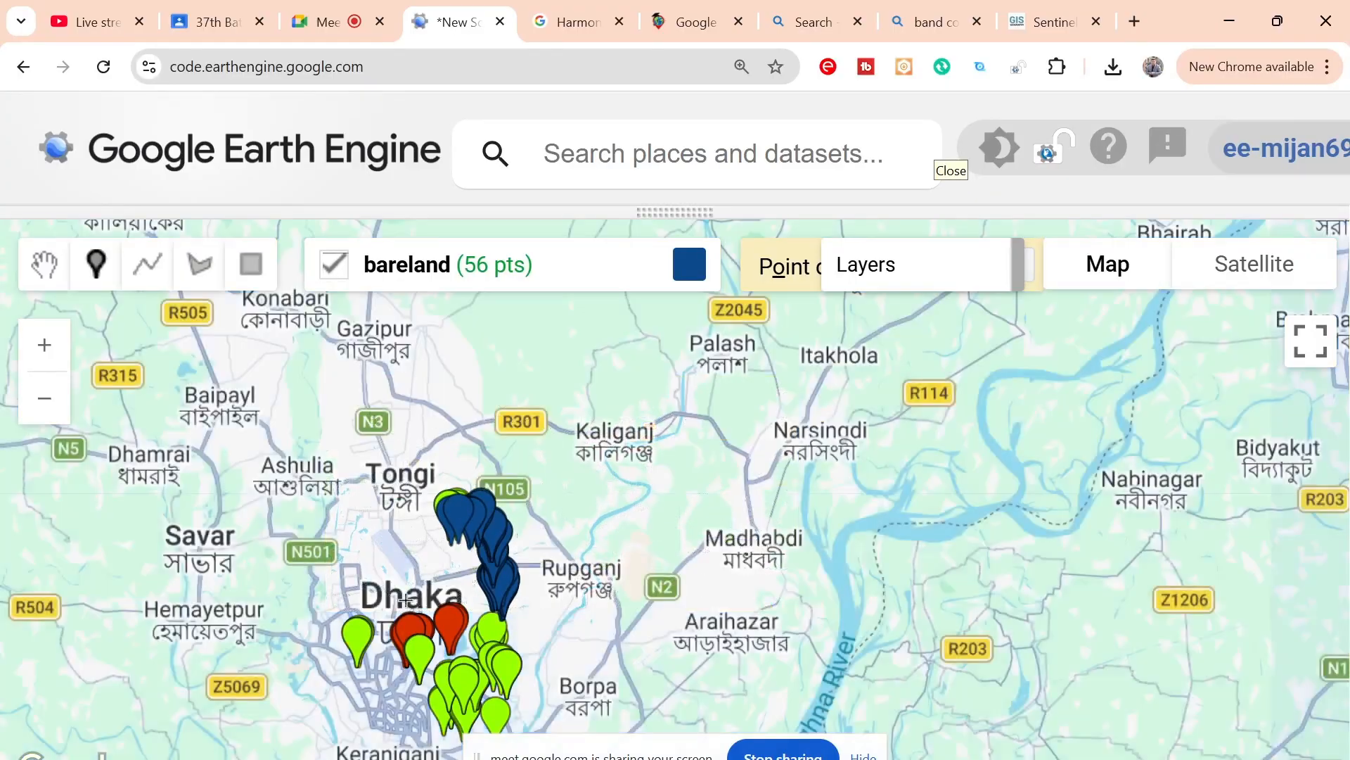
pyautogui.moveTo(469, 550); pyautogui.dragTo(542, 485)
pyautogui.scroll(1, 524, 495)
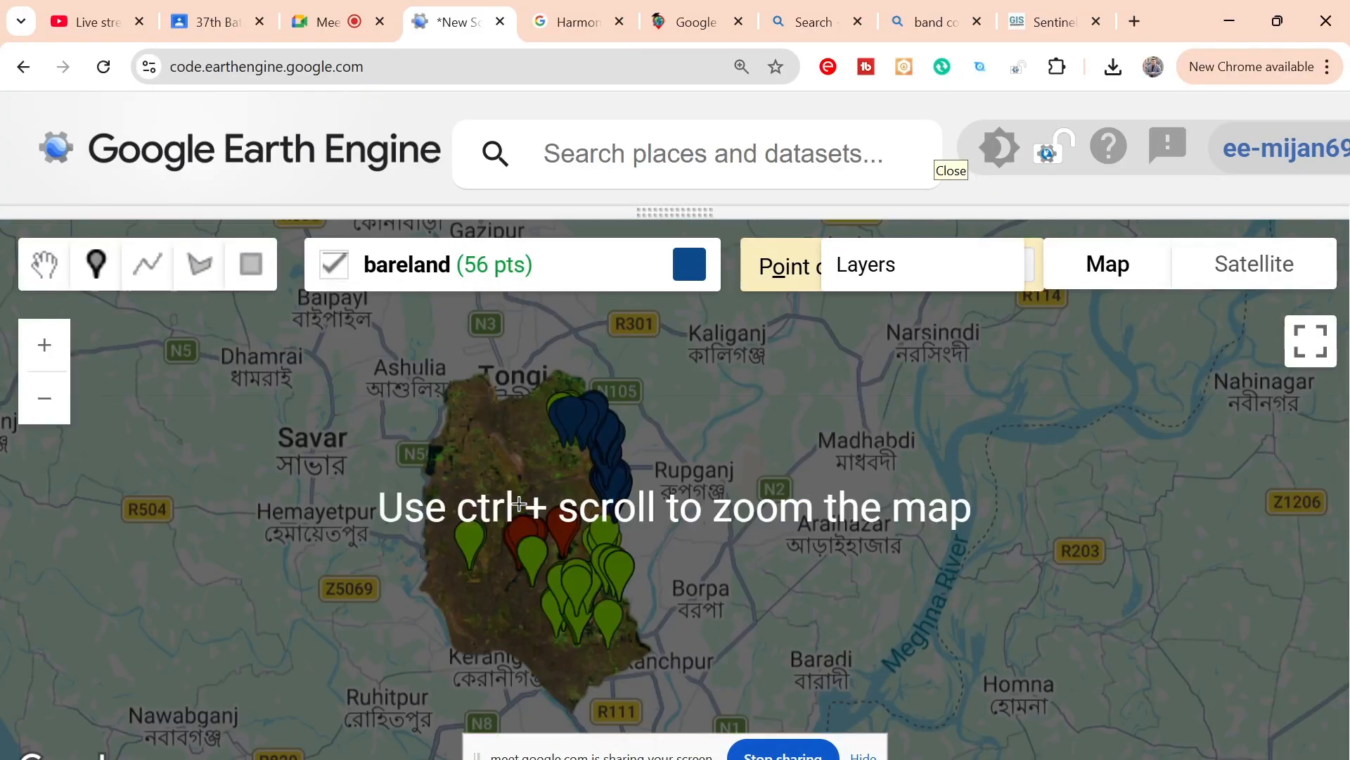
pyautogui.scroll(1, 517, 443)
pyautogui.scroll(1, 516, 443)
pyautogui.click(516, 443)
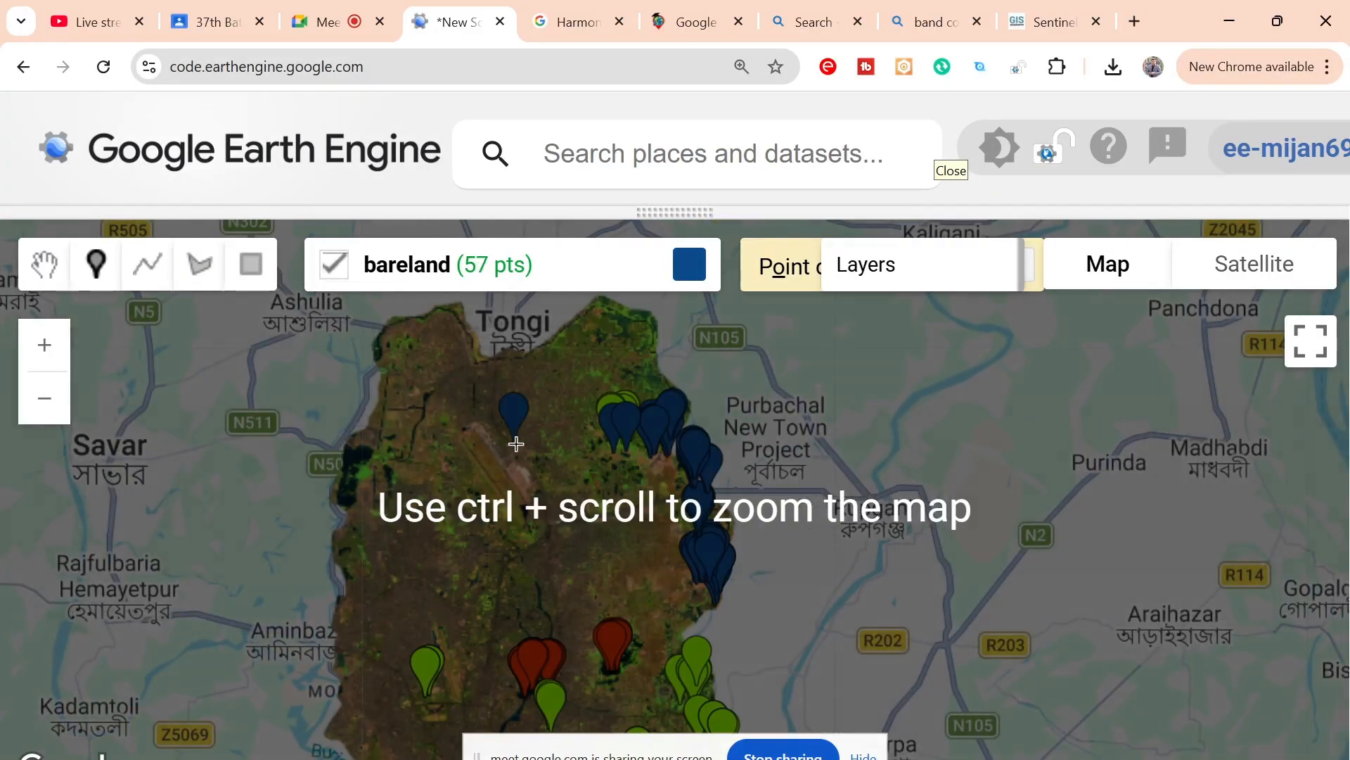
# Step: Move the stray bareland point near the airport east to the pale ground beside the bareland cluster west of Talna
pyautogui.scroll(1, 516, 443)
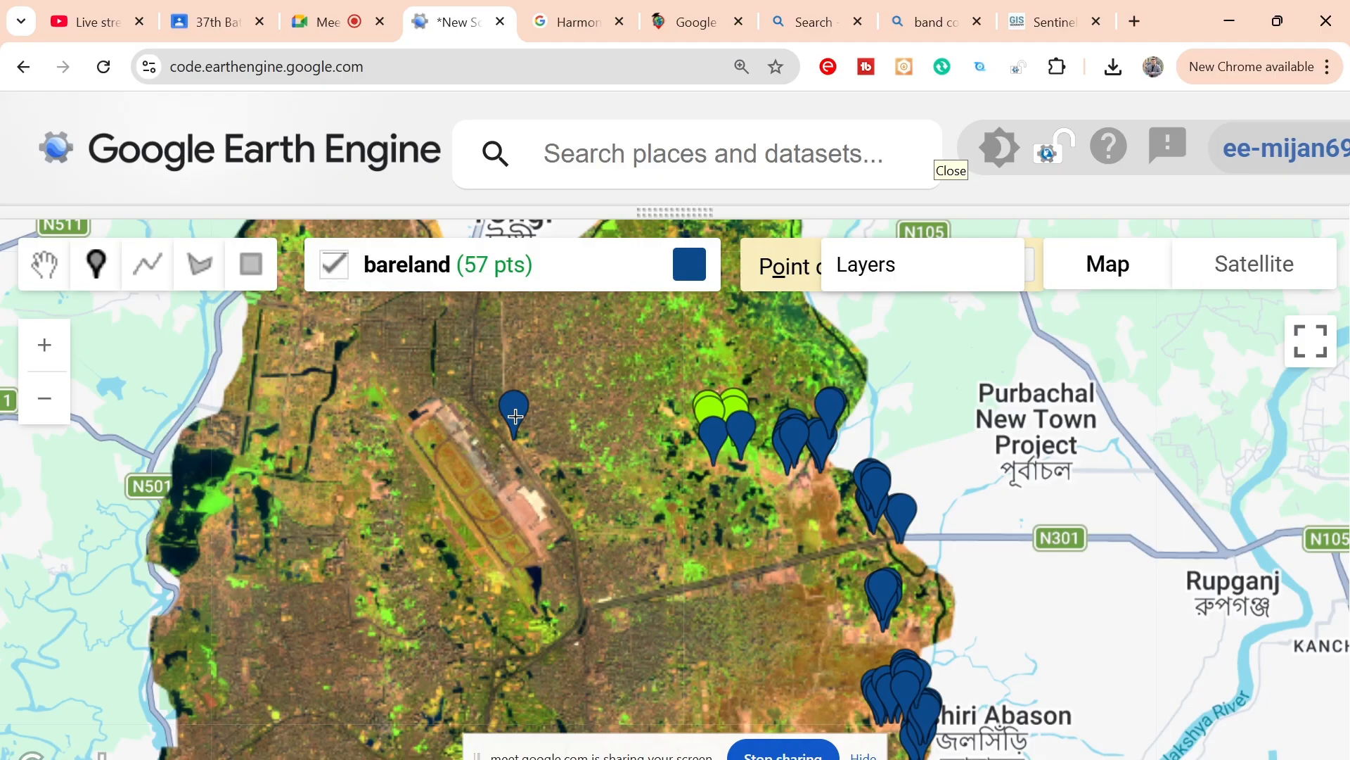
pyautogui.moveTo(609, 256)
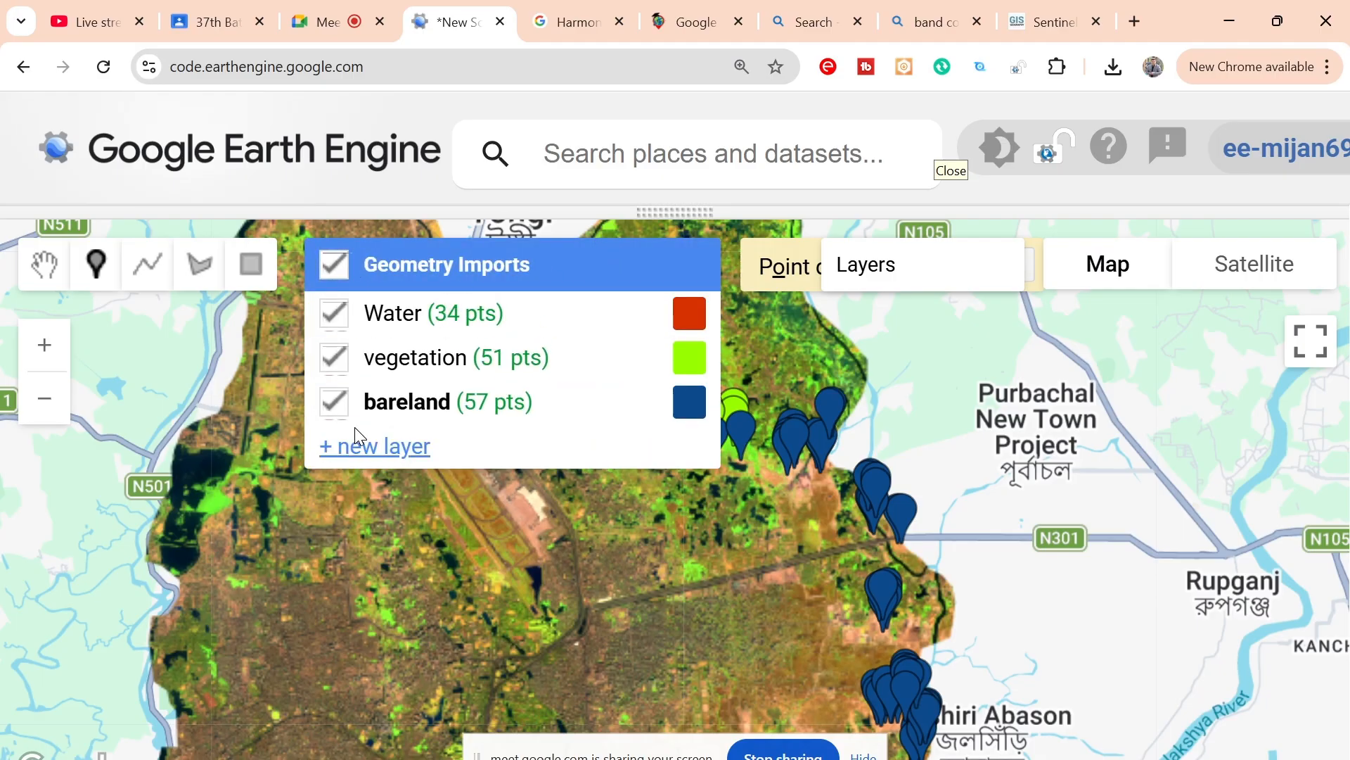
pyautogui.click(391, 400)
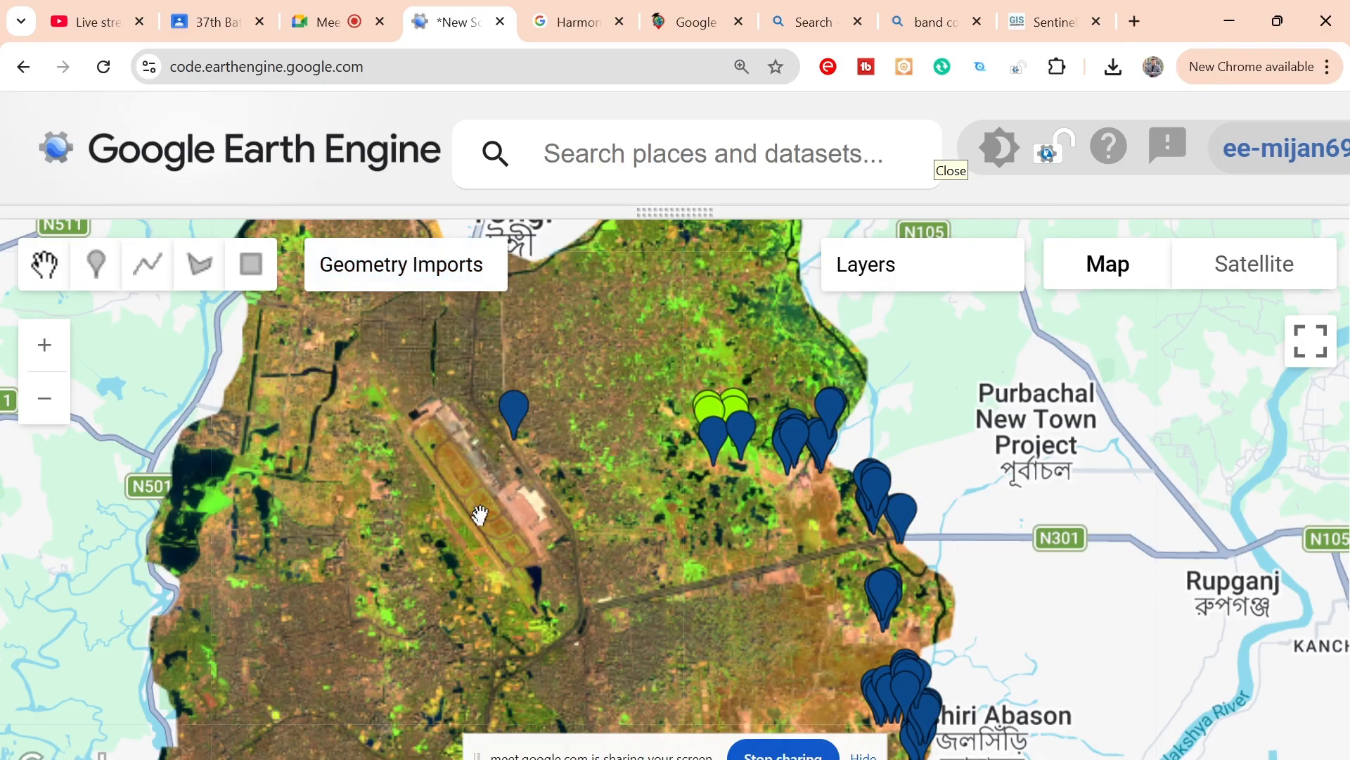
pyautogui.click(516, 418)
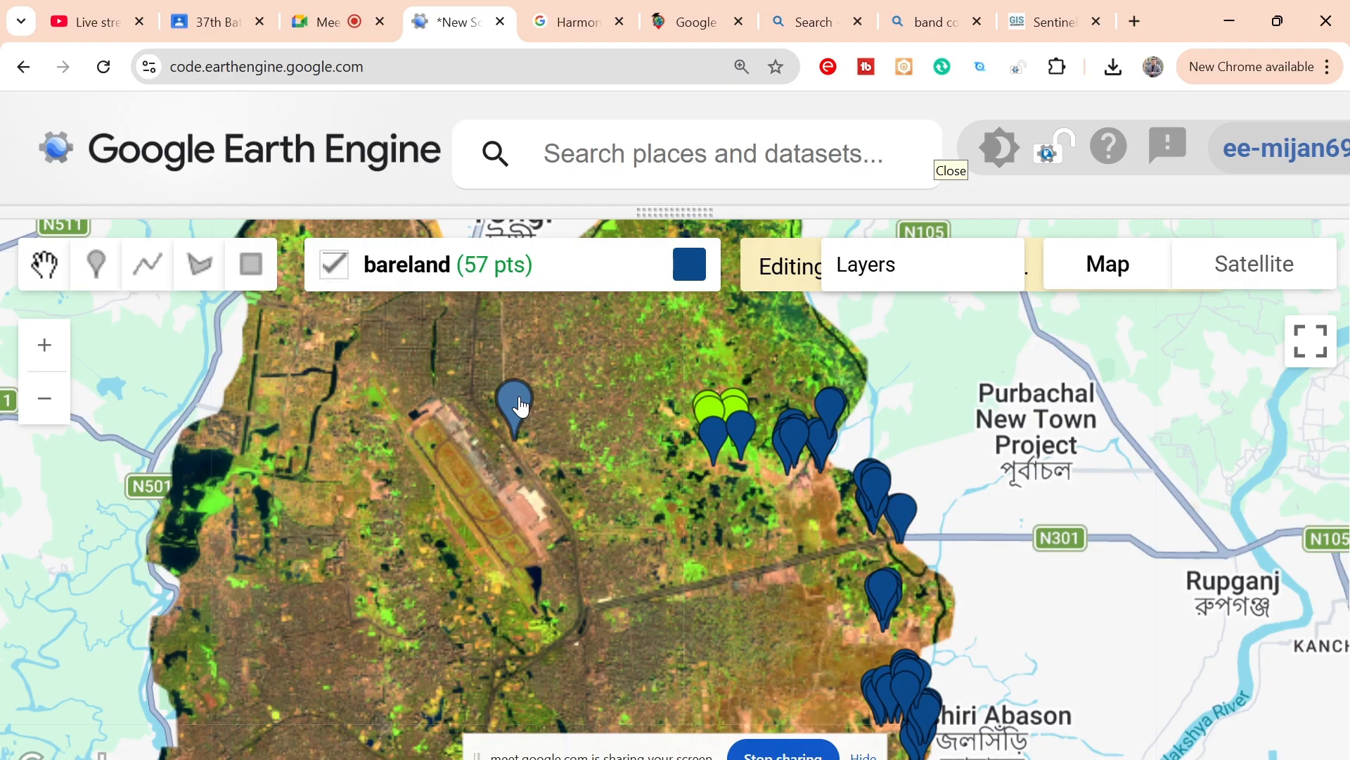
pyautogui.moveTo(521, 406)
pyautogui.mouseDown()
pyautogui.moveTo(567, 387)
pyautogui.moveTo(734, 464)
pyautogui.moveTo(665, 578)
pyautogui.moveTo(800, 505)
pyautogui.moveTo(784, 439)
pyautogui.mouseUp()
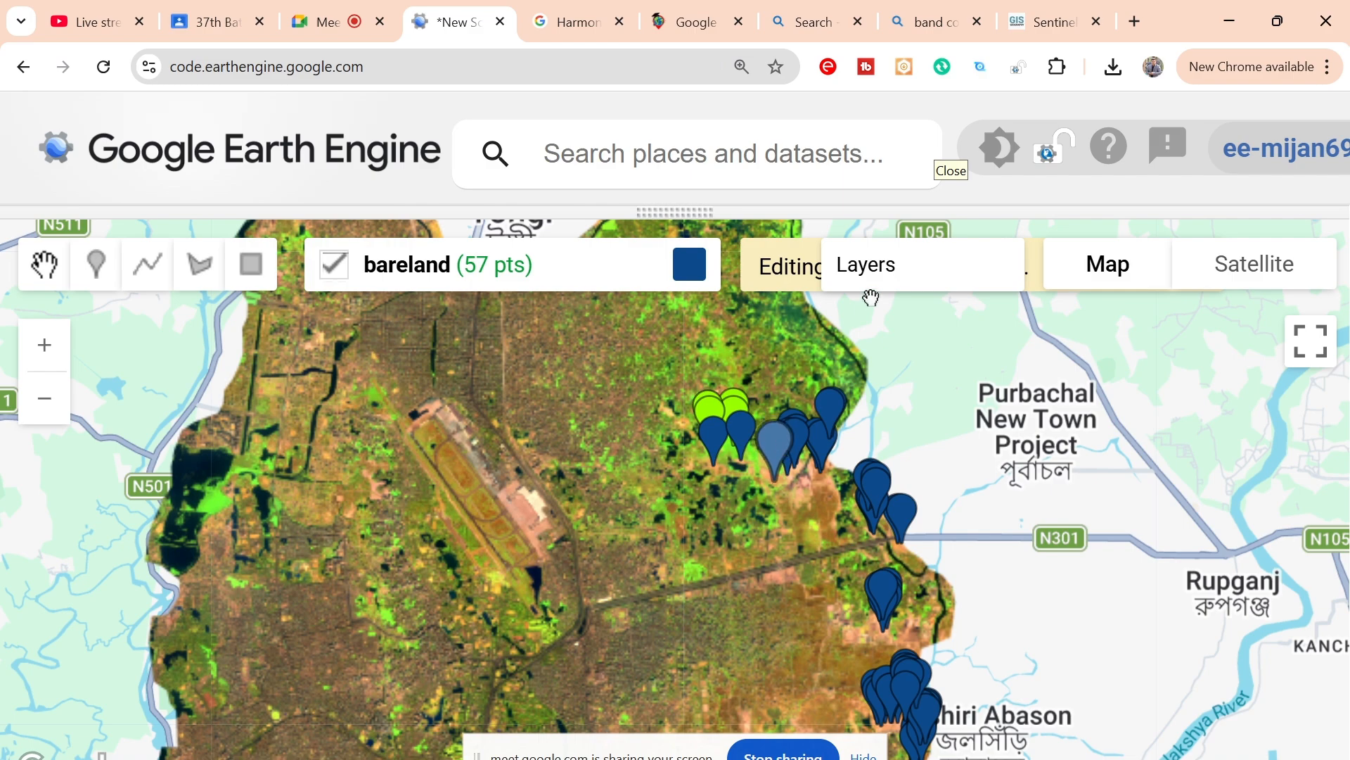
pyautogui.moveTo(854, 275)
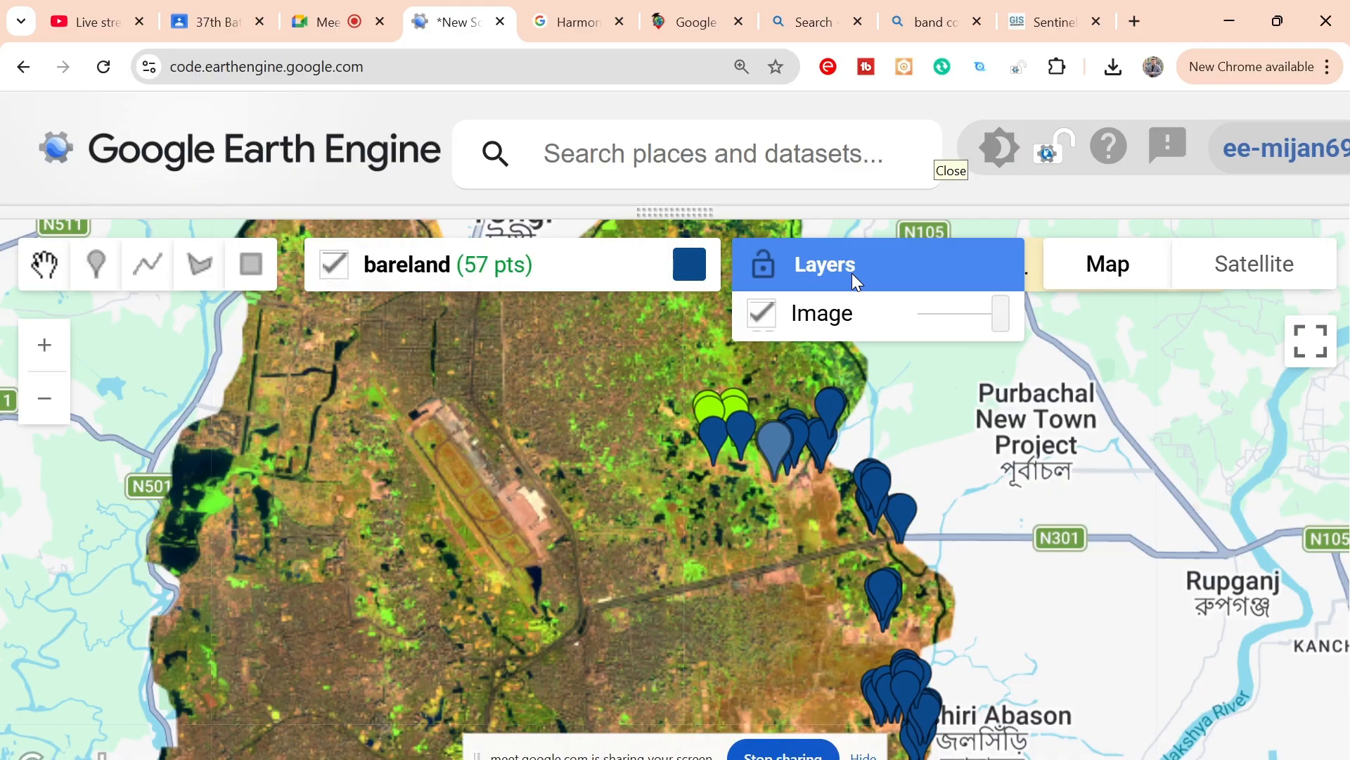
pyautogui.click(1296, 345)
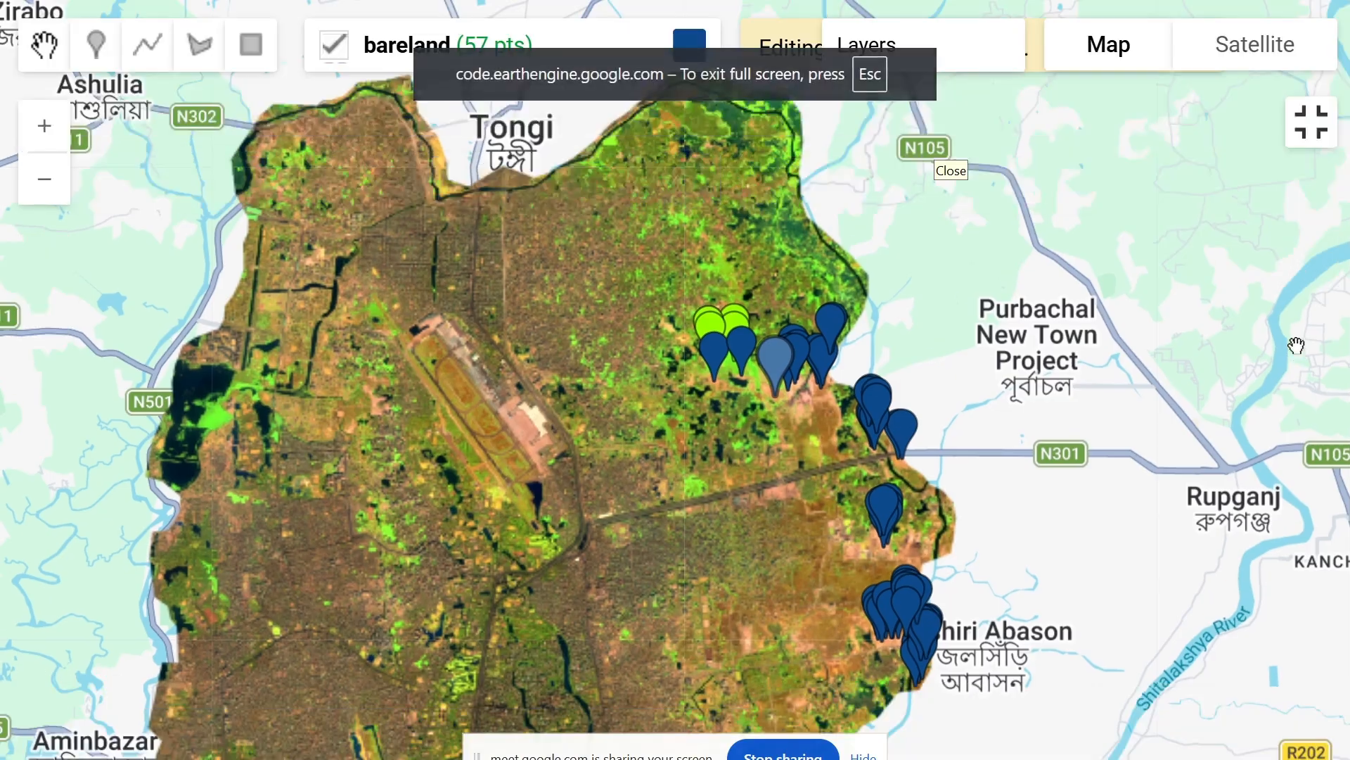
pyautogui.click(1324, 141)
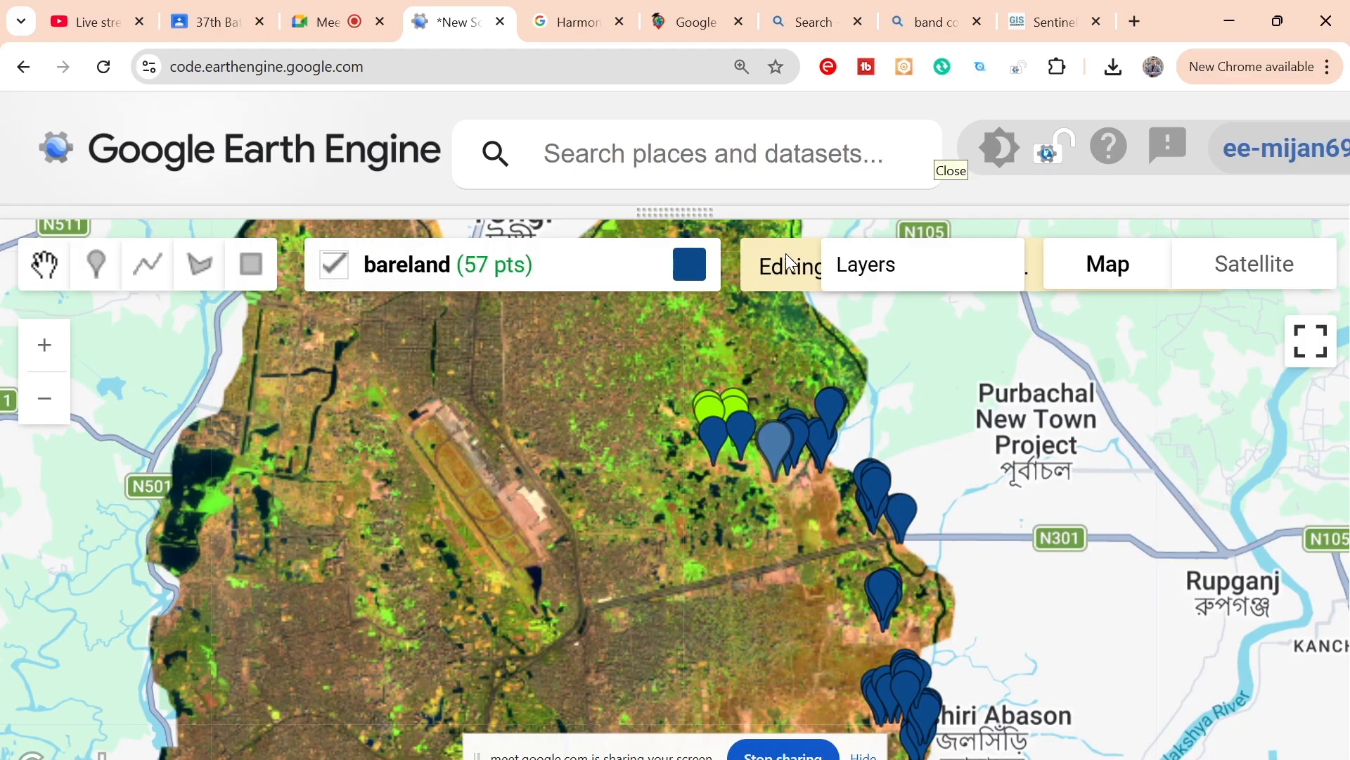
# Step: Delete one bareland point from the group just north of where the N301 highway leaves the imagery
pyautogui.hotkey('ctrl', '-')
pyautogui.hotkey('ctrl', '-')
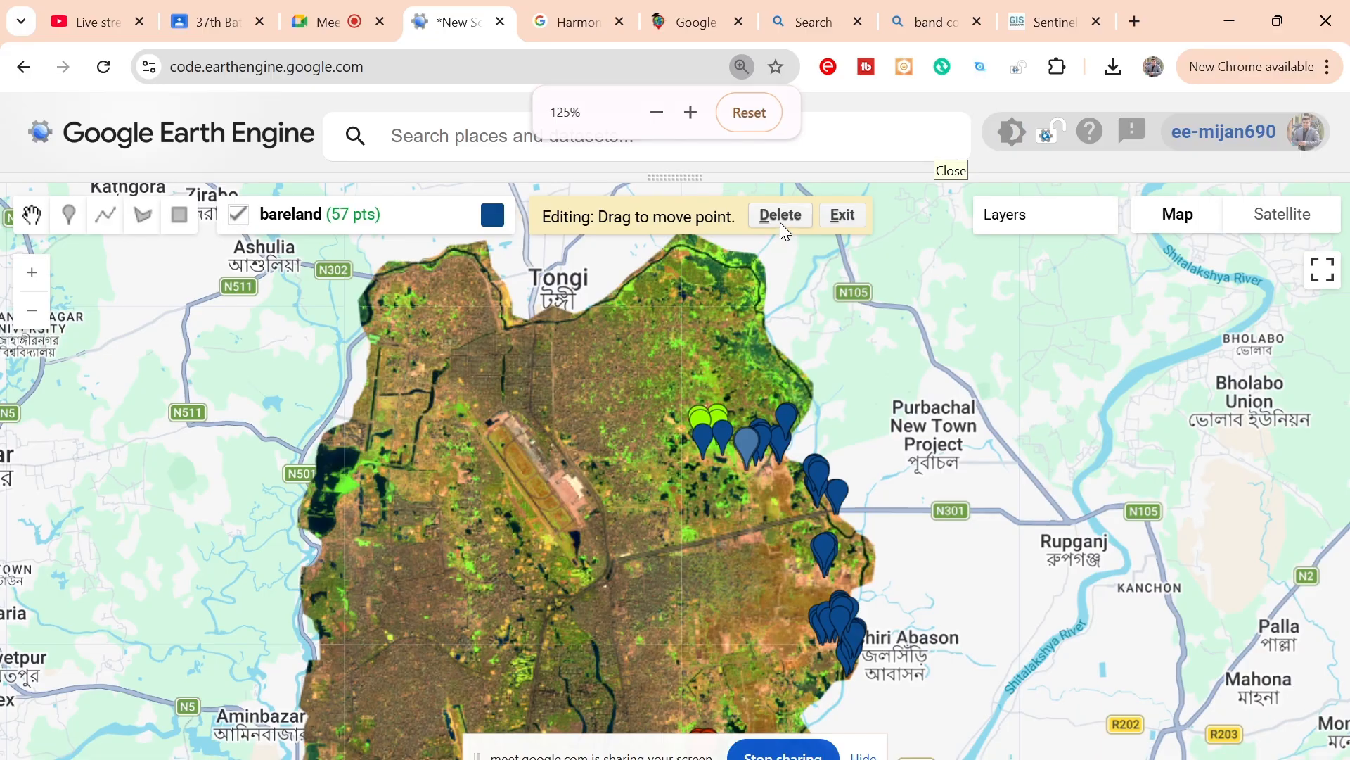
pyautogui.click(825, 477)
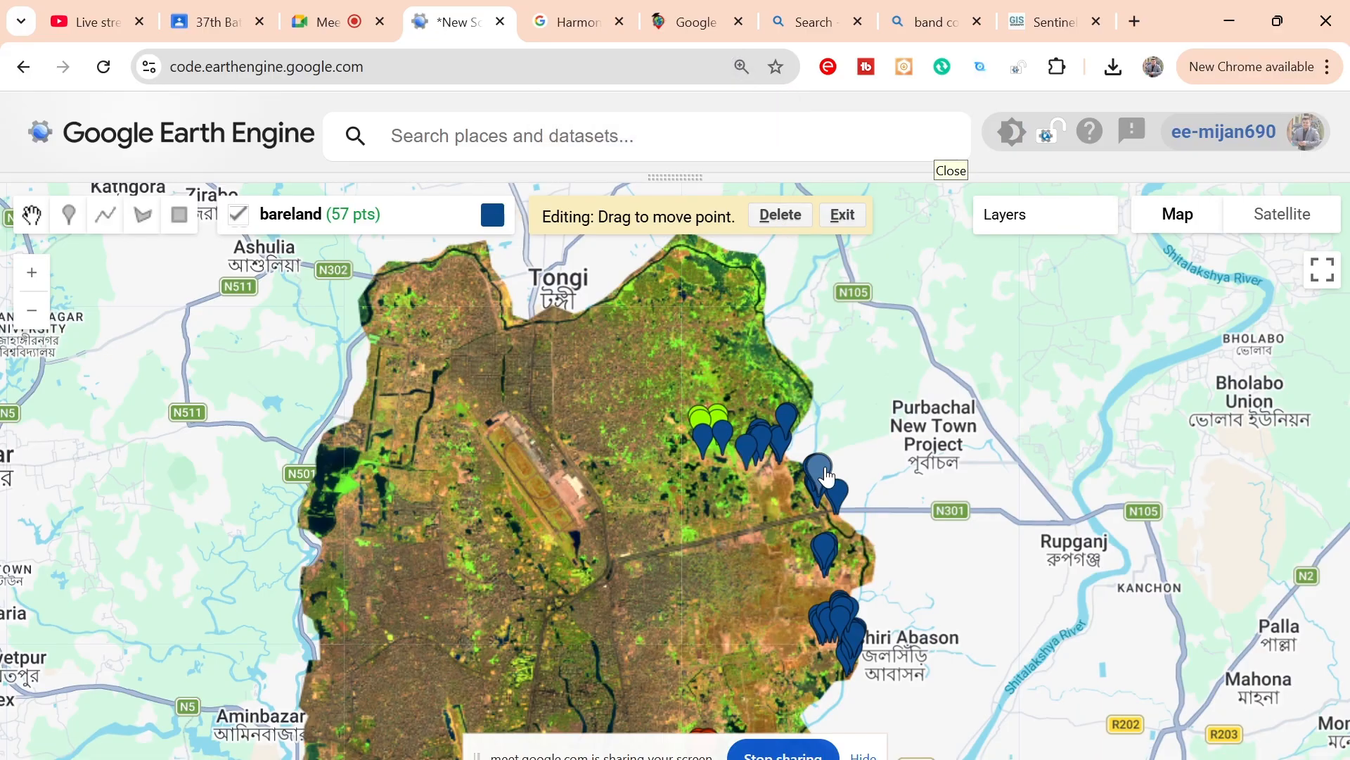
pyautogui.click(780, 215)
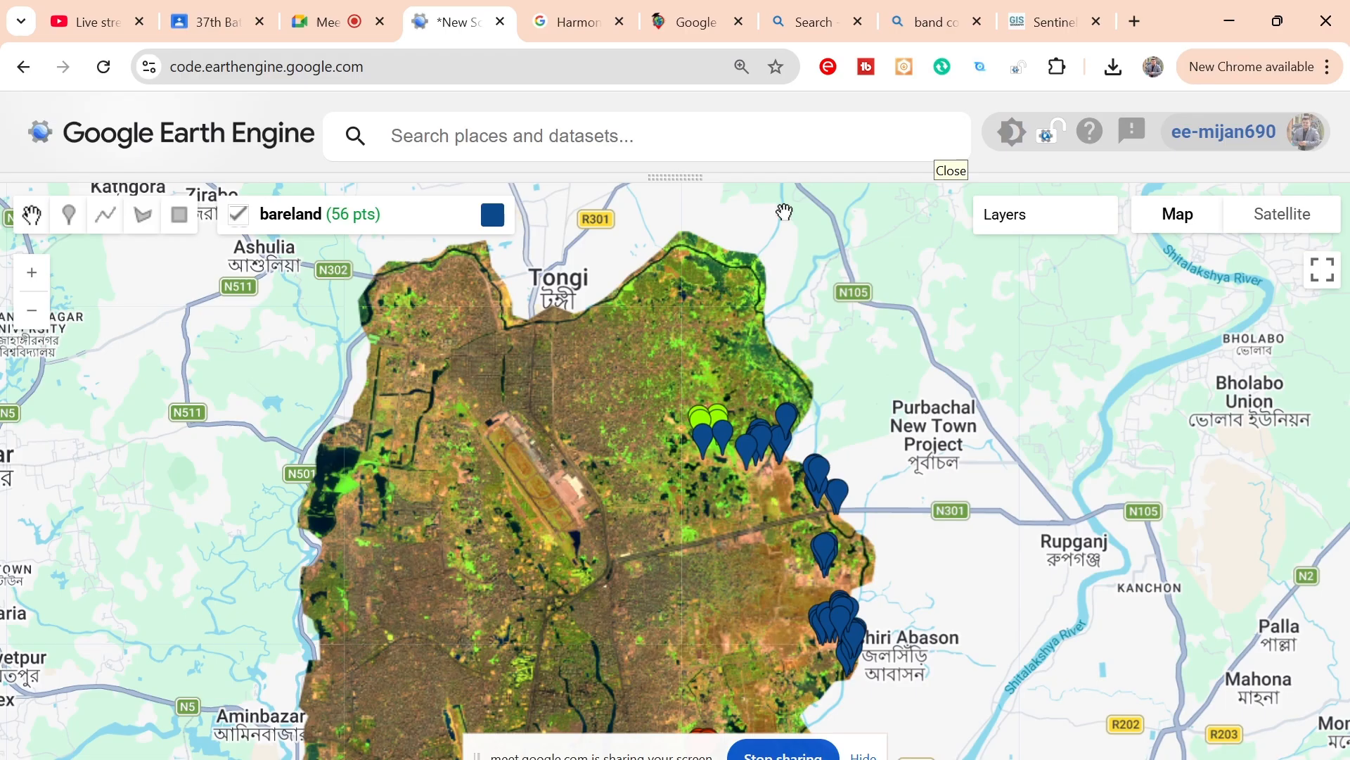
# Step: Nudge one bareland point in the small cluster just south of the N301 highway slightly to the southwest
pyautogui.click(701, 449)
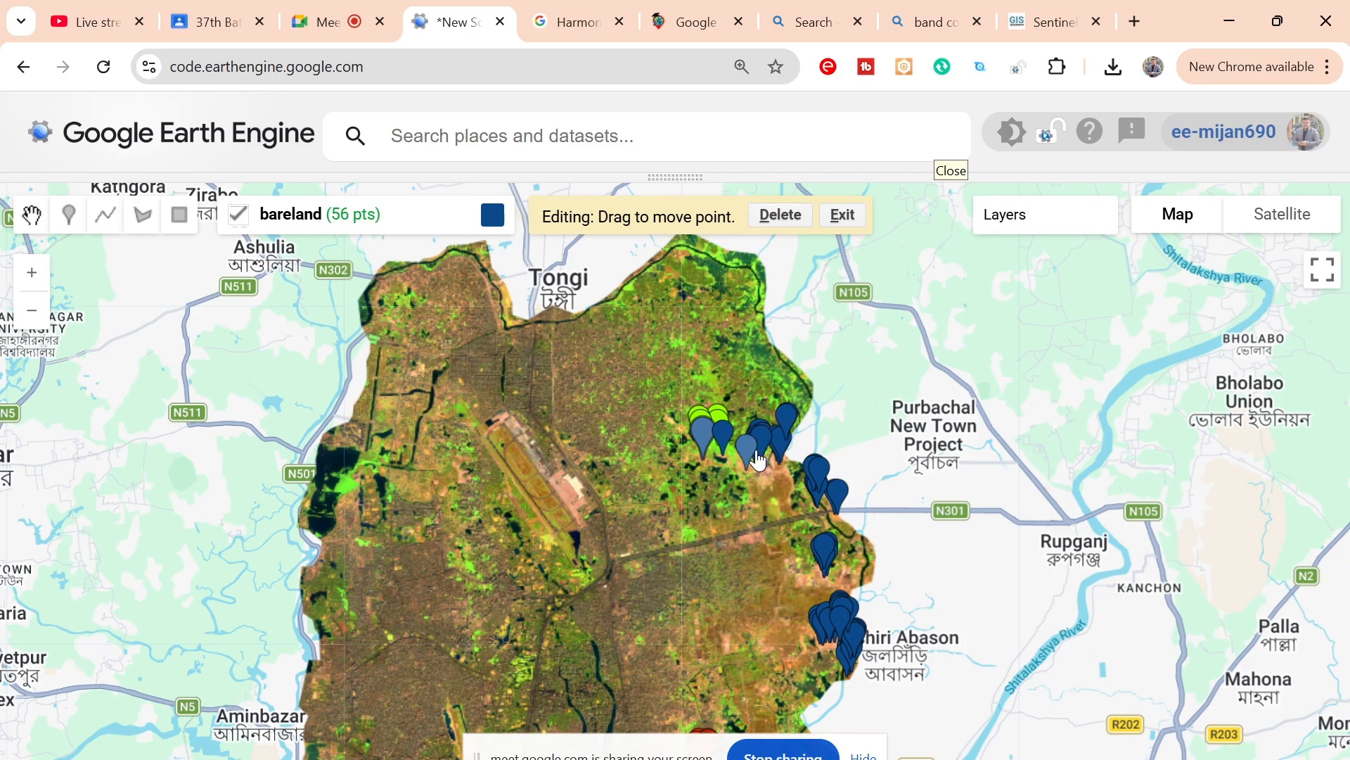
pyautogui.click(754, 453)
pyautogui.click(827, 547)
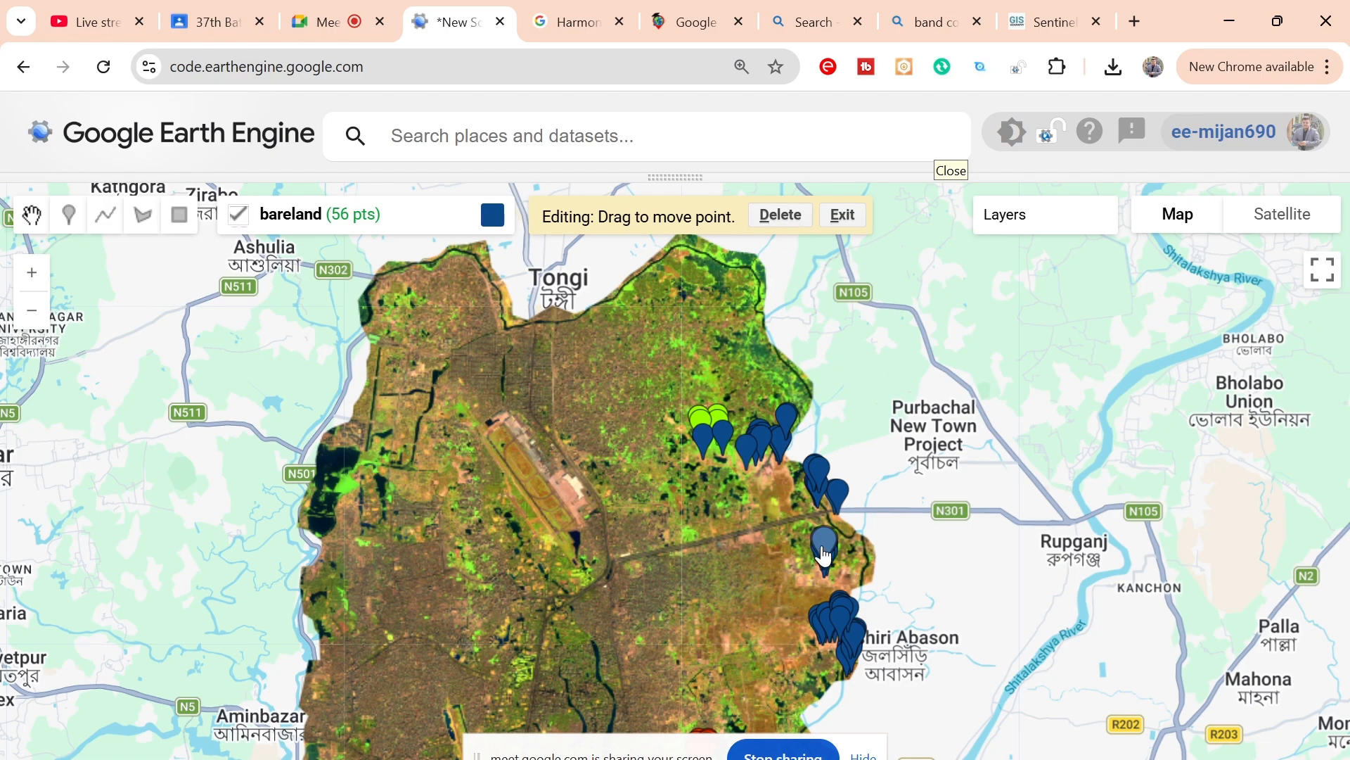
pyautogui.moveTo(824, 556)
pyautogui.mouseDown()
pyautogui.moveTo(624, 526)
pyautogui.moveTo(713, 583)
pyautogui.moveTo(818, 559)
pyautogui.mouseUp()
# Step: Examine the false-colour image from the highway south to the built-up areas around central Dhaka's lake and the existing point groups
pyautogui.scroll(1, 706, 528)
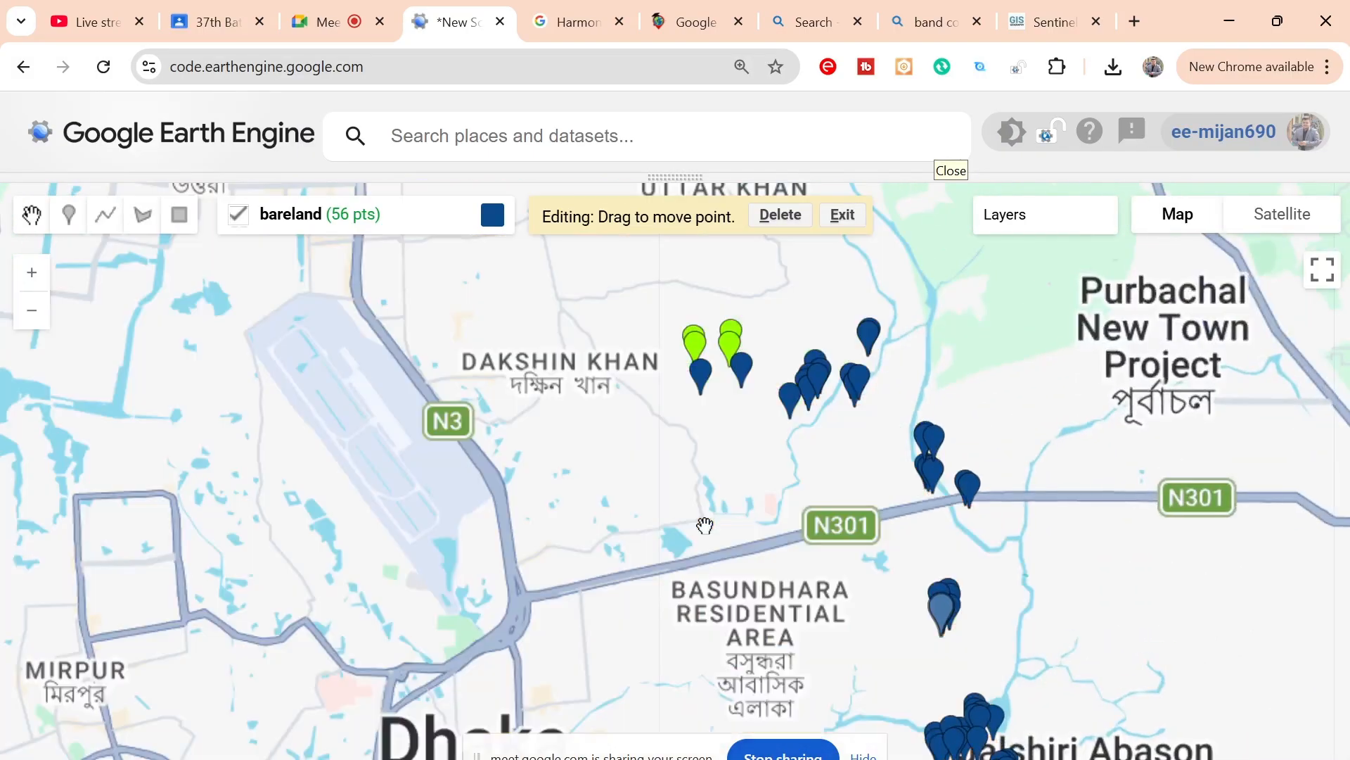
pyautogui.scroll(2, 706, 526)
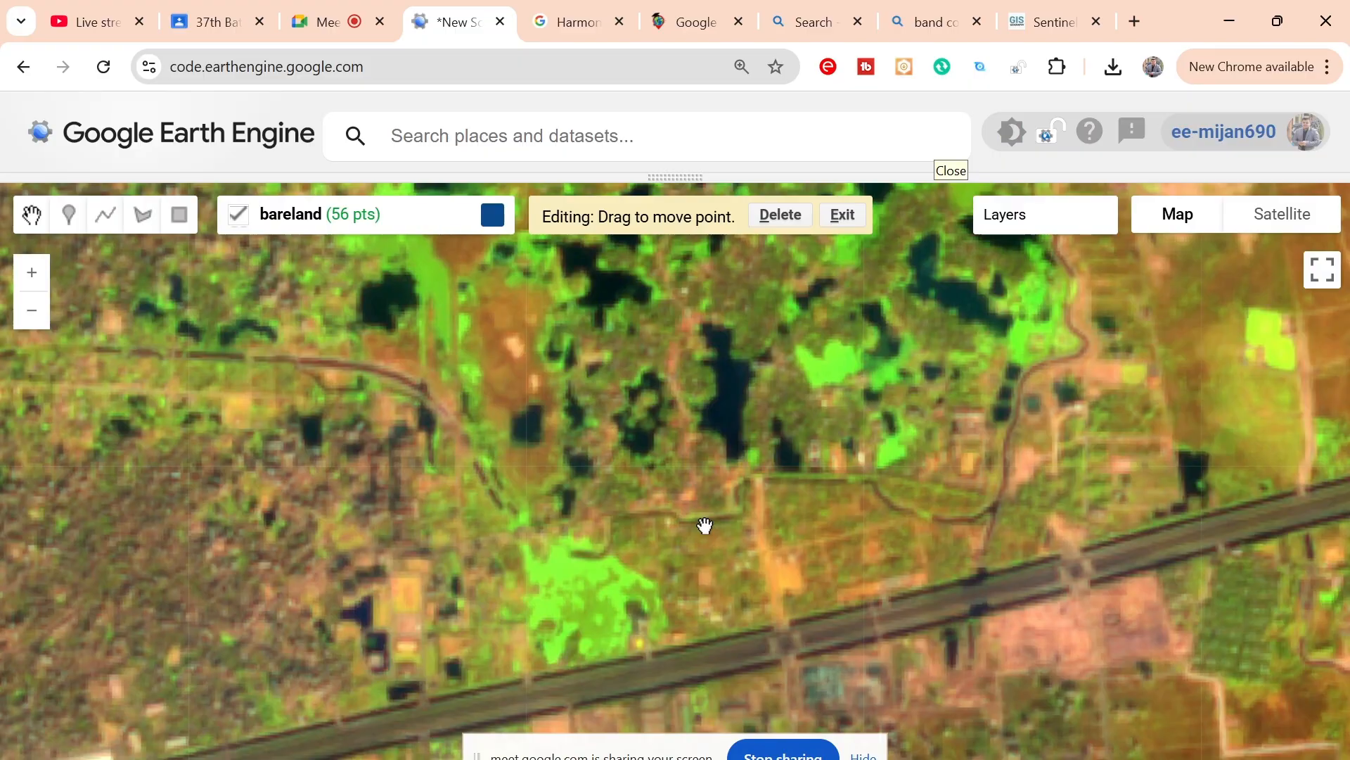
pyautogui.scroll(-3, 705, 526)
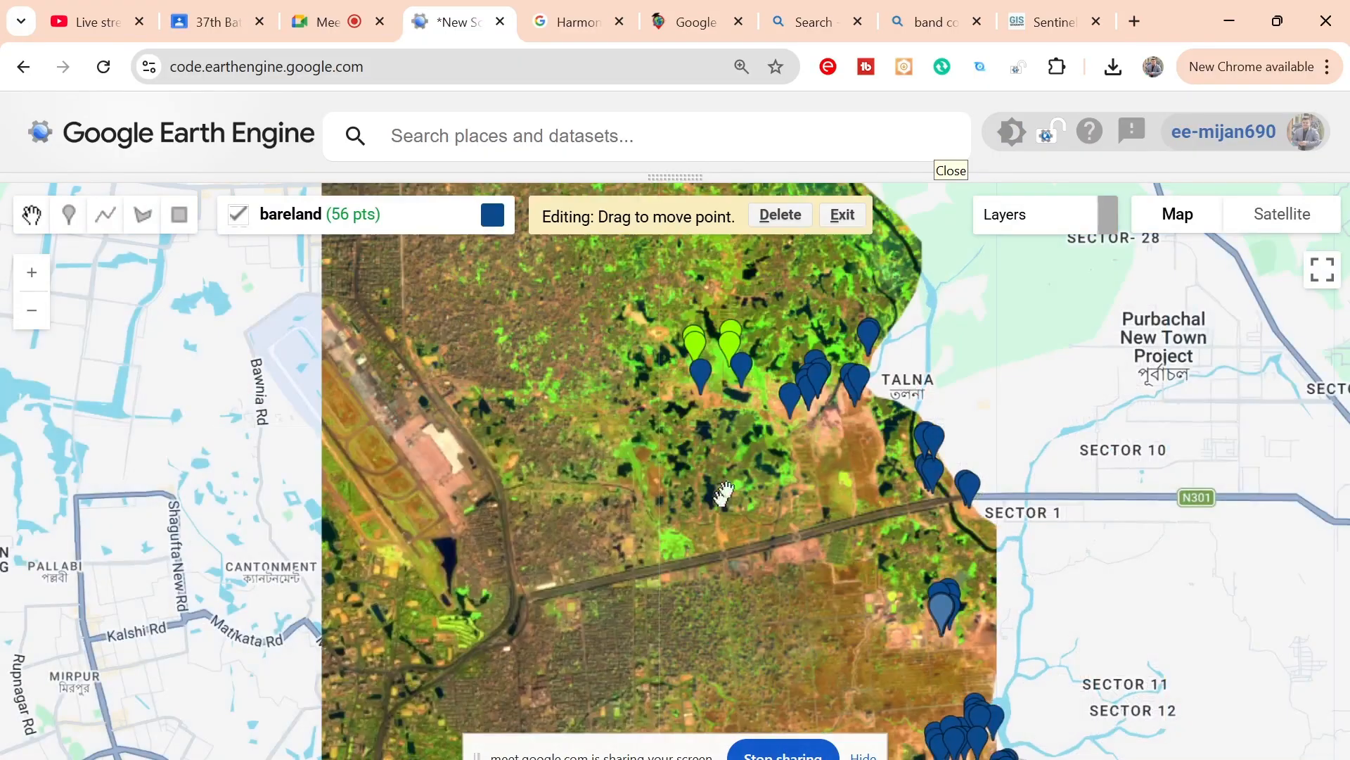
pyautogui.moveTo(724, 495); pyautogui.dragTo(778, 365)
pyautogui.moveTo(740, 513); pyautogui.dragTo(809, 323)
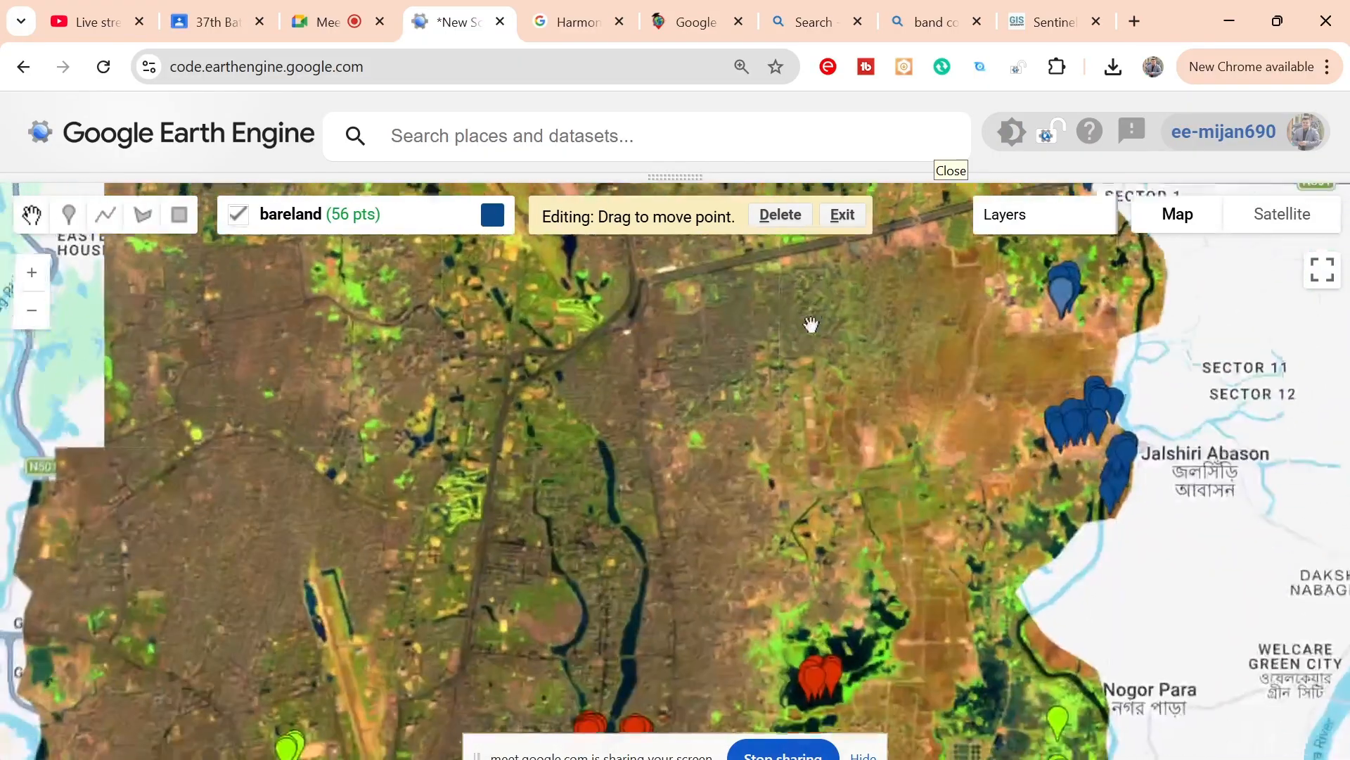
pyautogui.moveTo(754, 578); pyautogui.dragTo(793, 443)
pyautogui.moveTo(744, 627); pyautogui.dragTo(823, 431)
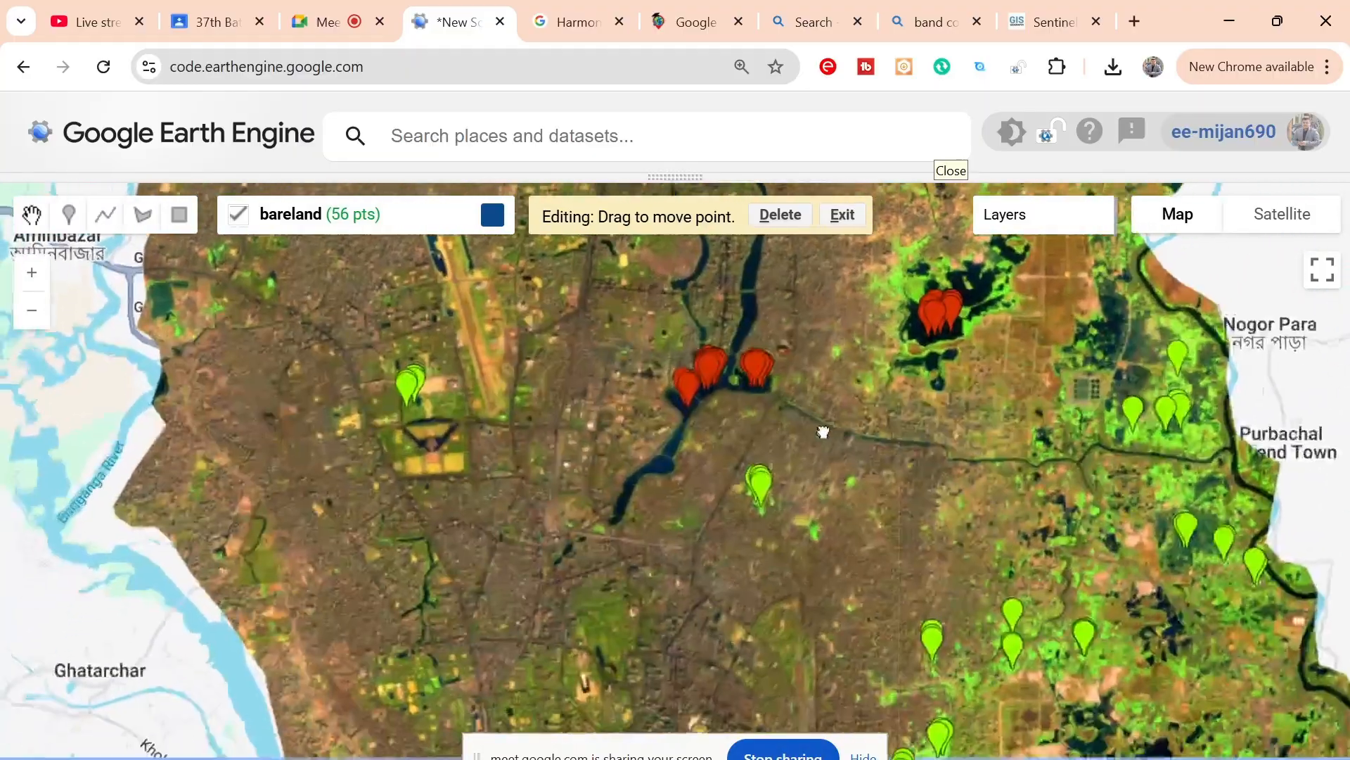
pyautogui.scroll(3, 819, 503)
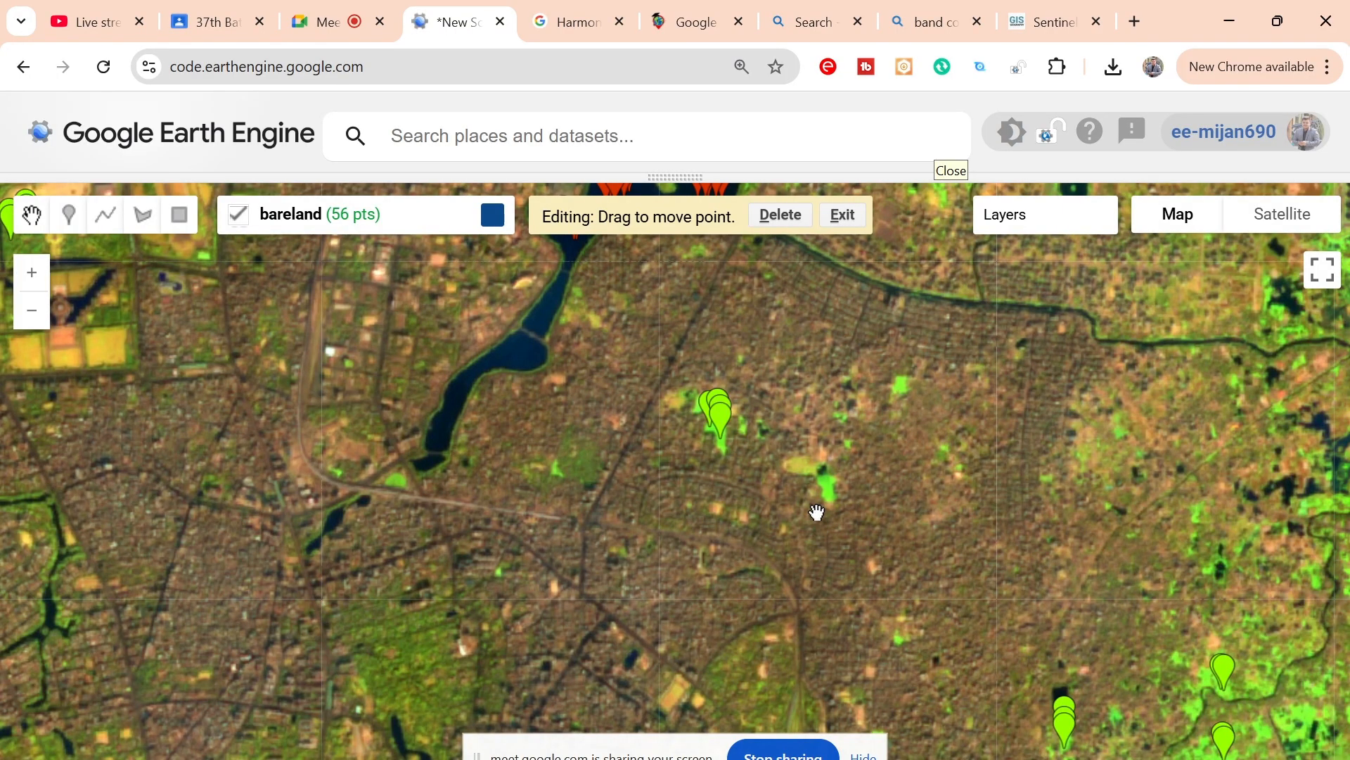
pyautogui.moveTo(609, 528); pyautogui.dragTo(816, 659)
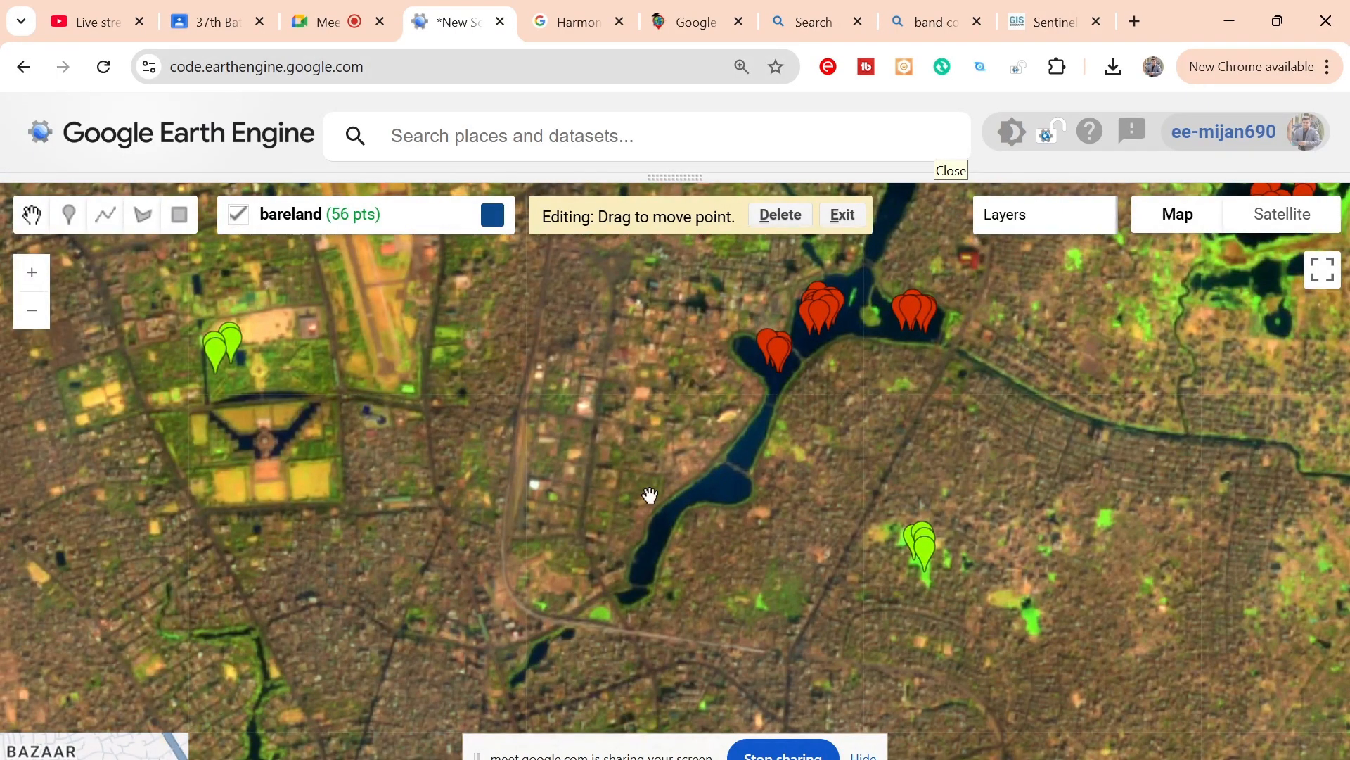
pyautogui.moveTo(650, 496); pyautogui.dragTo(678, 566)
# Step: Set the Image layer's RGB bands to B4, B3 and B2 for a natural-colour display
pyautogui.moveTo(1043, 219)
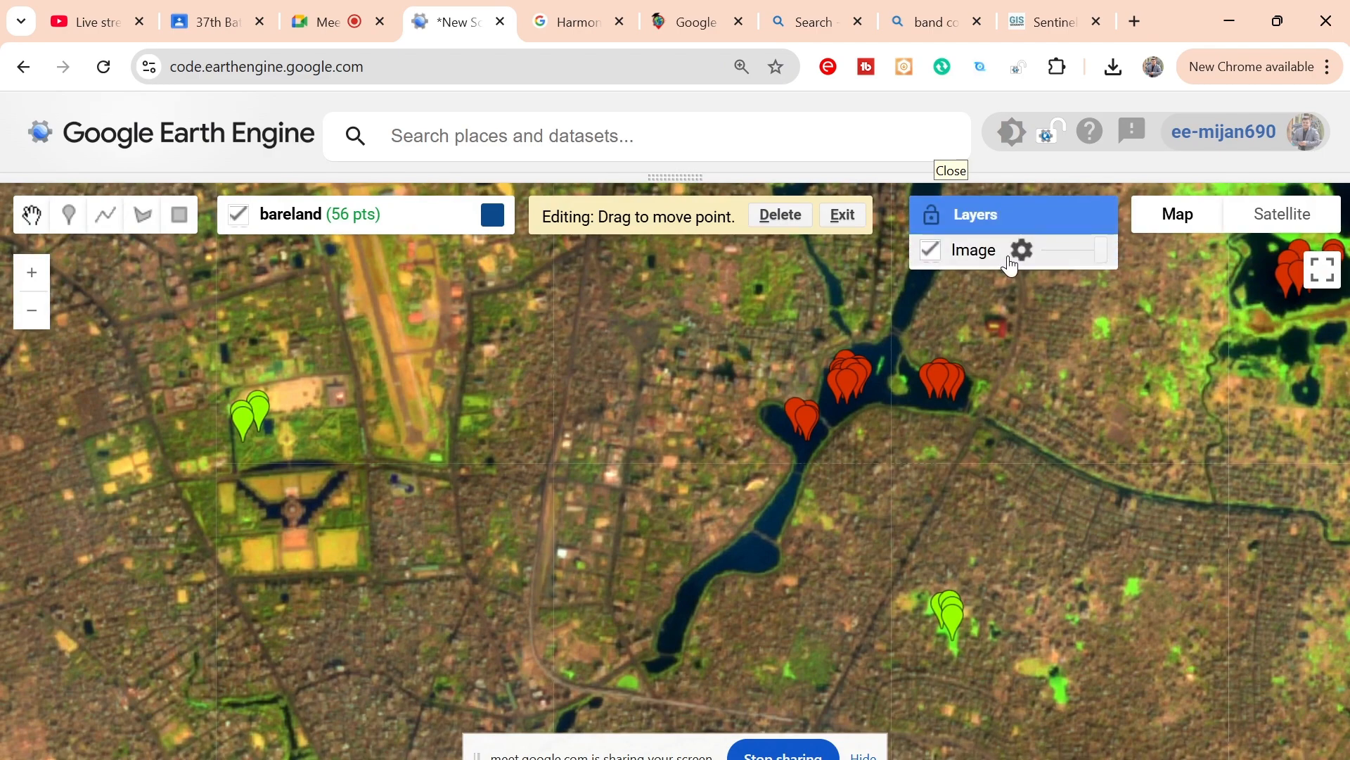
pyautogui.click(1022, 253)
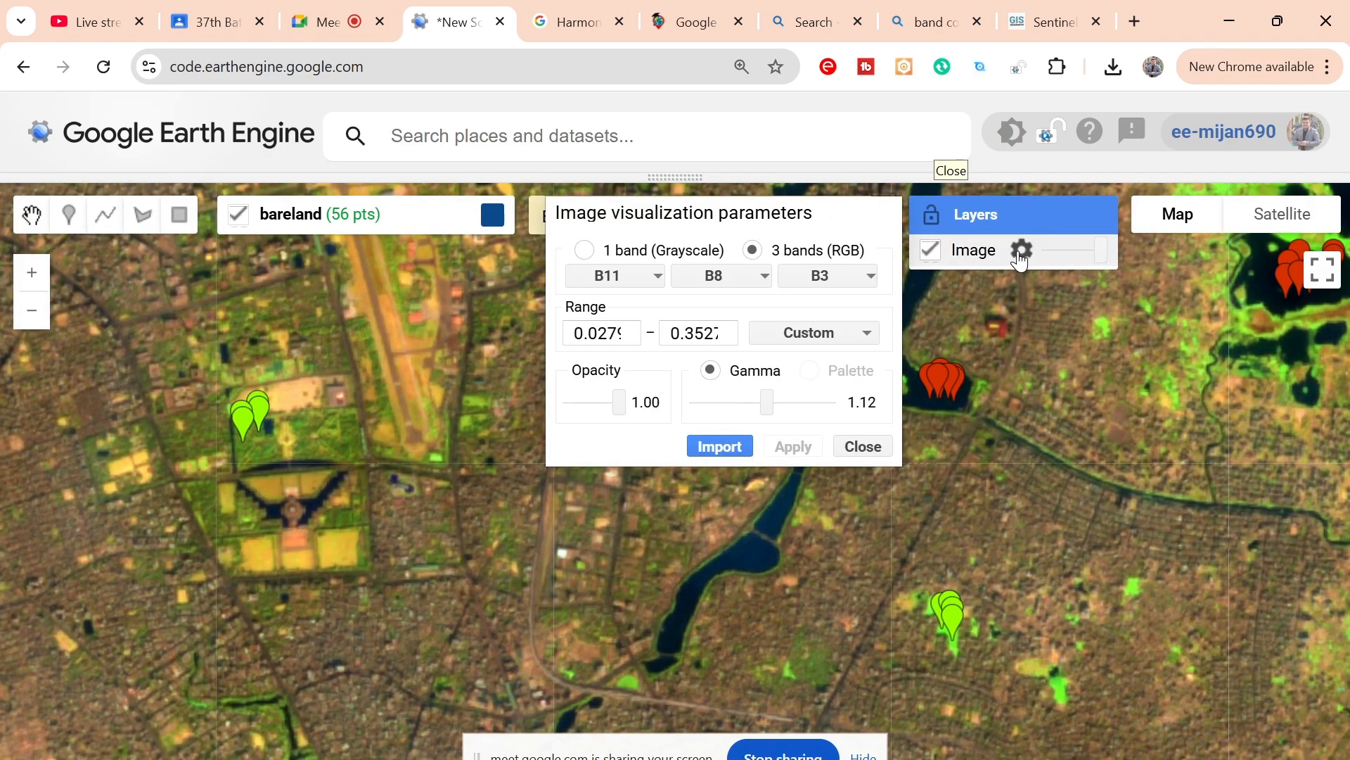
pyautogui.click(613, 279)
pyautogui.scroll(3, 648, 385)
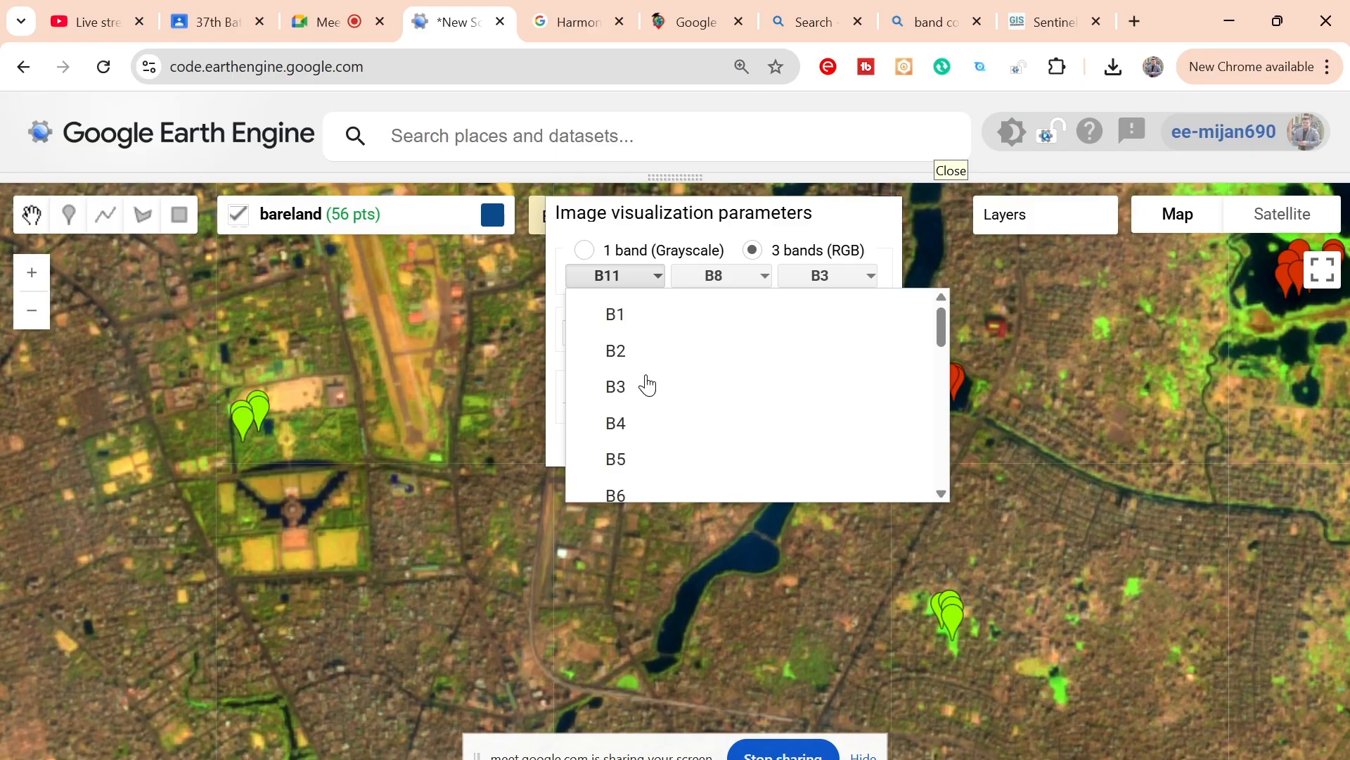
pyautogui.click(614, 424)
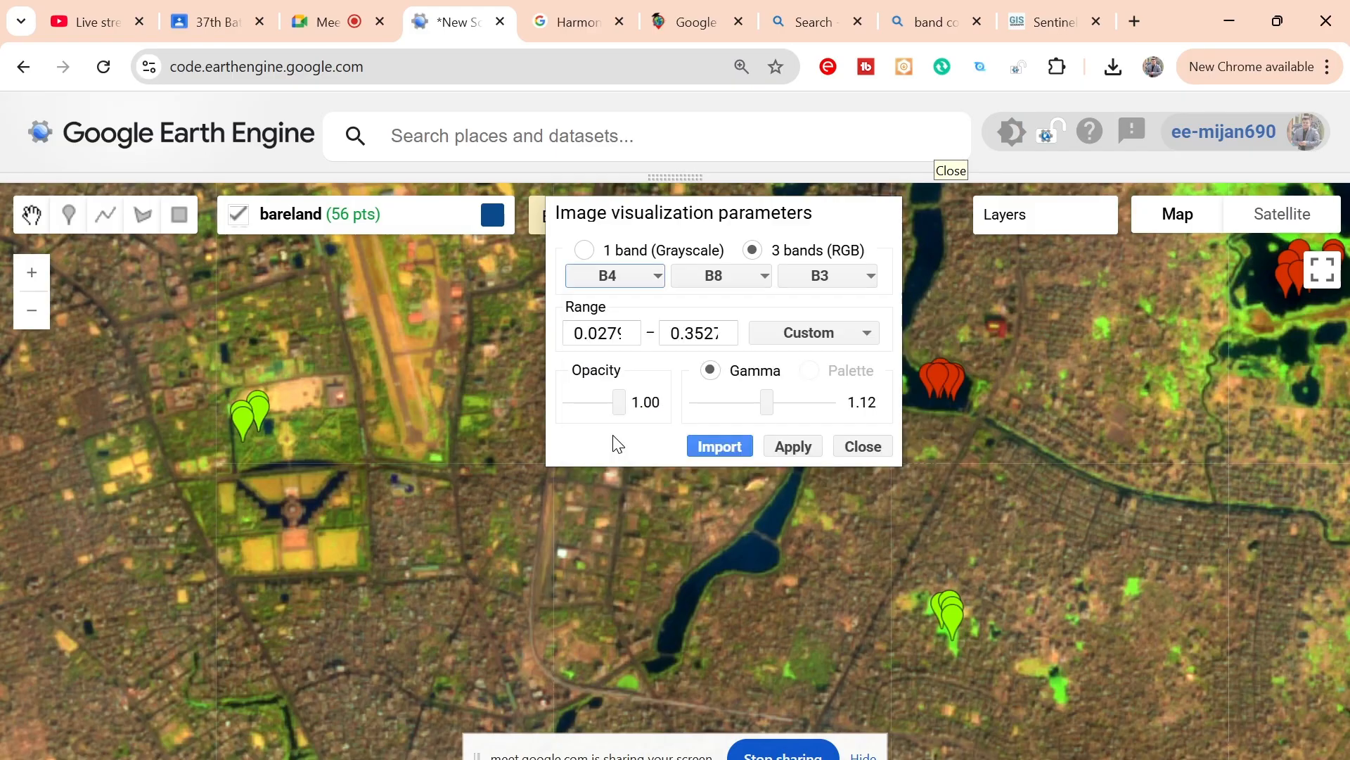
pyautogui.click(726, 276)
pyautogui.click(727, 375)
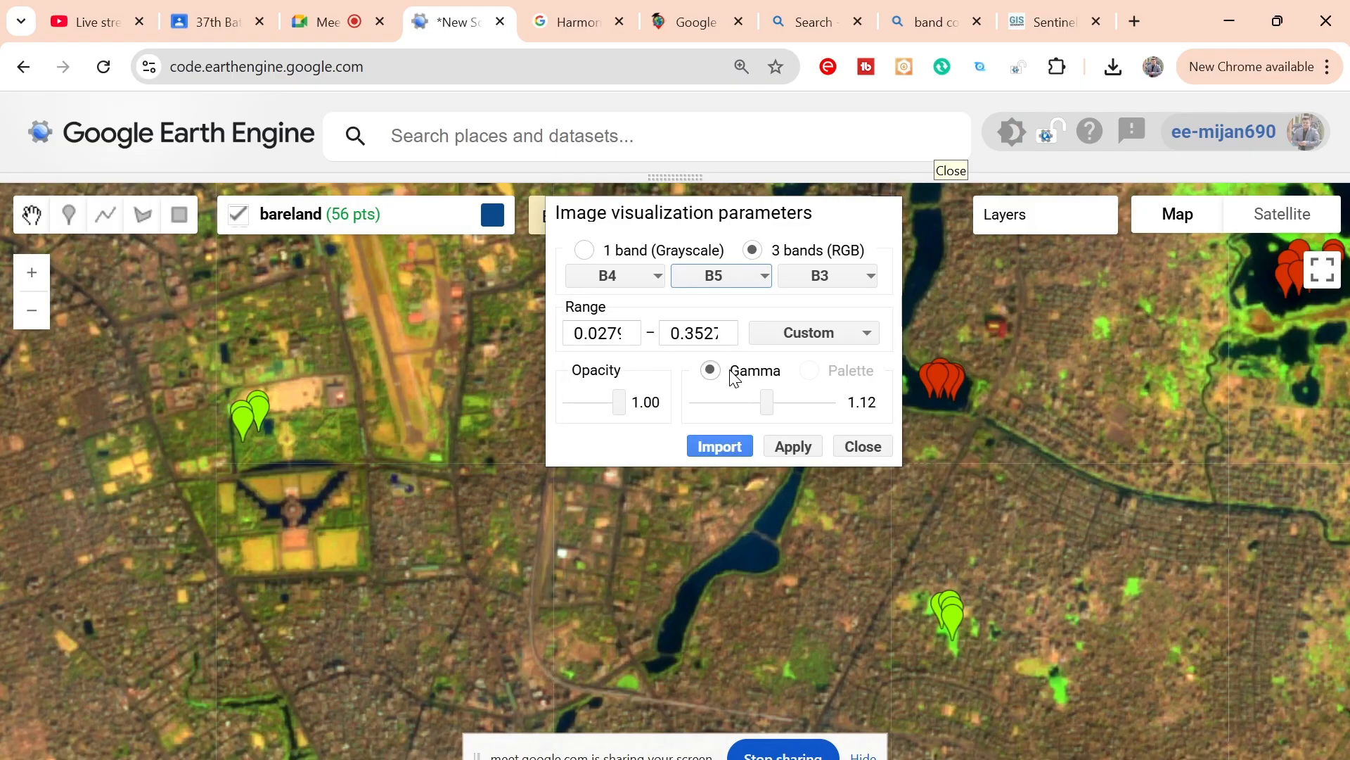
pyautogui.click(726, 280)
pyautogui.scroll(2, 735, 370)
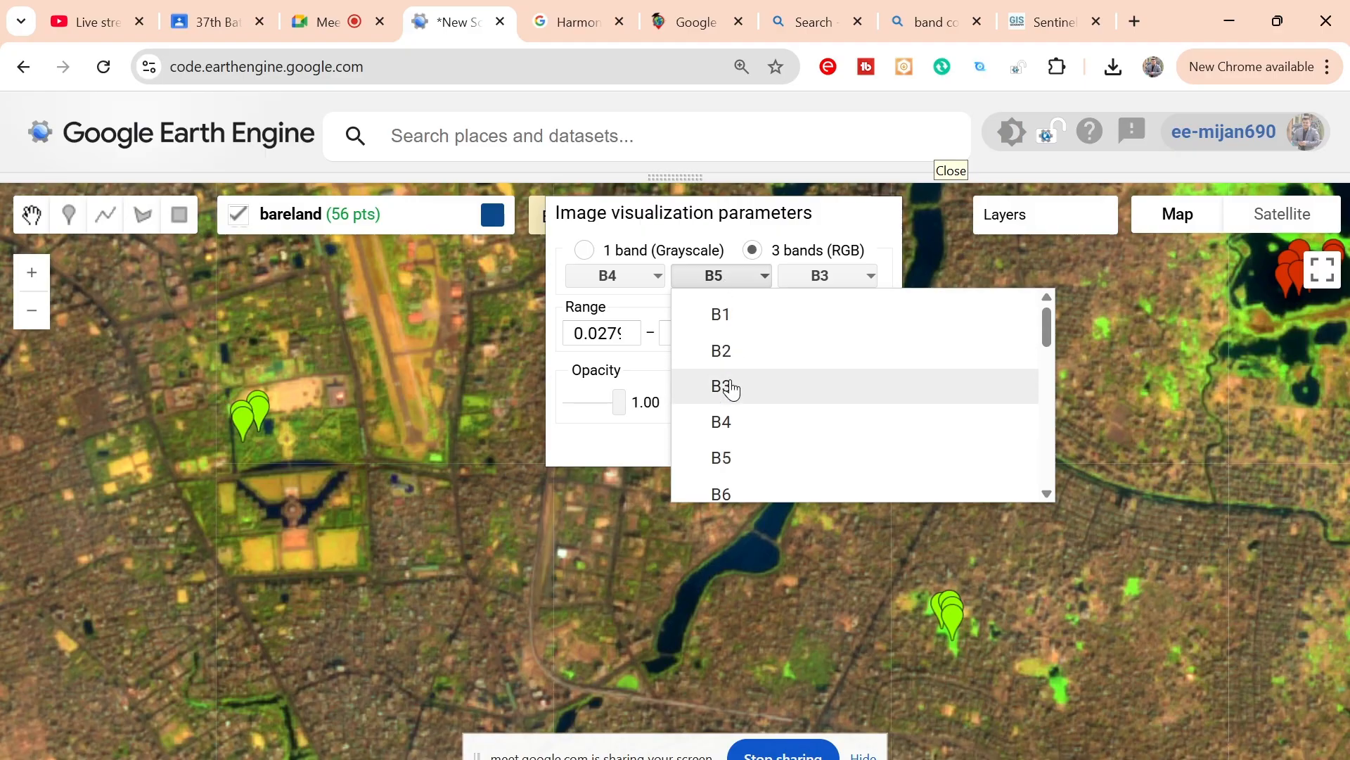
pyautogui.click(731, 388)
pyautogui.click(820, 275)
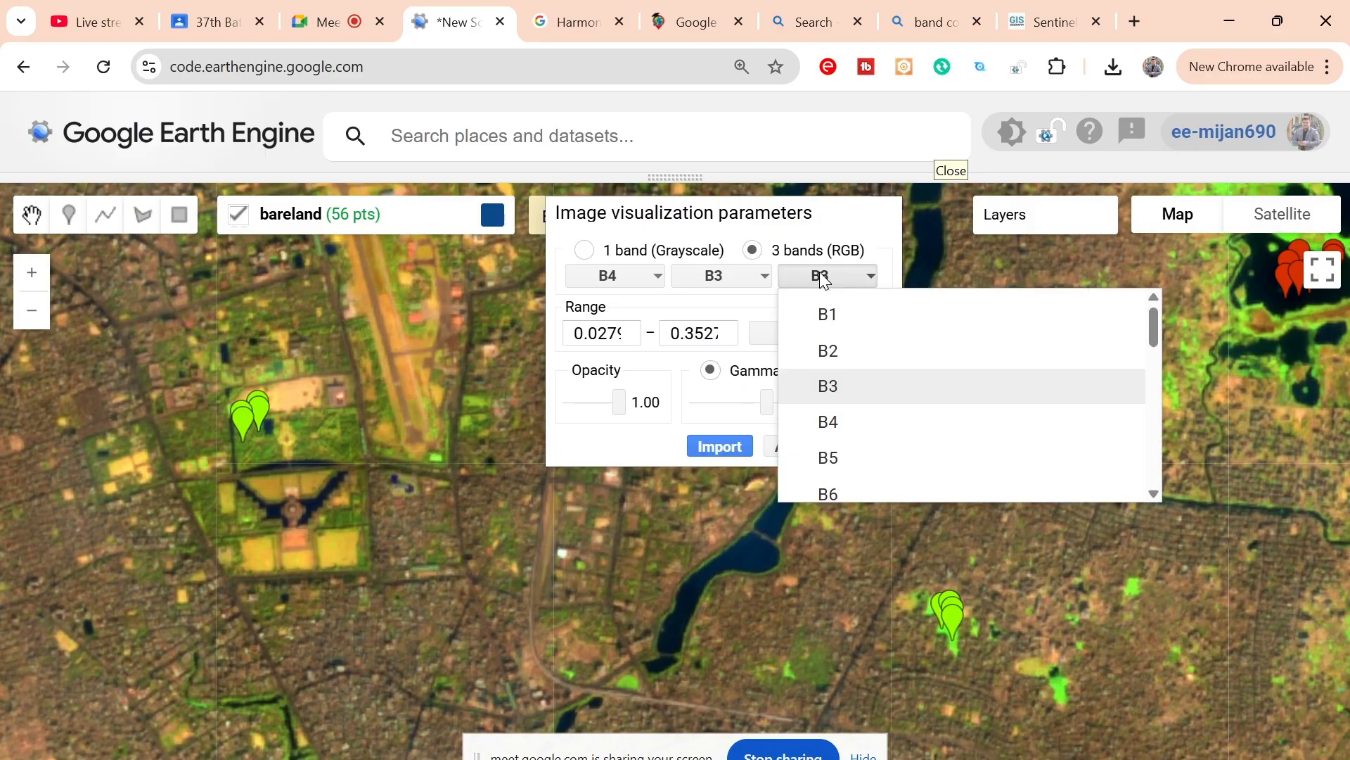
pyautogui.click(834, 357)
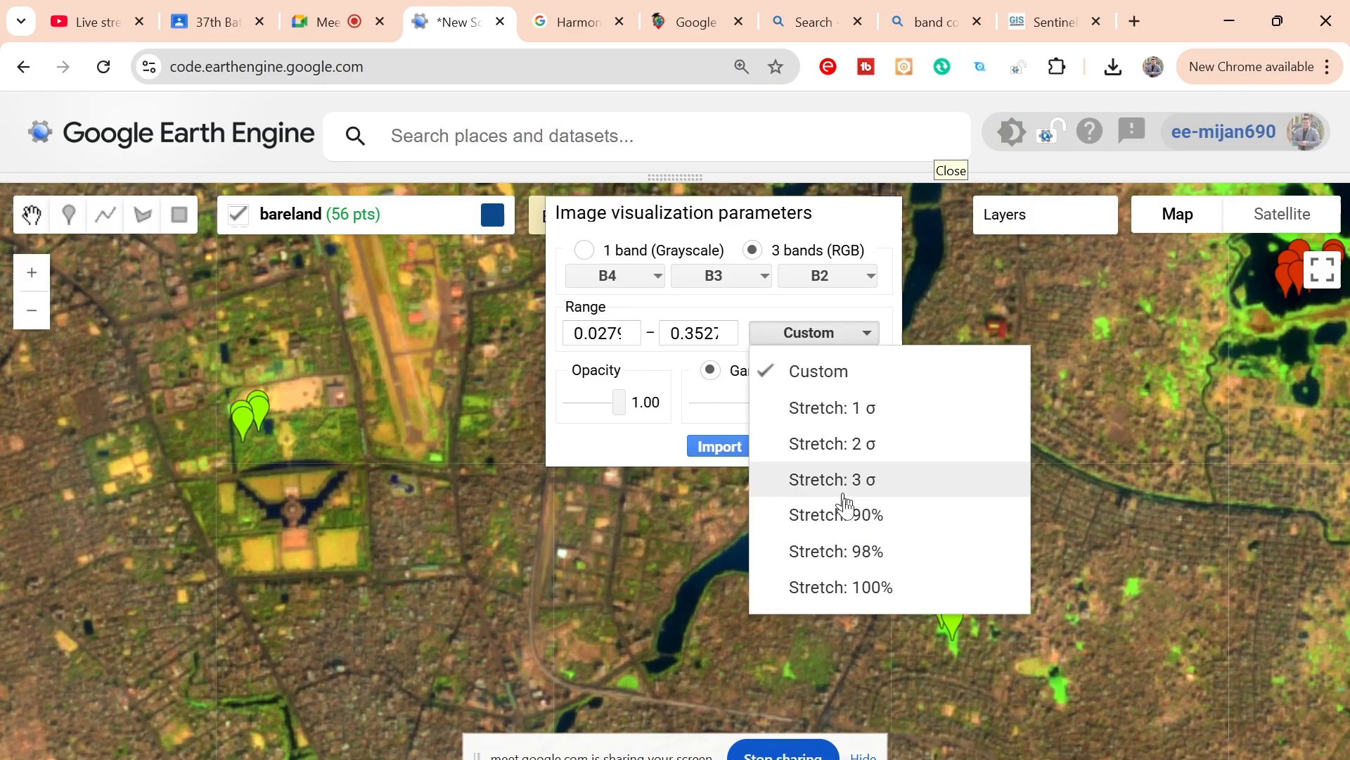
# Step: Stretch the Image layer's range to 98% and apply the visualization settings
pyautogui.click(851, 555)
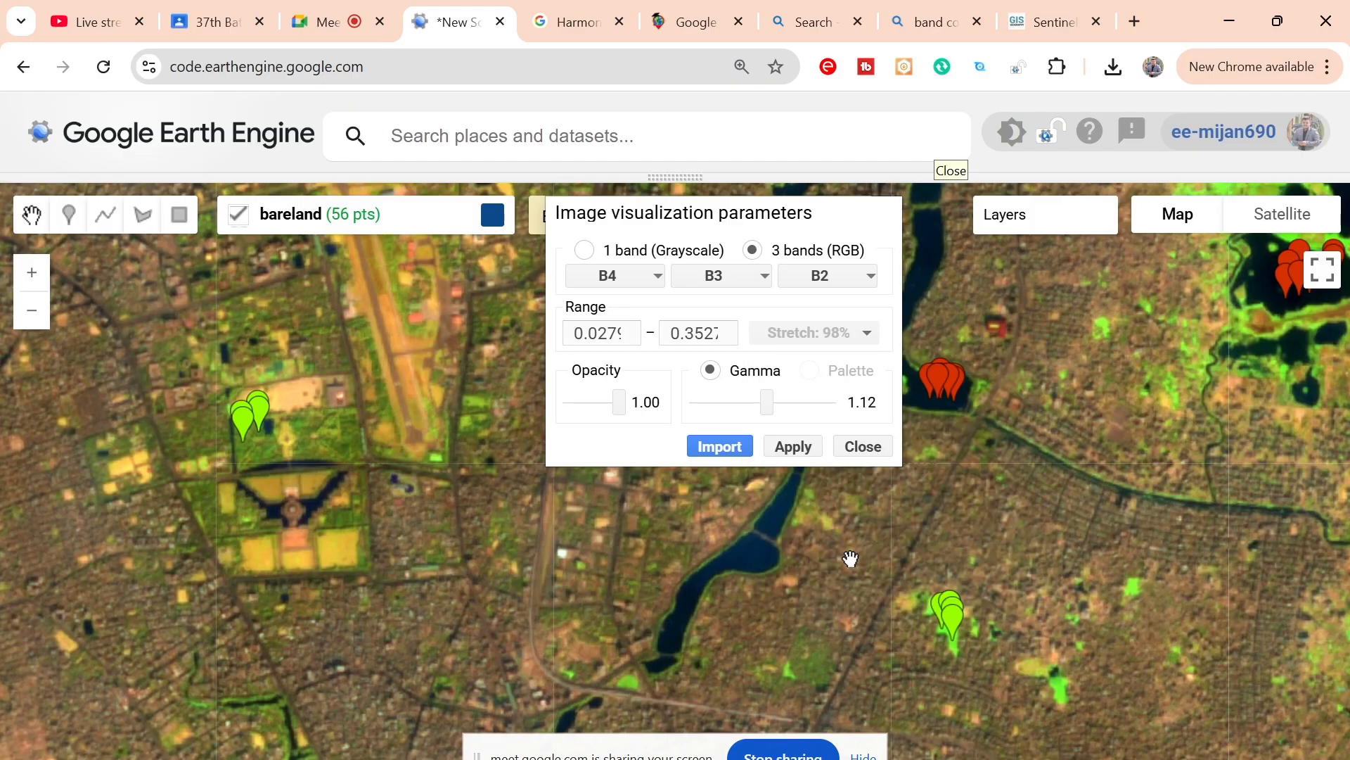
pyautogui.click(786, 454)
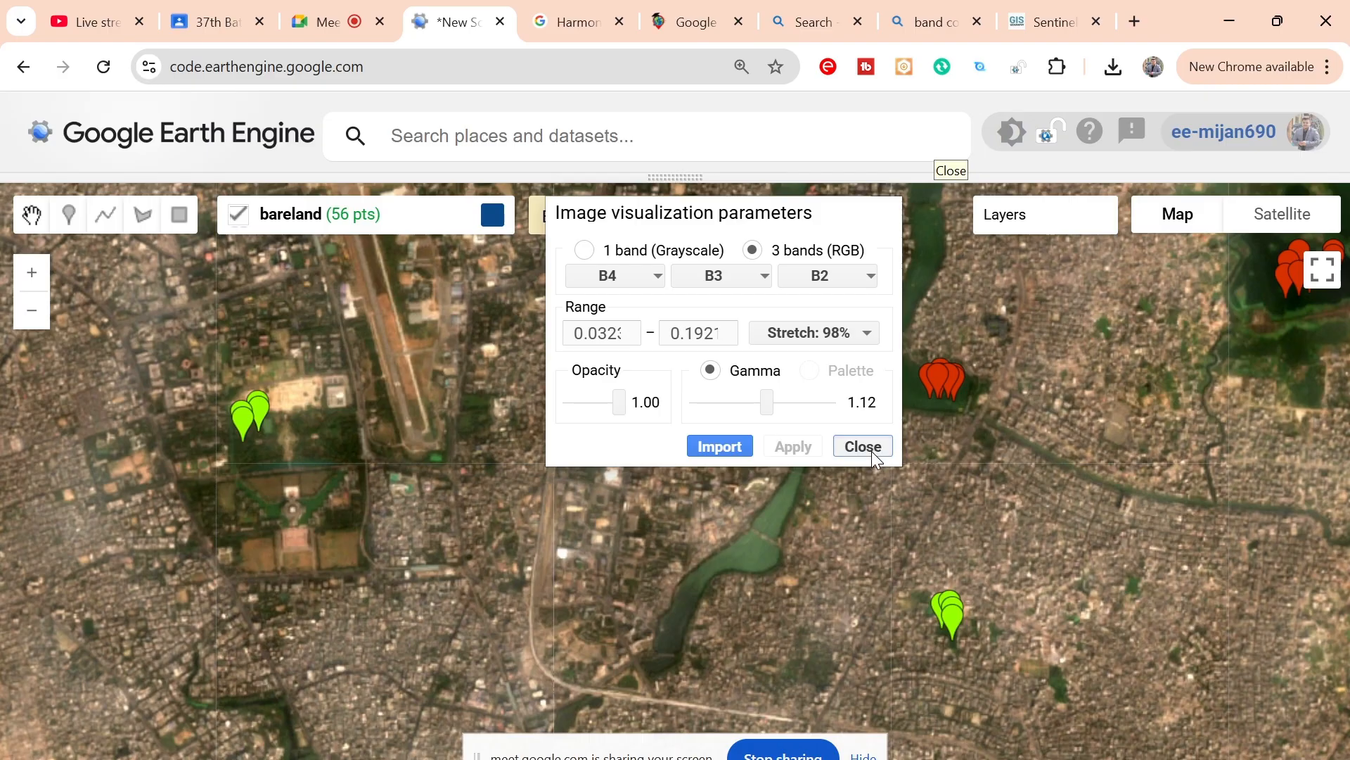
pyautogui.click(872, 452)
# Step: Inspect the built-up areas around the long lake in central Dhaka on the natural-colour image
pyautogui.moveTo(859, 548); pyautogui.dragTo(971, 287)
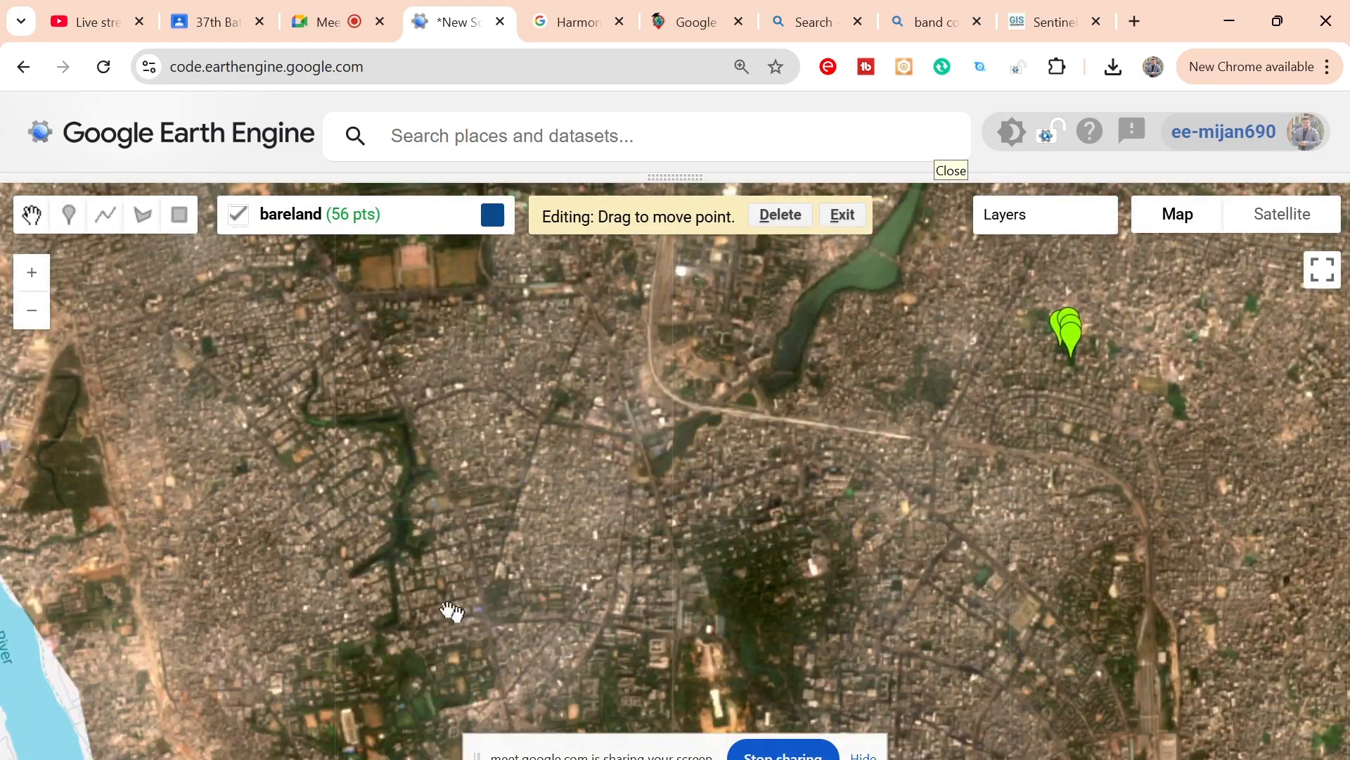
pyautogui.moveTo(584, 554); pyautogui.dragTo(428, 583)
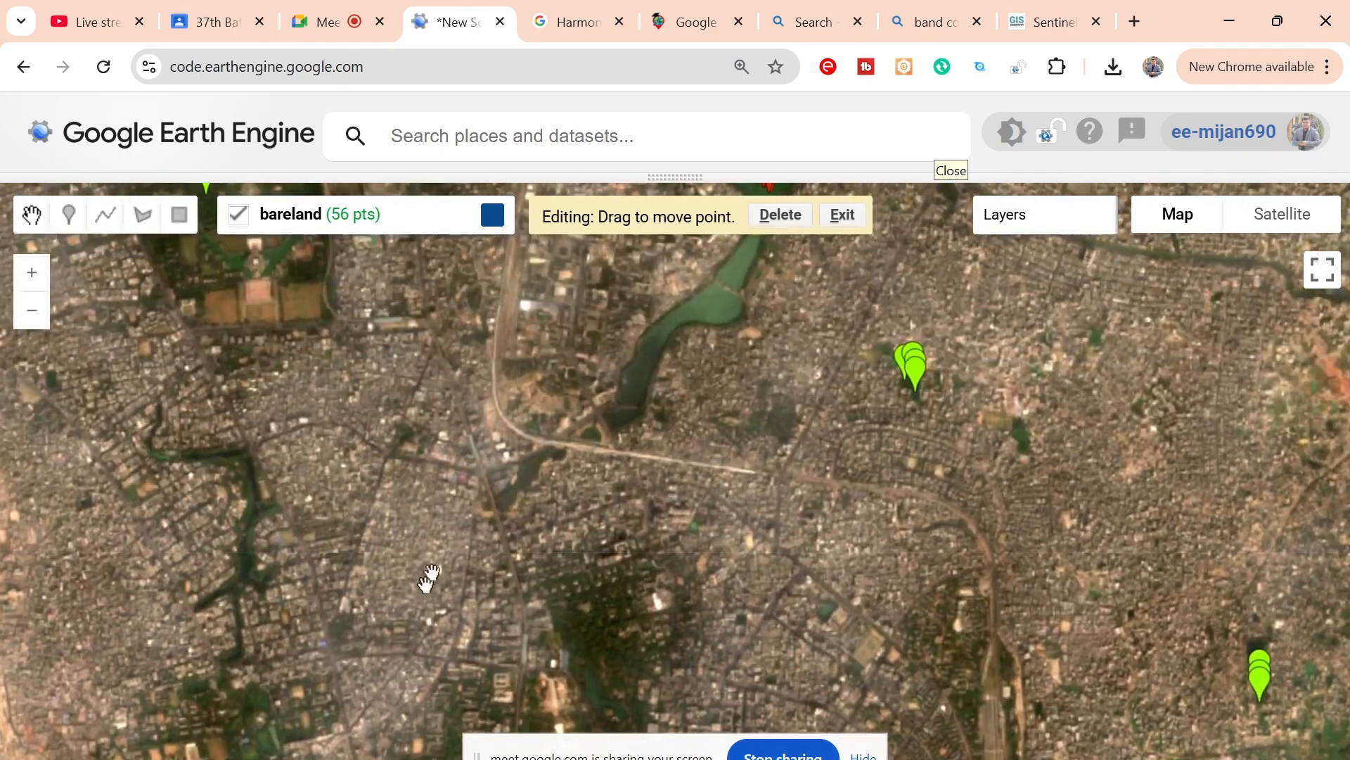
pyautogui.moveTo(486, 413); pyautogui.dragTo(501, 558)
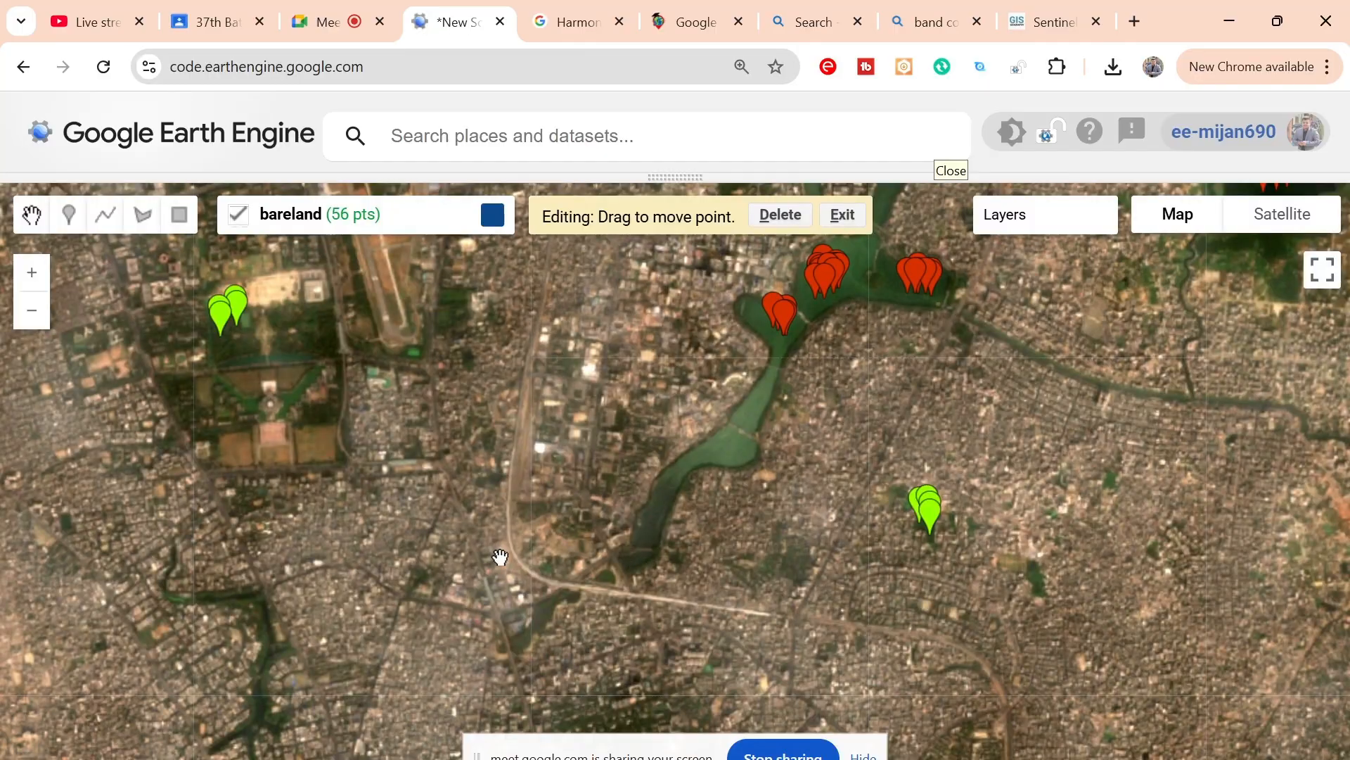
pyautogui.scroll(1, 601, 380)
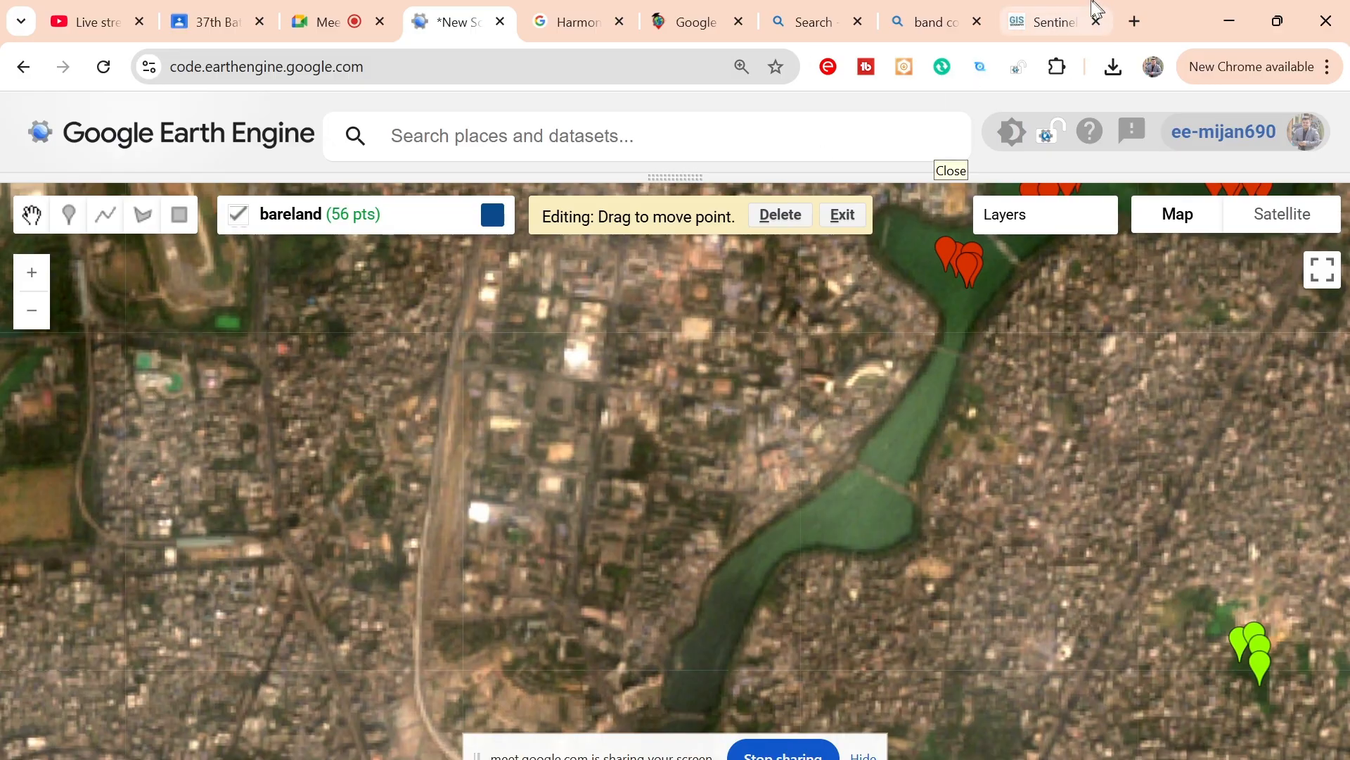
# Step: Look up the band table and the natural color combination on the GISGeography Sentinel-2 bands page
pyautogui.click(1041, 19)
pyautogui.scroll(10, 778, 352)
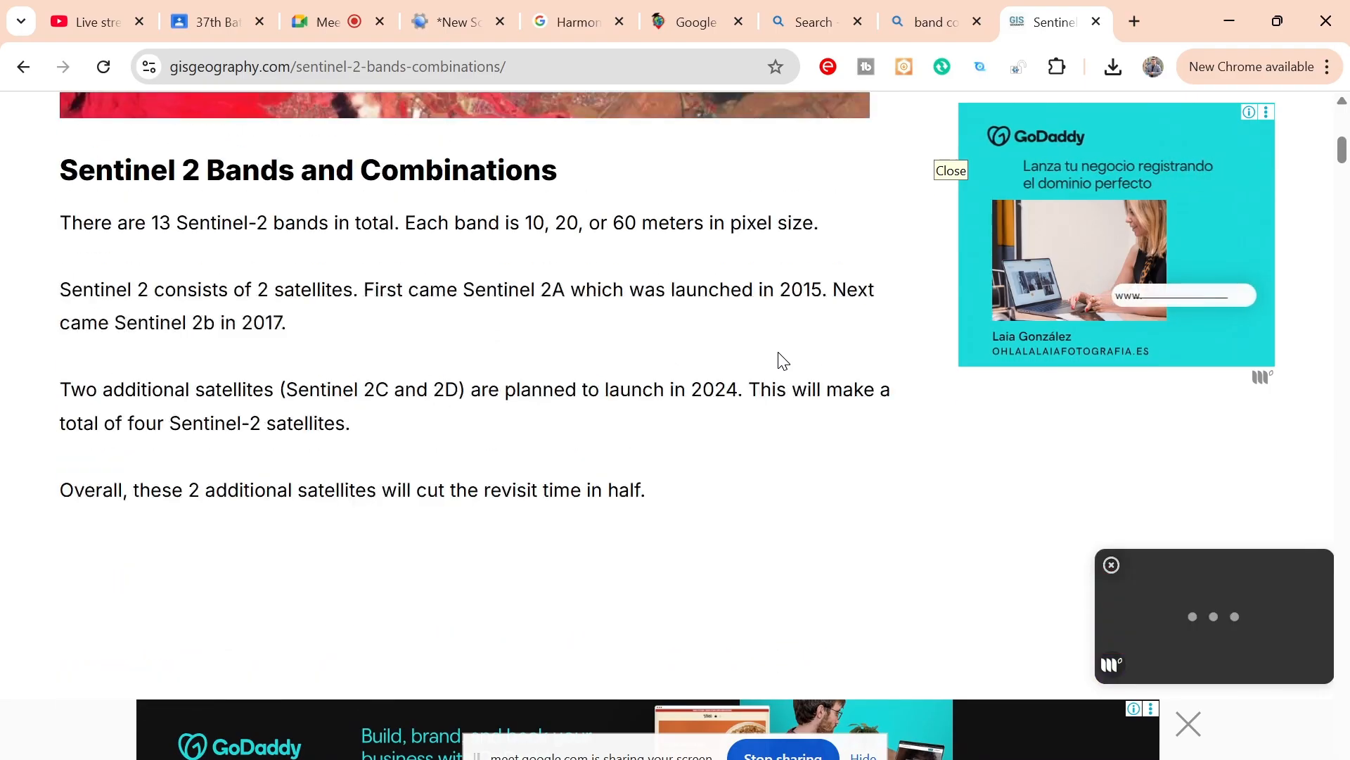
pyautogui.scroll(-3, 778, 352)
pyautogui.scroll(-10, 783, 361)
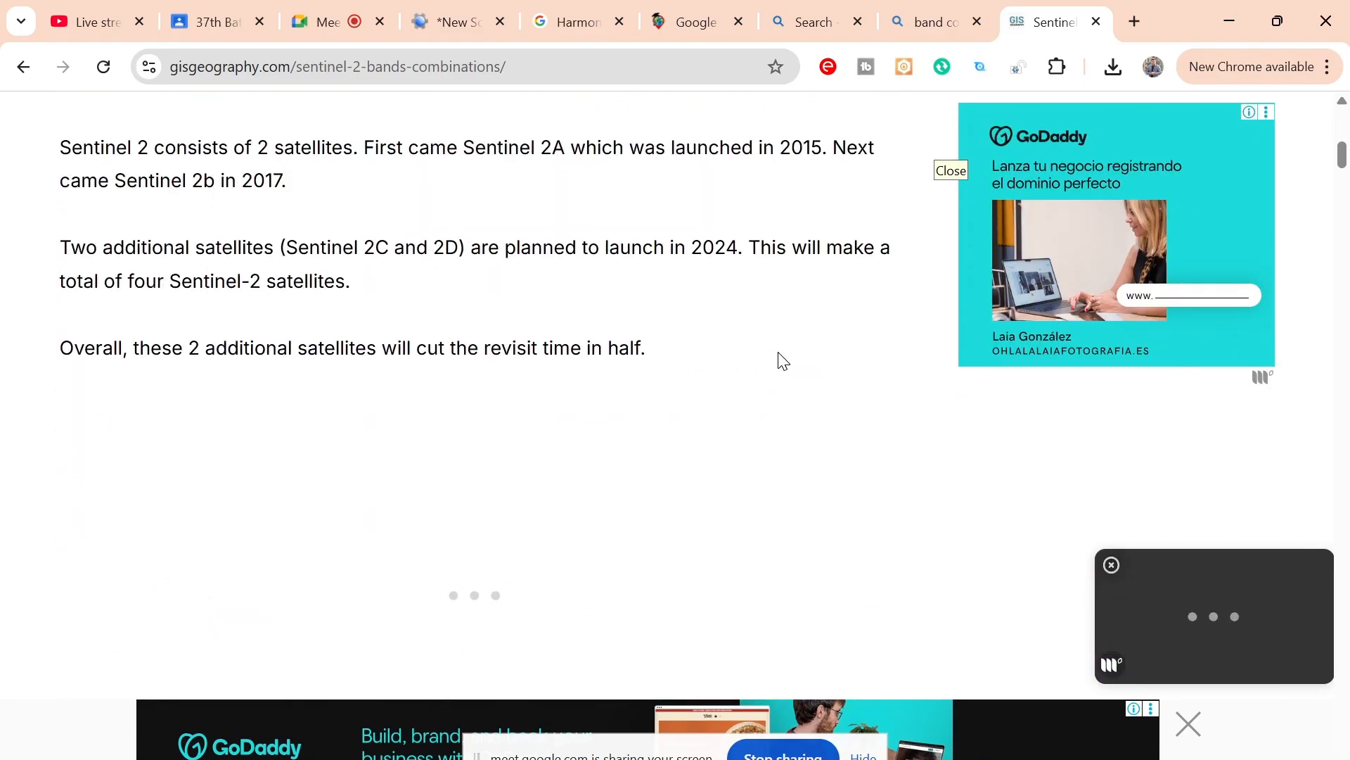
pyautogui.scroll(-20, 783, 361)
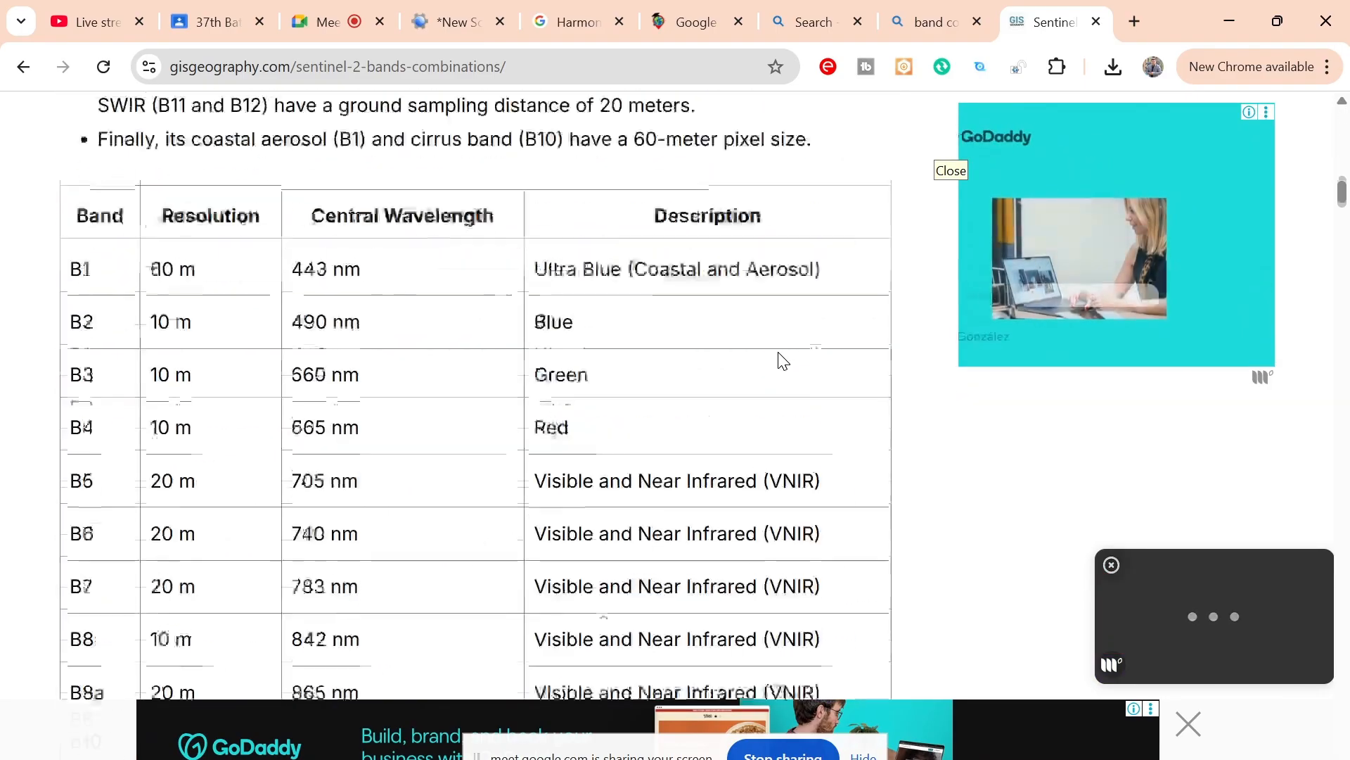
pyautogui.scroll(-1, 782, 361)
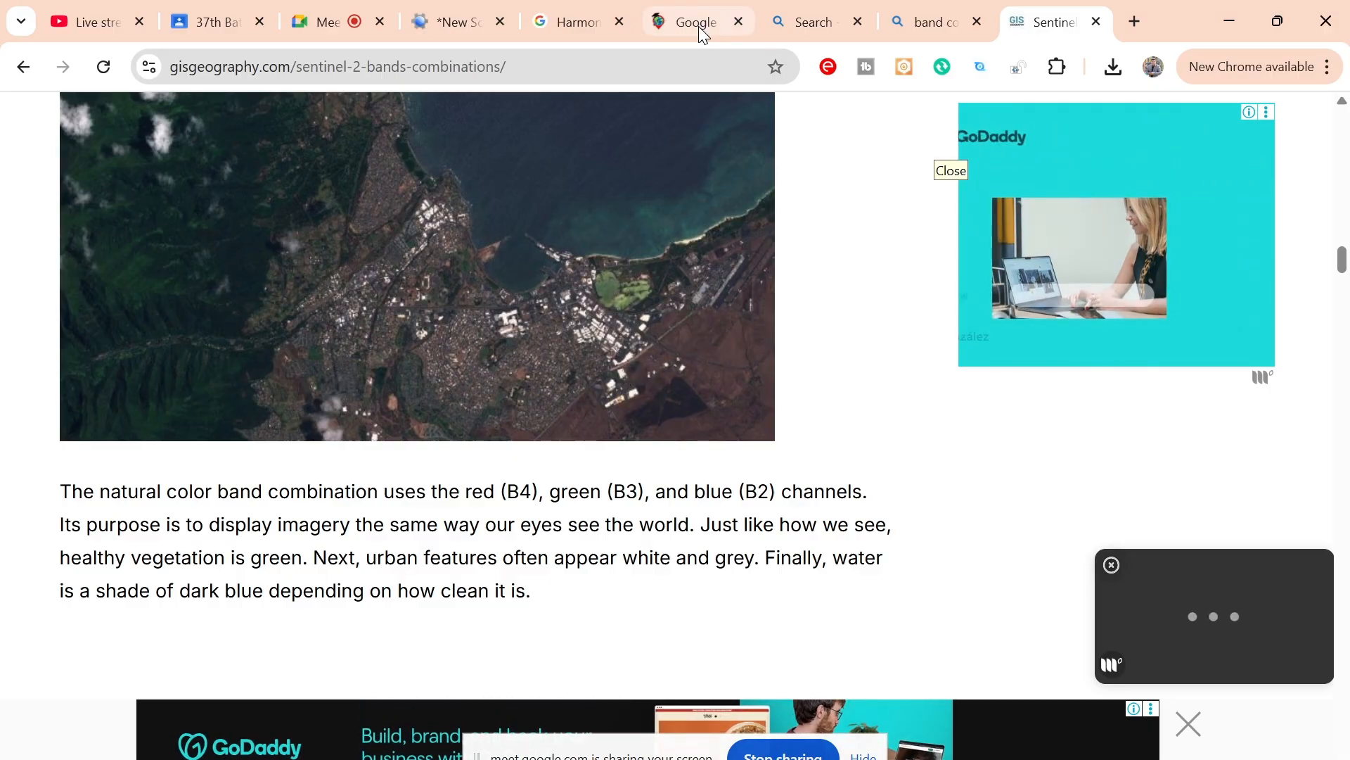
# Step: Switch back to Earth Engine and review the bands list in the script before returning to the enlarged map
pyautogui.moveTo(704, 35)
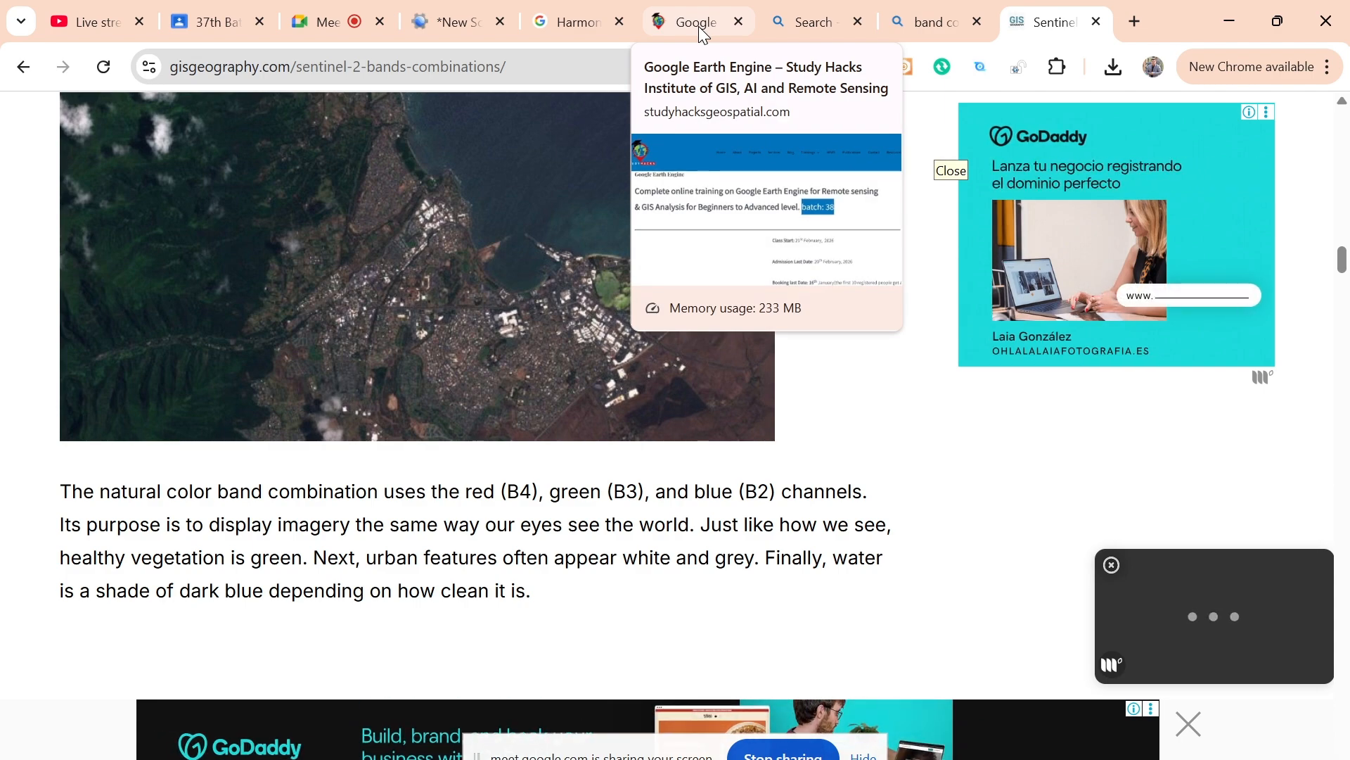
pyautogui.click(450, 17)
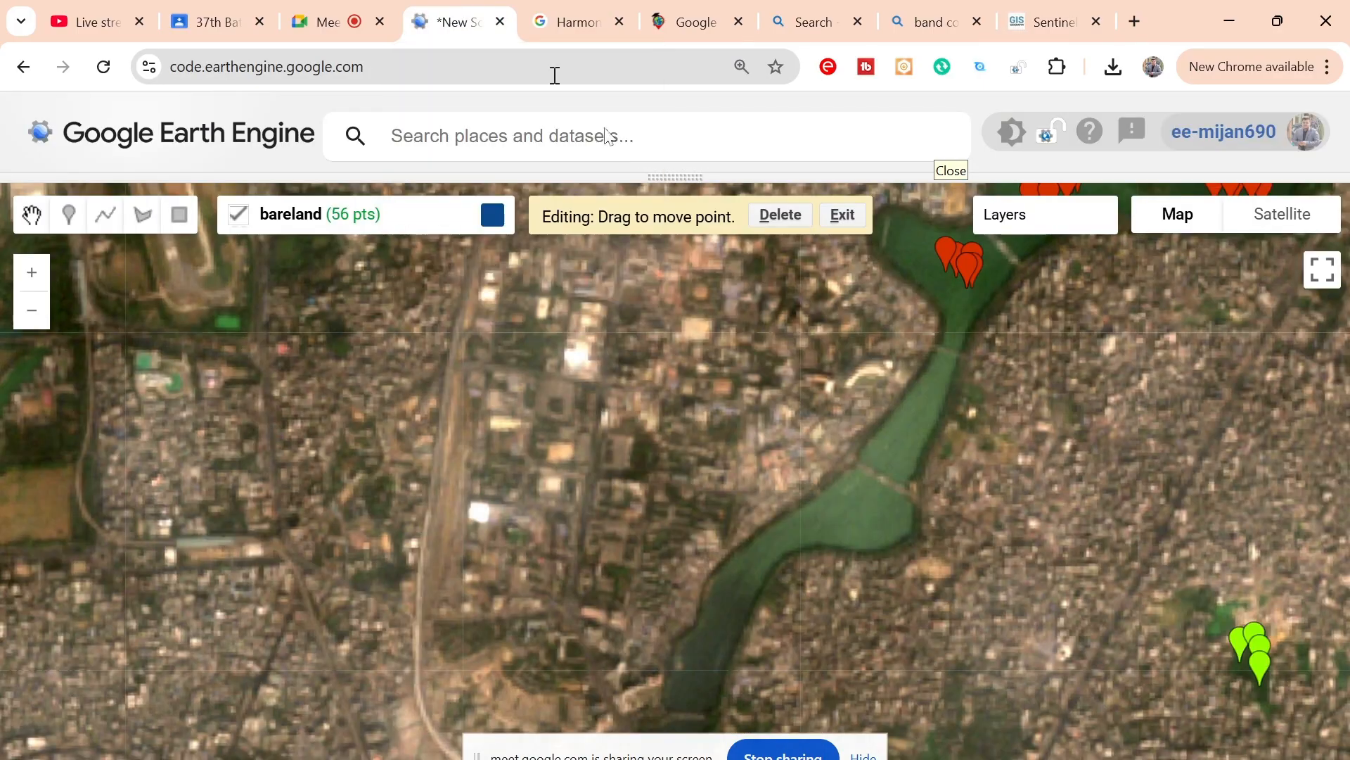
pyautogui.click(624, 176)
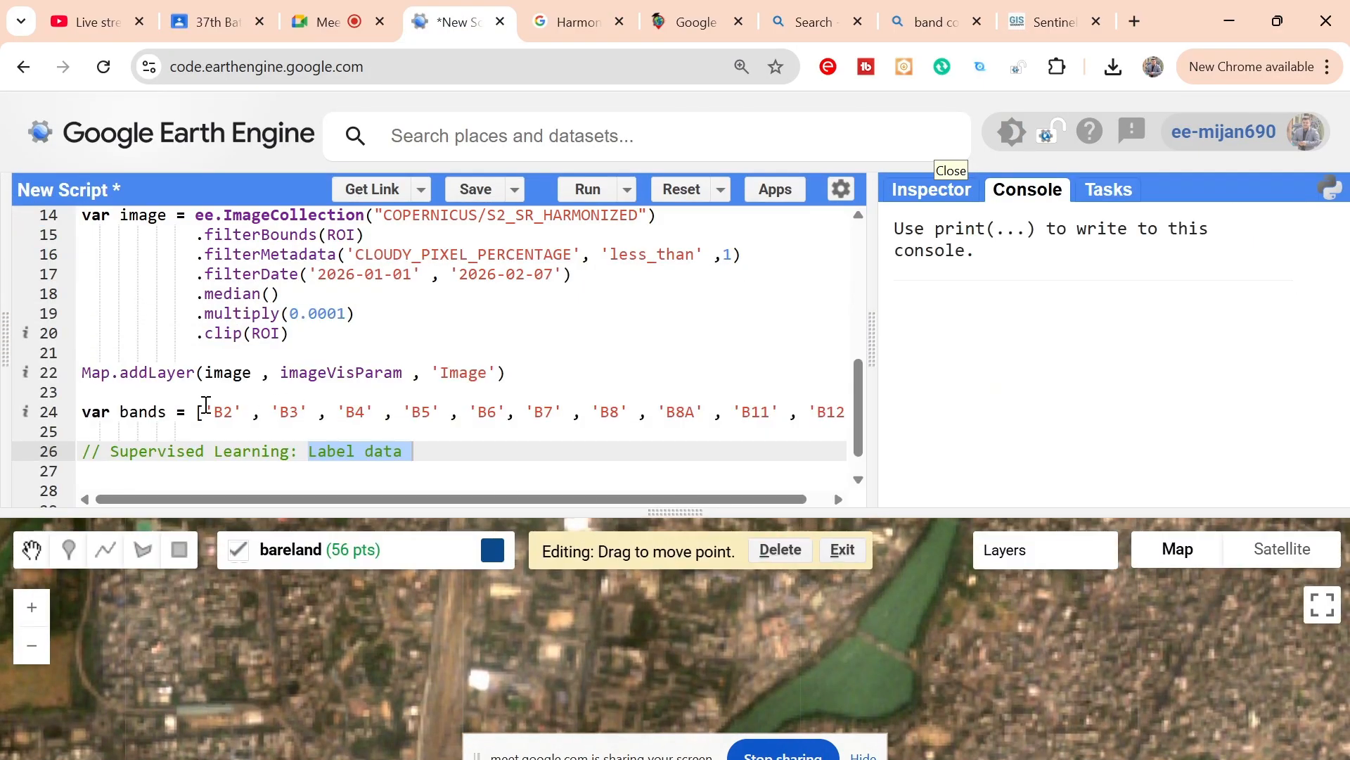
pyautogui.moveTo(206, 404); pyautogui.dragTo(854, 420)
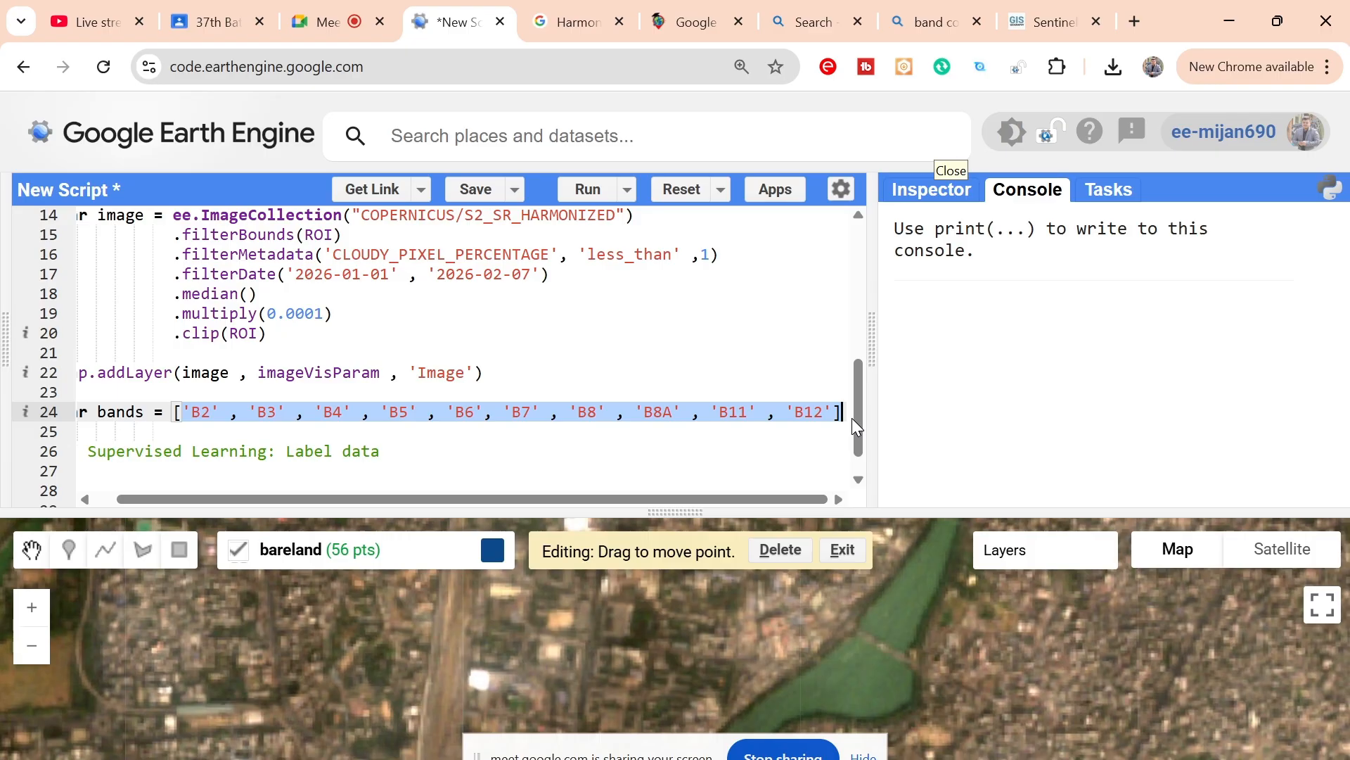
pyautogui.moveTo(711, 513); pyautogui.dragTo(726, 173)
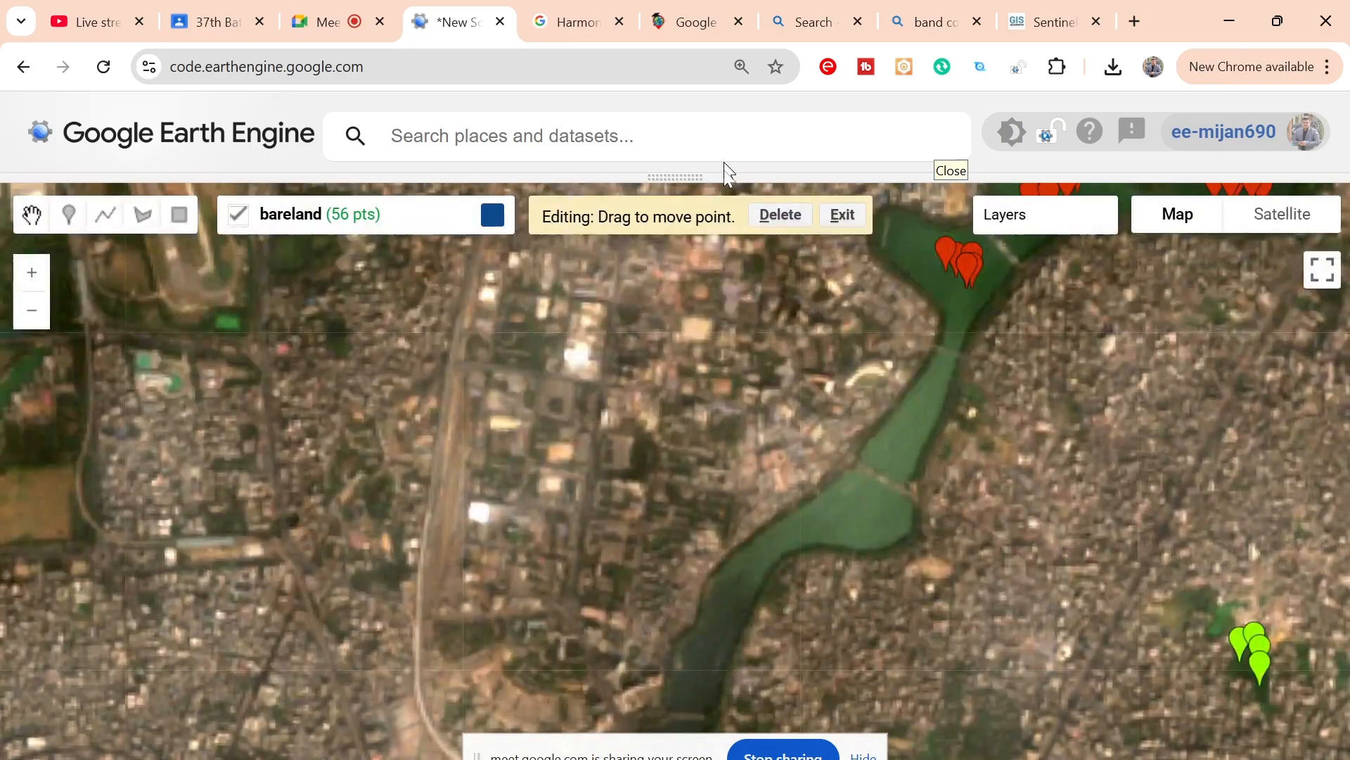
pyautogui.scroll(-2, 605, 403)
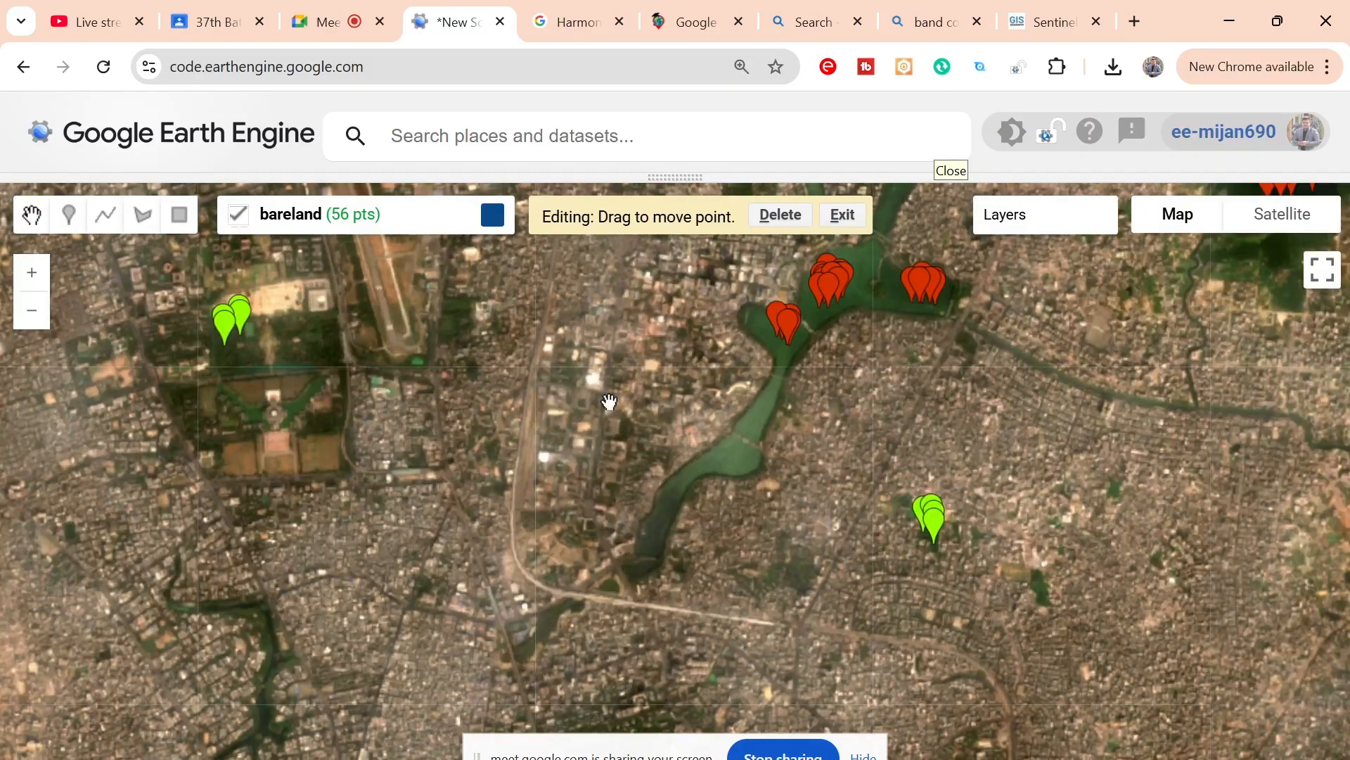
# Step: Create a new geometry layer for the training points and name it buildup
pyautogui.scroll(2, 609, 402)
pyautogui.moveTo(646, 364); pyautogui.dragTo(642, 443)
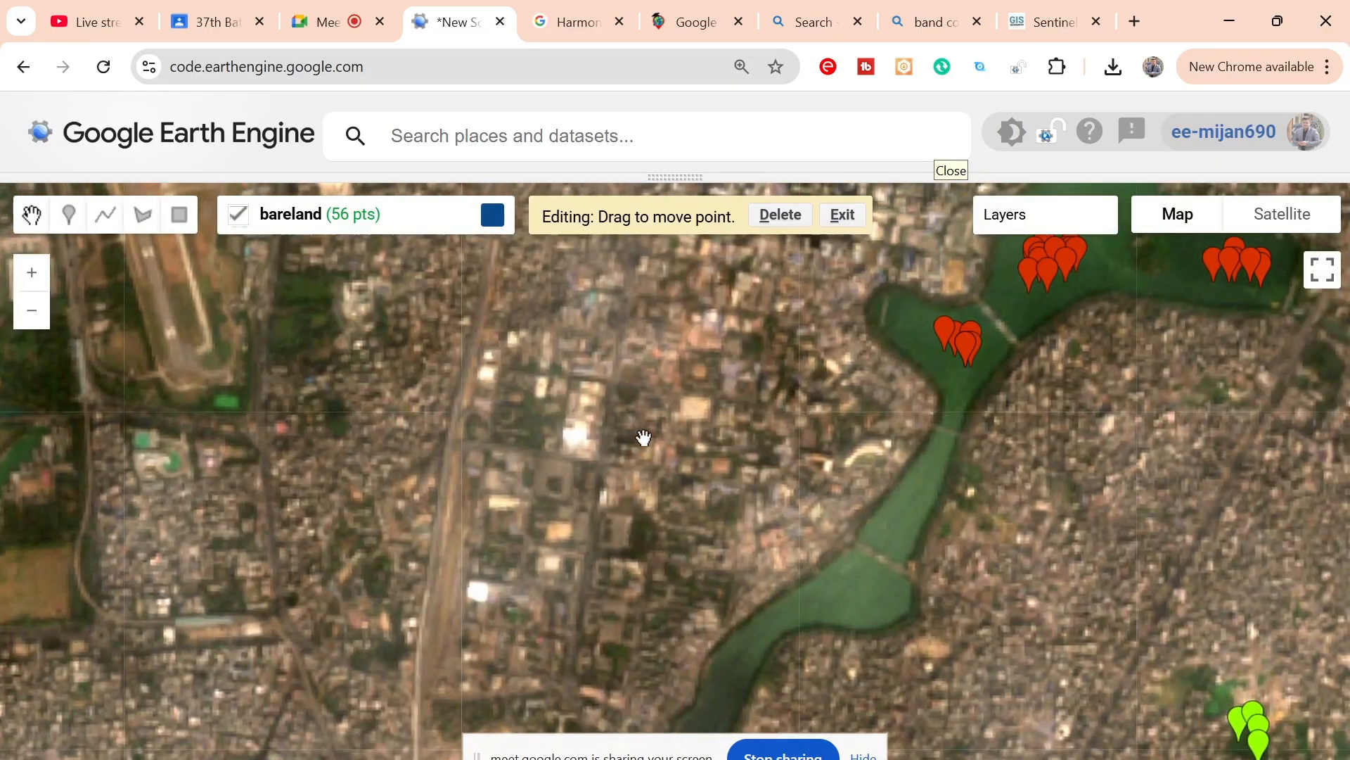
pyautogui.moveTo(334, 229)
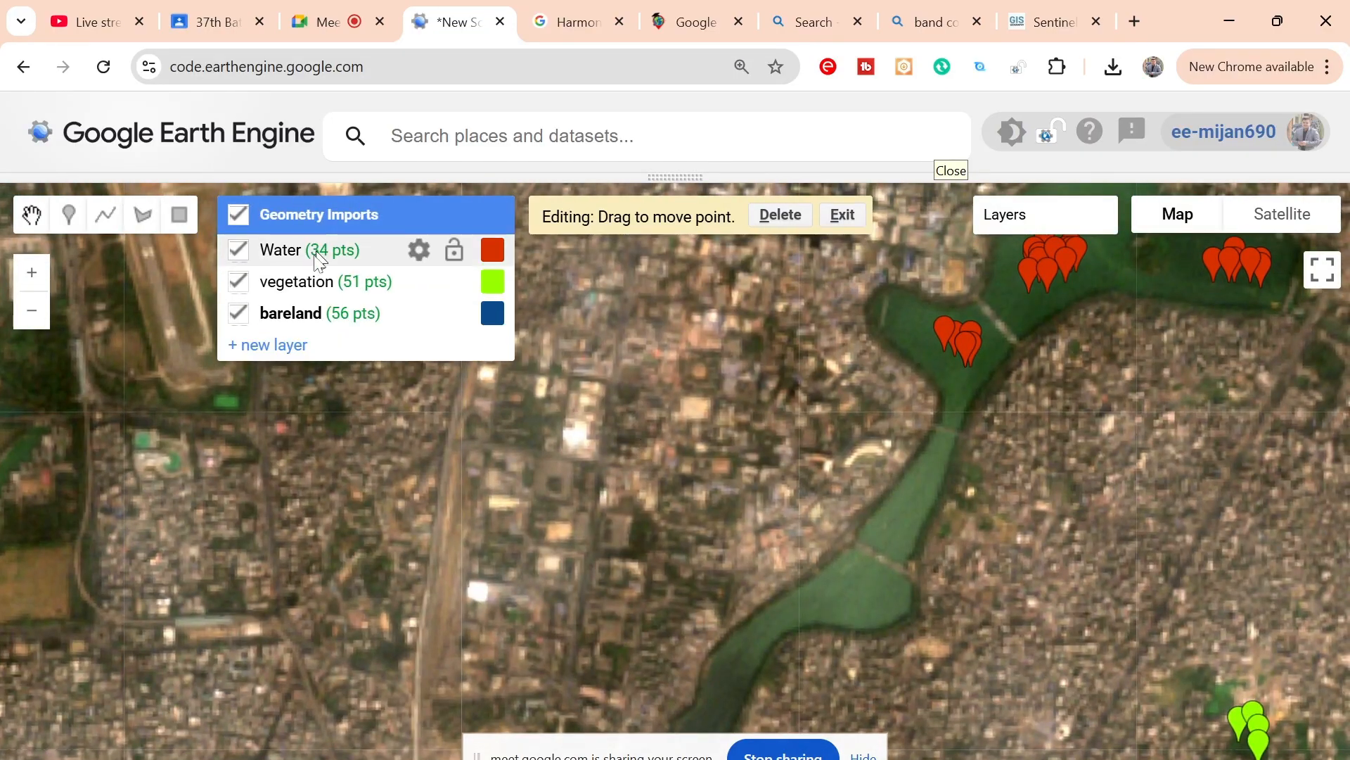
pyautogui.click(278, 345)
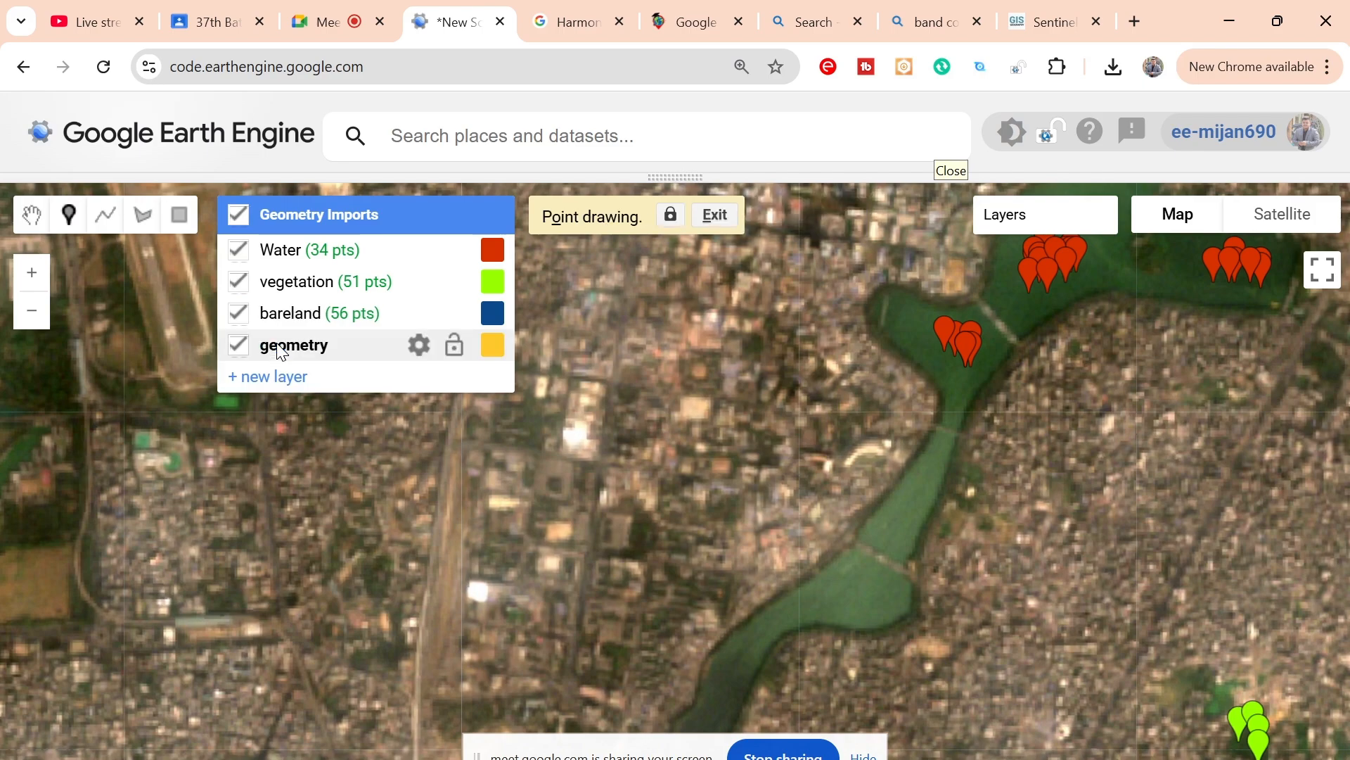
pyautogui.click(417, 346)
pyautogui.doubleClick(506, 348)
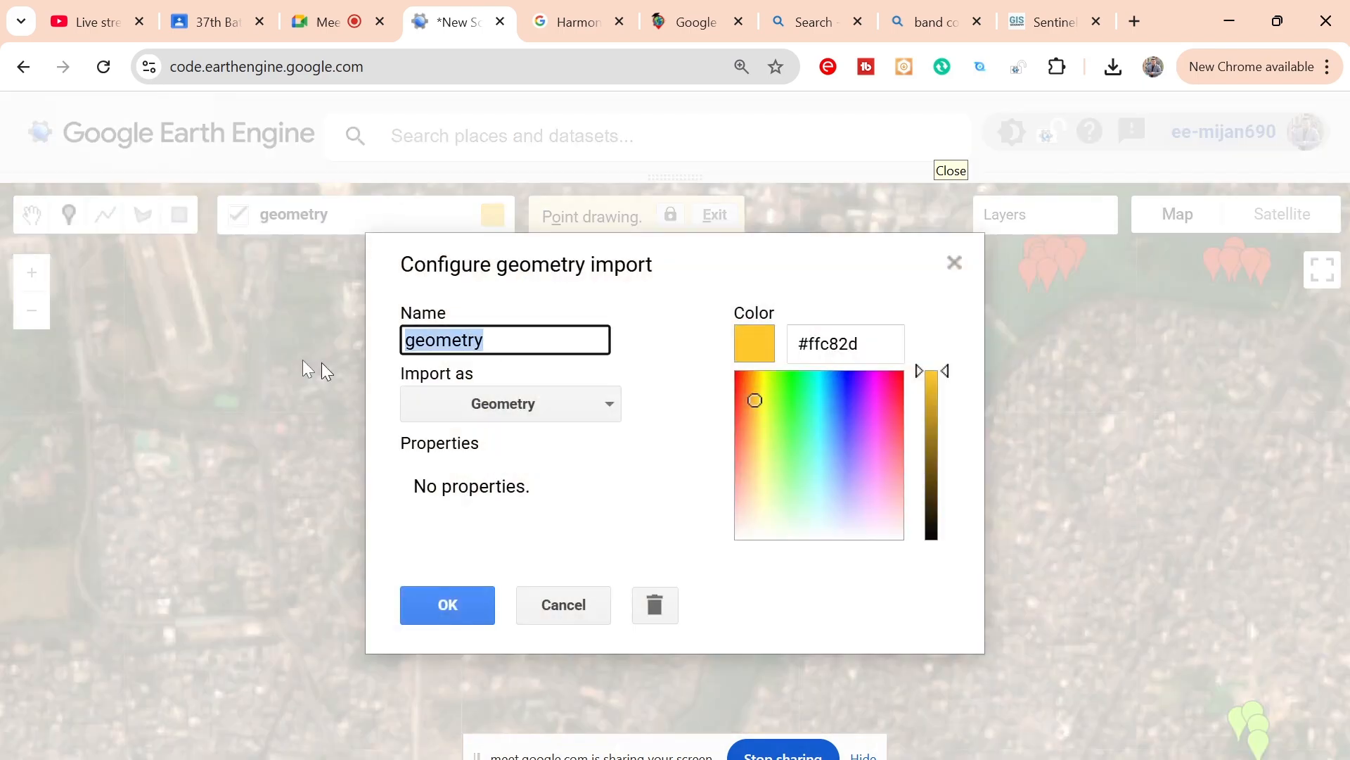
pyautogui.write('bui')
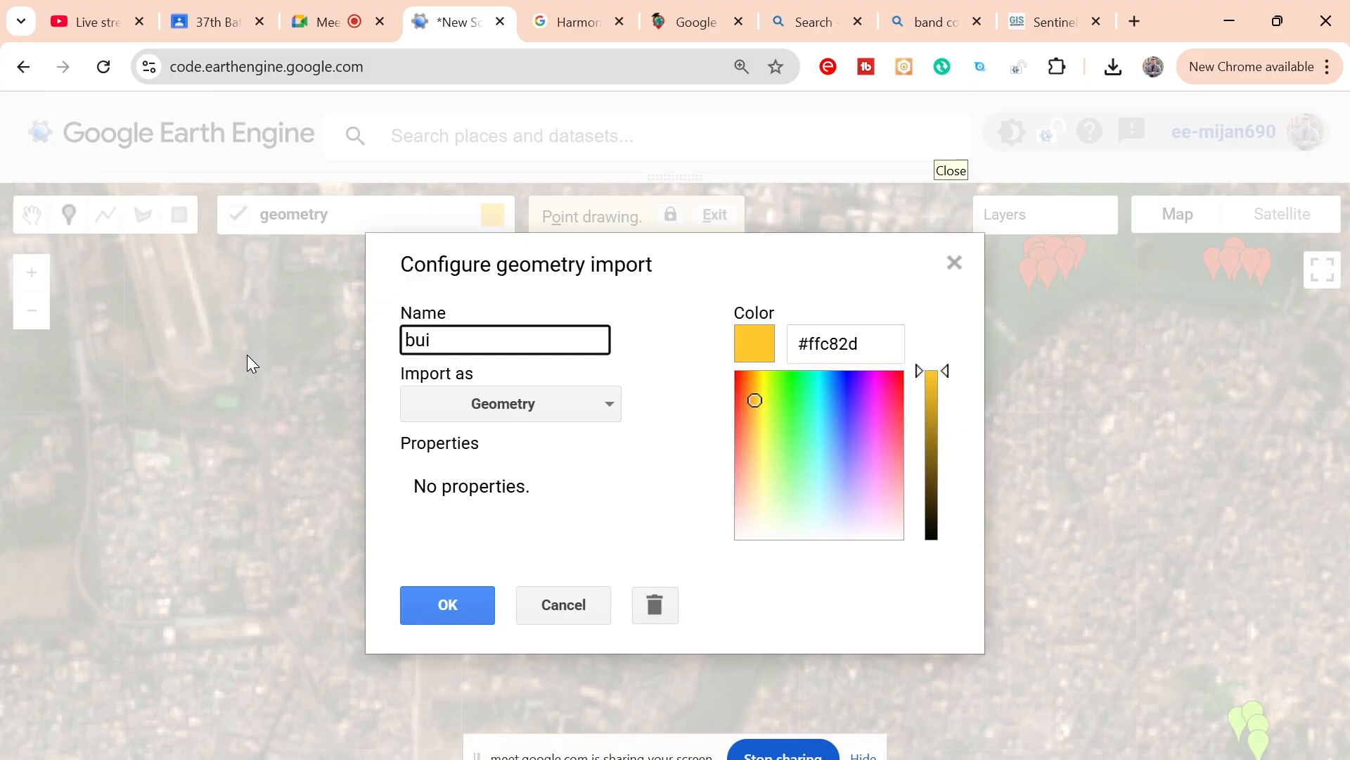
pyautogui.write('ldup')
# Step: Import the buildup layer as a FeatureCollection with the property Class set to 3 and accept the configuration
pyautogui.click(541, 398)
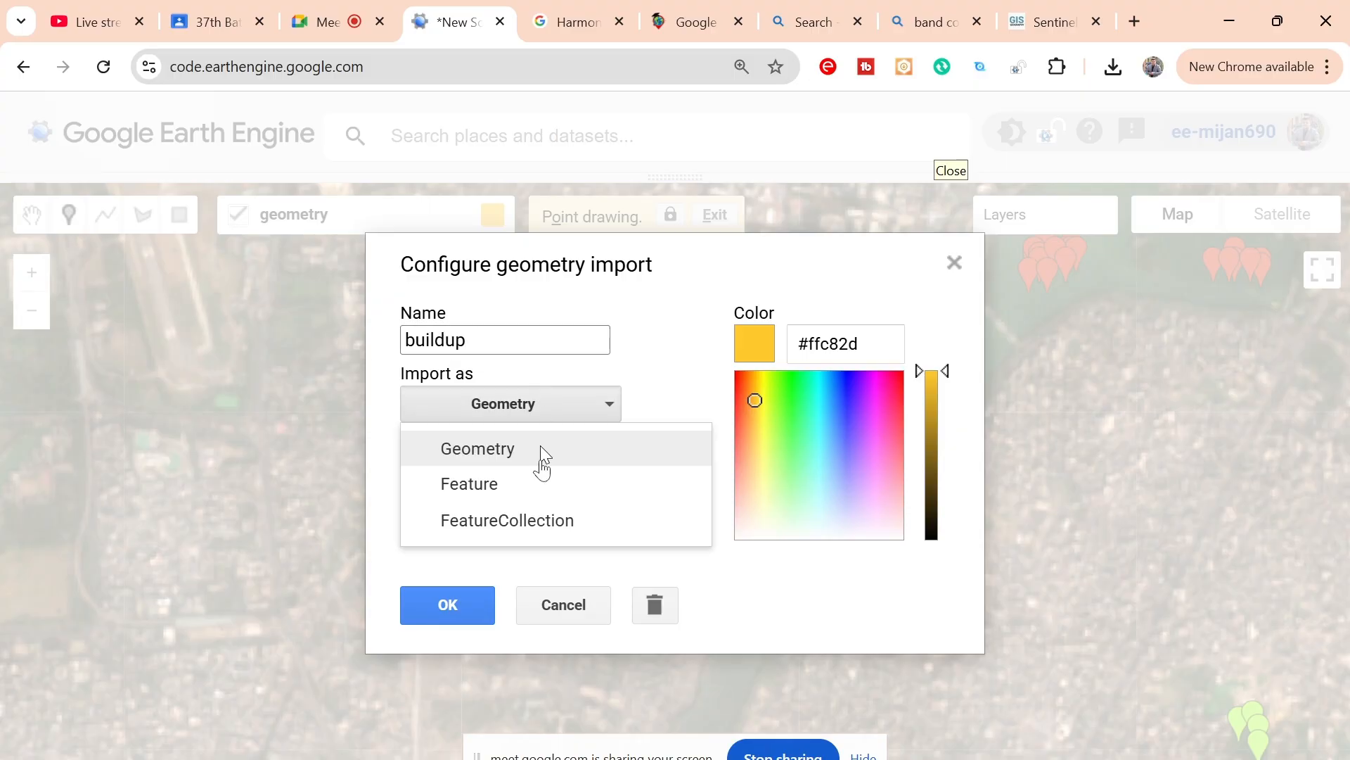
pyautogui.click(535, 529)
pyautogui.click(654, 492)
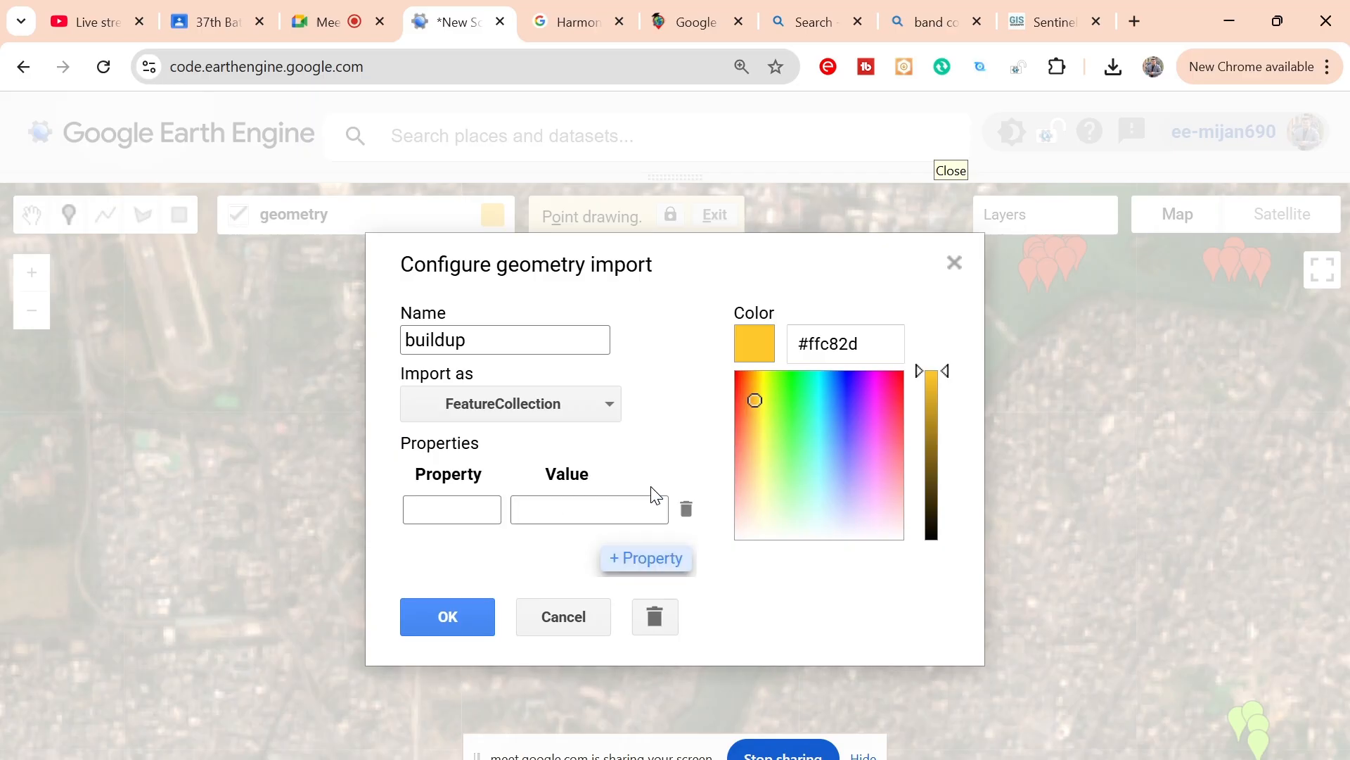
pyautogui.click(445, 512)
pyautogui.write('Class')
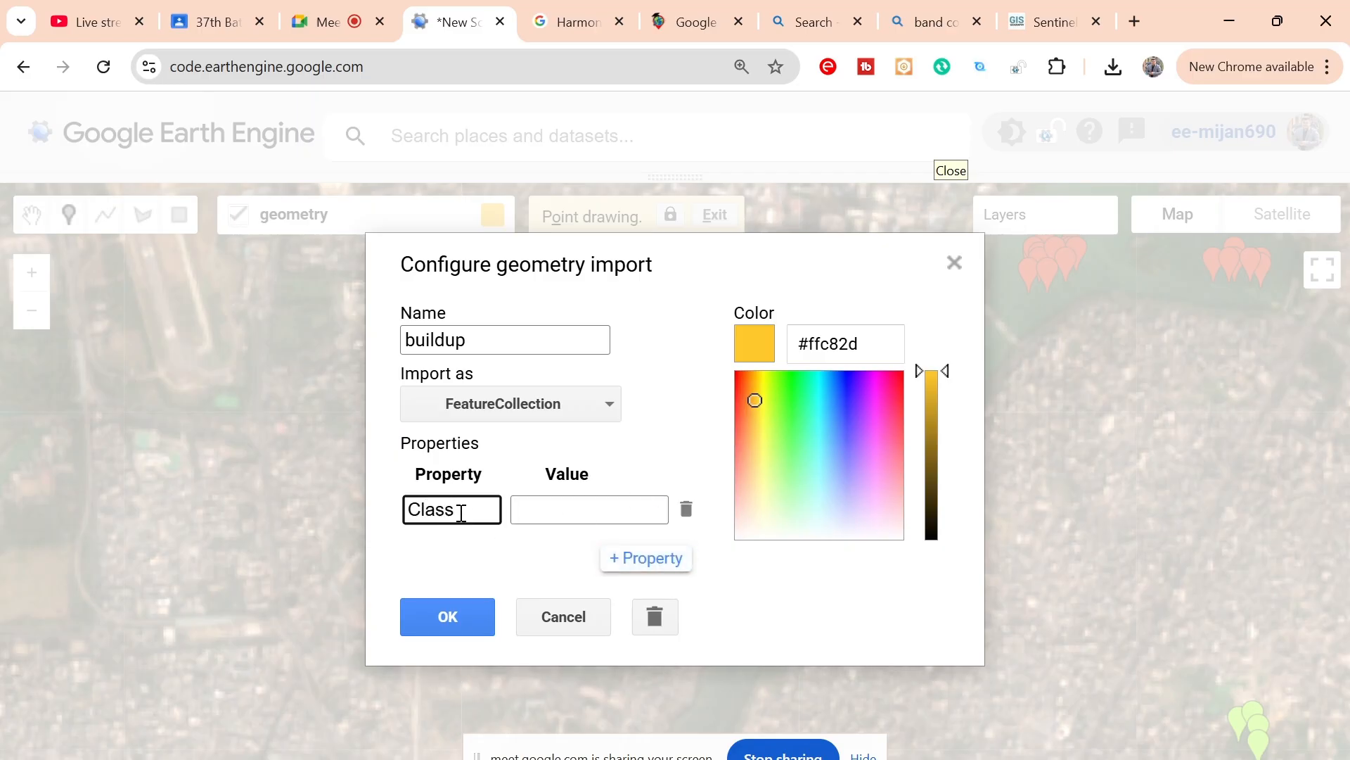
pyautogui.click(553, 512)
pyautogui.write('3')
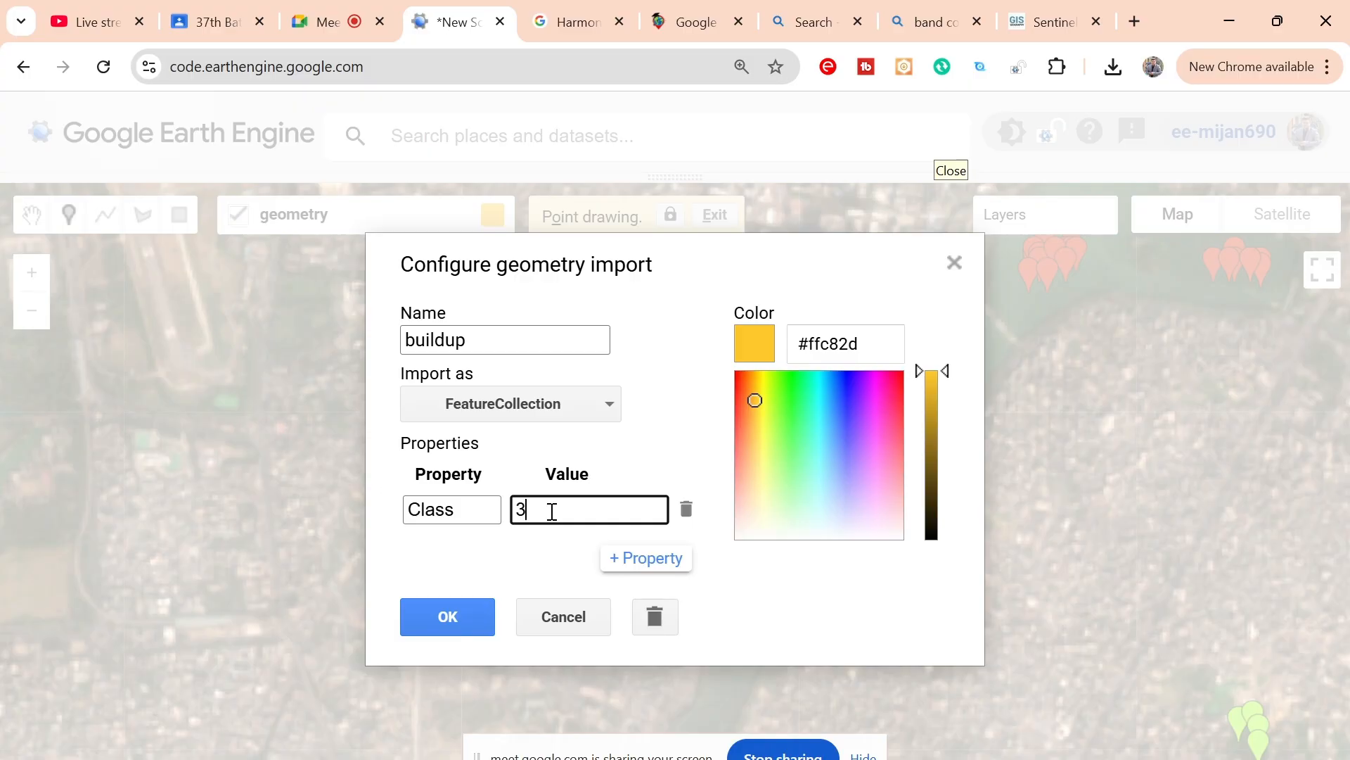
pyautogui.click(455, 607)
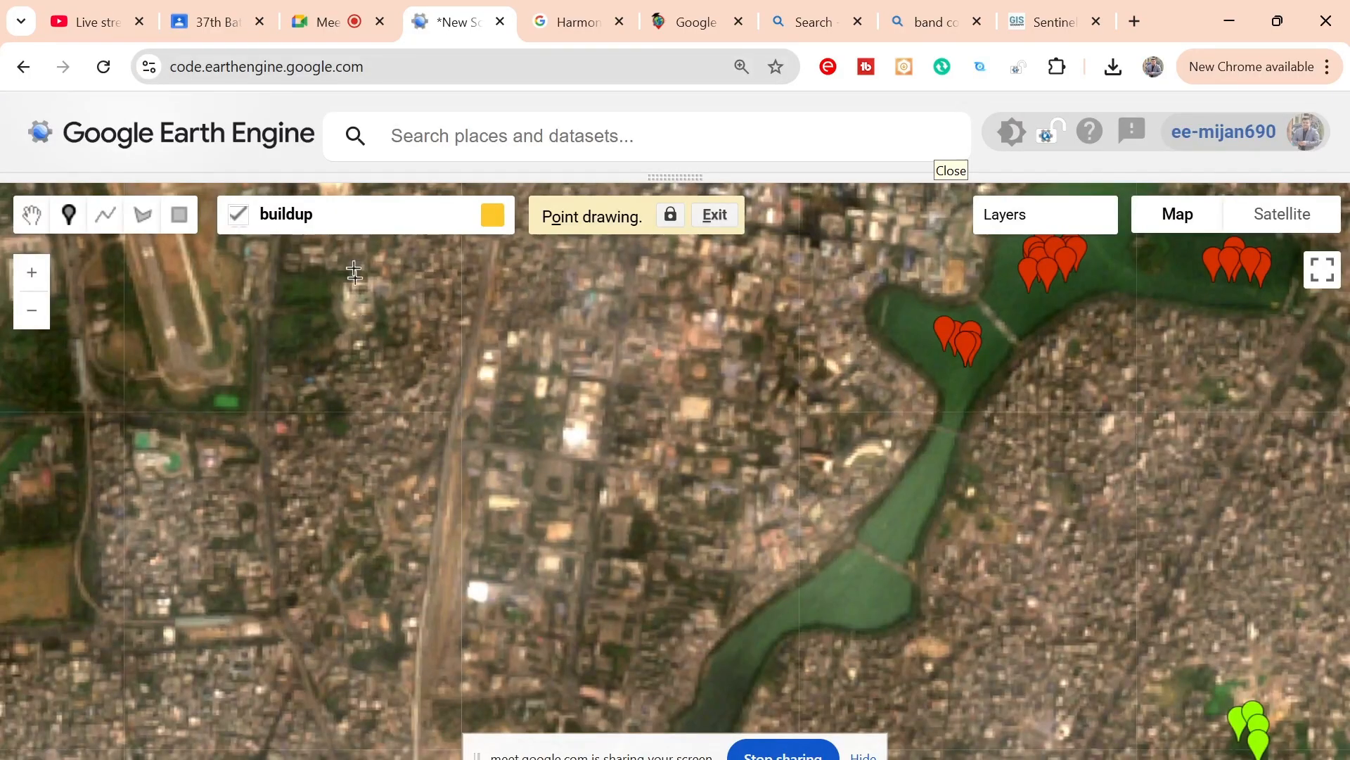
# Step: Place ten buildup points on the three bright building clusters just east of the long north-south corridor
pyautogui.moveTo(323, 255)
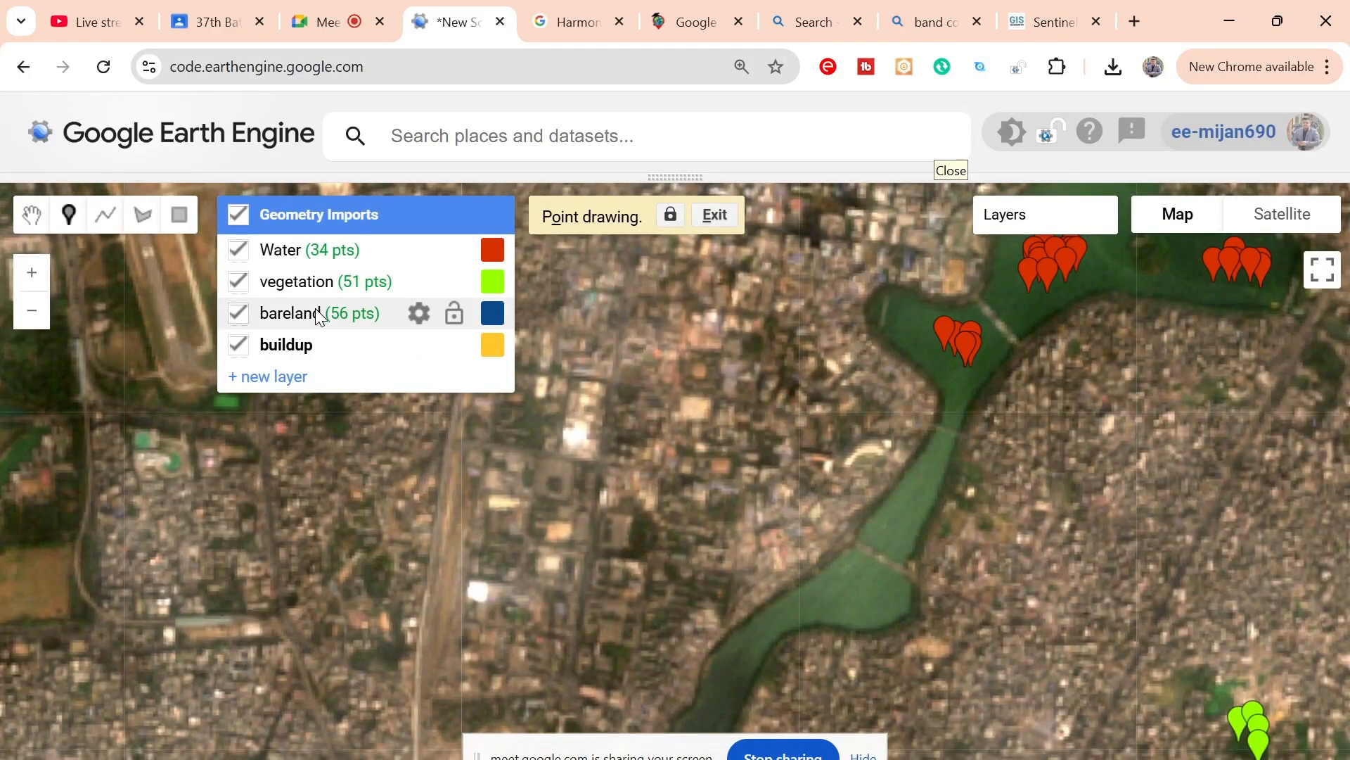
pyautogui.click(573, 440)
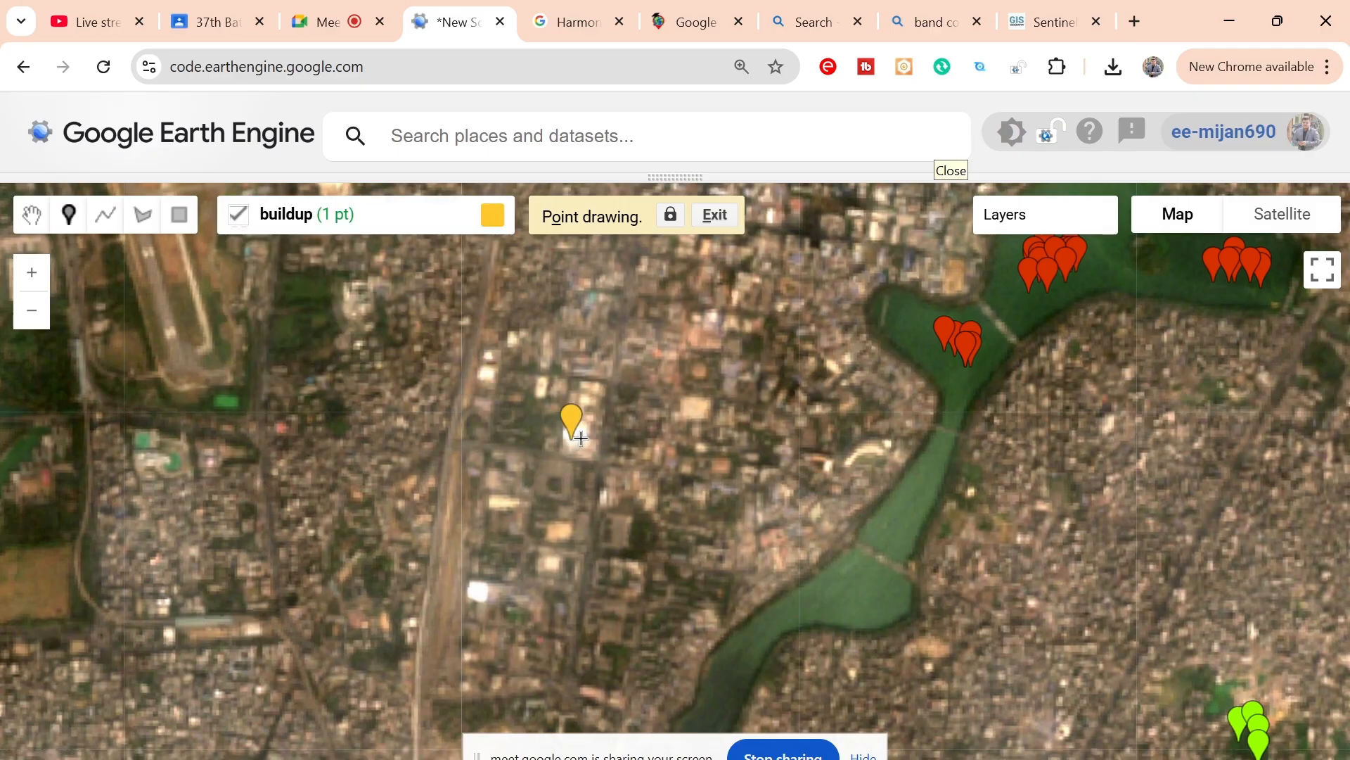
pyautogui.click(580, 439)
pyautogui.click(579, 440)
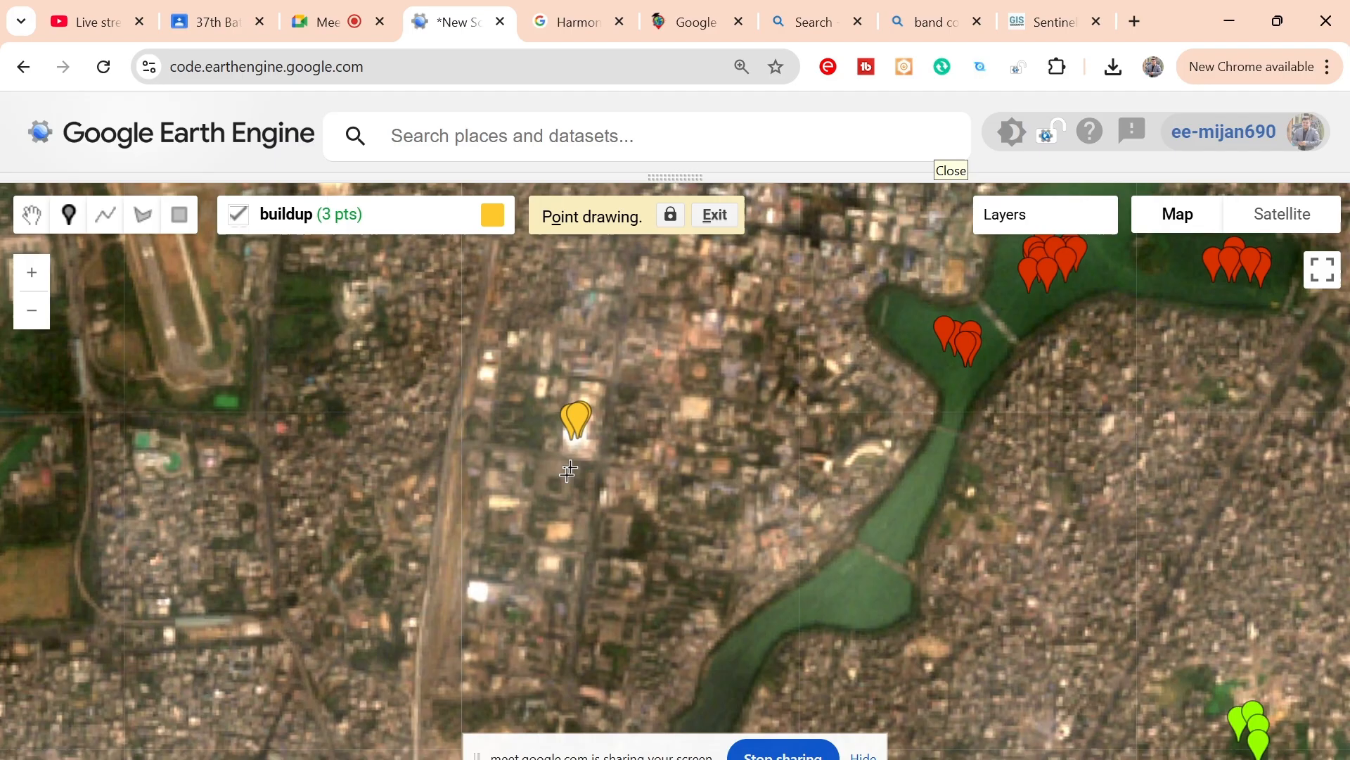
pyautogui.click(479, 592)
pyautogui.click(478, 595)
pyautogui.click(478, 597)
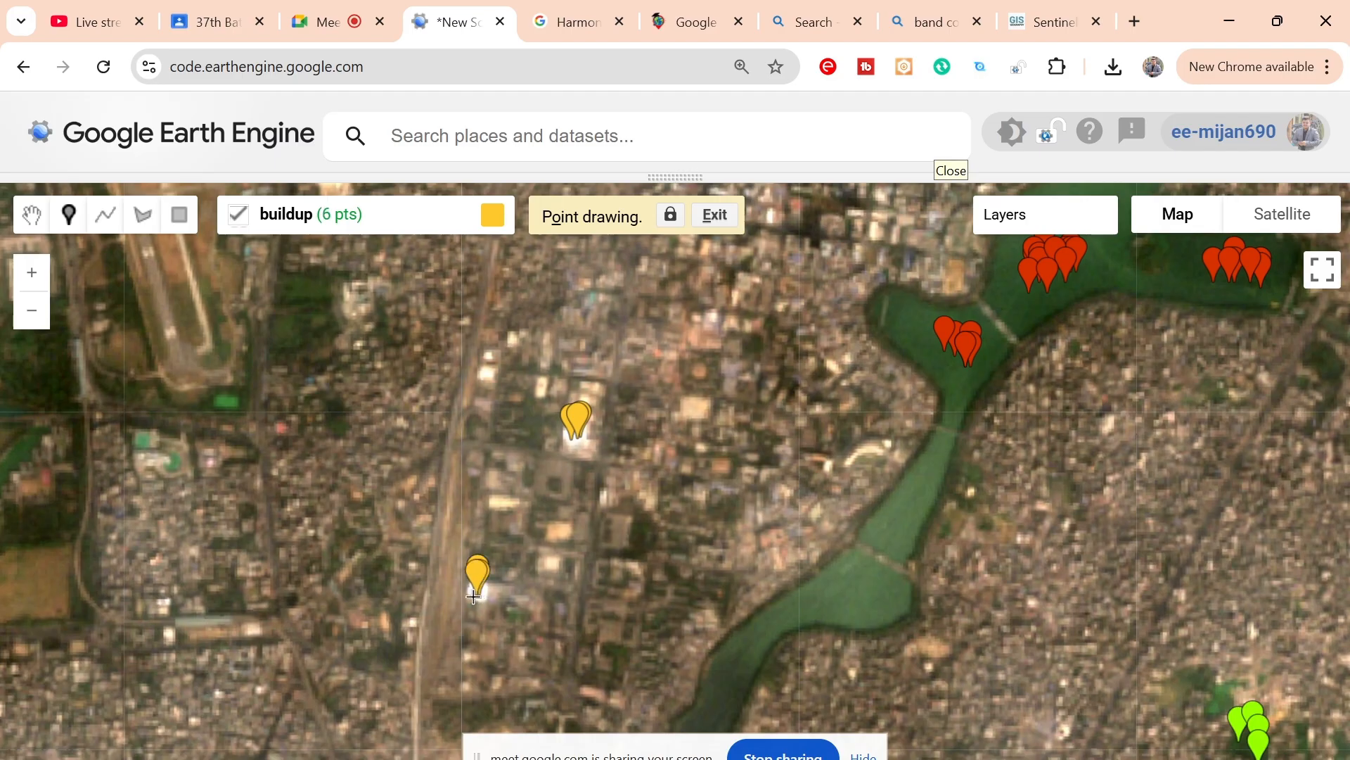
pyautogui.click(468, 595)
pyautogui.click(554, 564)
pyautogui.click(551, 569)
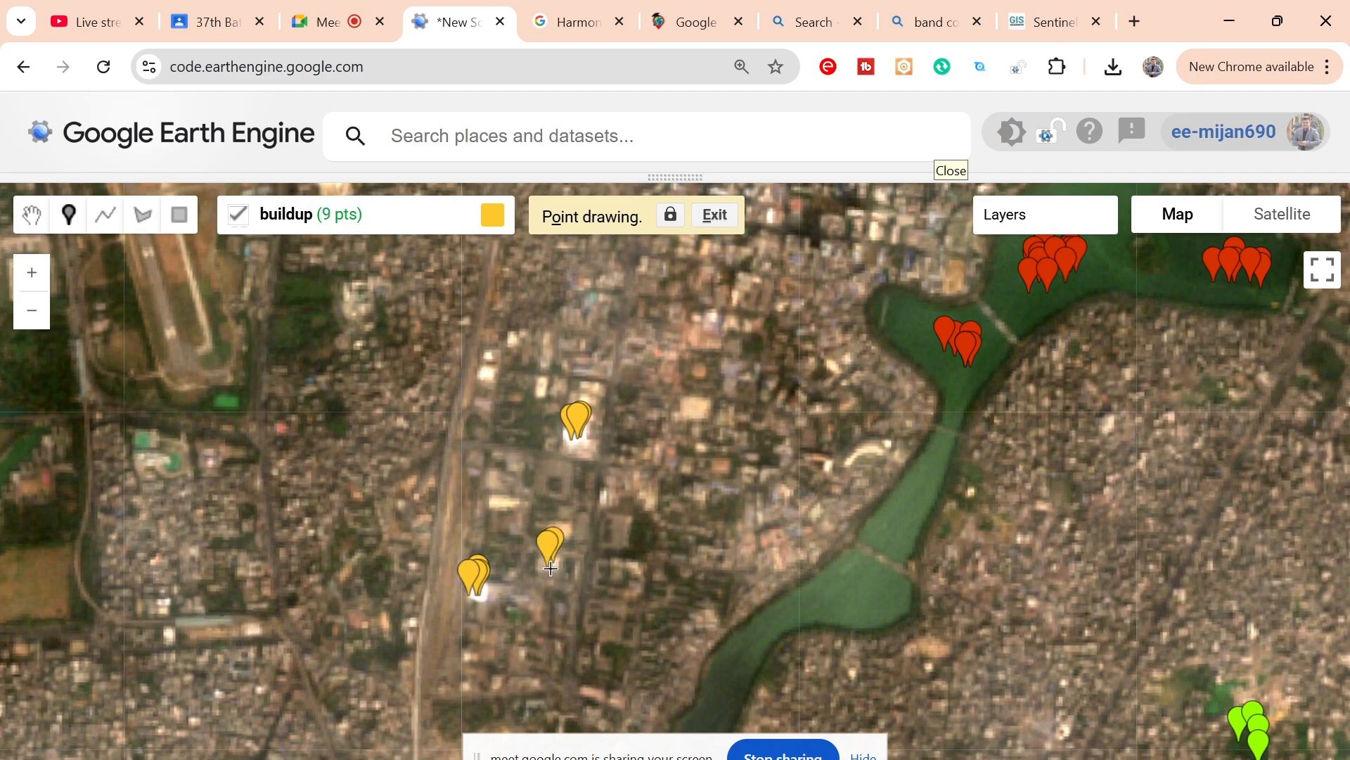
pyautogui.click(551, 568)
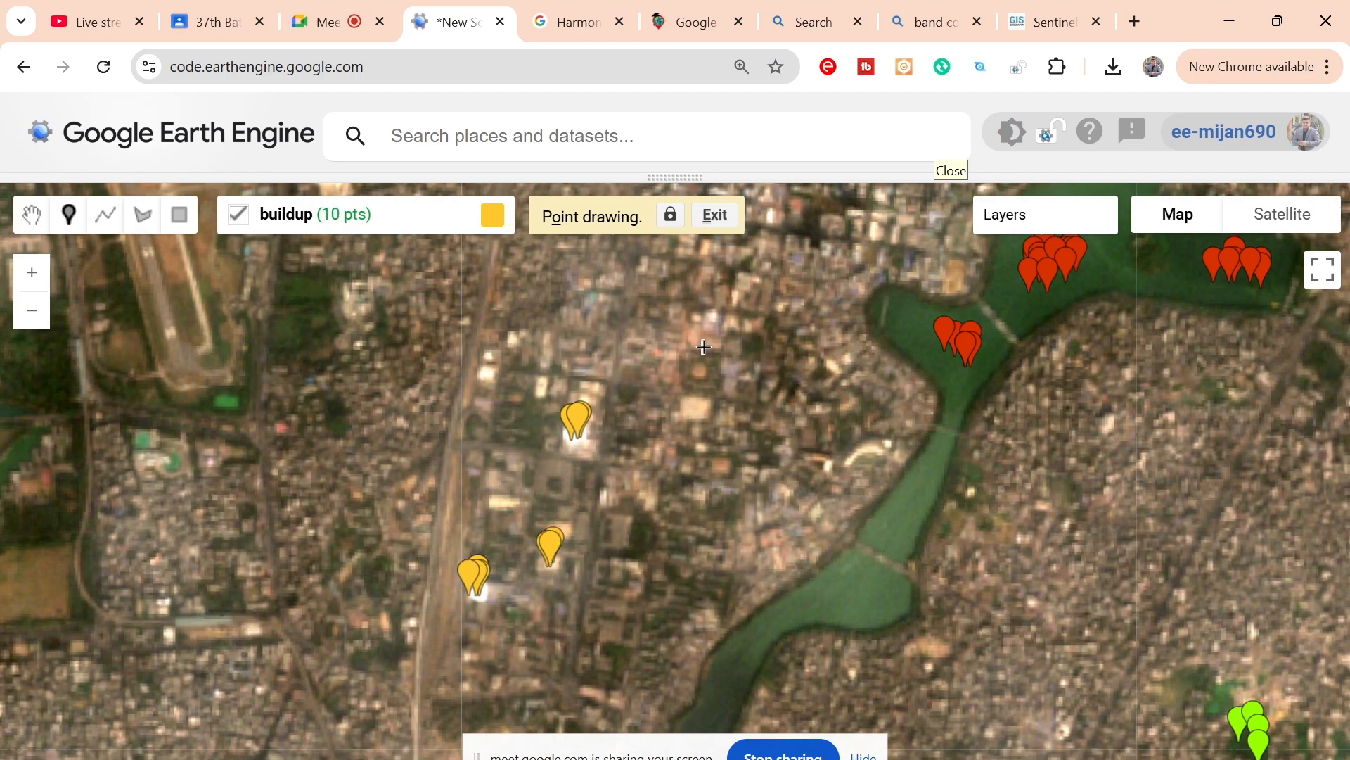
# Step: Add seven buildup points on the pale buildings between the corridor and the lake, including those near its west bank
pyautogui.click(692, 412)
pyautogui.click(694, 413)
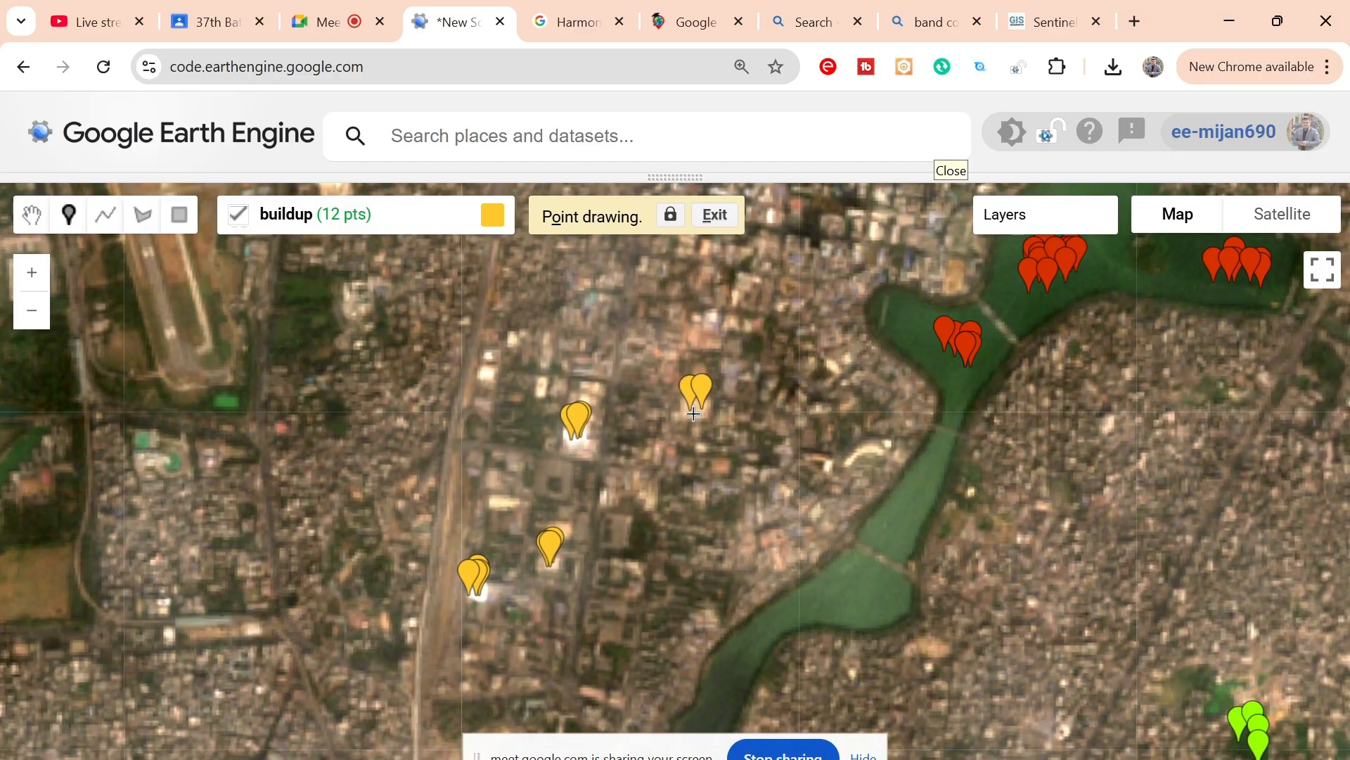
pyautogui.click(693, 414)
pyautogui.click(694, 414)
pyautogui.click(876, 450)
pyautogui.click(863, 452)
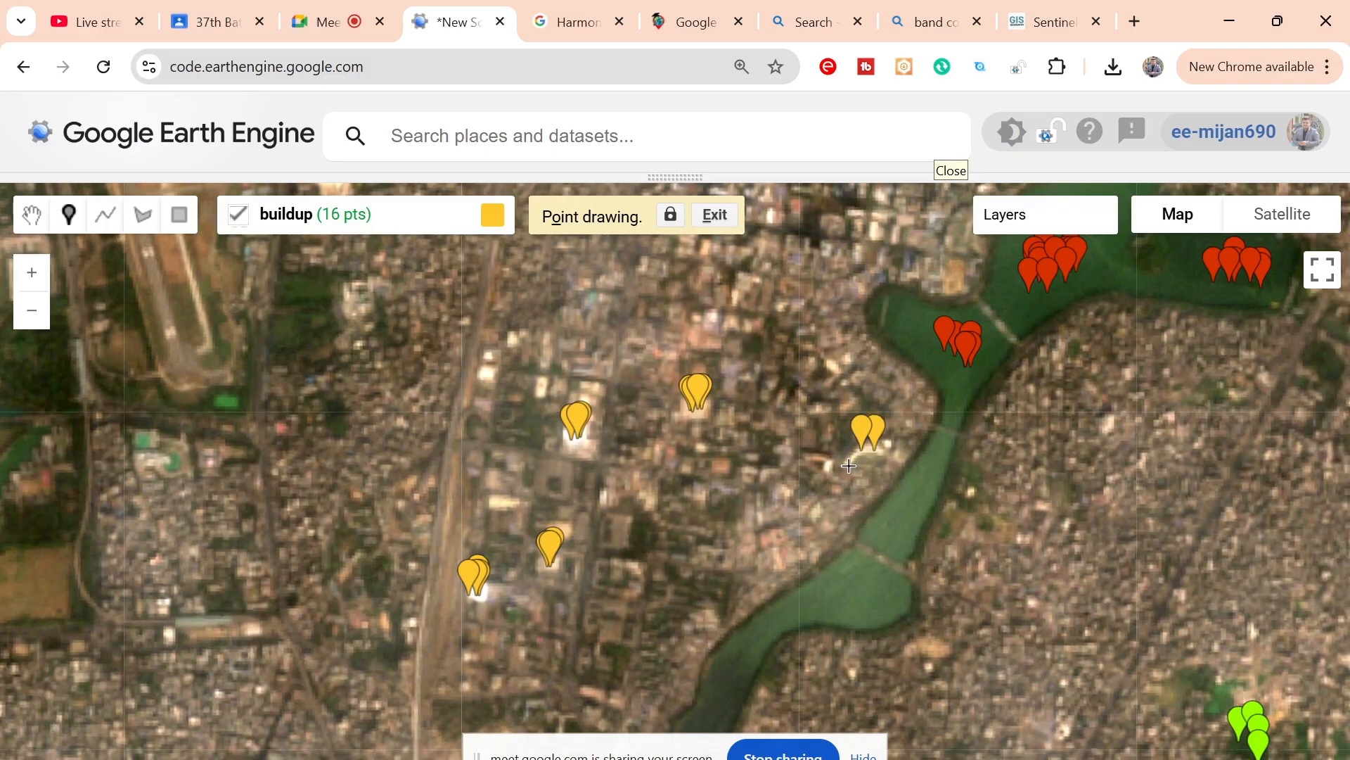
pyautogui.click(849, 465)
# Step: Add nine buildup points on bright roofs across the dense urban area southwest of the lake, up to the corridor's curve
pyautogui.moveTo(790, 544); pyautogui.dragTo(855, 415)
pyautogui.moveTo(704, 495); pyautogui.dragTo(732, 394)
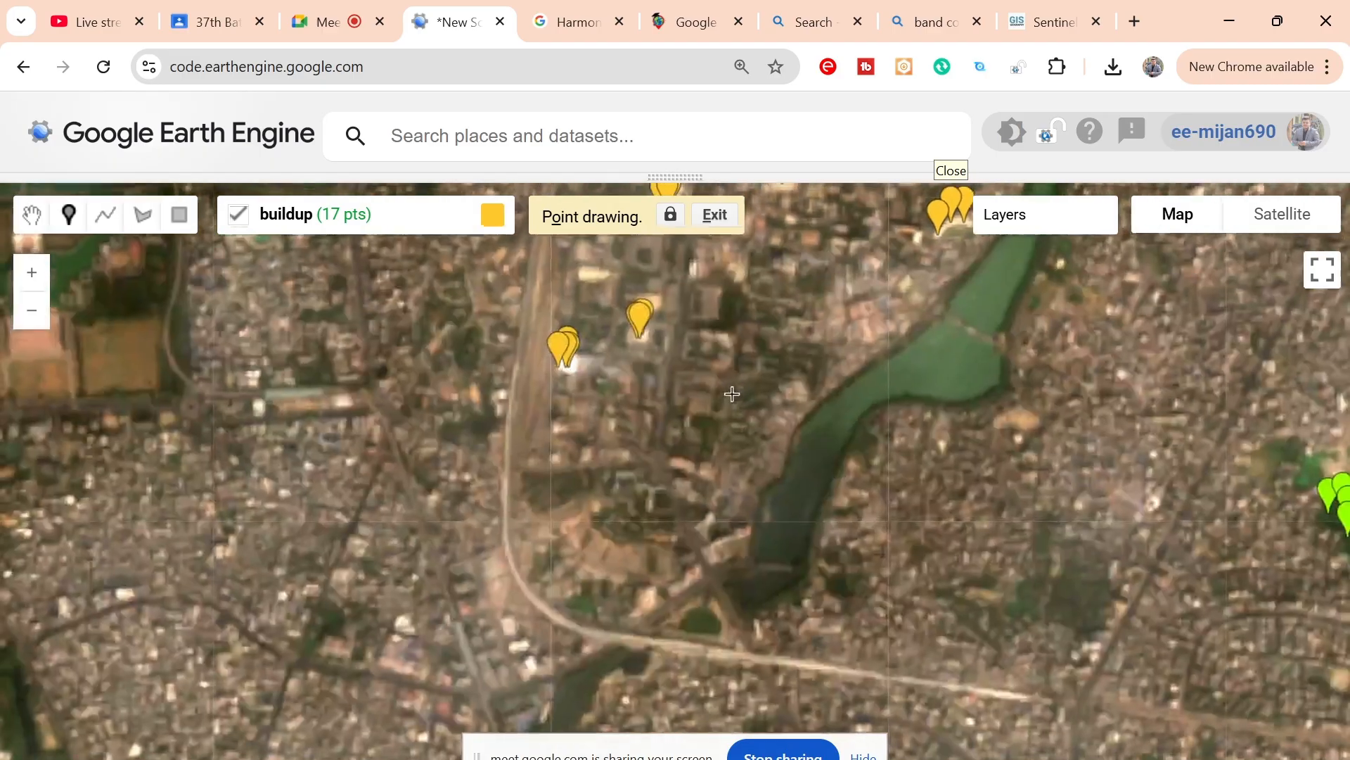
pyautogui.moveTo(443, 483); pyautogui.dragTo(615, 398)
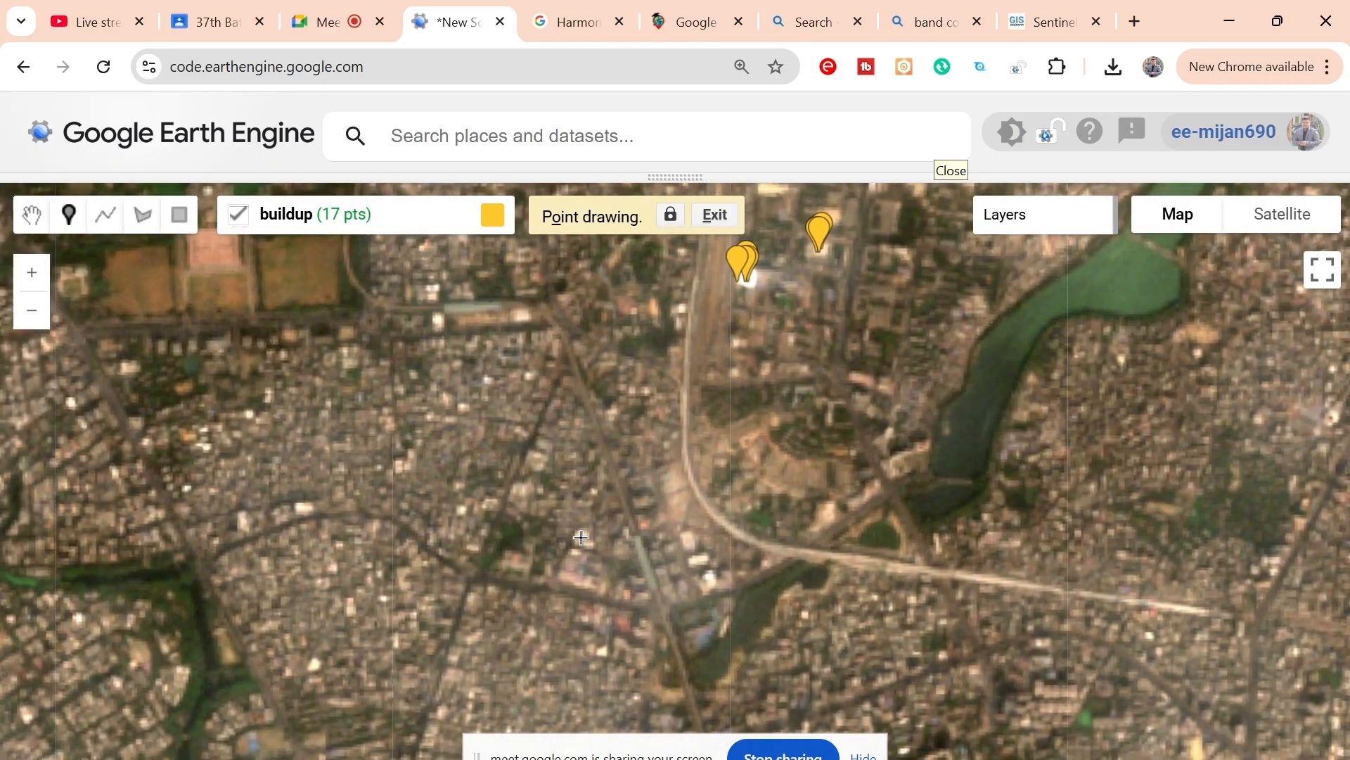
pyautogui.click(581, 537)
pyautogui.click(583, 546)
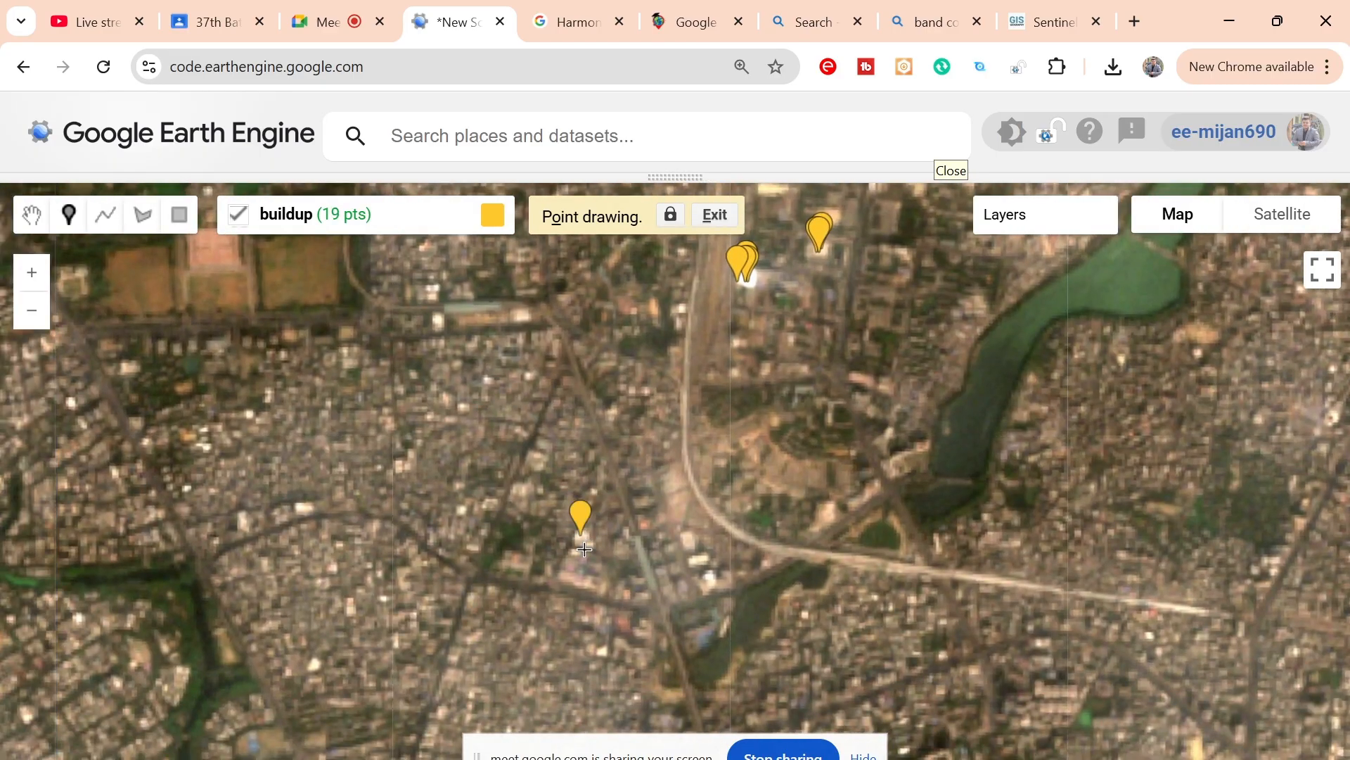
pyautogui.click(303, 510)
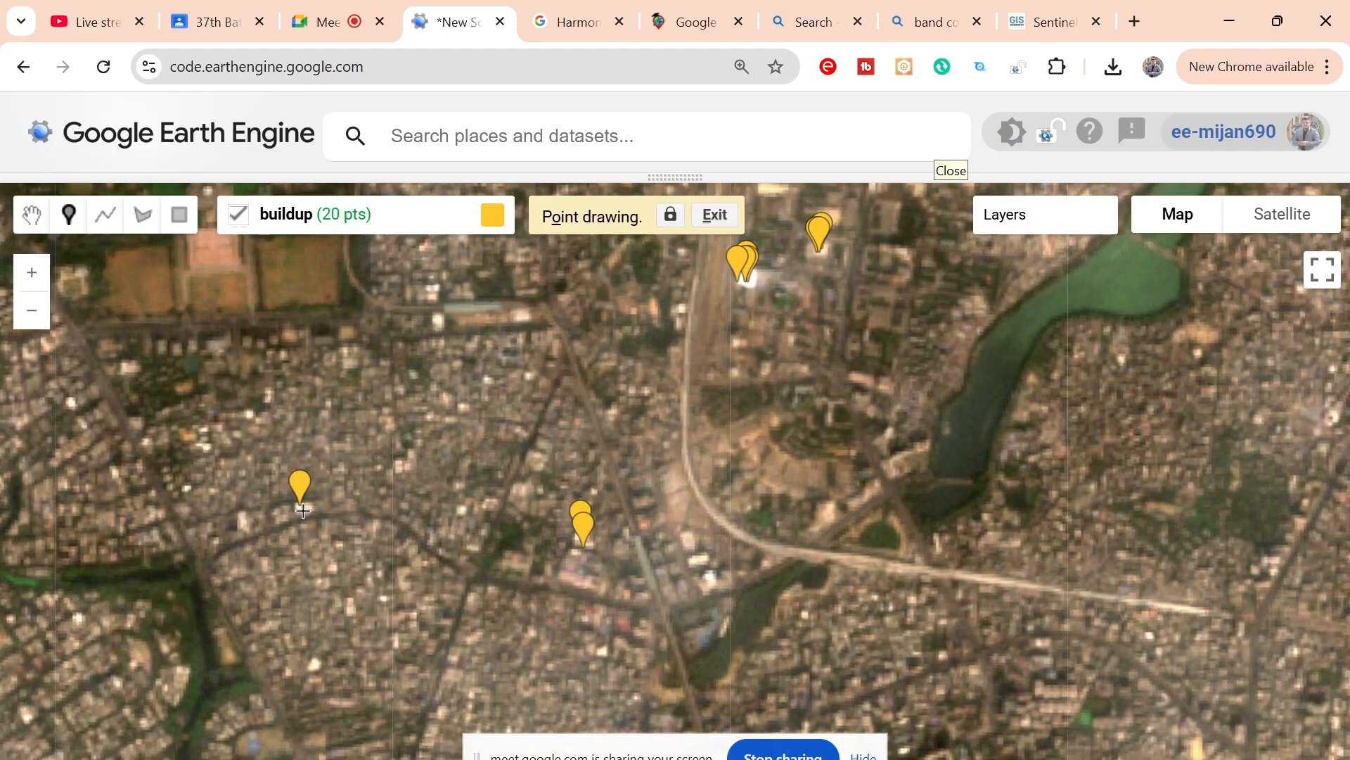
pyautogui.click(303, 511)
pyautogui.click(438, 322)
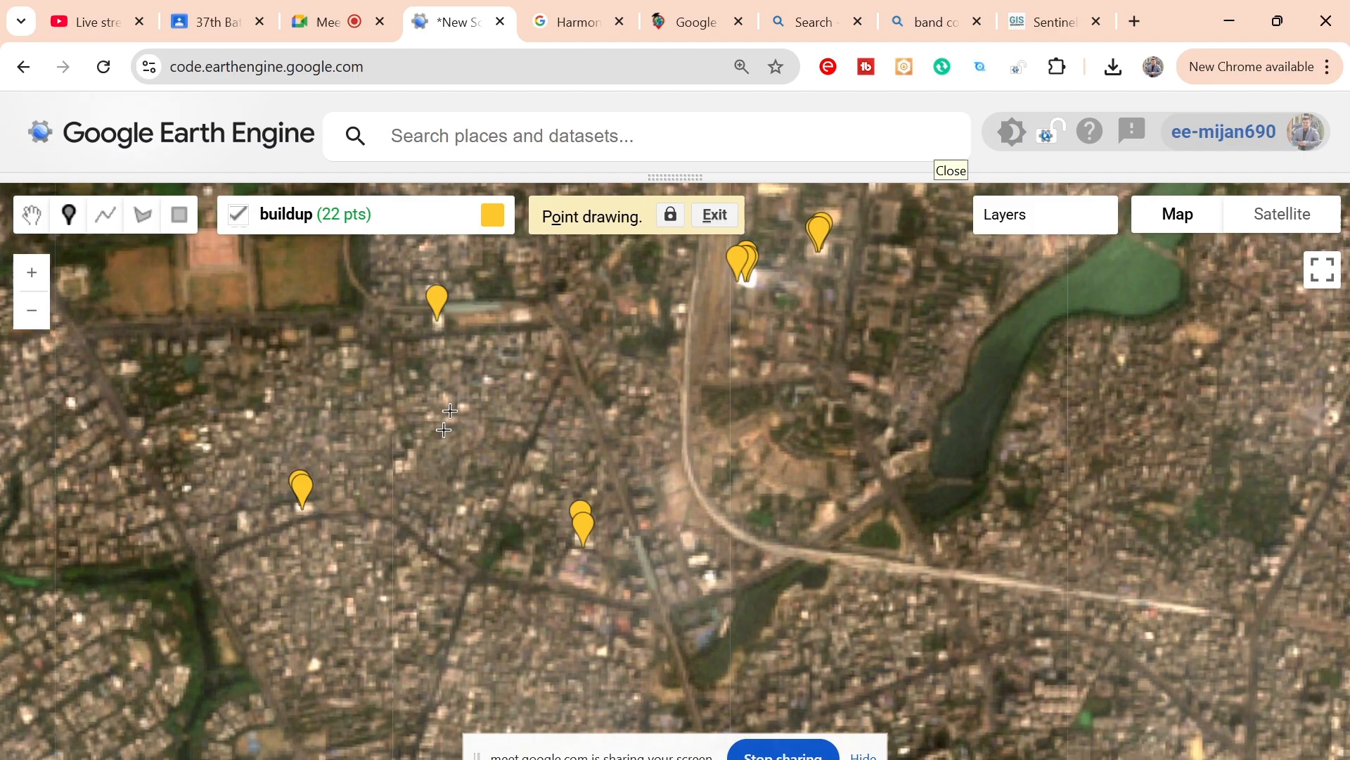
pyautogui.click(399, 466)
pyautogui.click(399, 467)
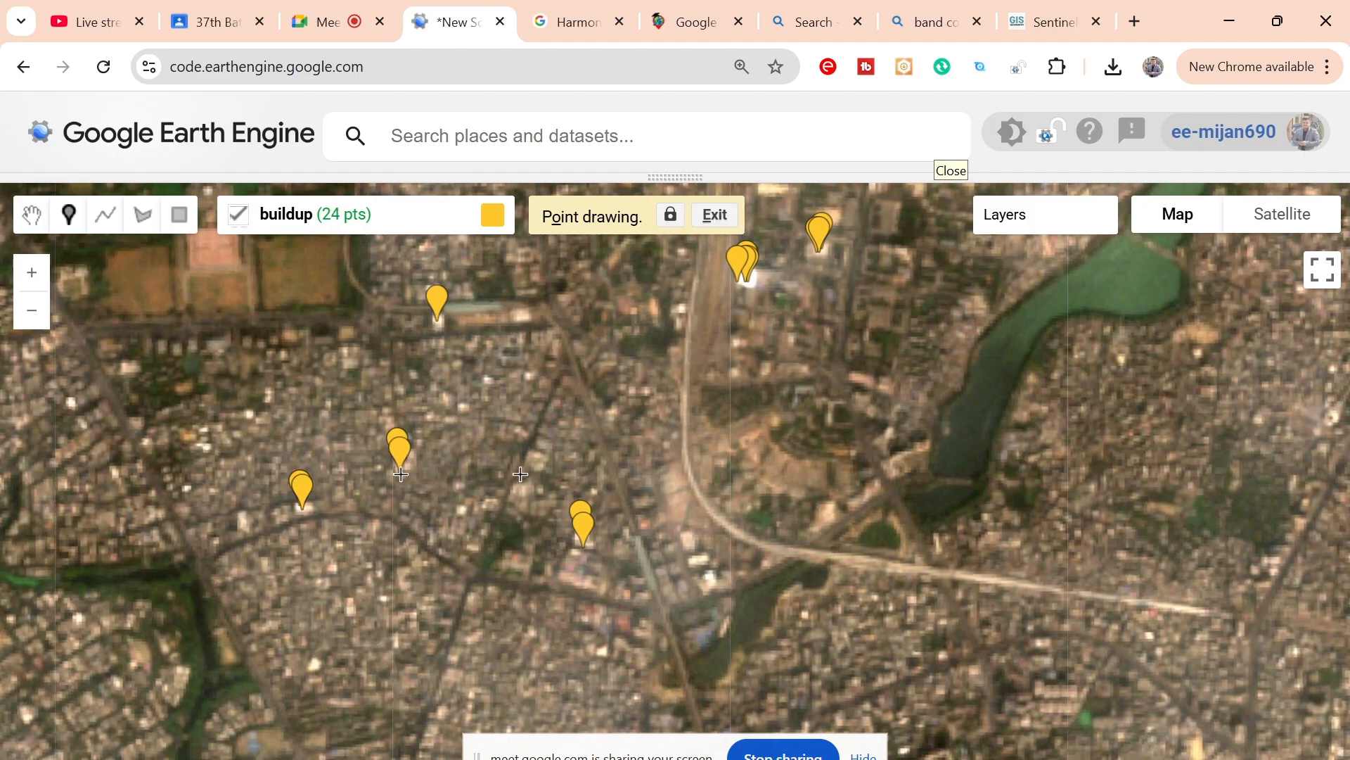
pyautogui.click(710, 581)
pyautogui.click(695, 564)
# Step: Add buildup points in the dense blocks farther southwest, starting just south of the green canal bend
pyautogui.moveTo(548, 508); pyautogui.dragTo(847, 278)
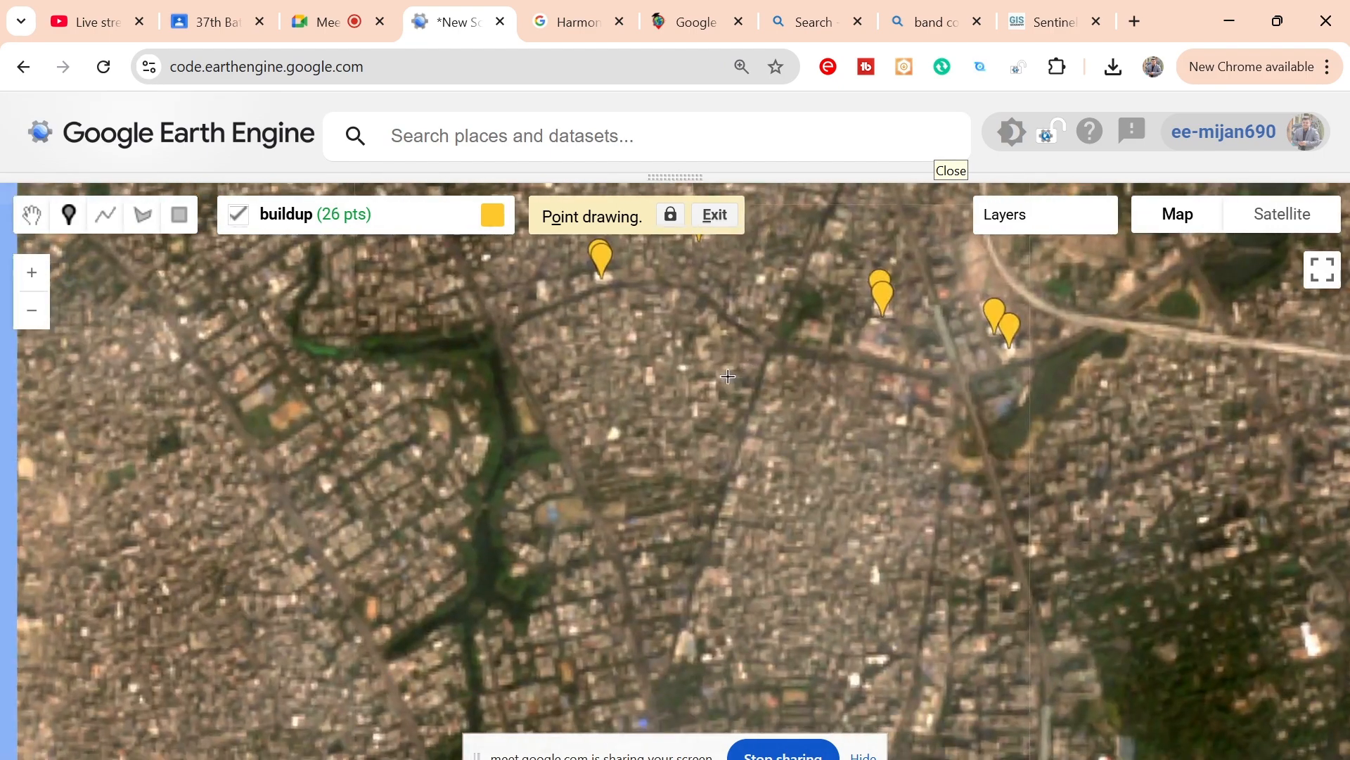
pyautogui.click(378, 387)
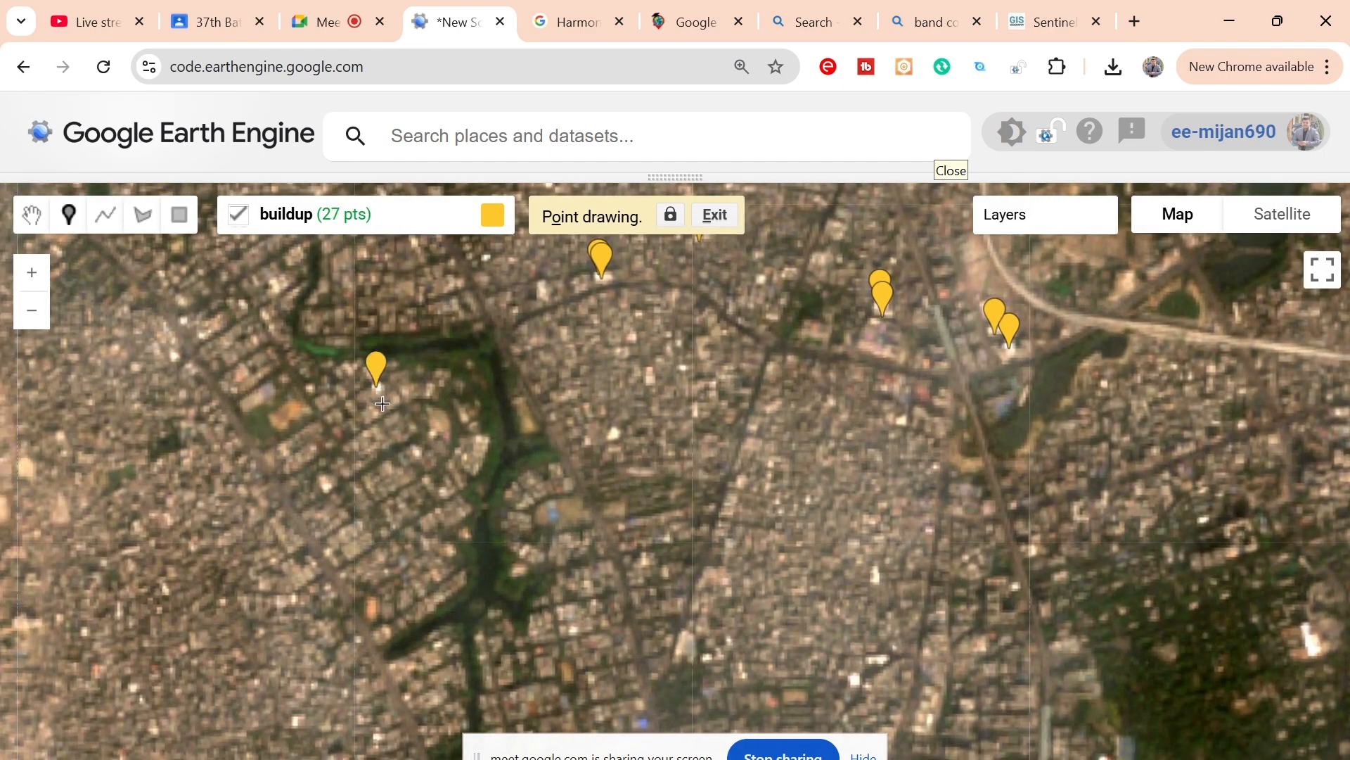
# Step: Add four buildup points on bright roofs in the blocks enclosed by the green canal, just west of its southward arm
pyautogui.click(417, 453)
pyautogui.click(442, 492)
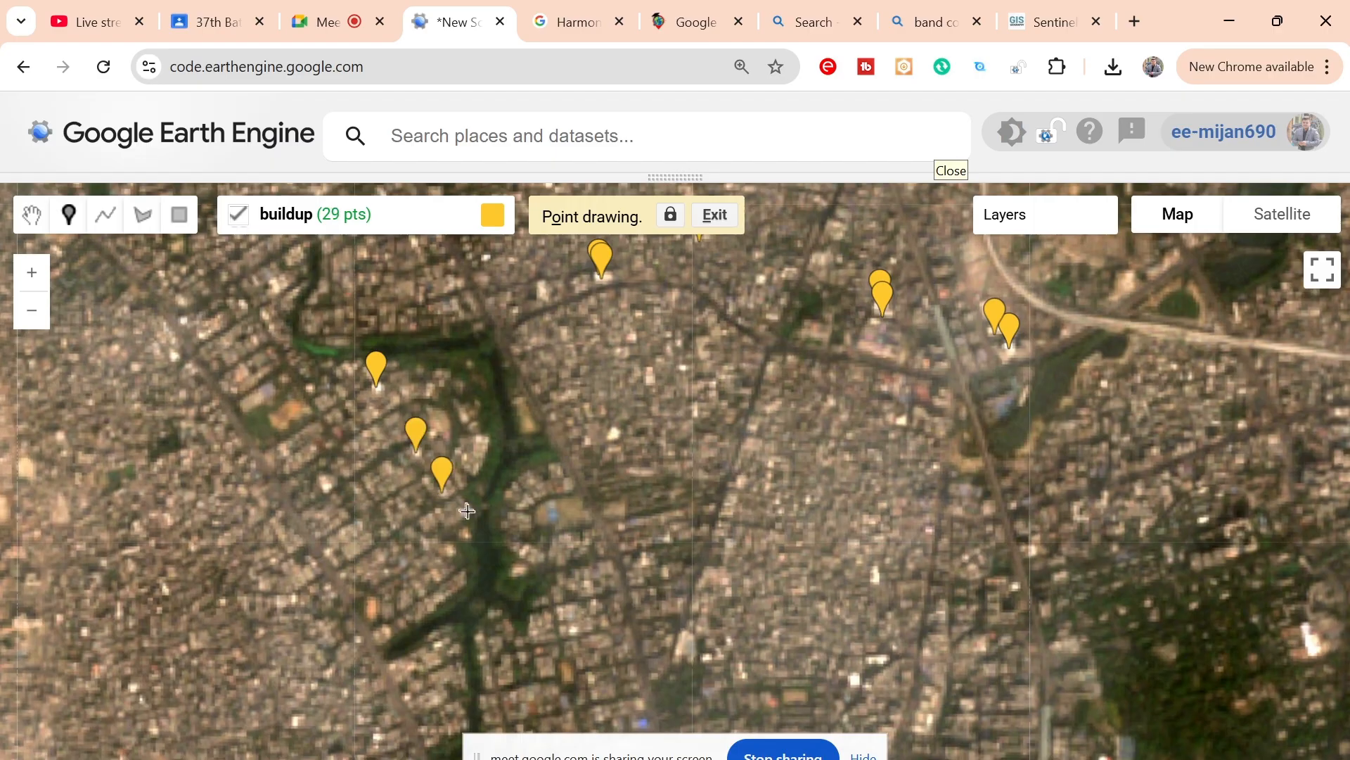
pyautogui.click(460, 508)
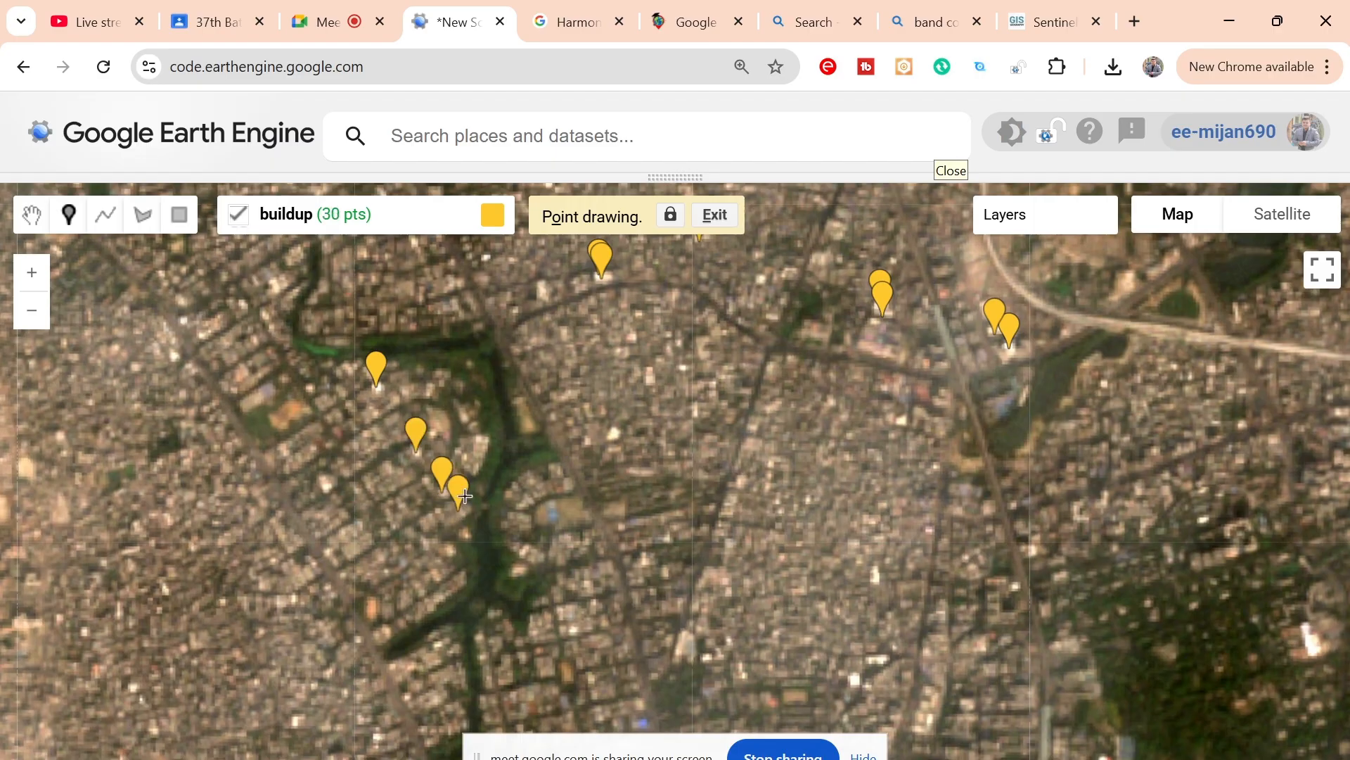
pyautogui.click(485, 436)
# Step: Add four buildup points across the dense neighbourhood between the canal and the river to the west
pyautogui.moveTo(403, 473)
pyautogui.mouseDown()
pyautogui.moveTo(657, 318)
pyautogui.moveTo(711, 267)
pyautogui.moveTo(722, 329)
pyautogui.mouseUp()
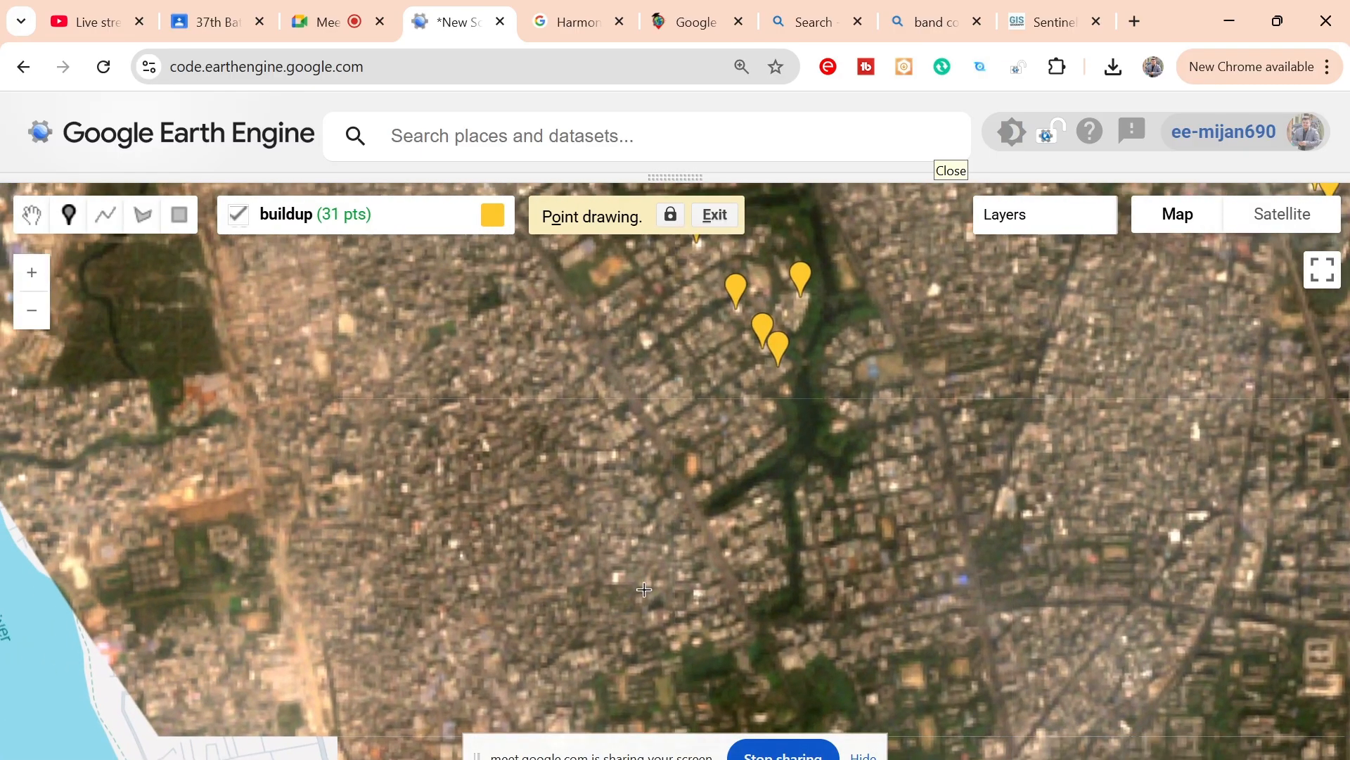
pyautogui.click(616, 581)
pyautogui.click(406, 491)
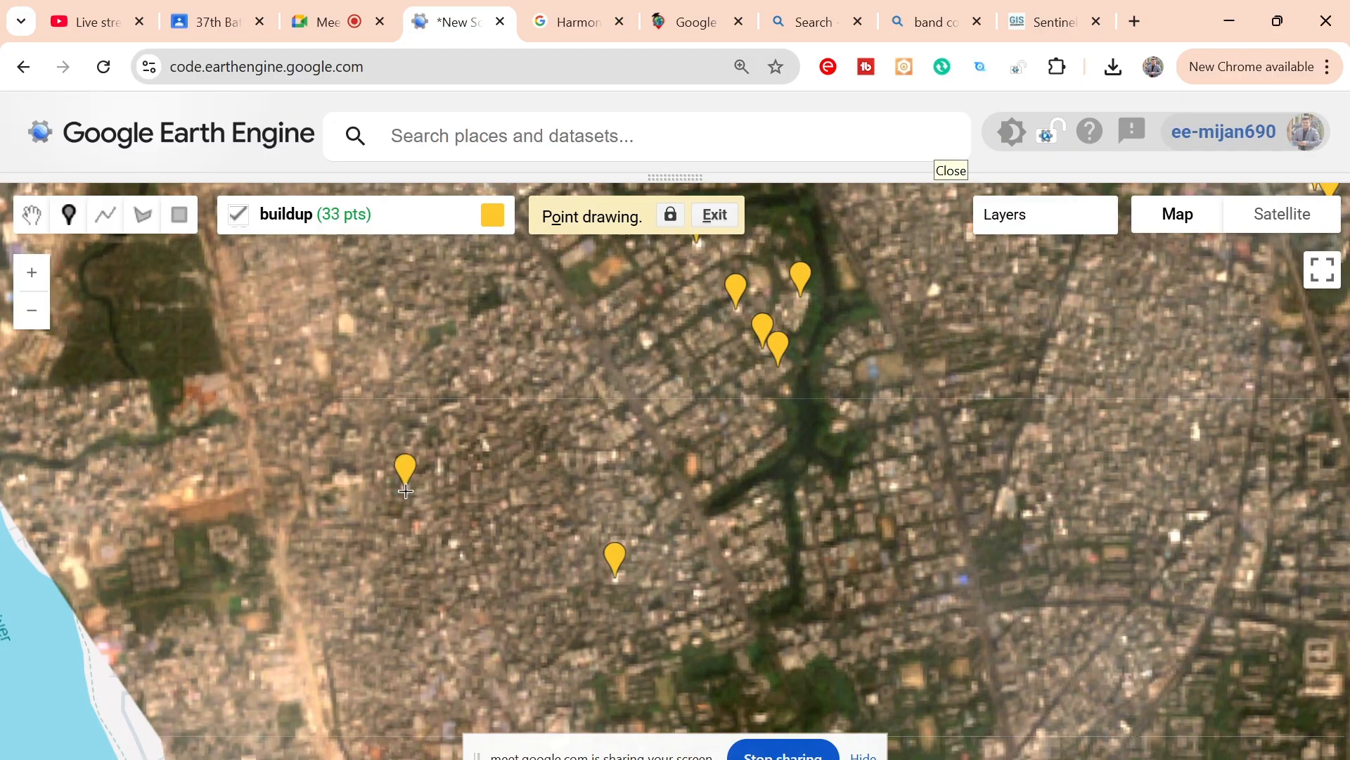
pyautogui.click(455, 546)
pyautogui.click(475, 587)
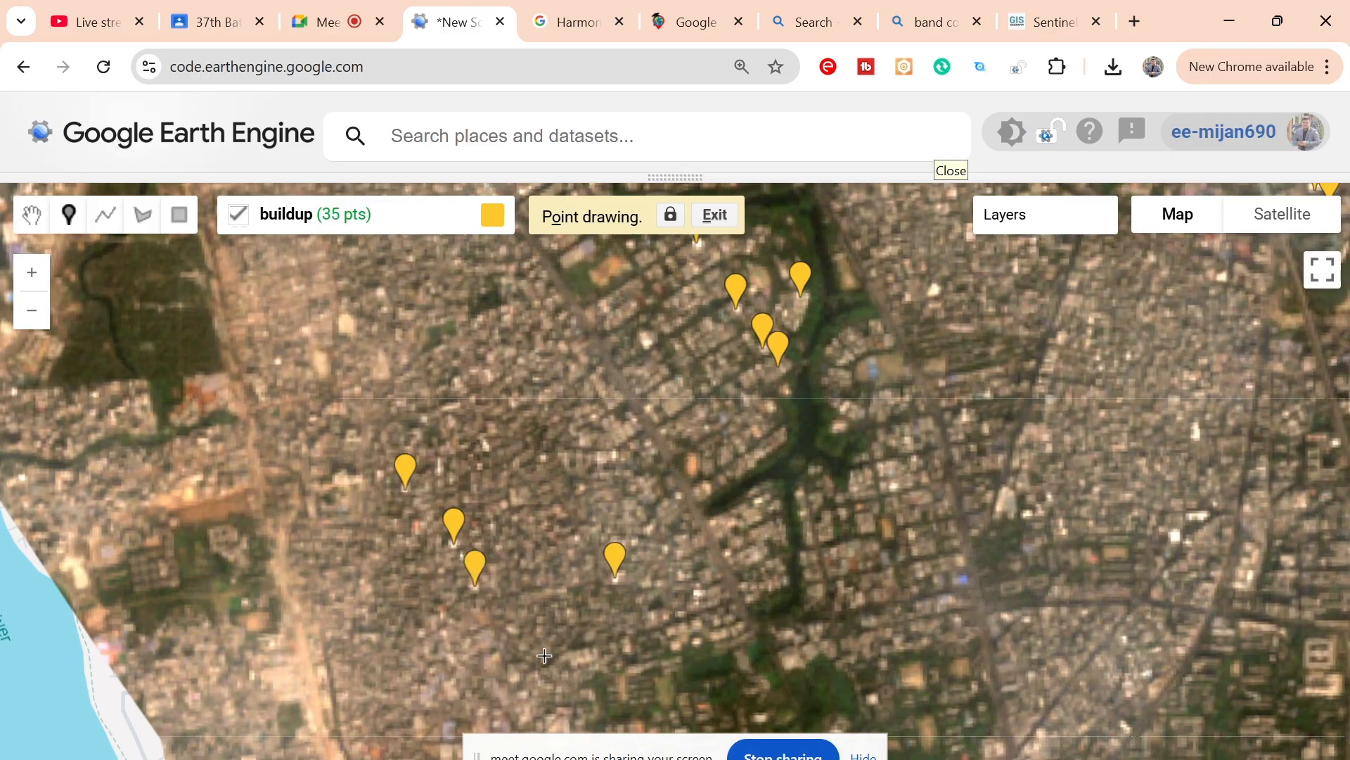
# Step: Place two buildup points on the long pale building among the playing fields south of the dense neighbourhood
pyautogui.moveTo(543, 654)
pyautogui.mouseDown()
pyautogui.moveTo(348, 421)
pyautogui.moveTo(342, 293)
pyautogui.mouseUp()
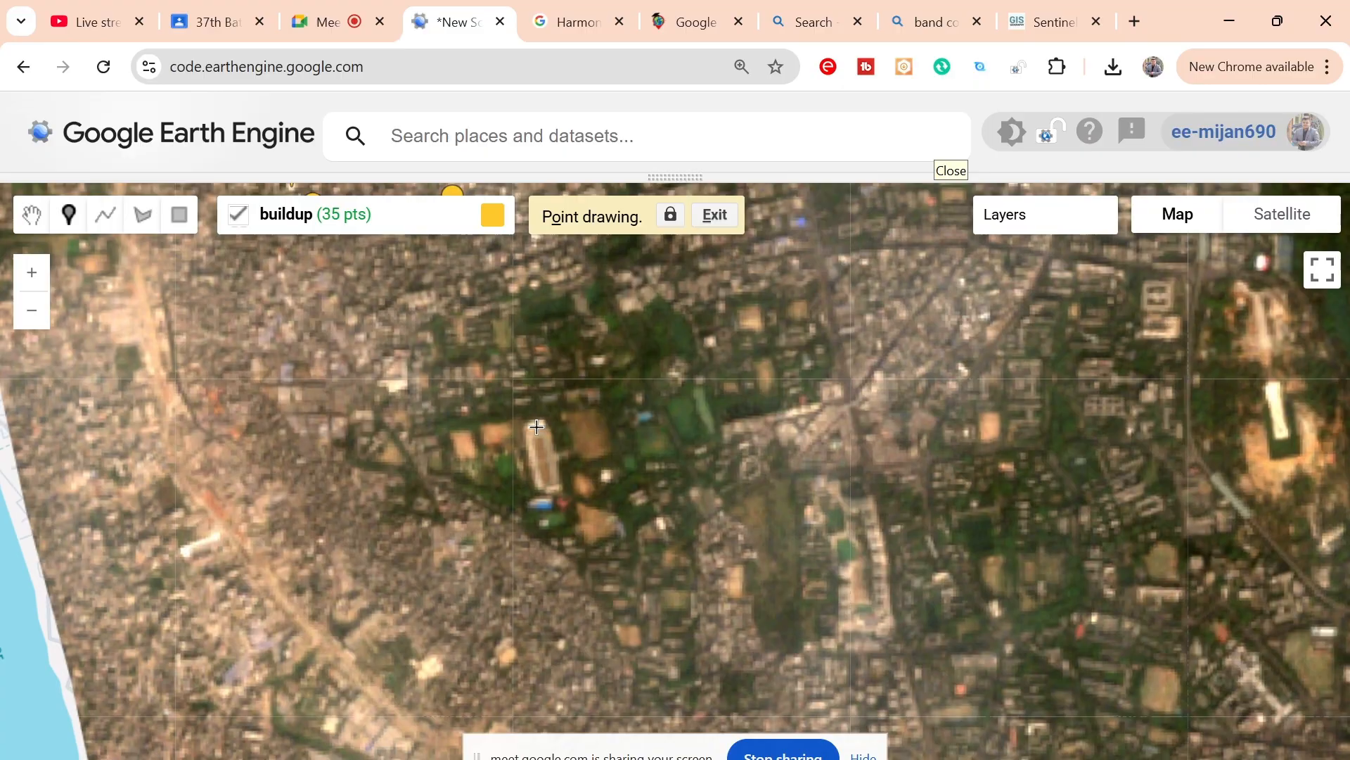
pyautogui.click(536, 426)
pyautogui.click(533, 450)
# Step: Add six buildup points along the narrow white structure inside the bare sandy clearing farther east
pyautogui.moveTo(828, 724); pyautogui.dragTo(657, 586)
pyautogui.moveTo(726, 488); pyautogui.dragTo(624, 550)
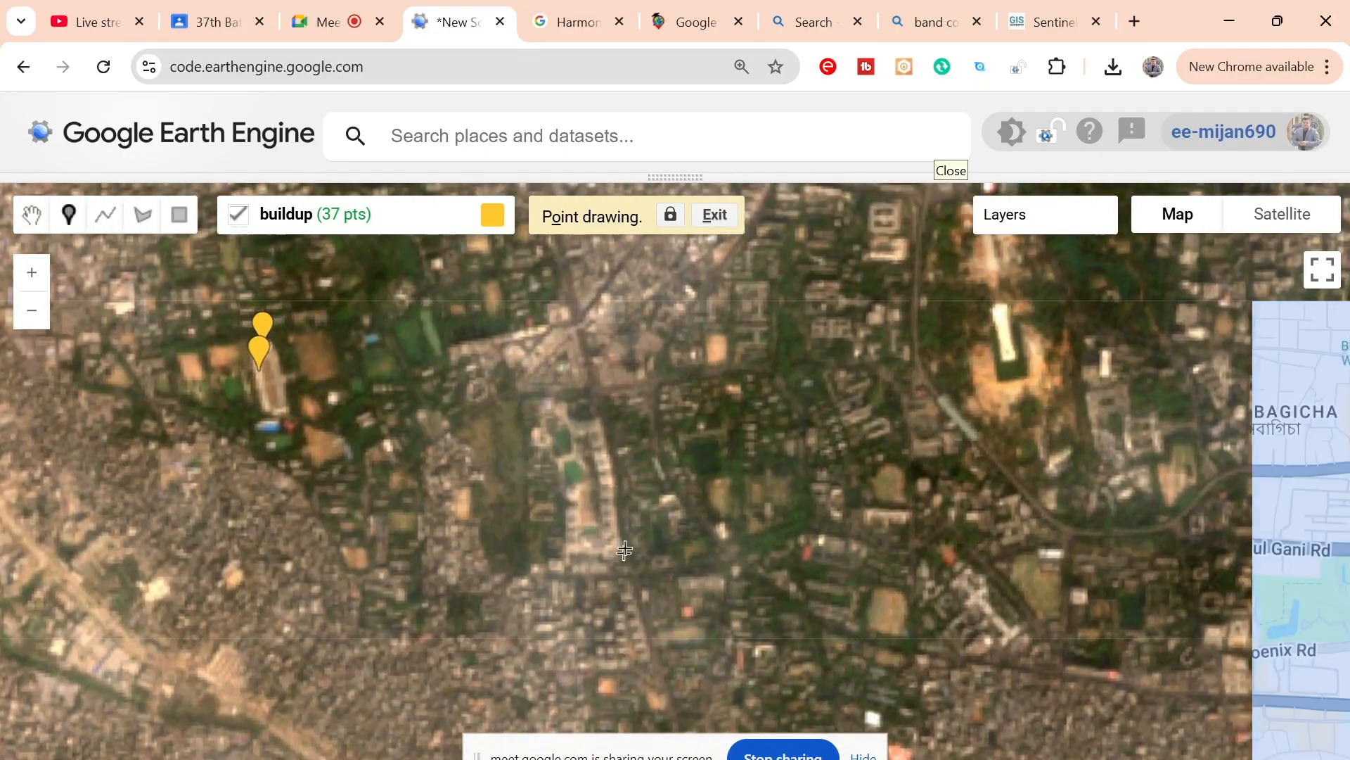
pyautogui.moveTo(636, 493); pyautogui.dragTo(515, 547)
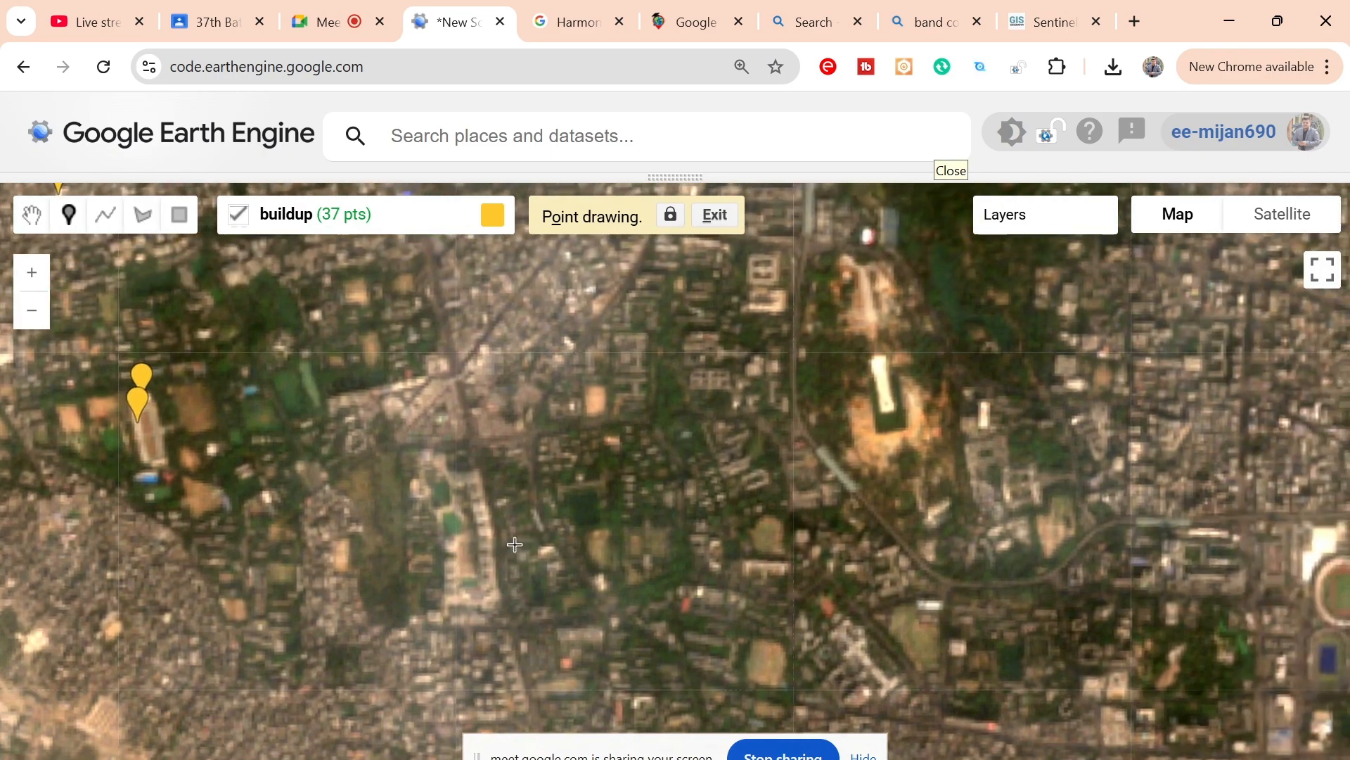
pyautogui.click(881, 363)
pyautogui.click(881, 373)
pyautogui.click(881, 378)
pyautogui.click(883, 386)
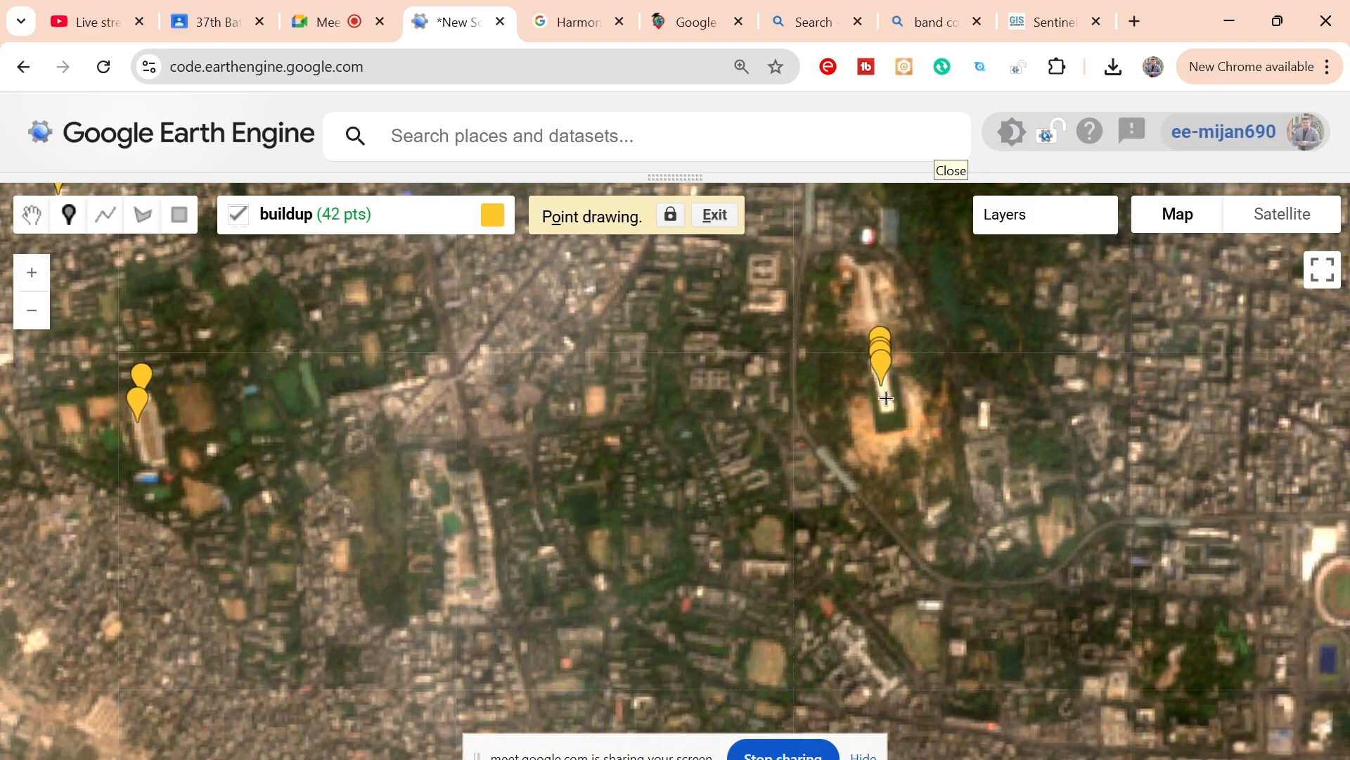
pyautogui.click(885, 401)
# Step: Add six buildup points northwest of the sandy clearing: three on one bright roof and three around the pale road junction
pyautogui.moveTo(746, 425); pyautogui.dragTo(778, 574)
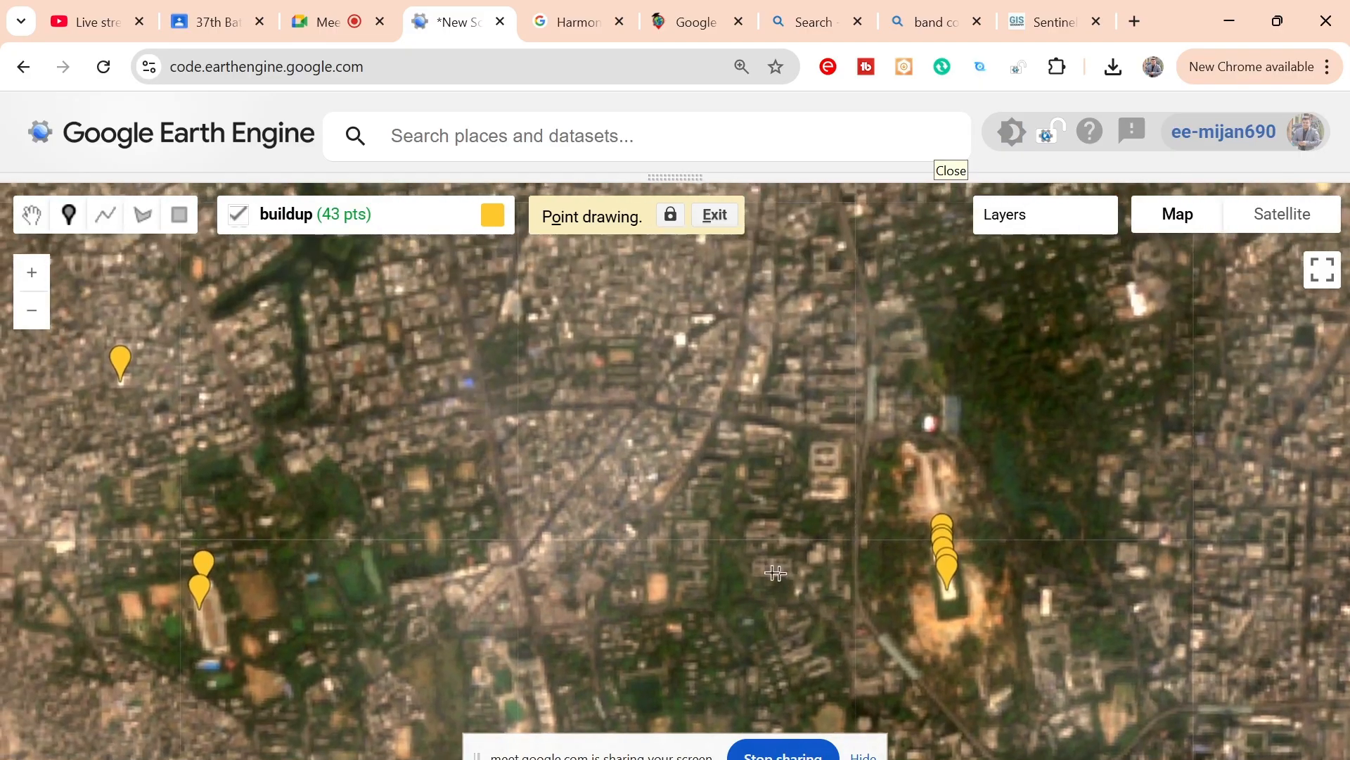
pyautogui.click(680, 341)
pyautogui.click(680, 344)
pyautogui.click(683, 343)
pyautogui.click(546, 538)
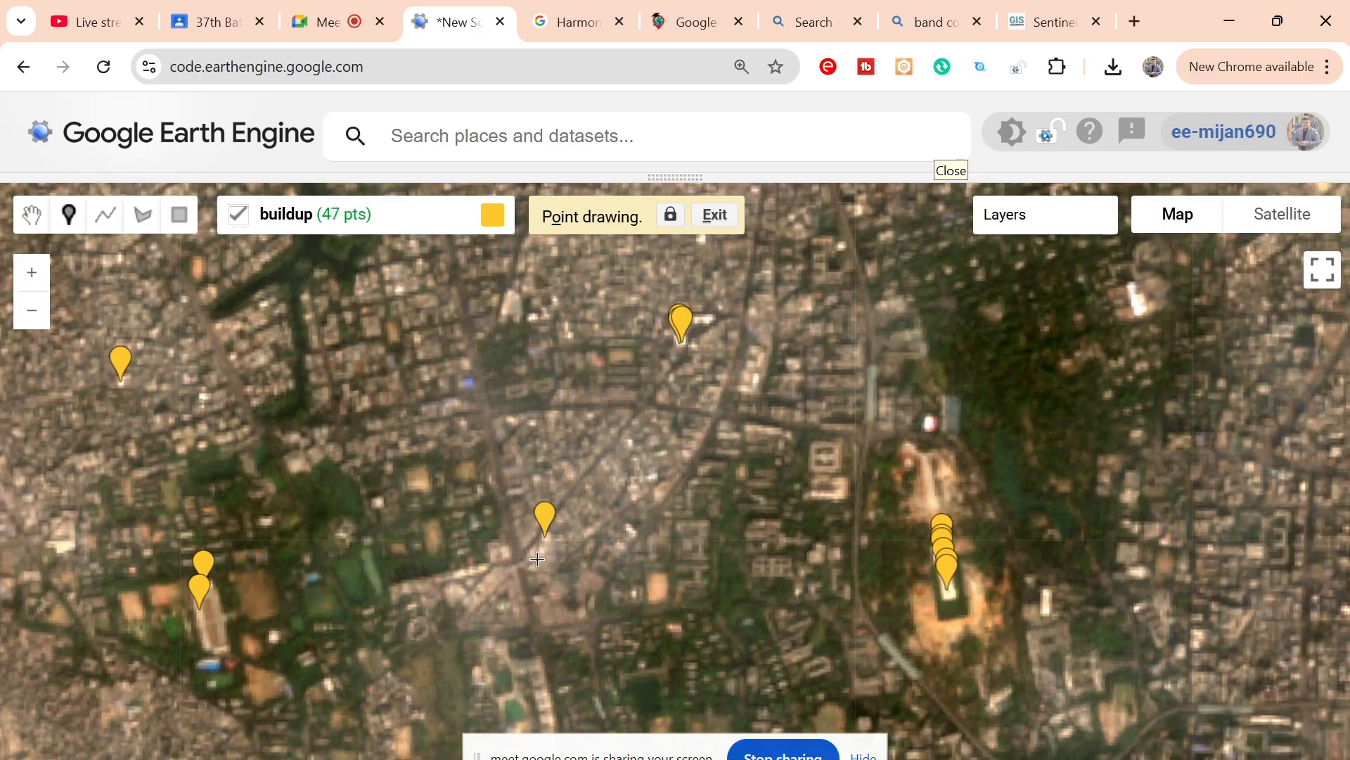
pyautogui.click(542, 550)
pyautogui.click(494, 555)
# Step: Place five buildup points on the white building at the eastern edge of the dark wooded area
pyautogui.moveTo(718, 451); pyautogui.dragTo(668, 550)
pyautogui.moveTo(1101, 410); pyautogui.dragTo(925, 449)
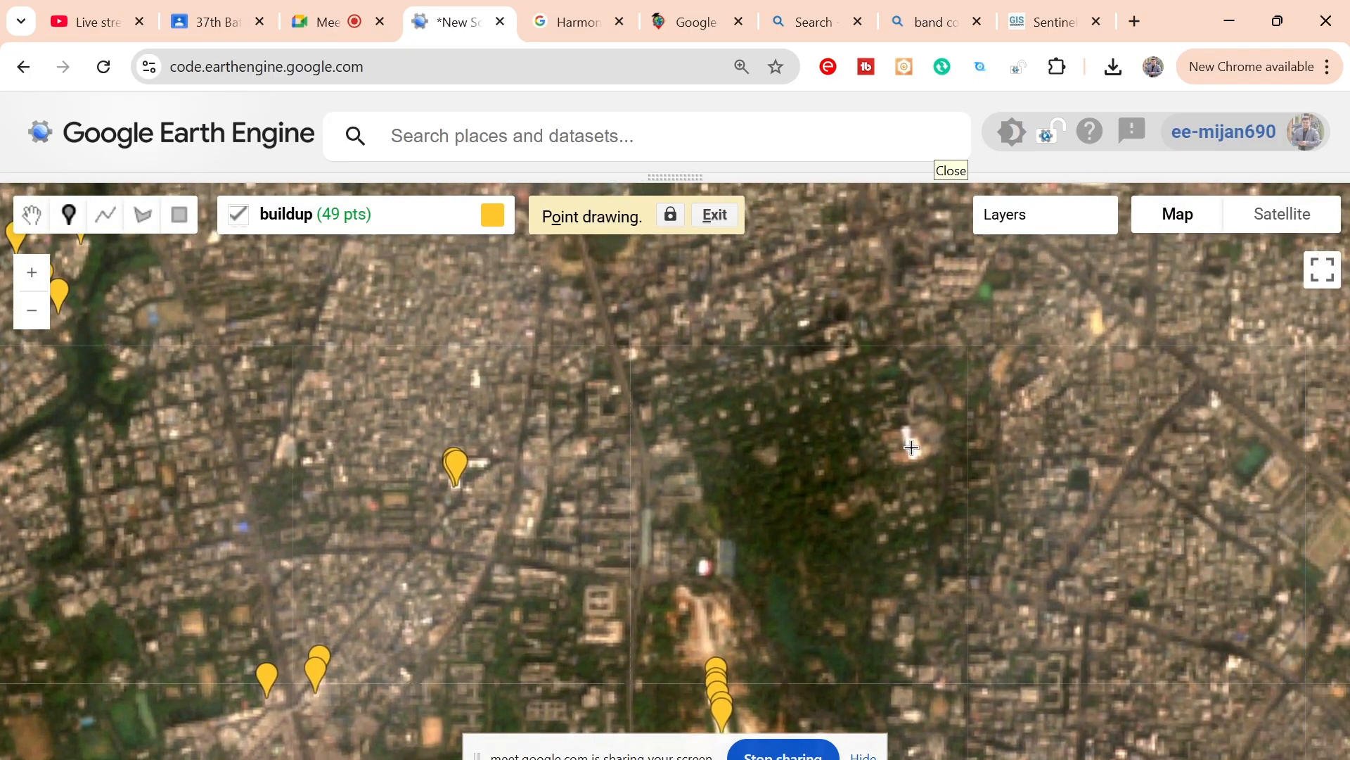
pyautogui.click(910, 447)
pyautogui.click(914, 454)
pyautogui.click(915, 455)
pyautogui.click(915, 458)
# Step: Add six buildup points: one north of the wooded area, three east of the canal, and two in the dense blocks between
pyautogui.moveTo(805, 349); pyautogui.dragTo(868, 446)
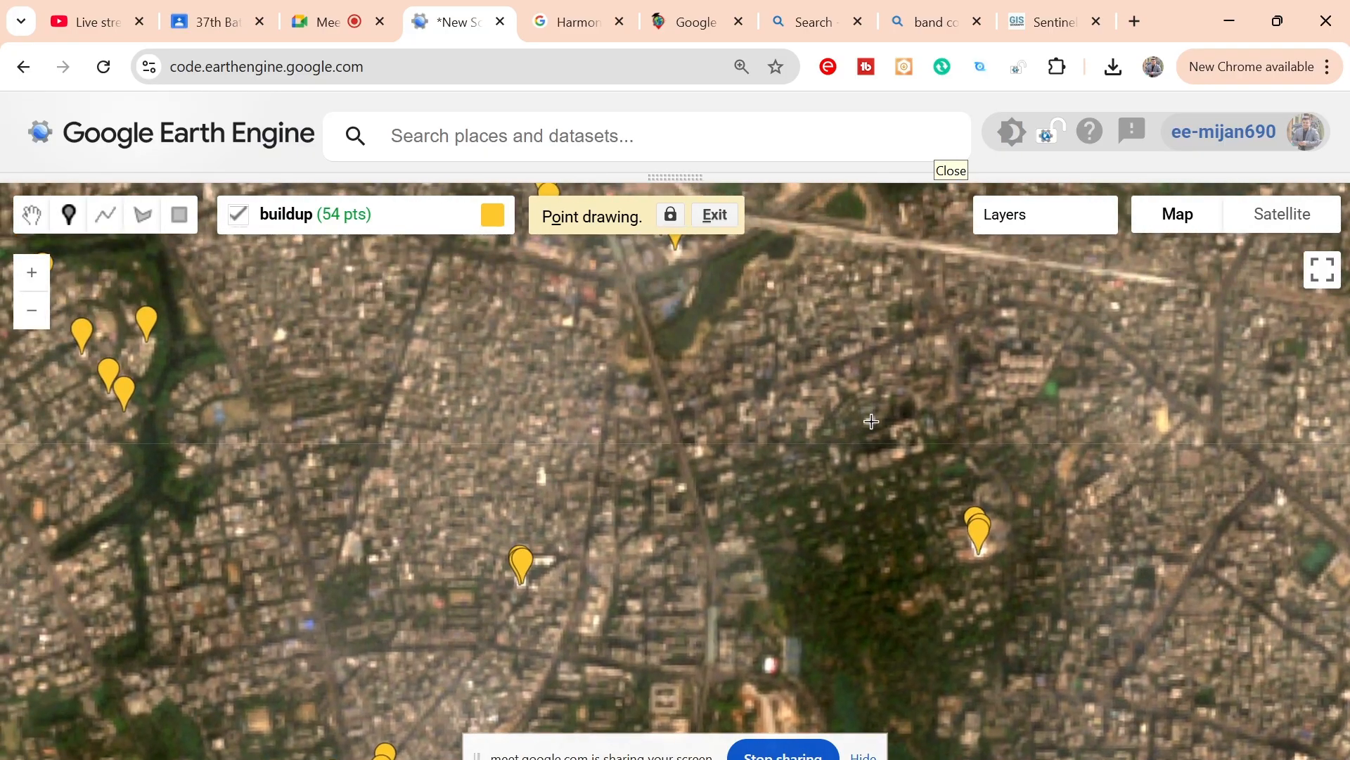
pyautogui.click(870, 422)
pyautogui.moveTo(734, 443); pyautogui.dragTo(818, 448)
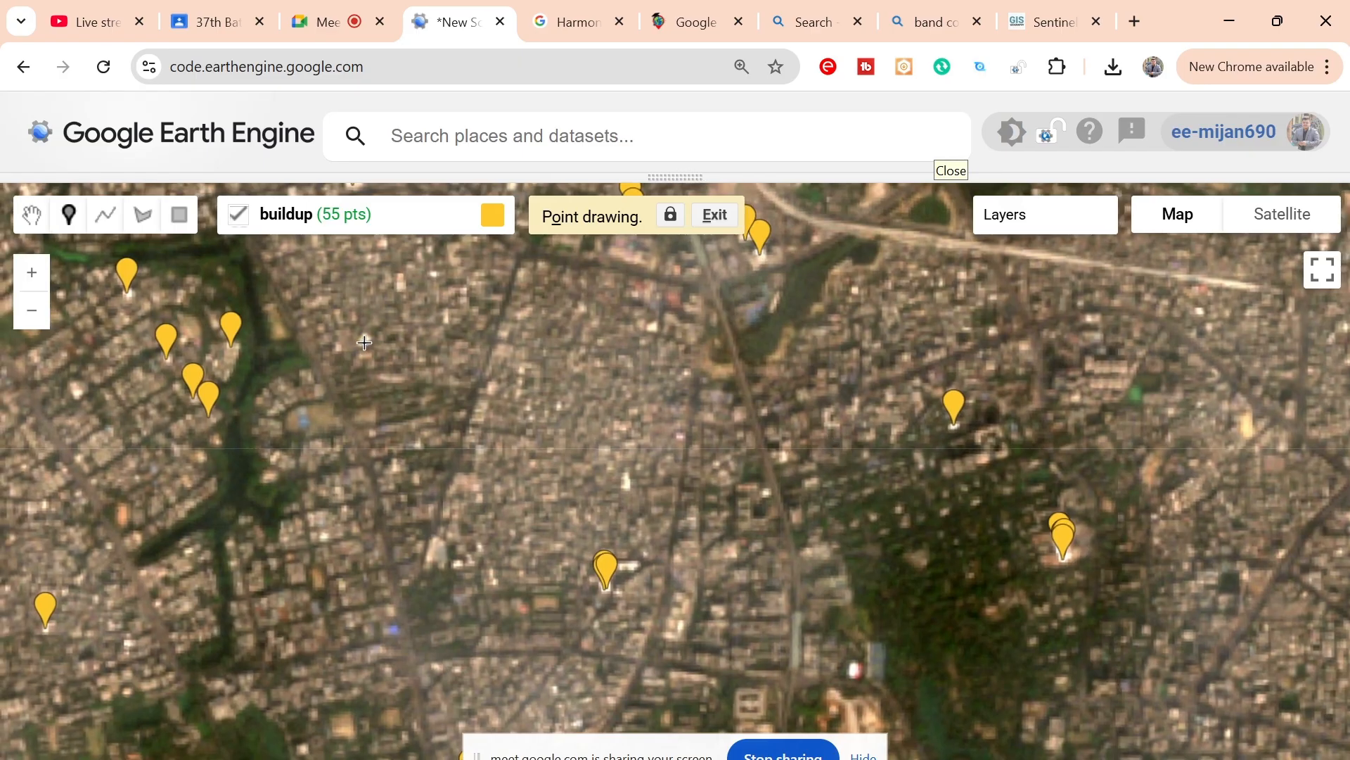
pyautogui.click(364, 336)
pyautogui.click(365, 343)
pyautogui.click(365, 343)
pyautogui.click(628, 483)
pyautogui.click(628, 487)
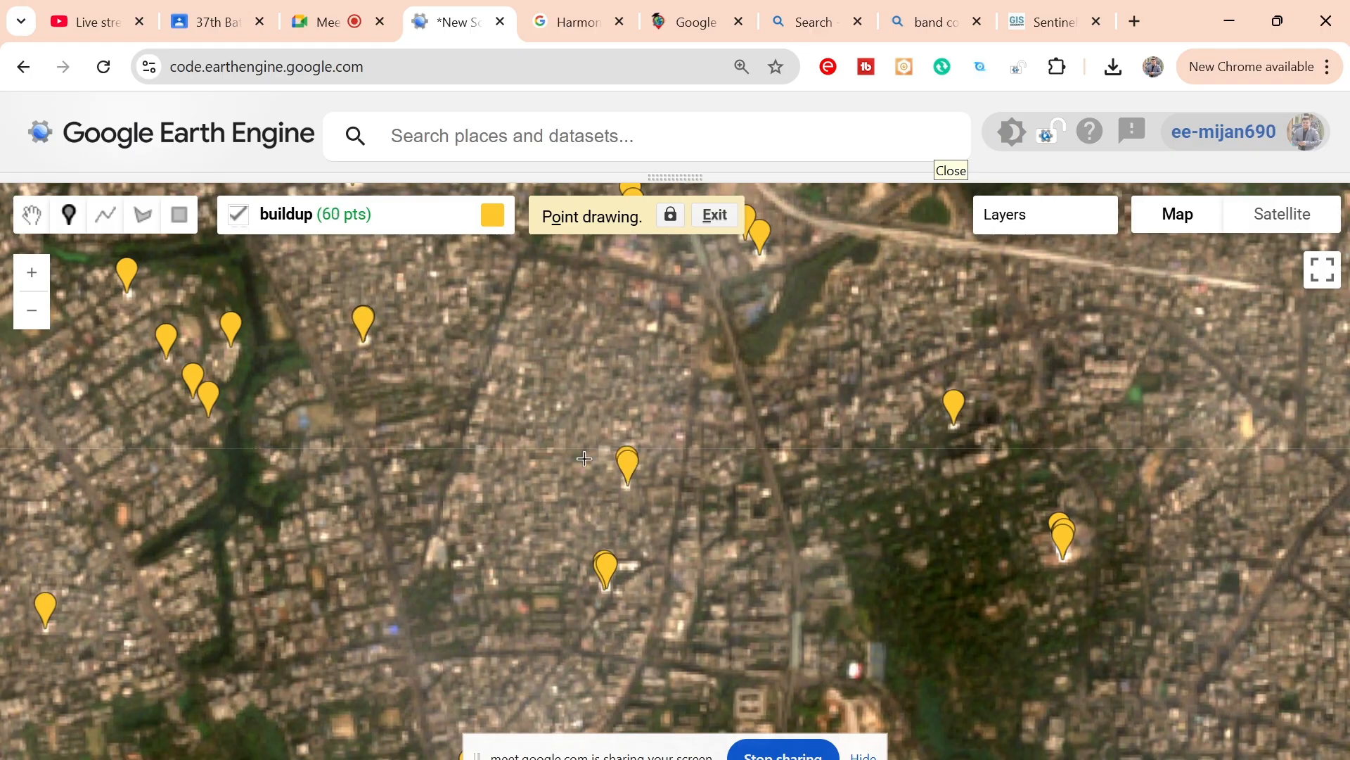
# Step: Add four buildup points on bright roofs, two west of the narrow lake's southern end and two north of the curved road
pyautogui.moveTo(584, 458); pyautogui.dragTo(598, 623)
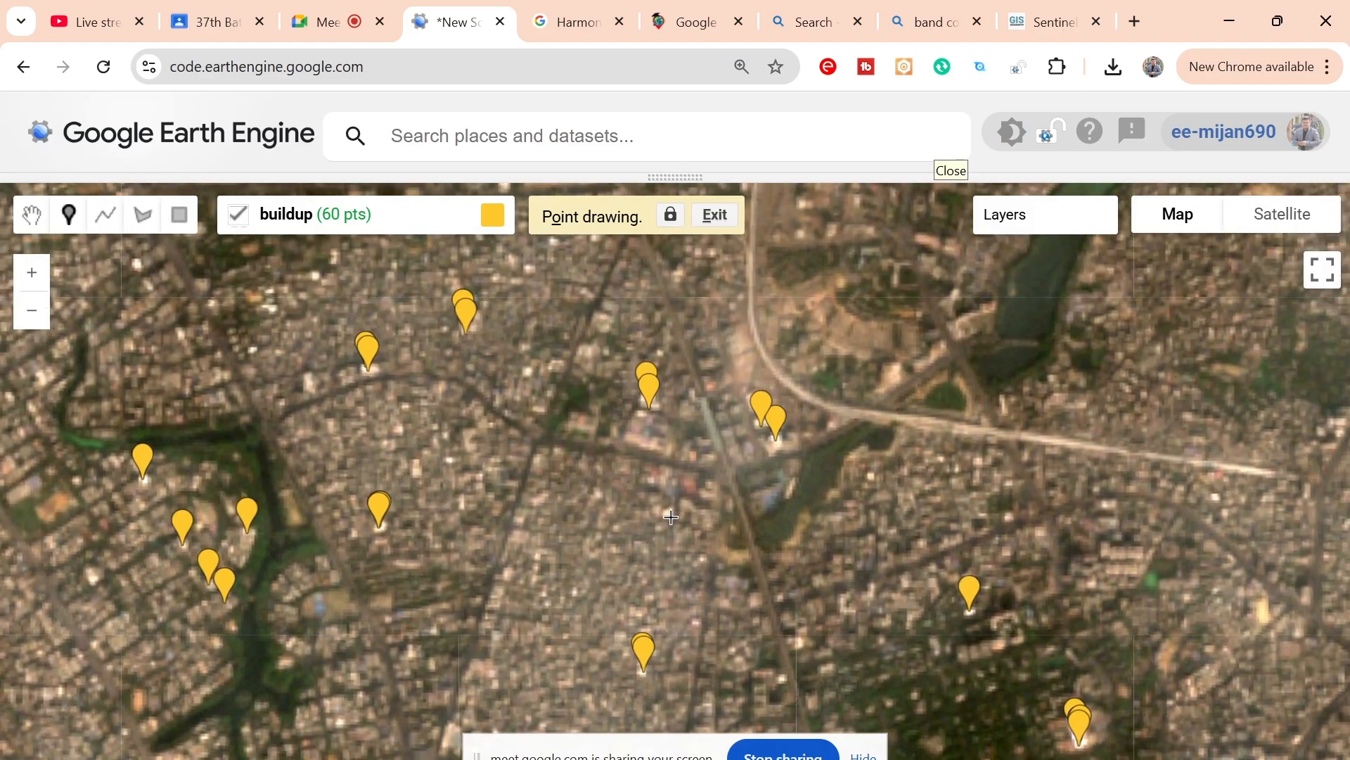
pyautogui.click(671, 517)
pyautogui.click(671, 517)
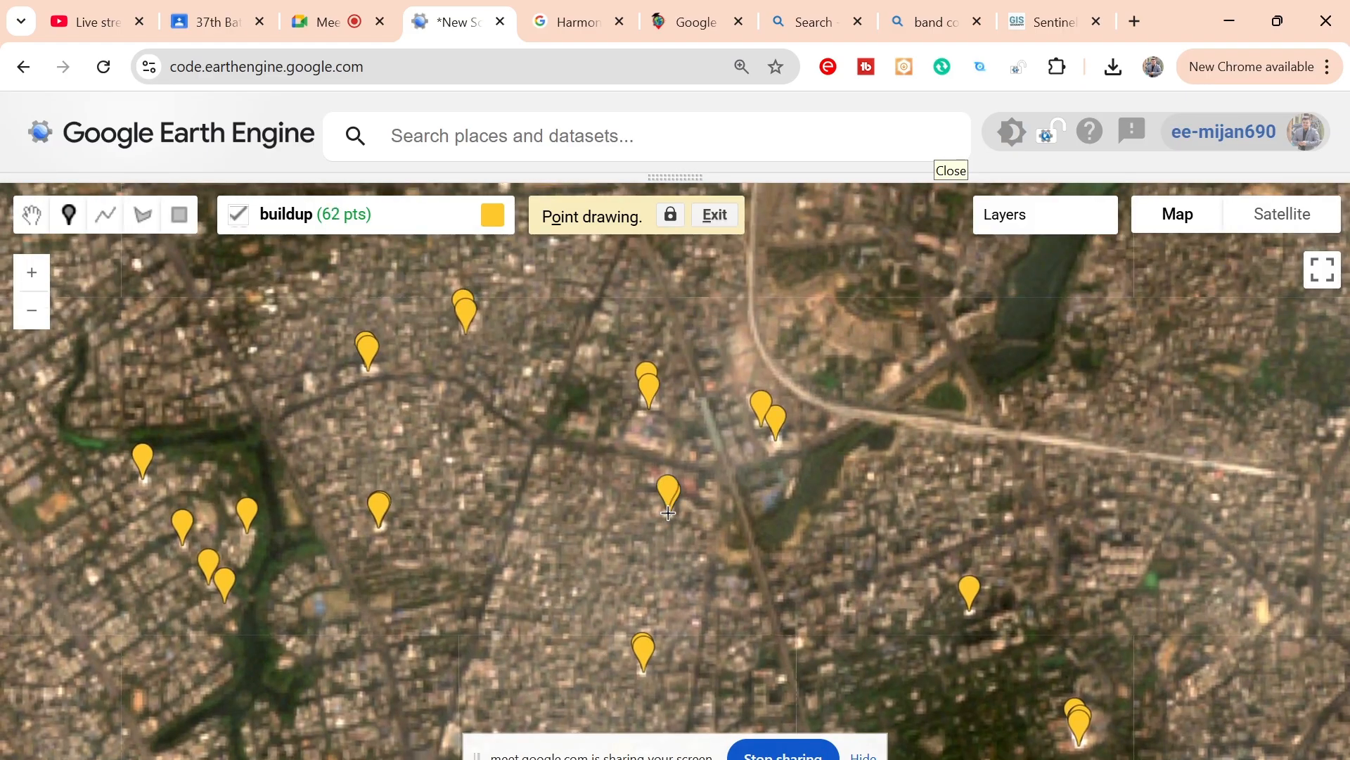
pyautogui.click(529, 370)
pyautogui.click(529, 370)
# Step: Add four buildup points northeast and north of the green canal, around the western end of the curved road
pyautogui.click(308, 384)
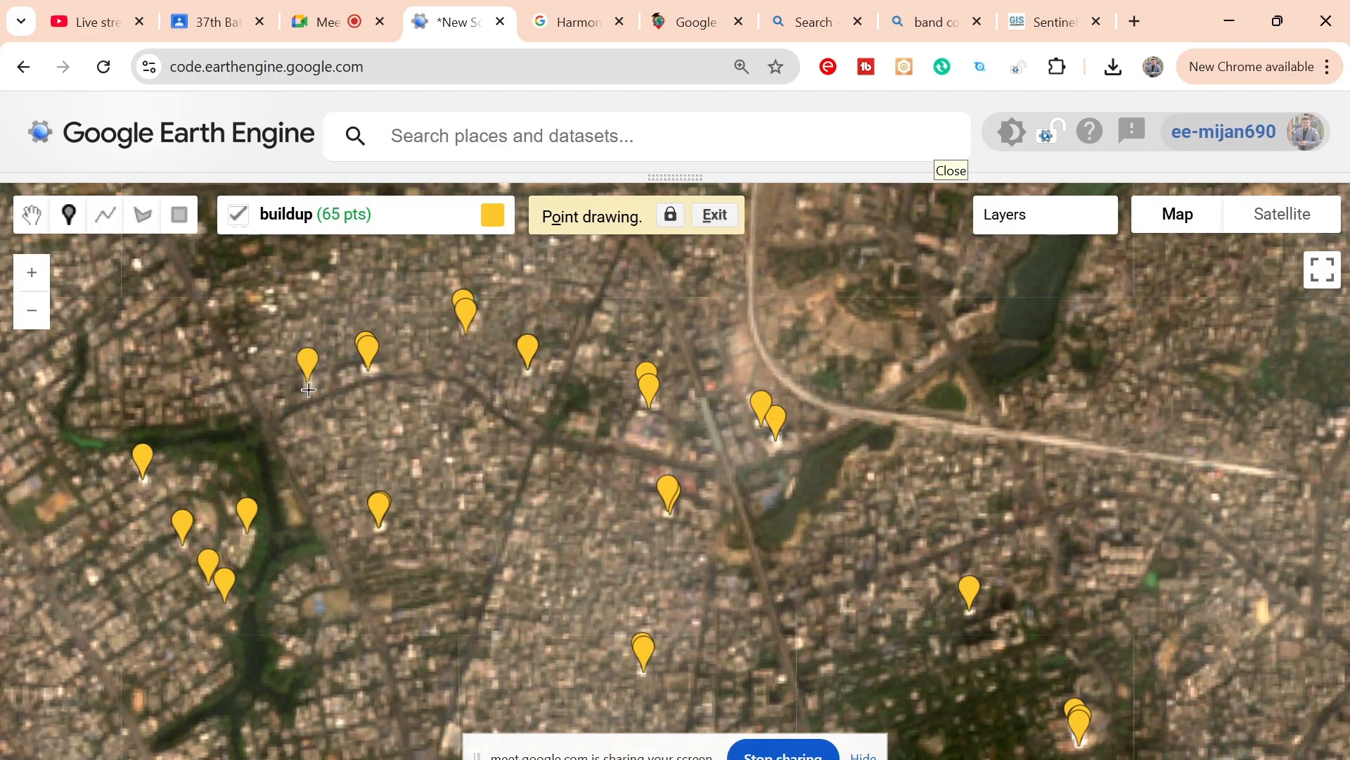
pyautogui.click(308, 389)
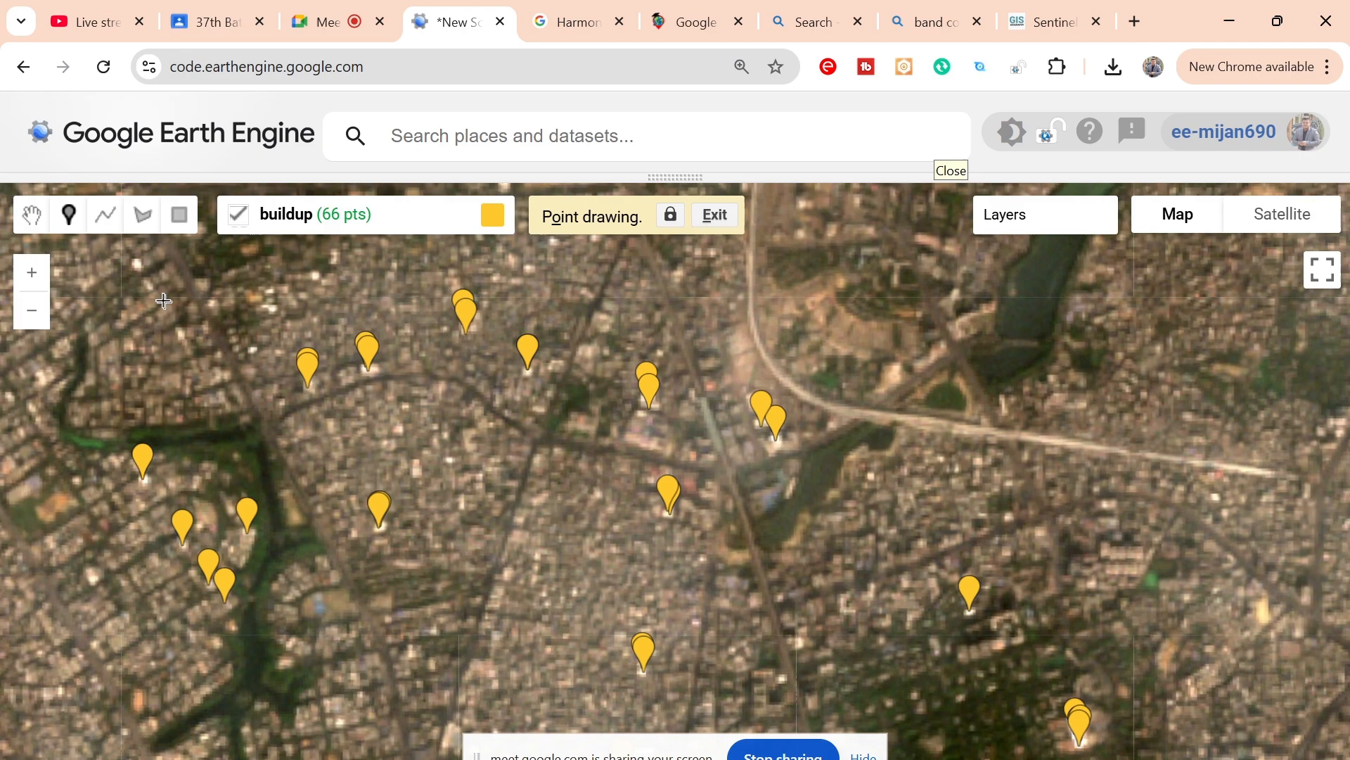
pyautogui.click(138, 267)
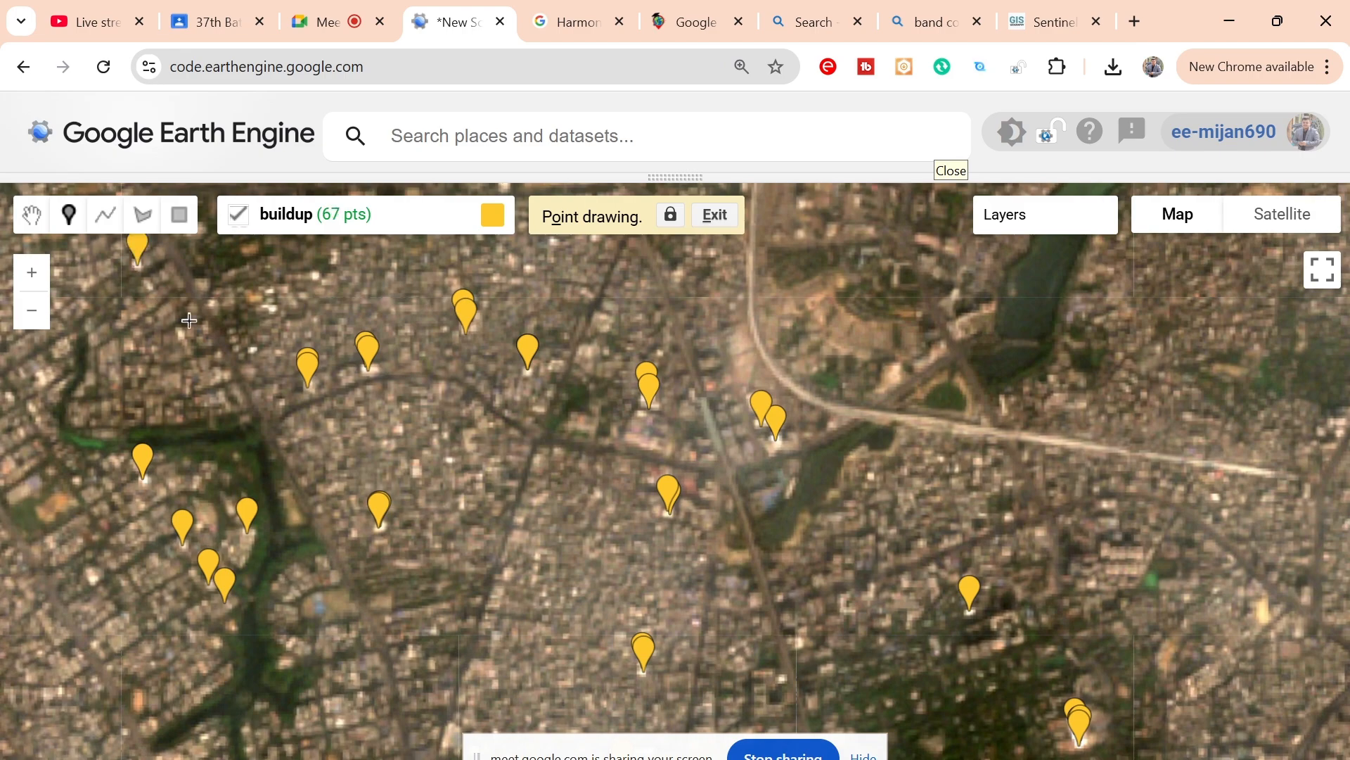
pyautogui.click(254, 351)
# Step: Add one buildup point in the dense blocks southeast of the parliament grounds and two beside the green-coloured ground to their east
pyautogui.moveTo(583, 286); pyautogui.dragTo(527, 539)
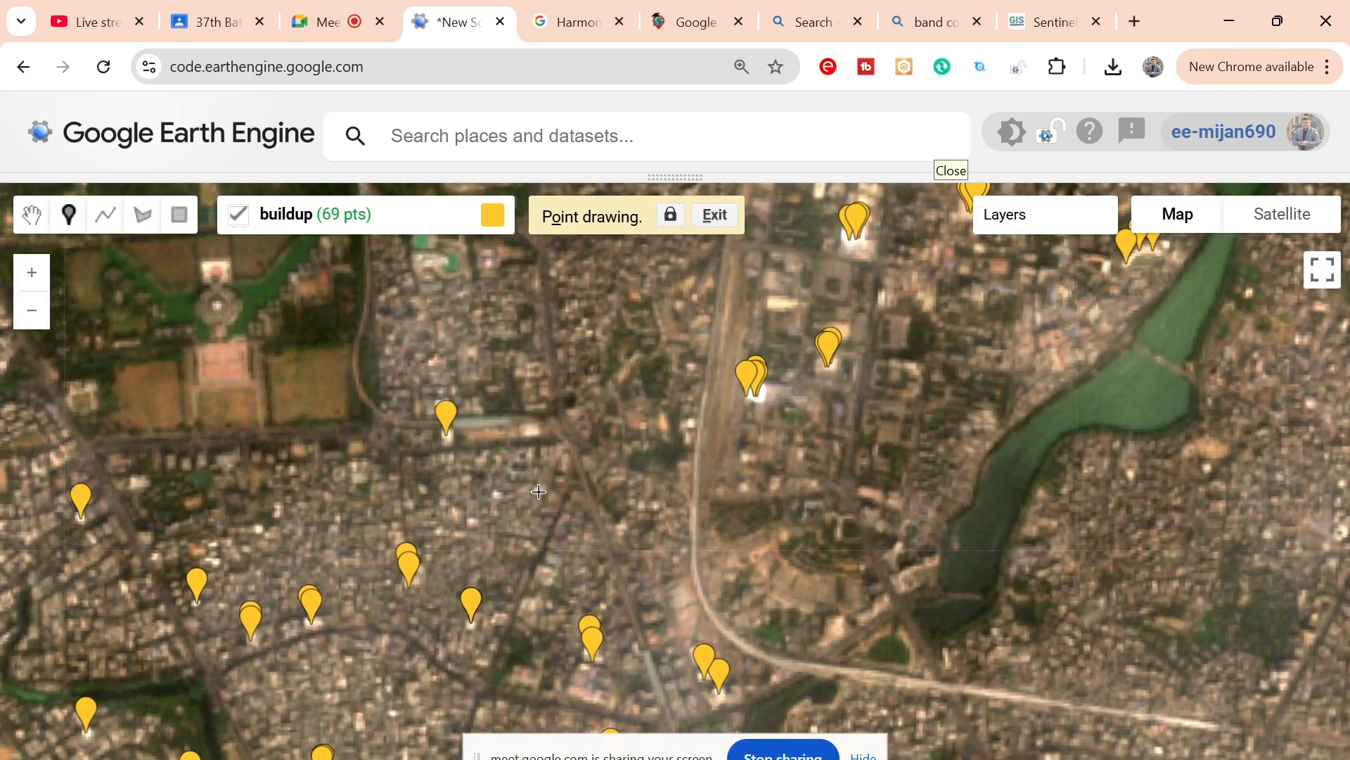
pyautogui.click(473, 522)
pyautogui.moveTo(548, 458); pyautogui.dragTo(508, 591)
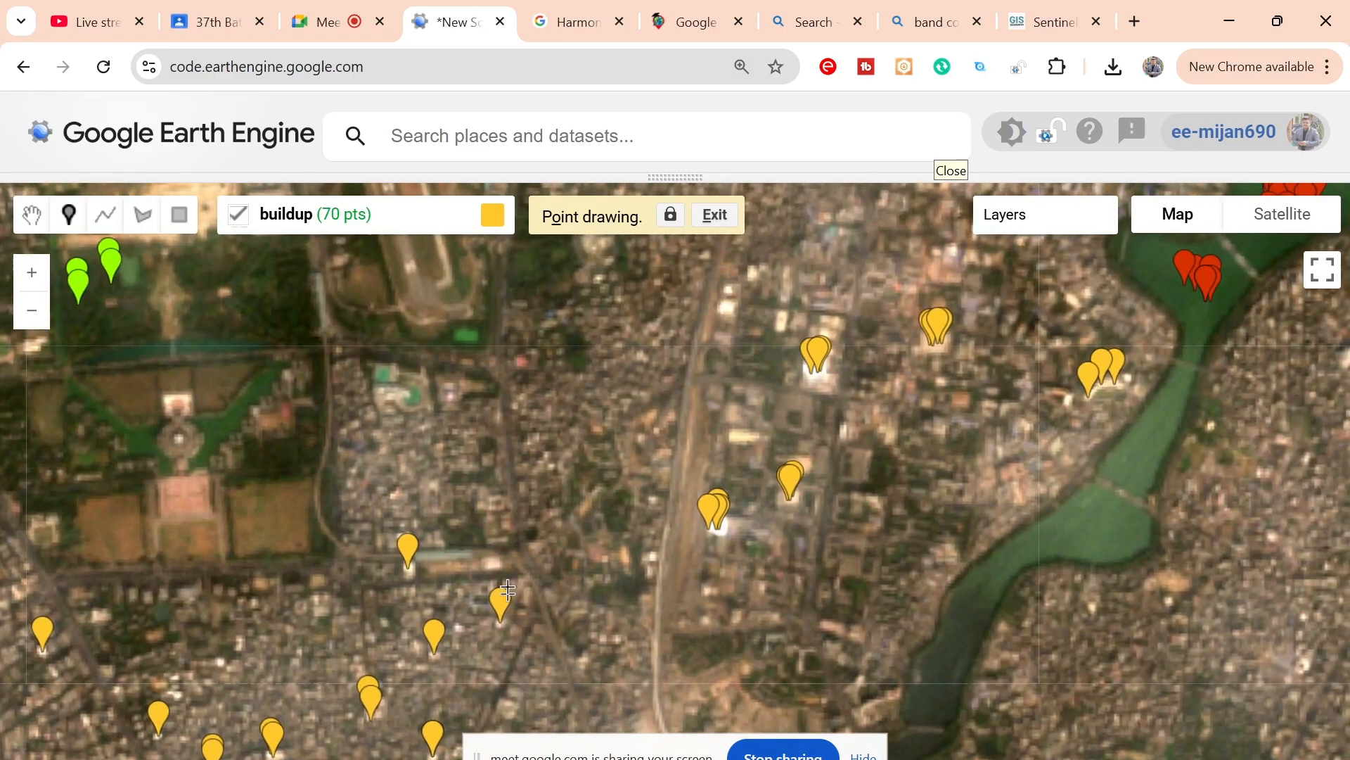
pyautogui.click(382, 393)
pyautogui.click(389, 394)
# Step: Place three buildup points on the square pale building between the sandy field and the runway
pyautogui.moveTo(429, 490)
pyautogui.mouseDown()
pyautogui.moveTo(648, 521)
pyautogui.moveTo(668, 690)
pyautogui.mouseUp()
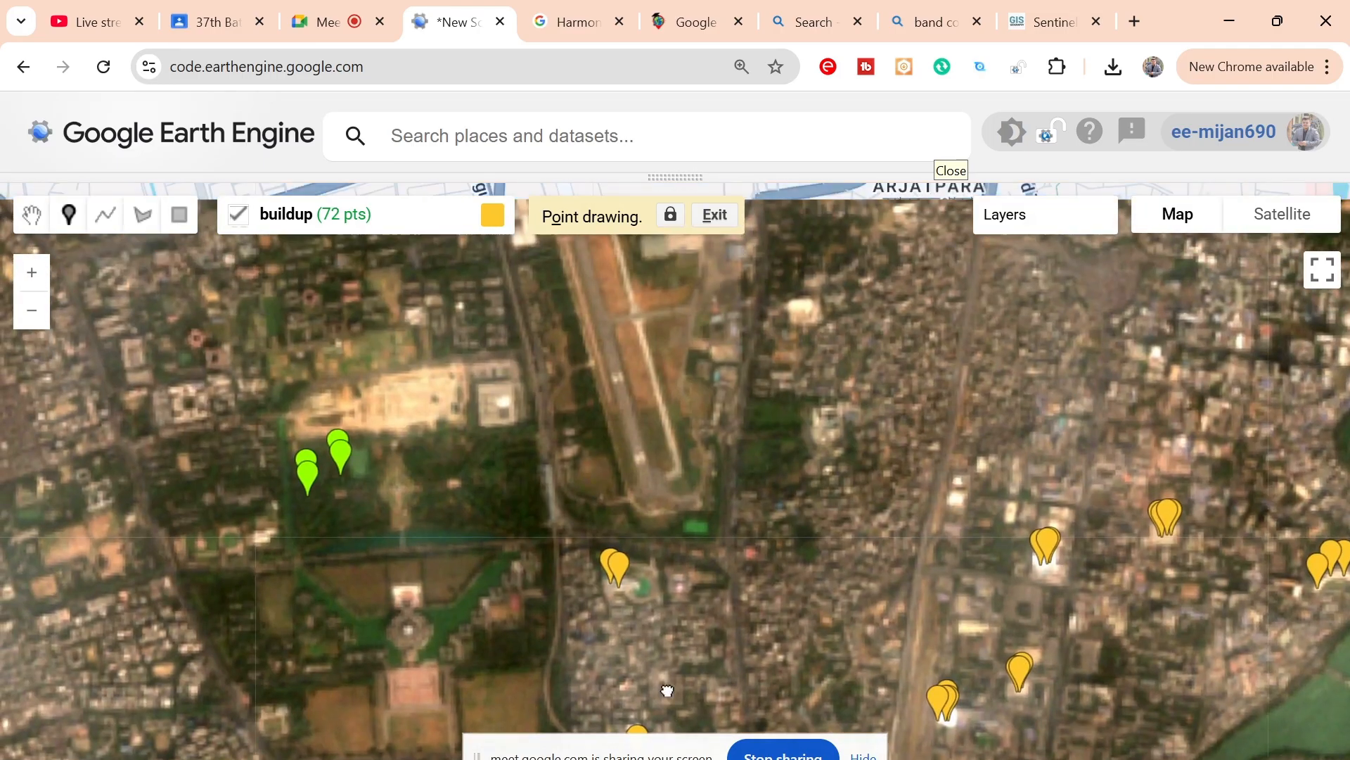
pyautogui.click(504, 403)
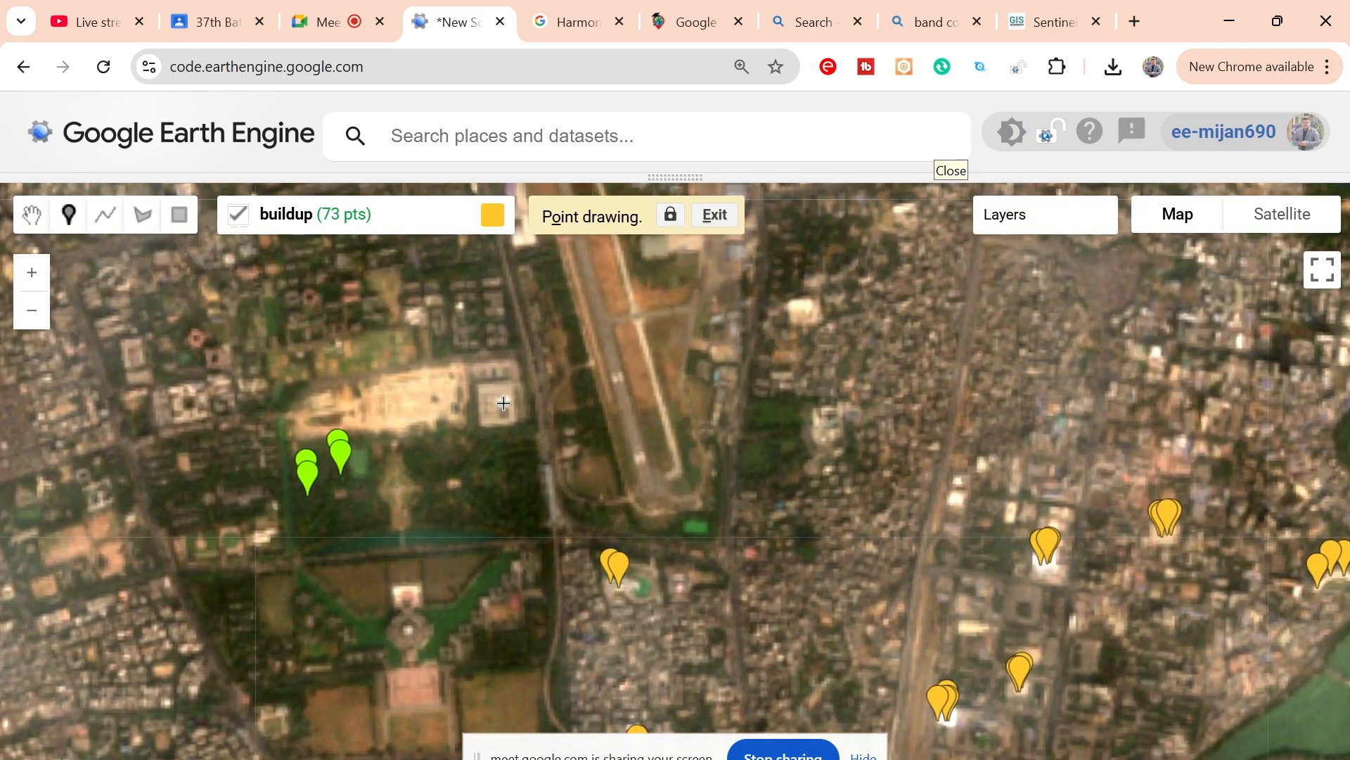
pyautogui.moveTo(482, 391); pyautogui.dragTo(486, 395)
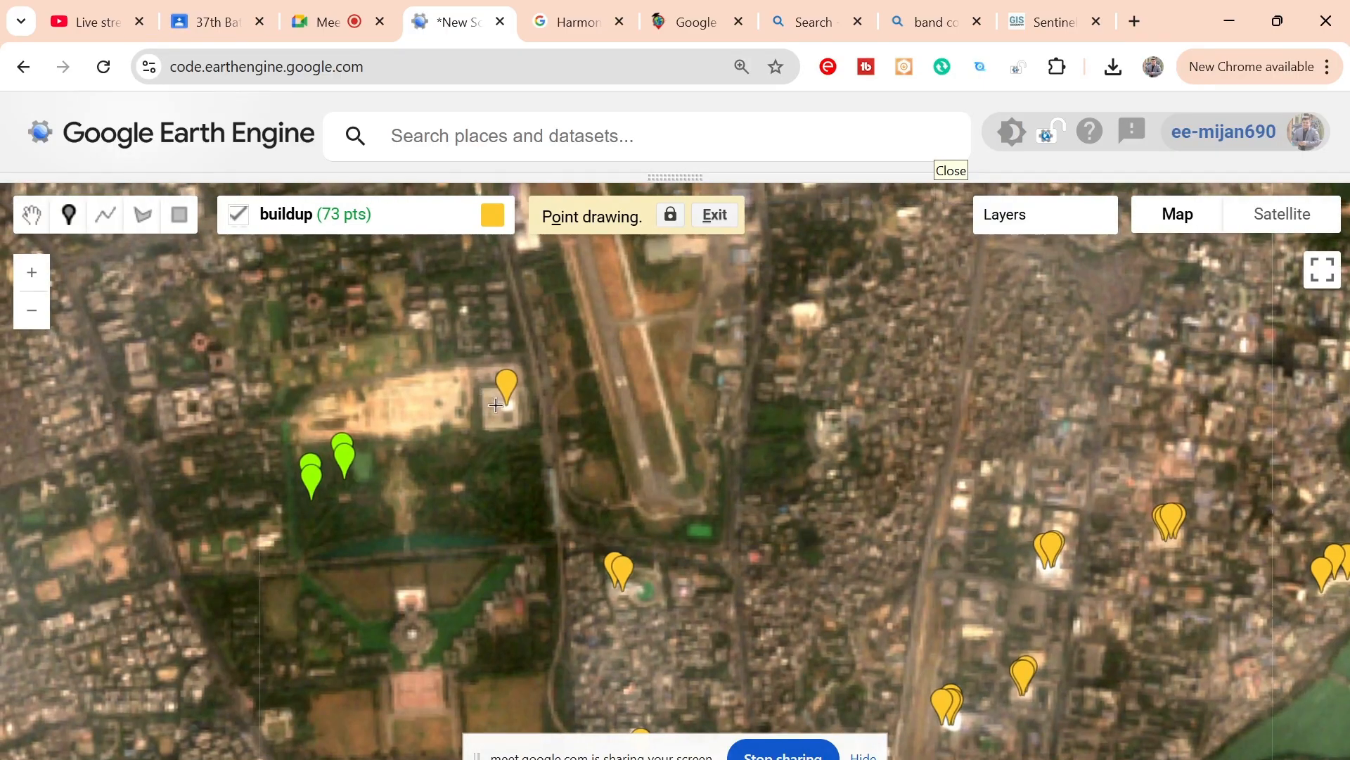
pyautogui.click(496, 406)
pyautogui.click(494, 414)
# Step: Place four buildup points on the bright building just east of the runway
pyautogui.moveTo(534, 416); pyautogui.dragTo(361, 549)
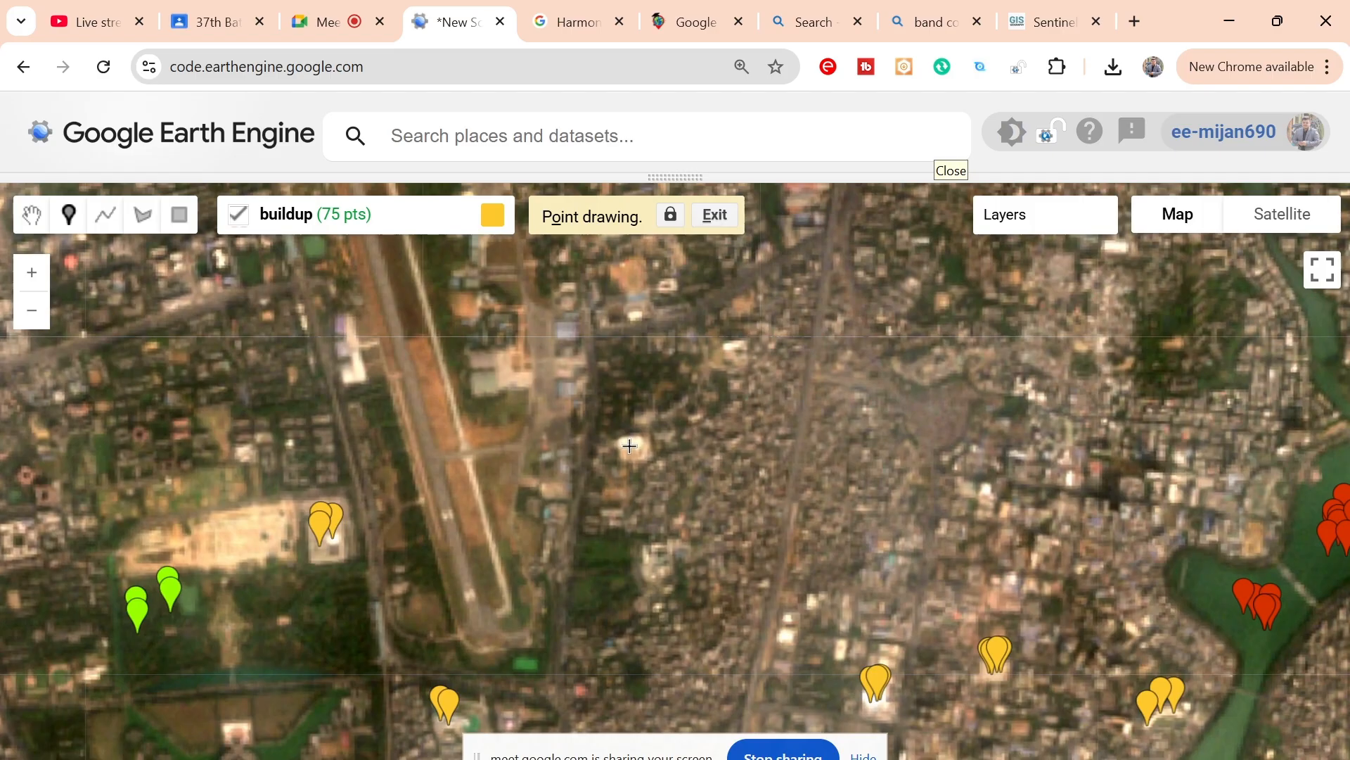
pyautogui.click(629, 444)
pyautogui.click(639, 448)
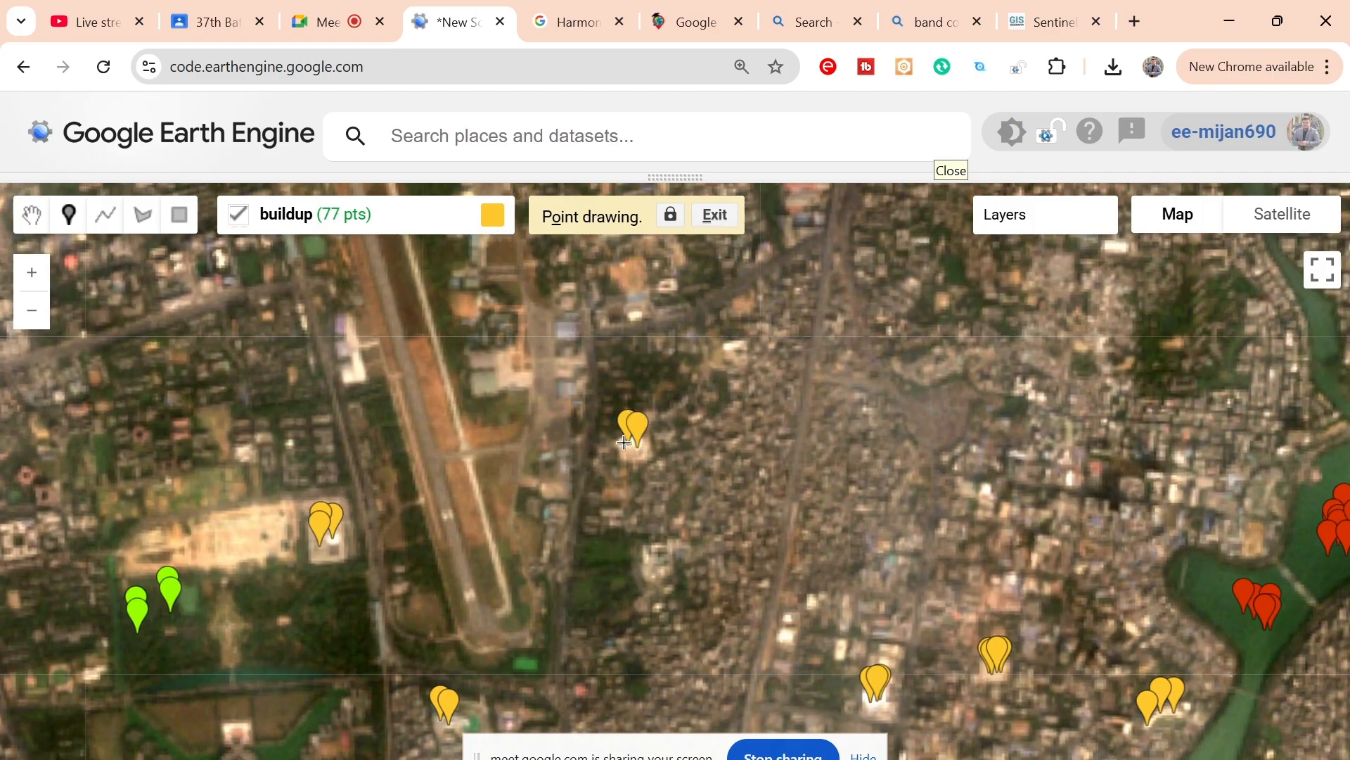
pyautogui.click(624, 446)
pyautogui.click(640, 451)
# Step: Add five buildup points on bright roofs in an east-west row across the dense blocks northwest of the lake
pyautogui.moveTo(984, 493); pyautogui.dragTo(781, 320)
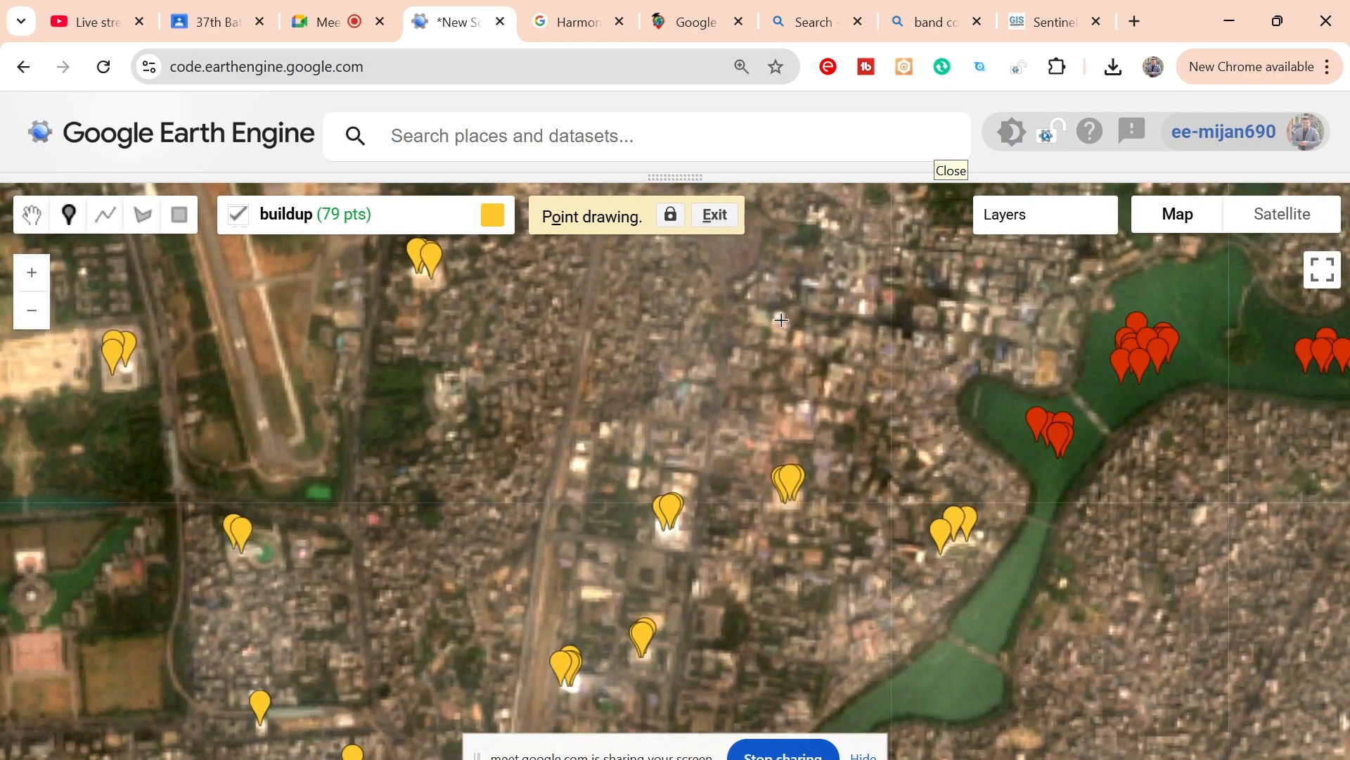
pyautogui.click(781, 320)
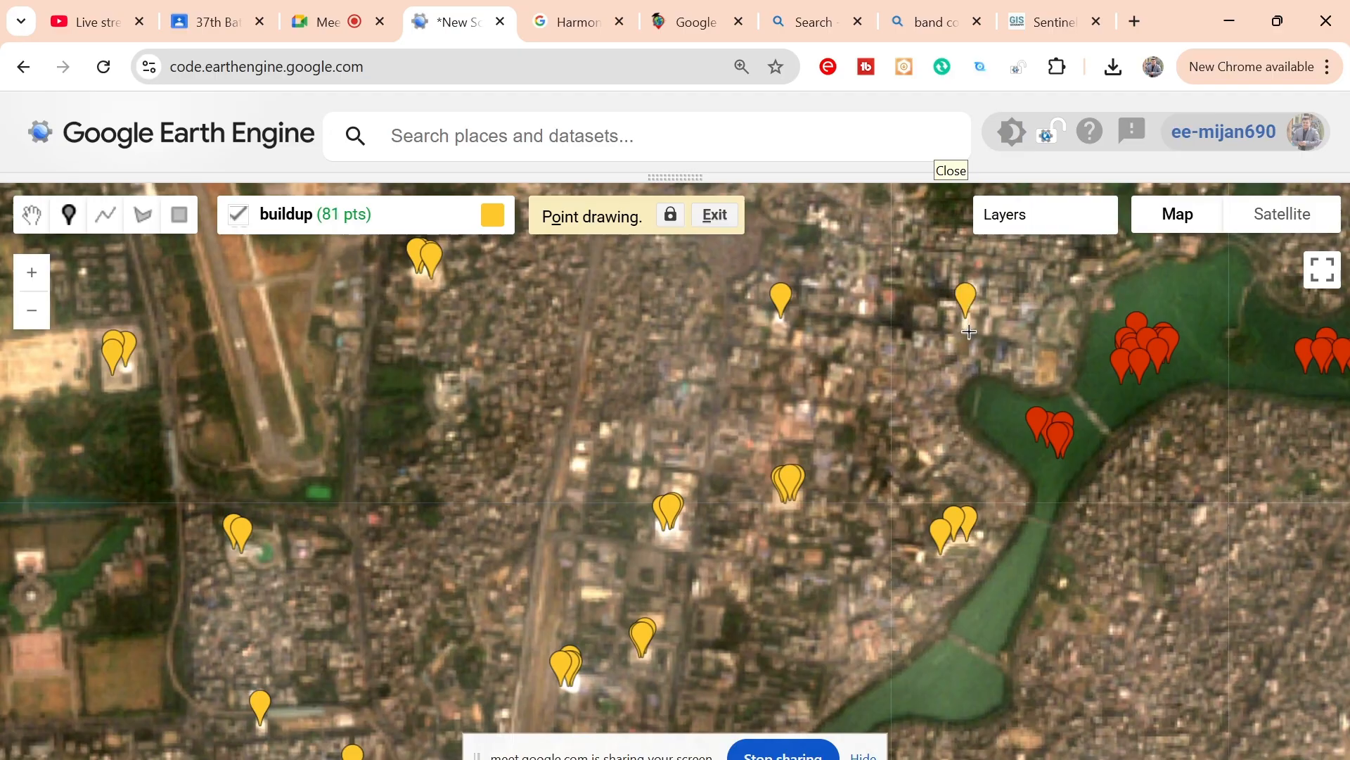
pyautogui.click(967, 325)
pyautogui.moveTo(899, 297); pyautogui.dragTo(886, 436)
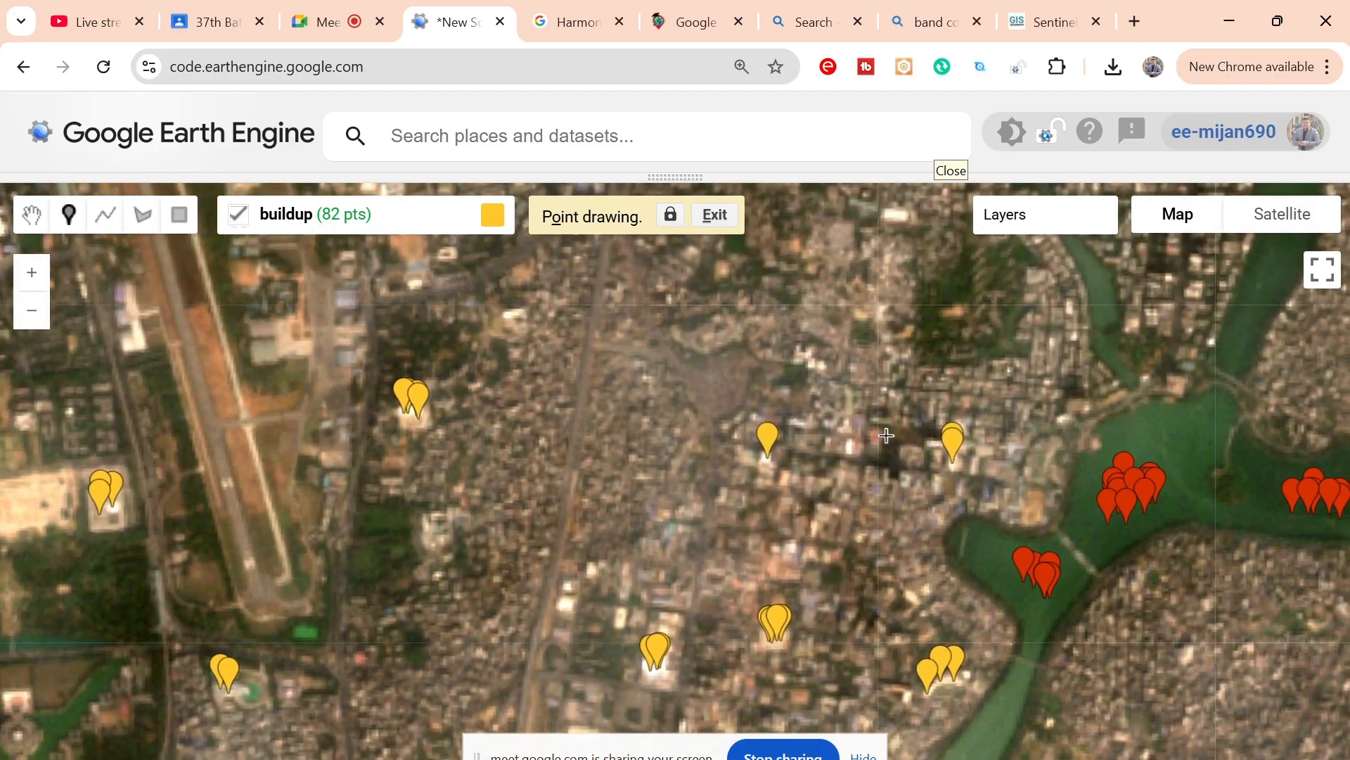
pyautogui.click(850, 444)
pyautogui.click(851, 453)
# Step: Add three buildup points on the white roofs just east of the north-south corridor, northwest of the existing building clusters
pyautogui.moveTo(838, 502); pyautogui.dragTo(834, 389)
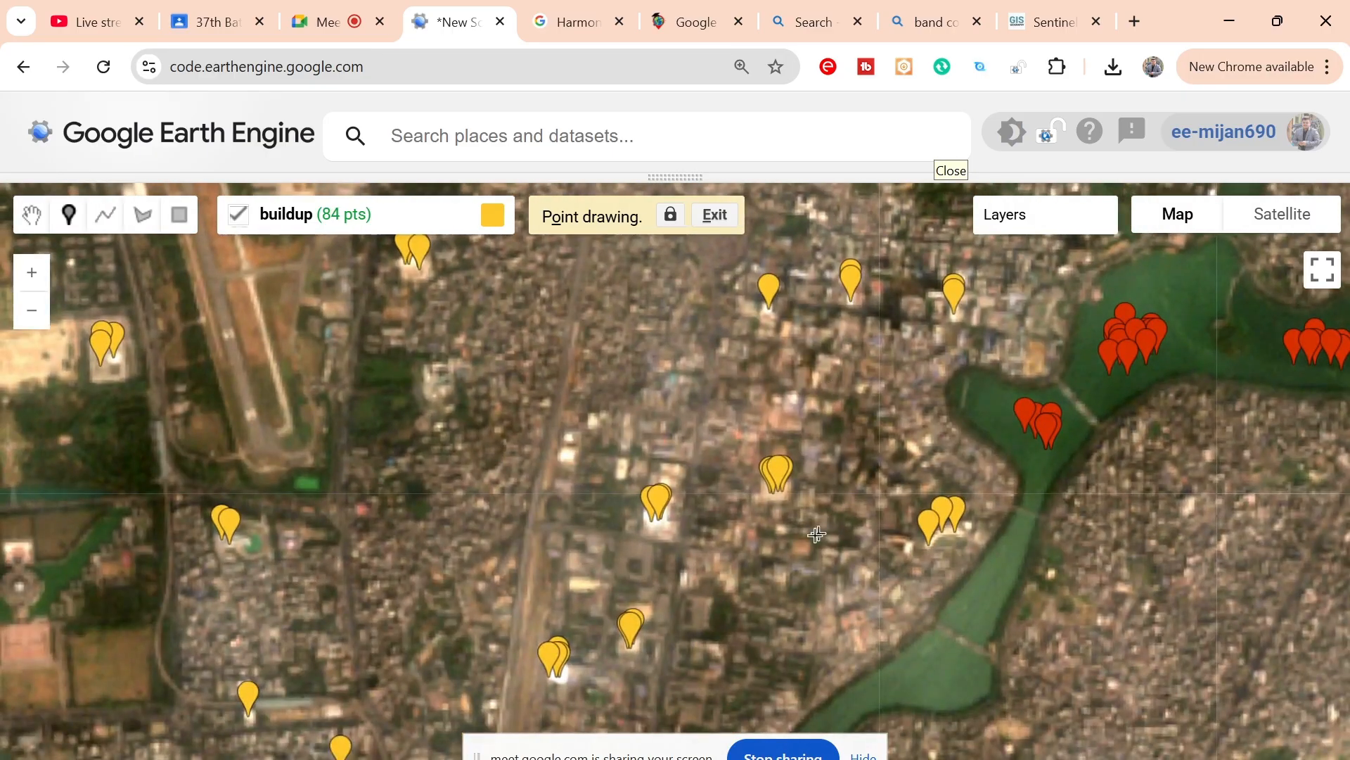
pyautogui.moveTo(803, 538); pyautogui.dragTo(816, 349)
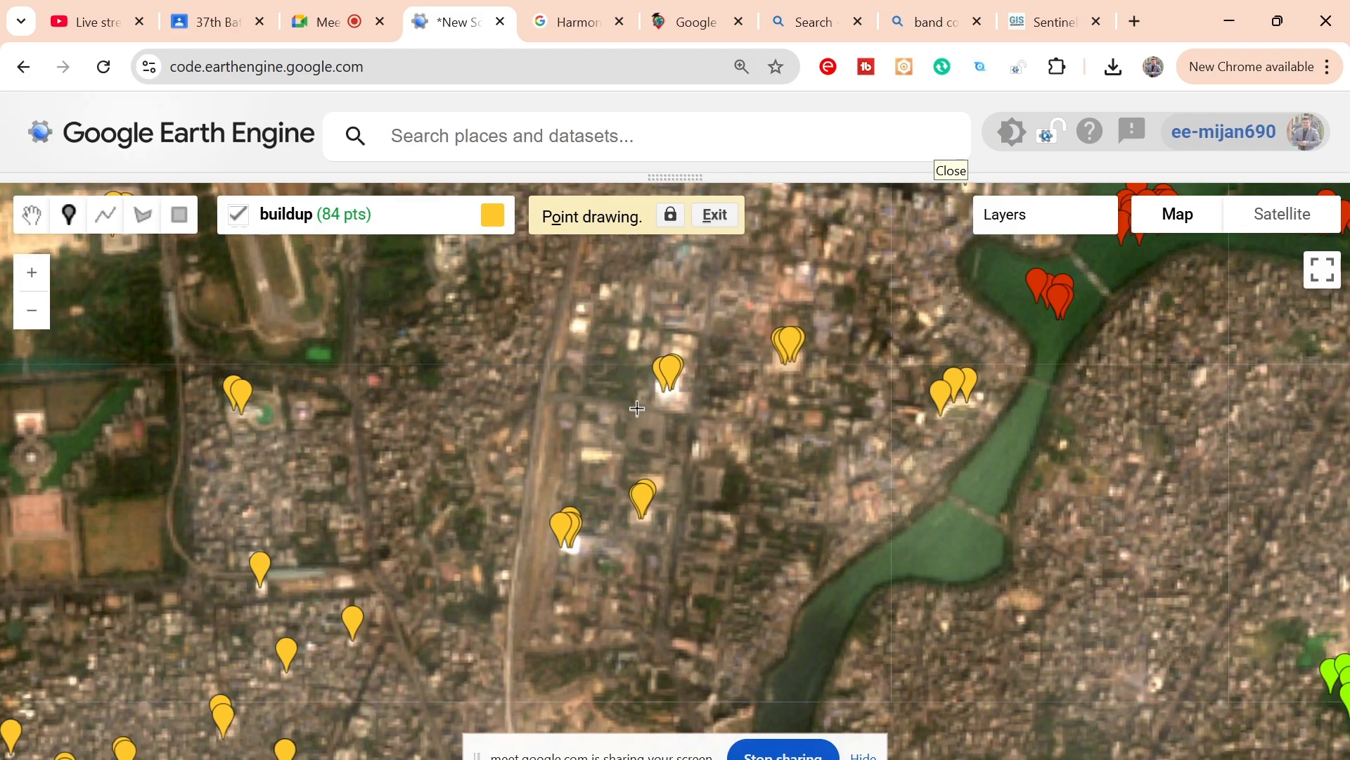
pyautogui.click(579, 328)
pyautogui.click(633, 344)
pyautogui.click(633, 350)
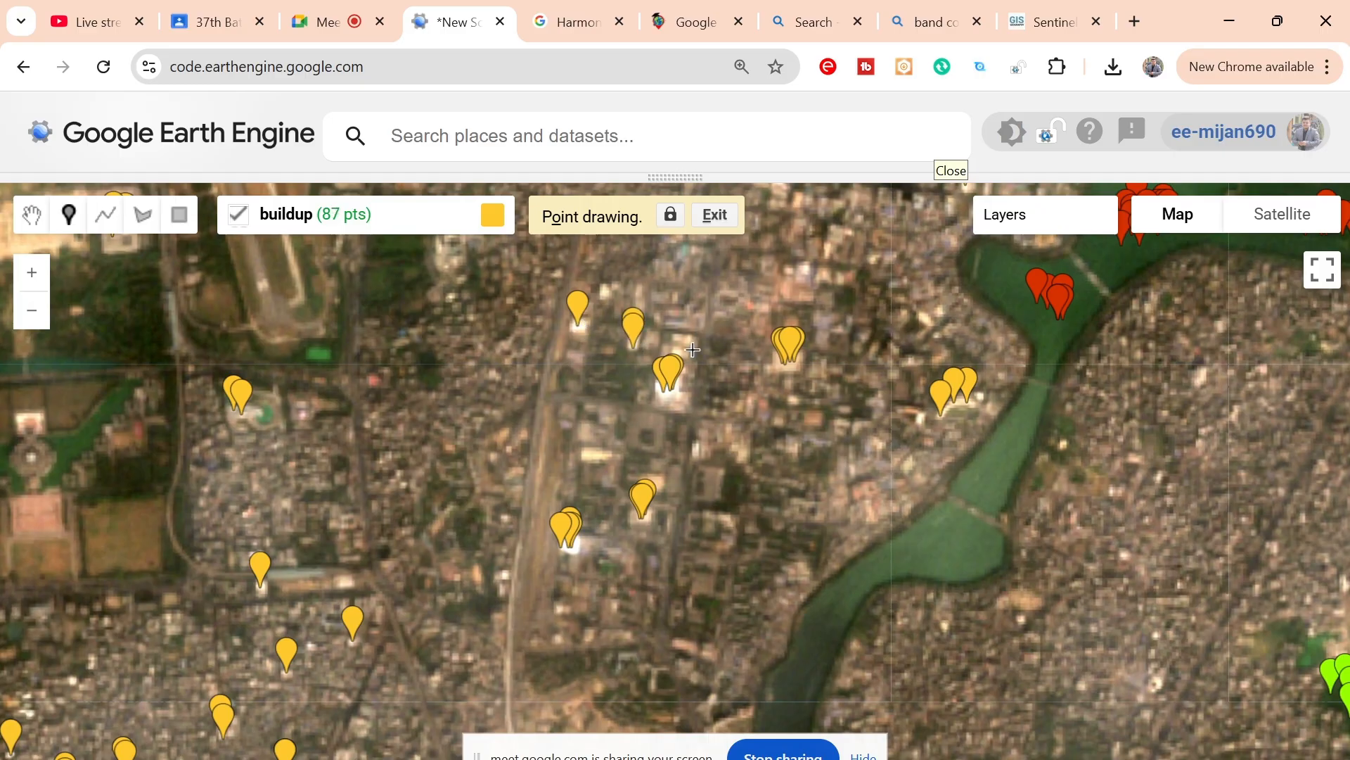
# Step: Add four buildup points on pale roofs between the corridor's building clusters and the lake's west bank
pyautogui.click(805, 269)
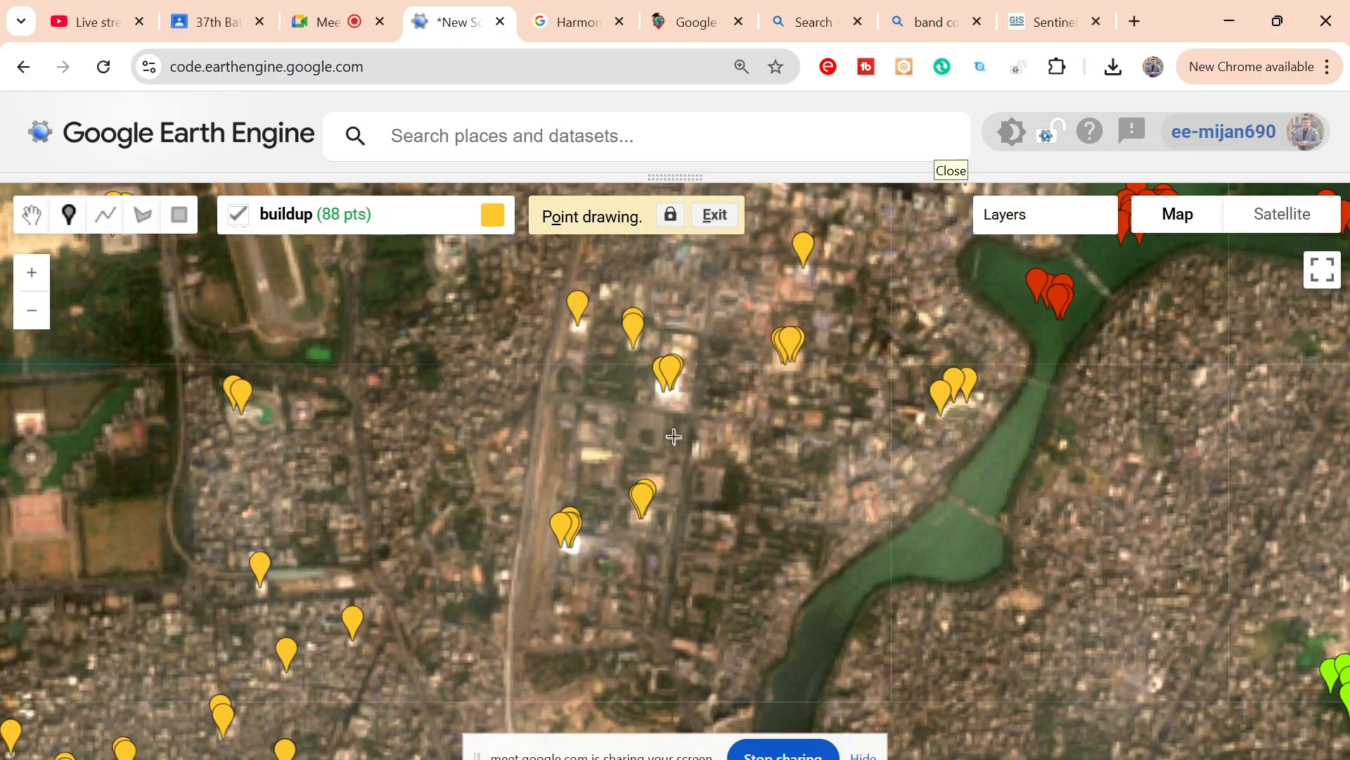
pyautogui.click(668, 396)
pyautogui.click(926, 322)
pyautogui.click(958, 373)
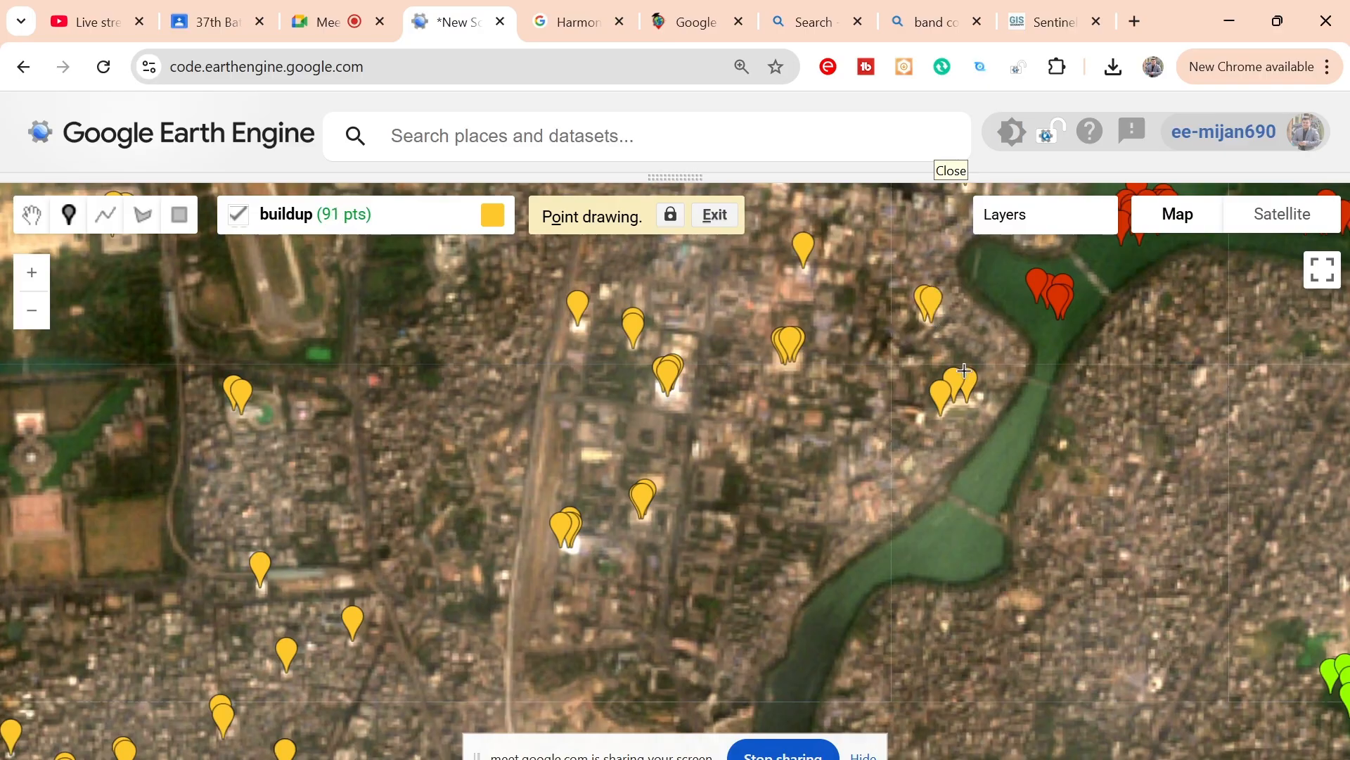
# Step: Place two buildup points on the pale roofs beside the main road, east of the lake and west of the vegetation points
pyautogui.moveTo(1156, 453); pyautogui.dragTo(682, 347)
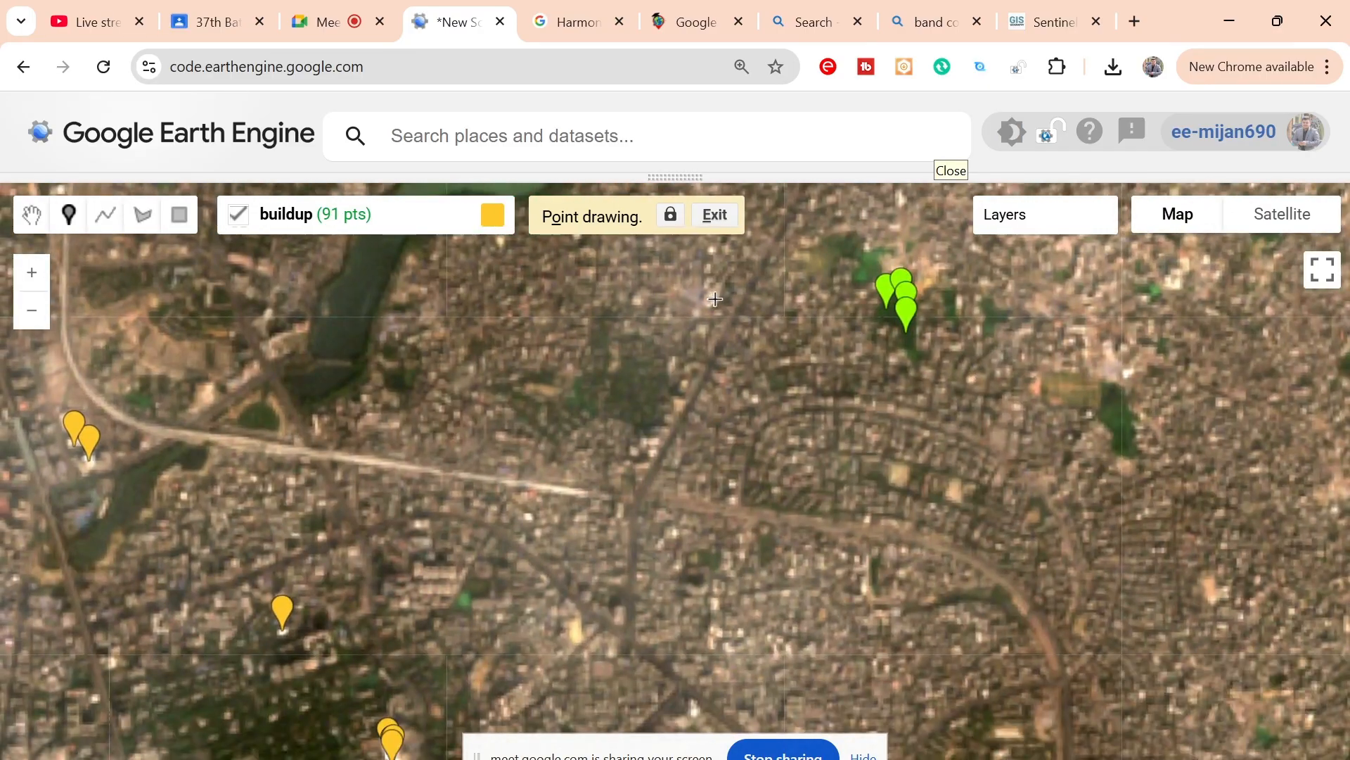
pyautogui.click(713, 297)
pyautogui.click(716, 303)
pyautogui.scroll(-1, 620, 410)
pyautogui.scroll(-1, 620, 410)
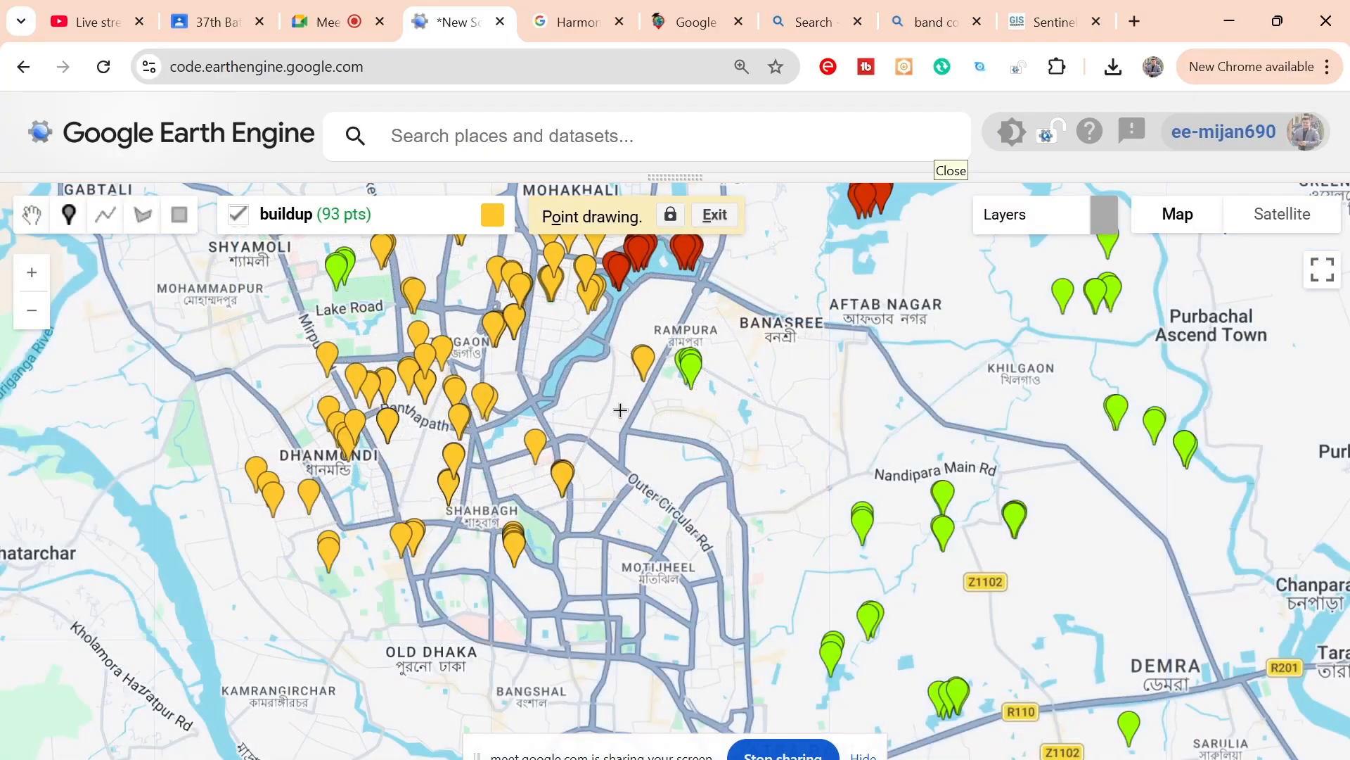
# Step: Bring the script editor back above the map and go to the empty lines below the supervised-learning label data comment
pyautogui.click(676, 176)
pyautogui.moveTo(677, 446); pyautogui.dragTo(677, 610)
pyautogui.scroll(5, 403, 363)
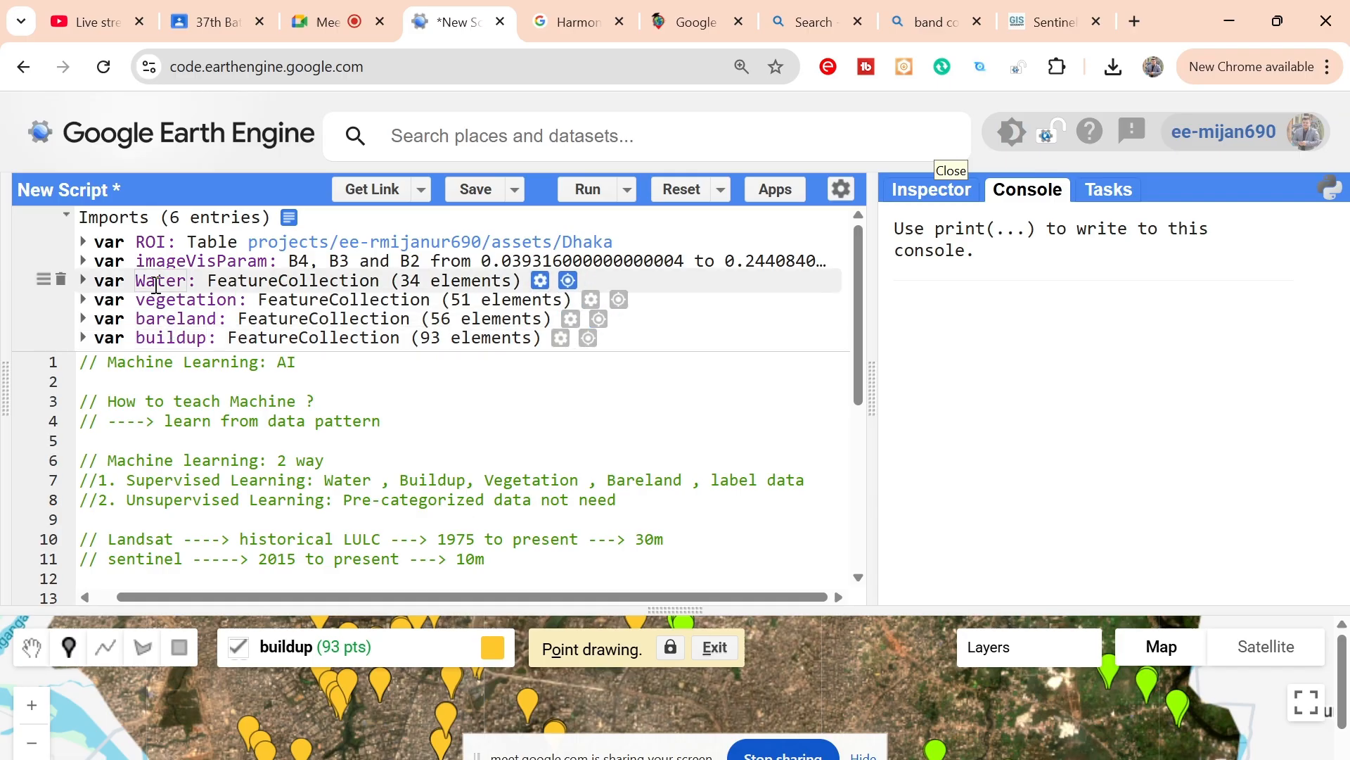
pyautogui.scroll(-5, 376, 507)
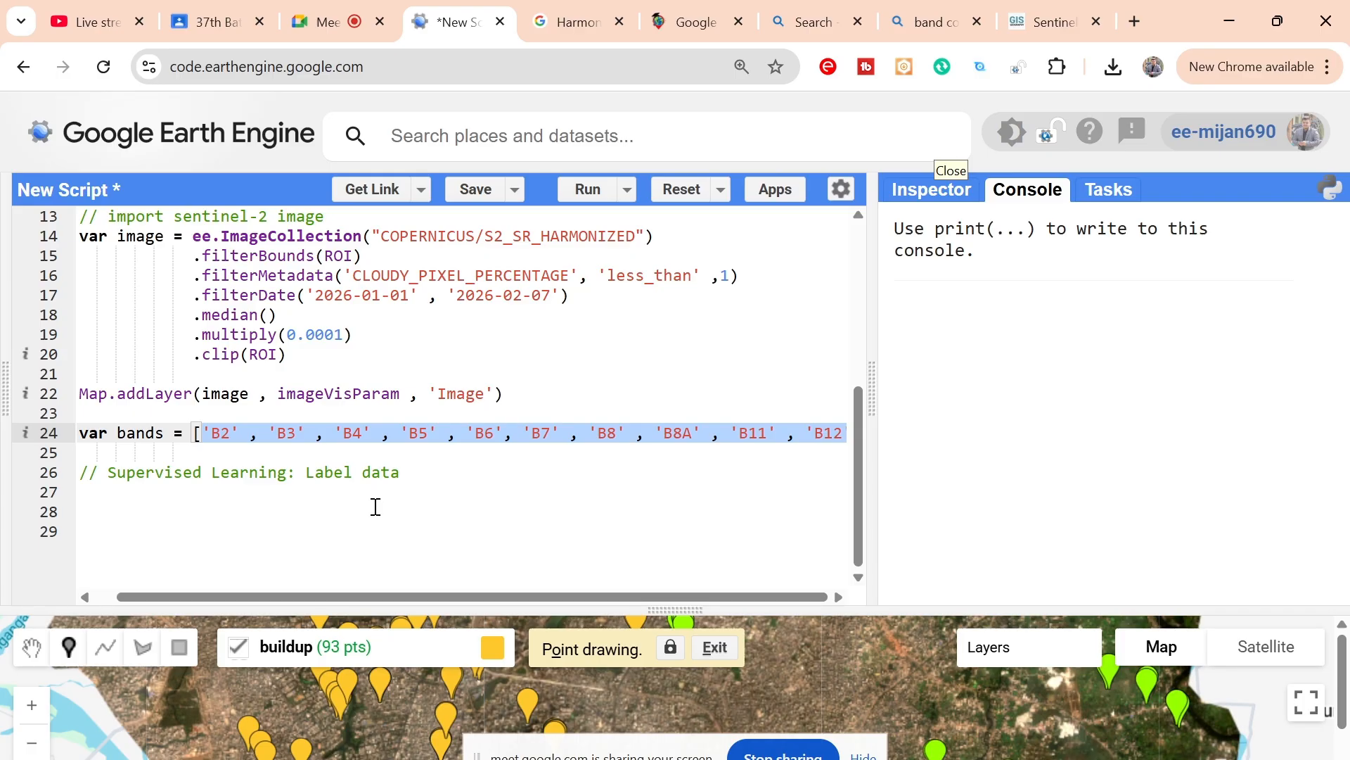
# Step: On line 28, declare a variable samples that merges the vegetation collection into Water
pyautogui.click(377, 506)
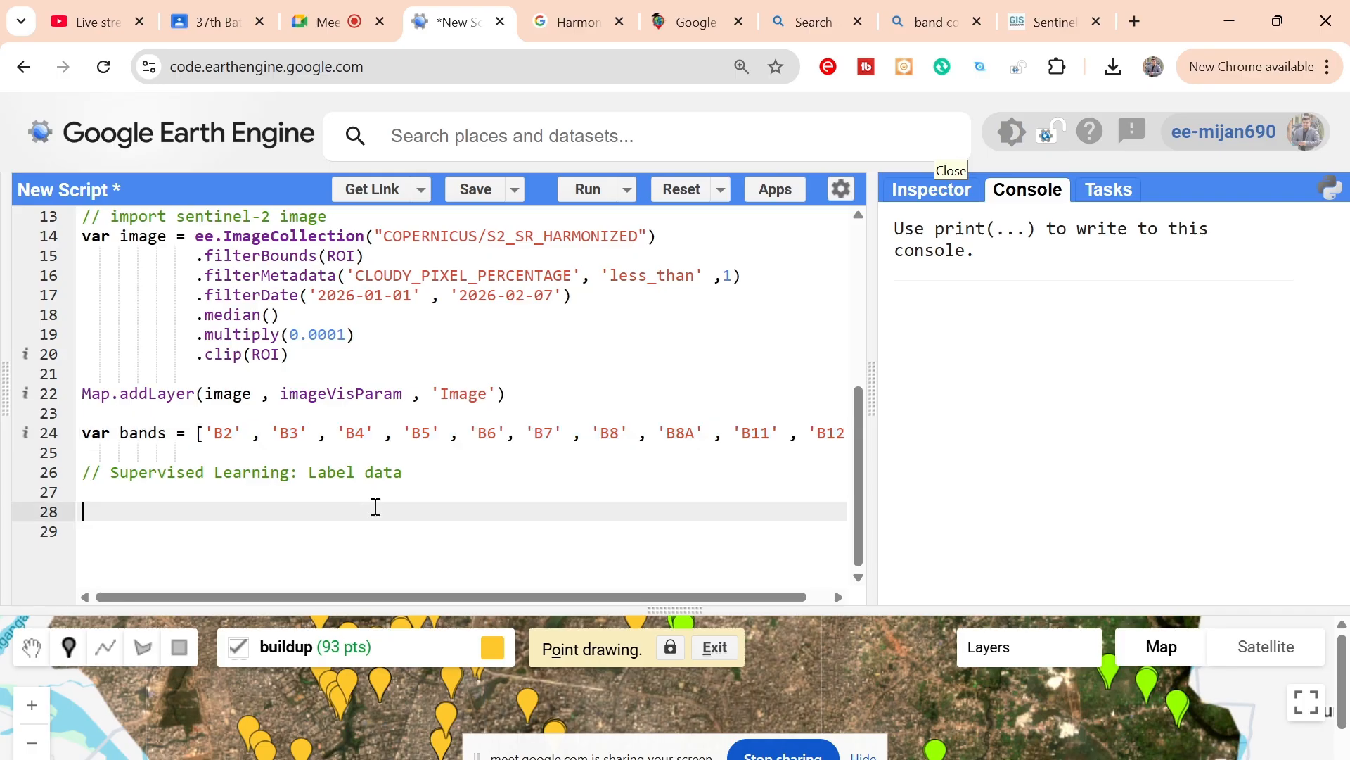
pyautogui.write('var samples =')
pyautogui.moveTo(364, 663)
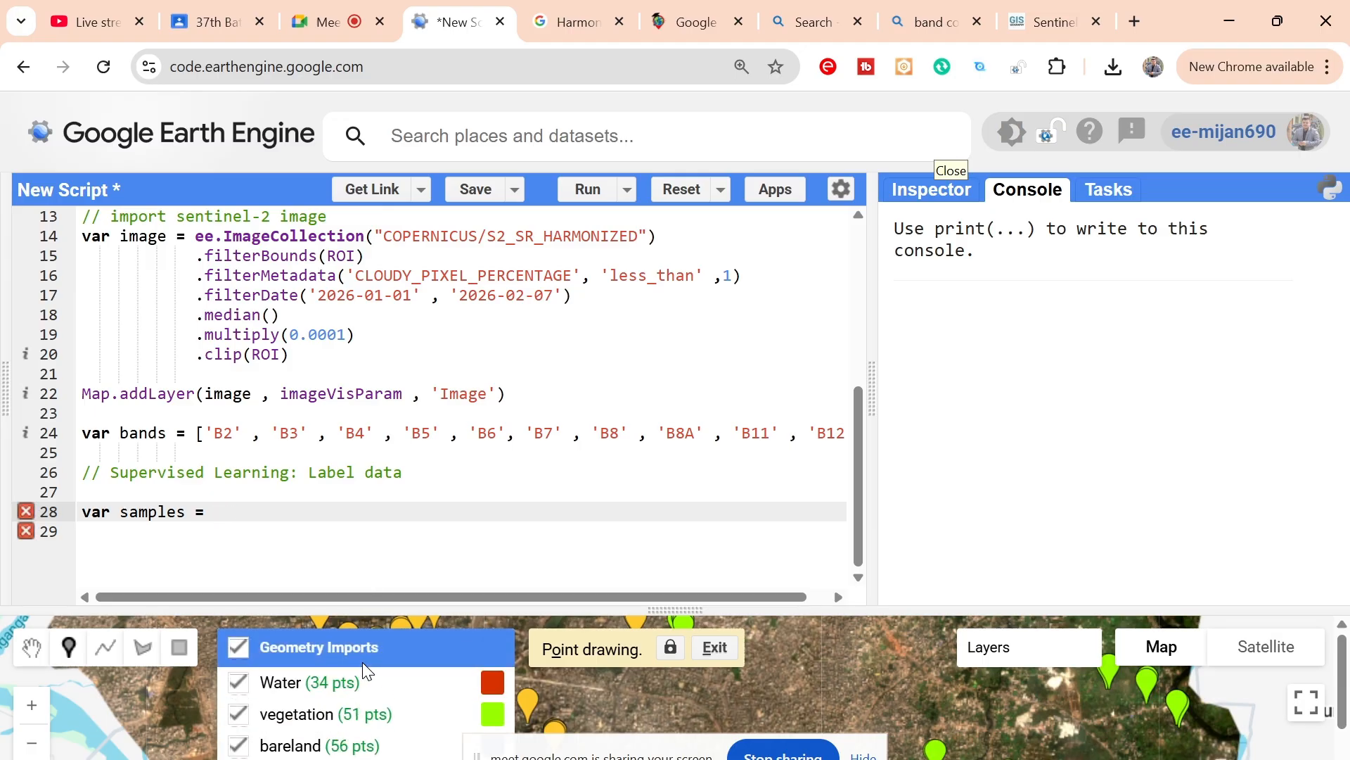
pyautogui.write('Water.')
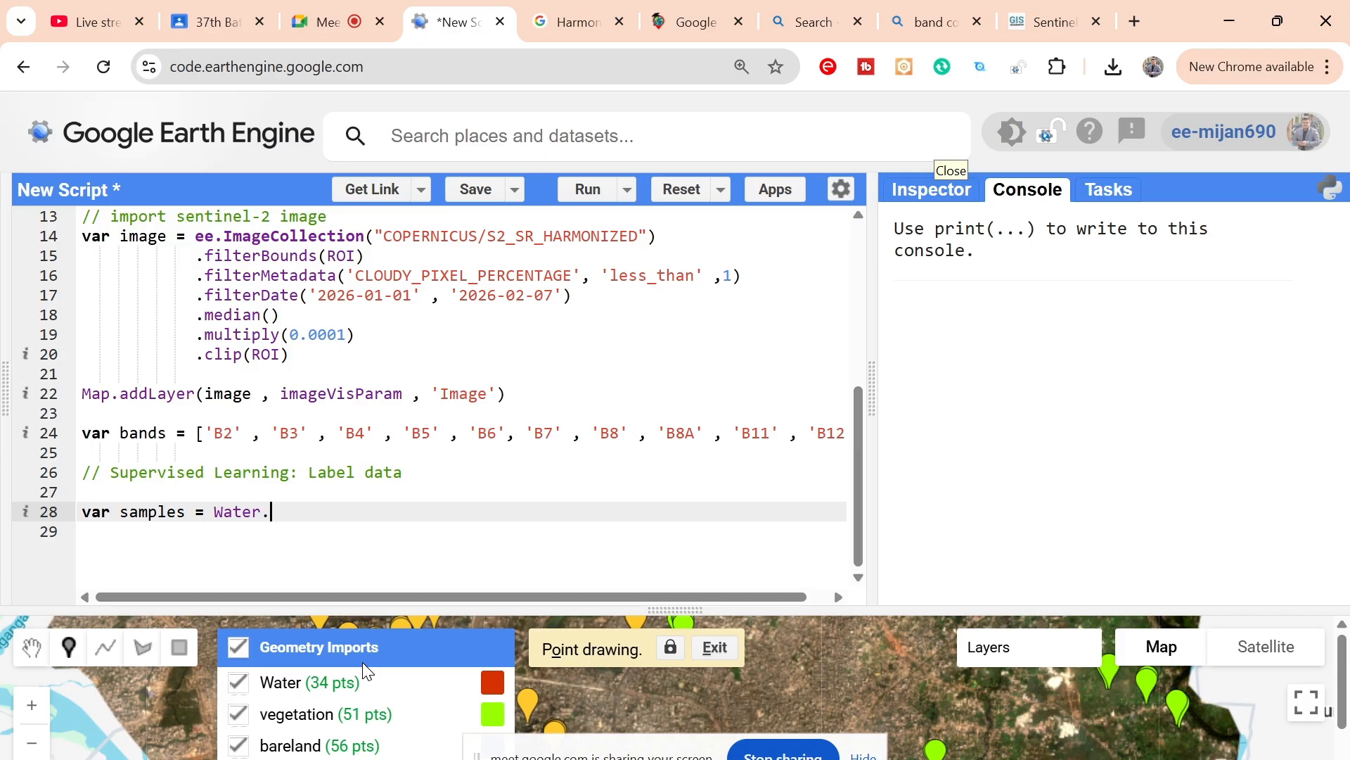
pyautogui.write('merge(vegetation)')
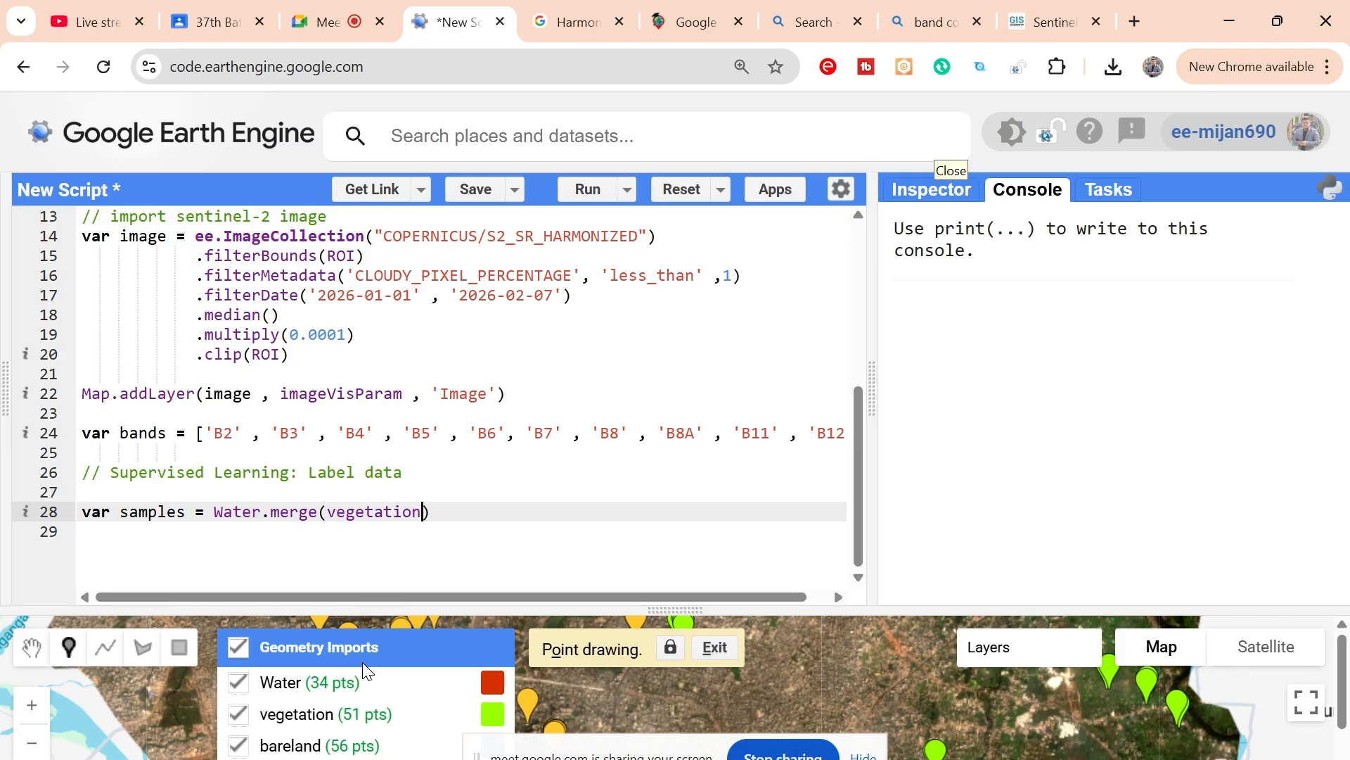
pyautogui.write('.merge(')
pyautogui.write('bareland')
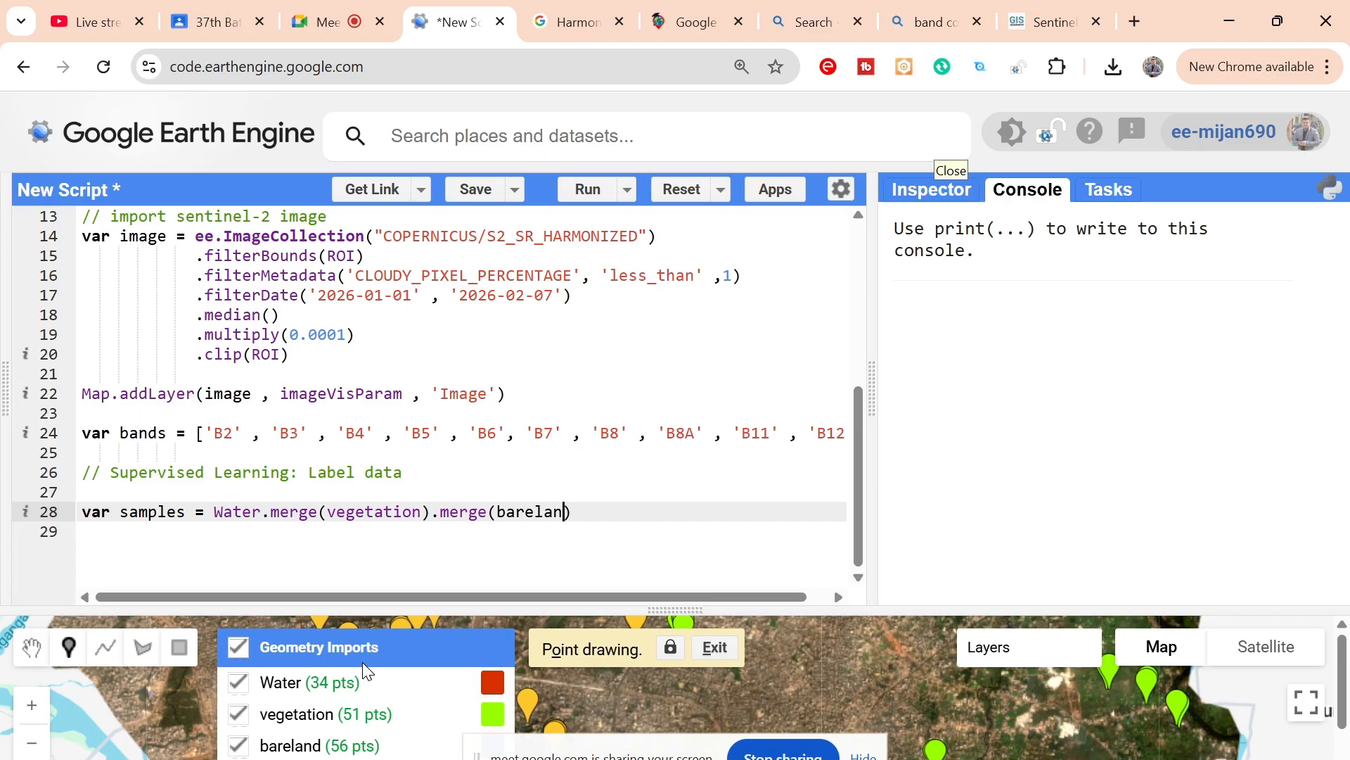
pyautogui.write(').merge(')
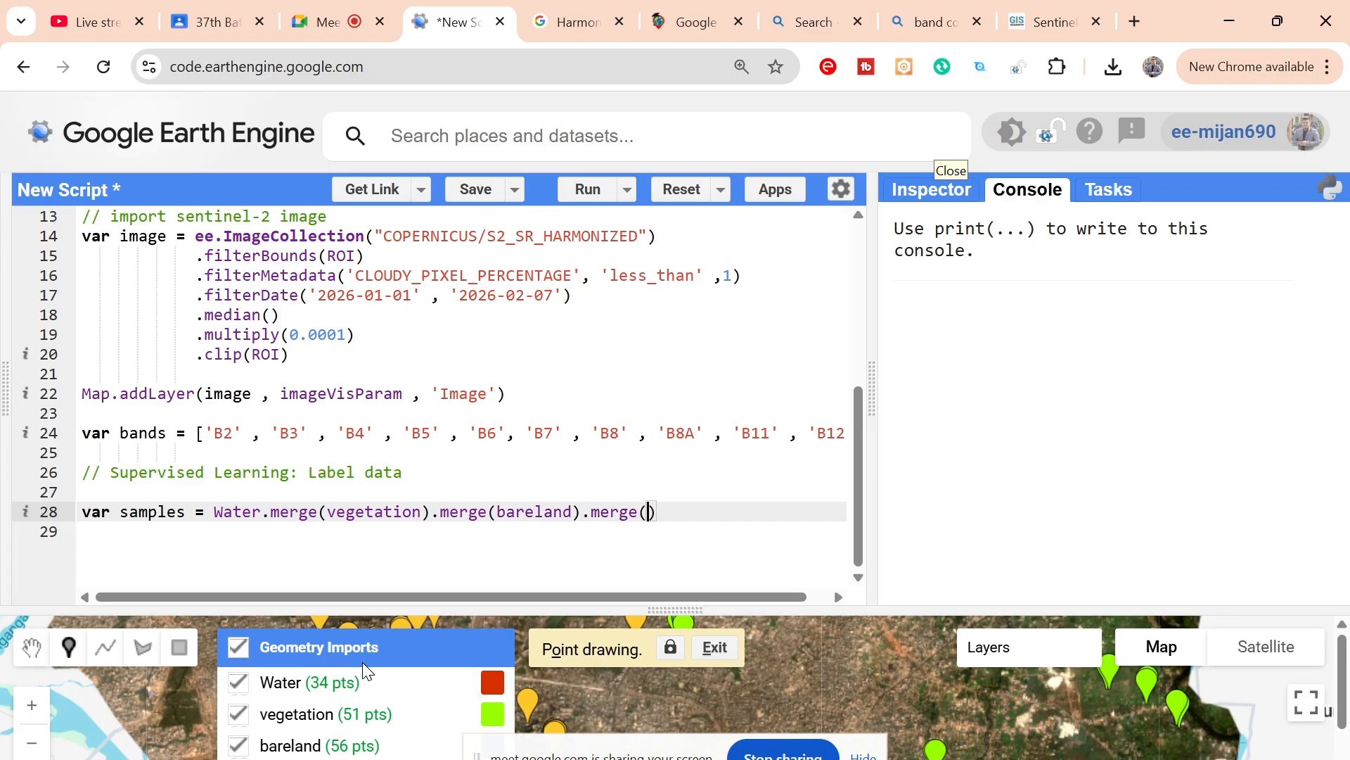
pyautogui.write('buildup')
# Step: Extend the samples expression with chained merges of bareland and buildup, leaving a blank line below it
pyautogui.press('Return')
pyautogui.press('Return')
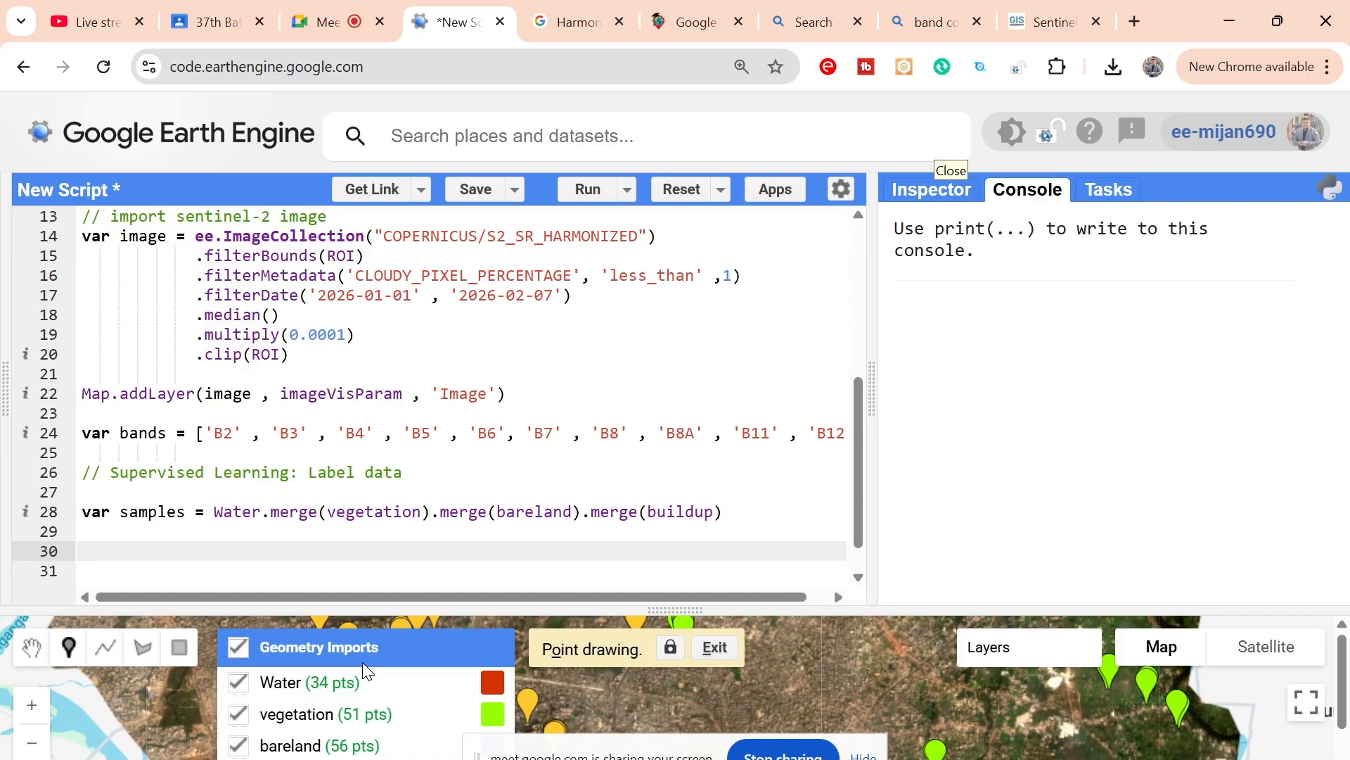
# Step: Add a print(samples) statement on line 30 and run the script
pyautogui.write('print(')
pyautogui.click(150, 512)
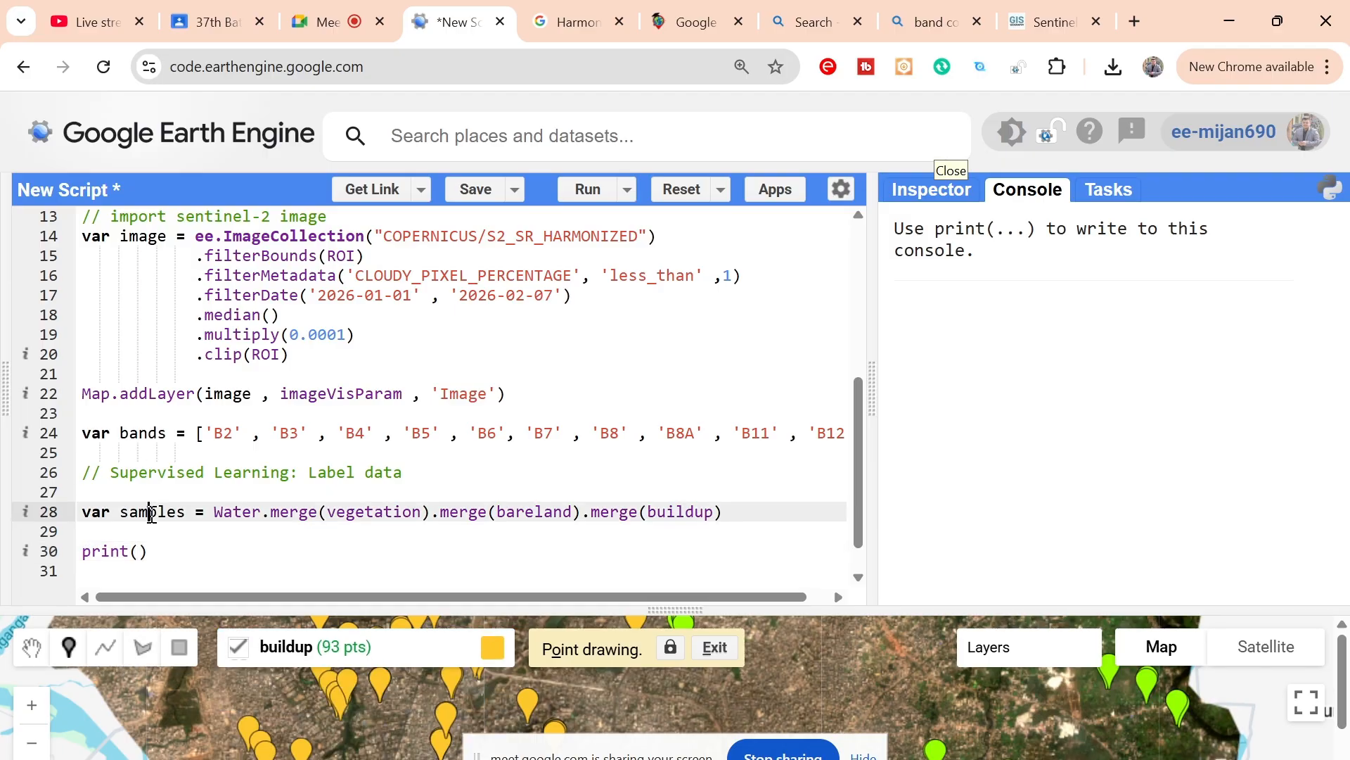
pyautogui.doubleClick(150, 513)
pyautogui.hotkey('ctrl', 'c')
pyautogui.click(140, 552)
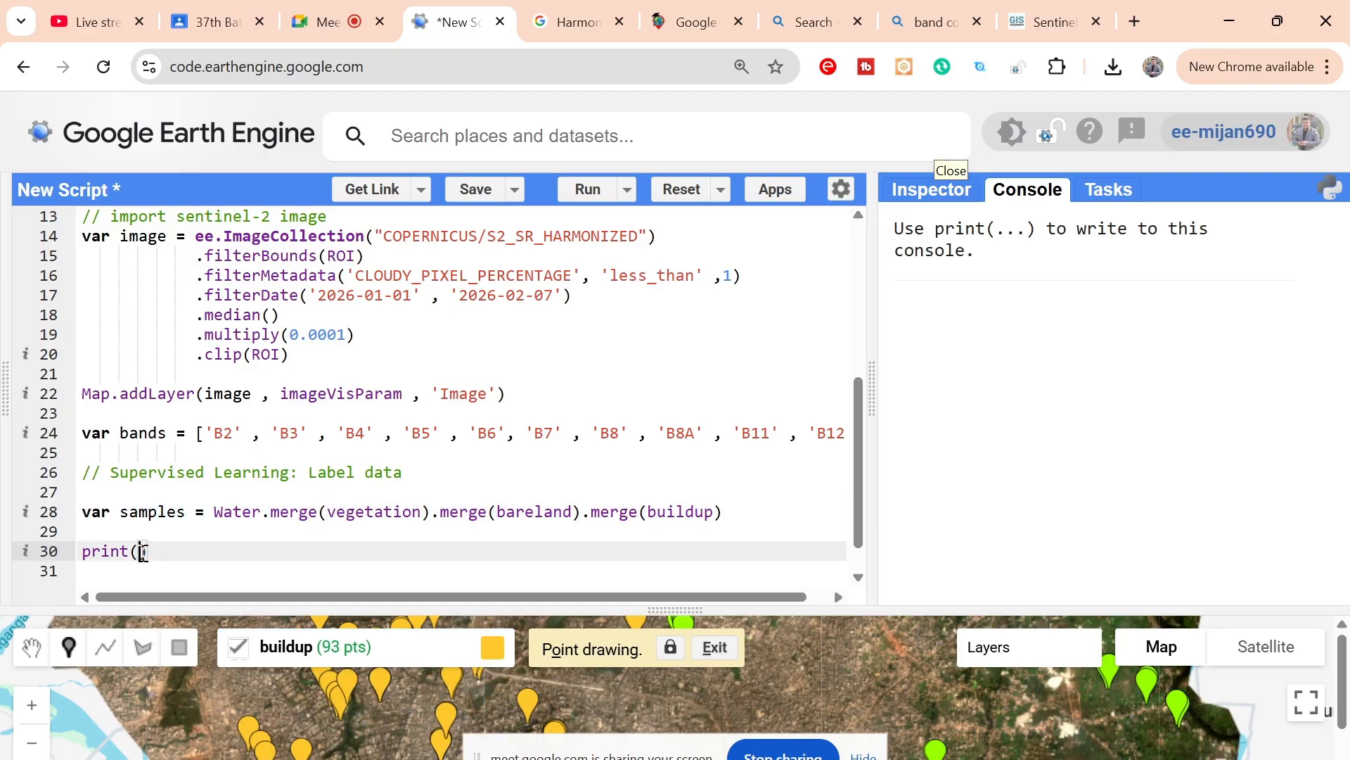
pyautogui.hotkey('ctrl', 'v')
pyautogui.hotkey('ctrl', 'Return')
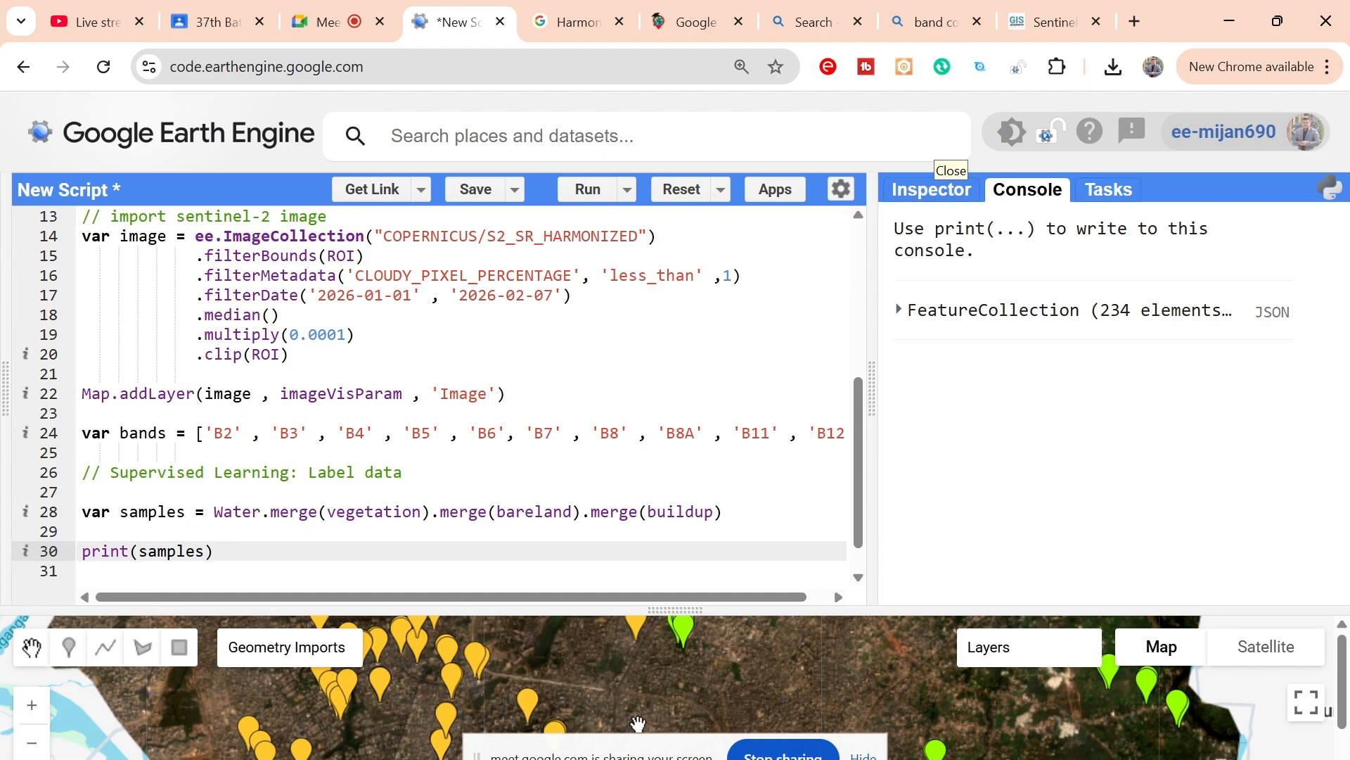
# Step: Examine the printed samples collection in the console, expanding its features list and the Class property of feature 182
pyautogui.scroll(-2, 770, 674)
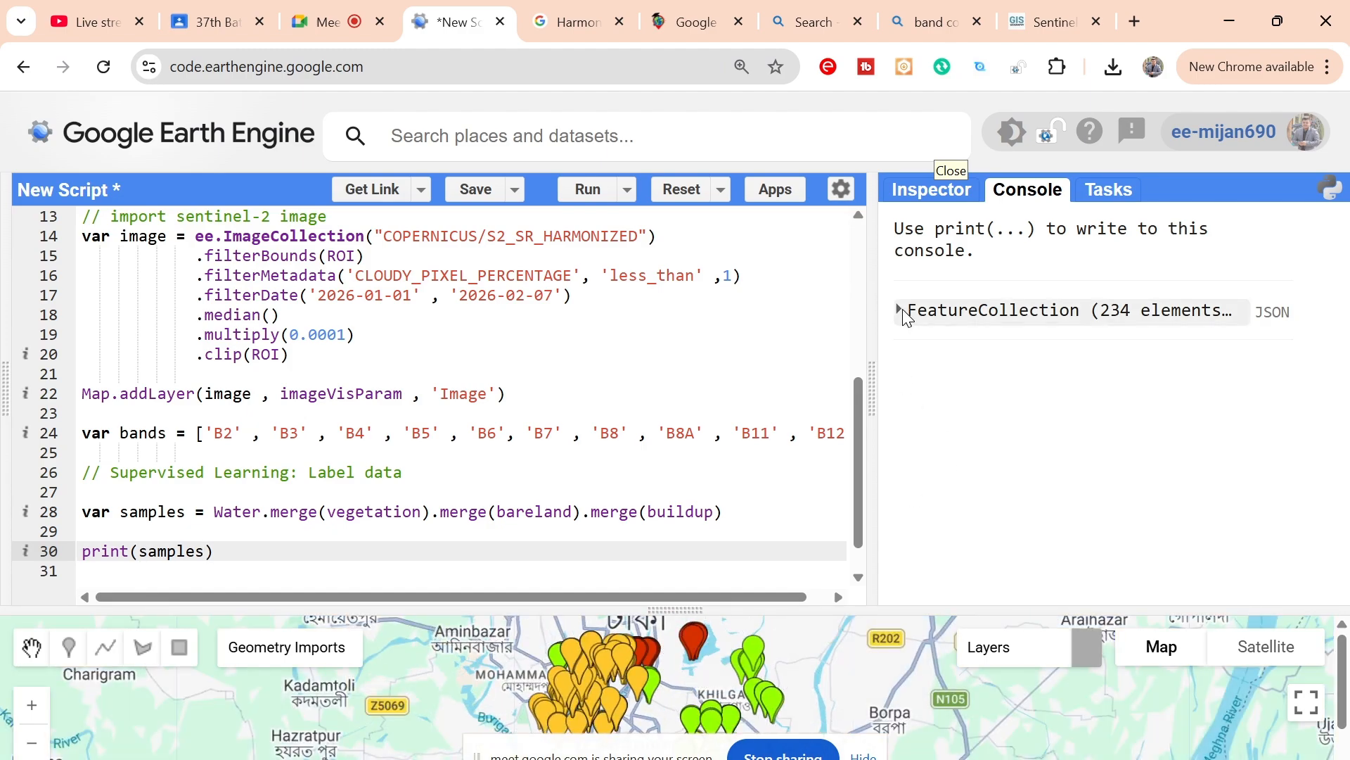
pyautogui.click(901, 310)
pyautogui.click(954, 381)
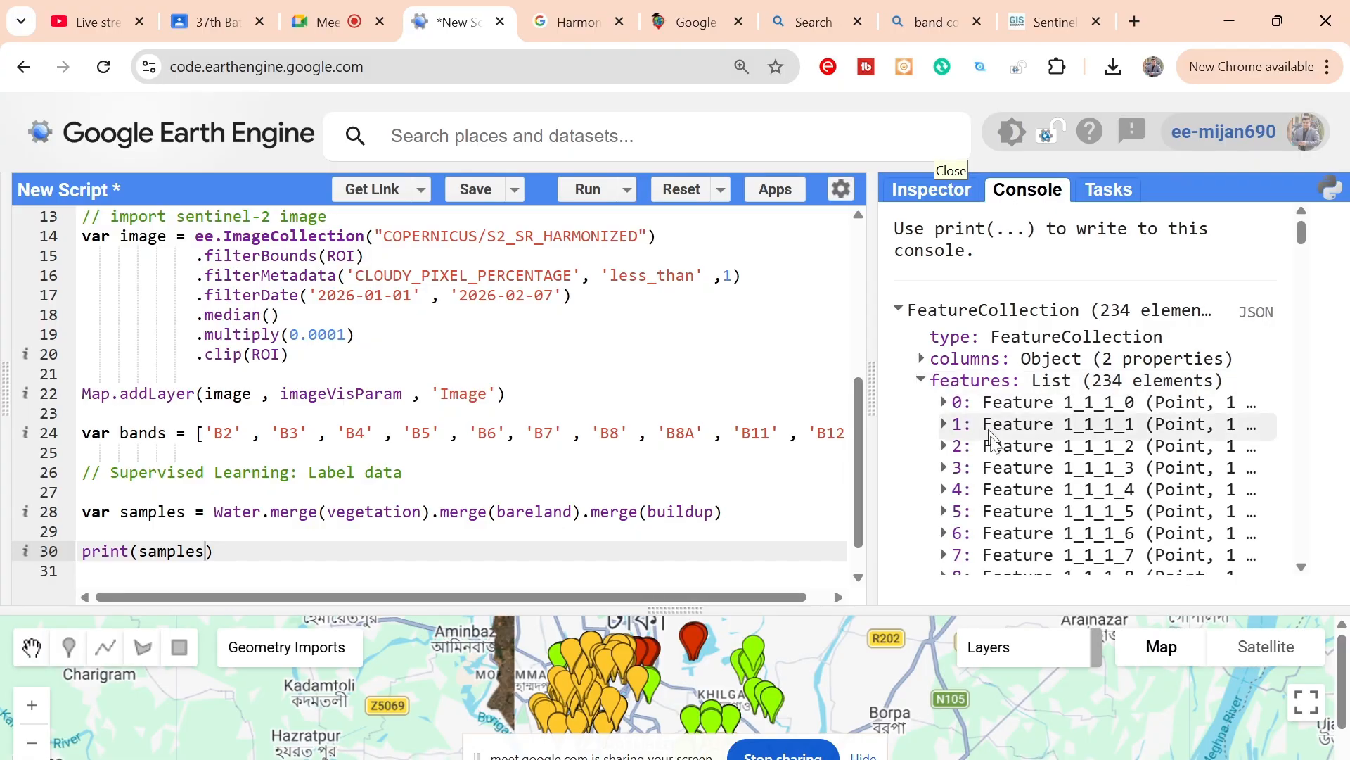
pyautogui.scroll(-10, 997, 464)
pyautogui.scroll(-20, 998, 464)
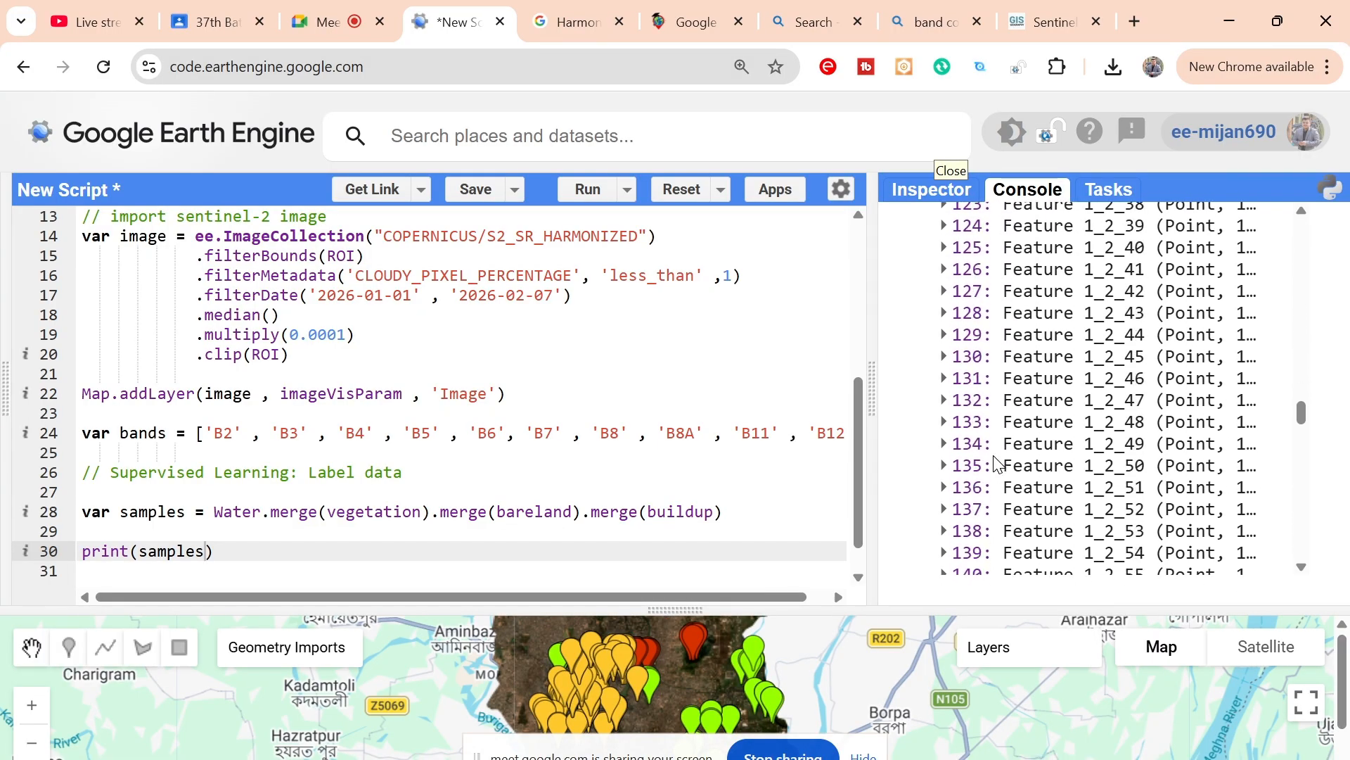
pyautogui.click(958, 255)
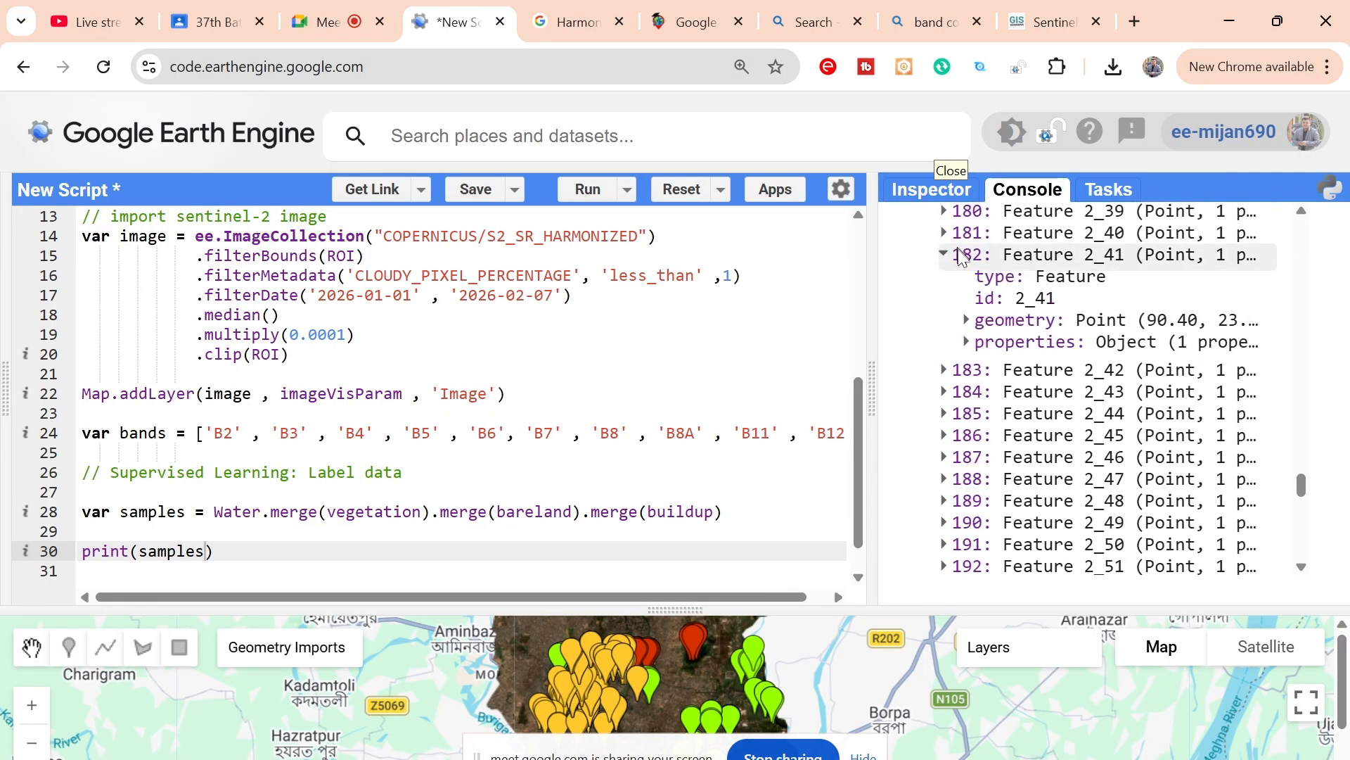
pyautogui.click(983, 342)
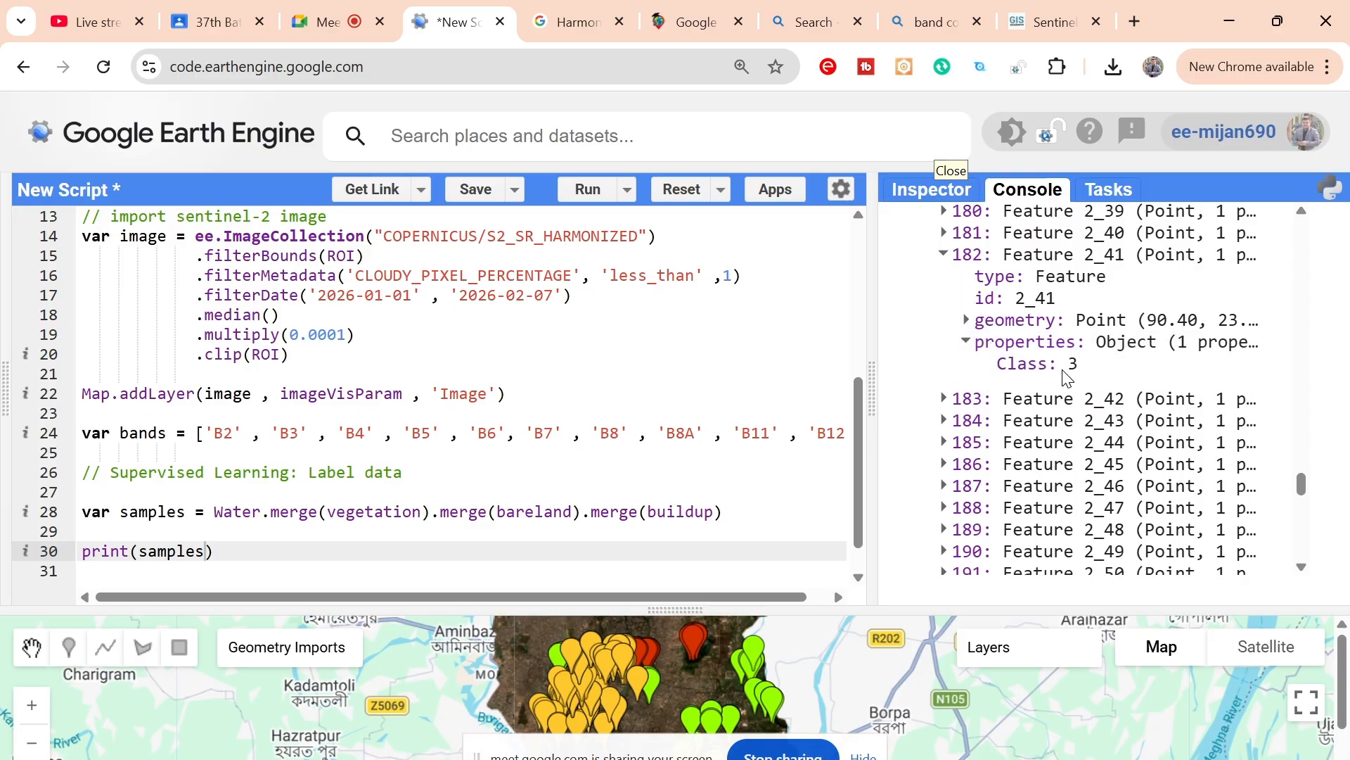
pyautogui.moveTo(1061, 367); pyautogui.dragTo(1090, 371)
pyautogui.scroll(14, 985, 316)
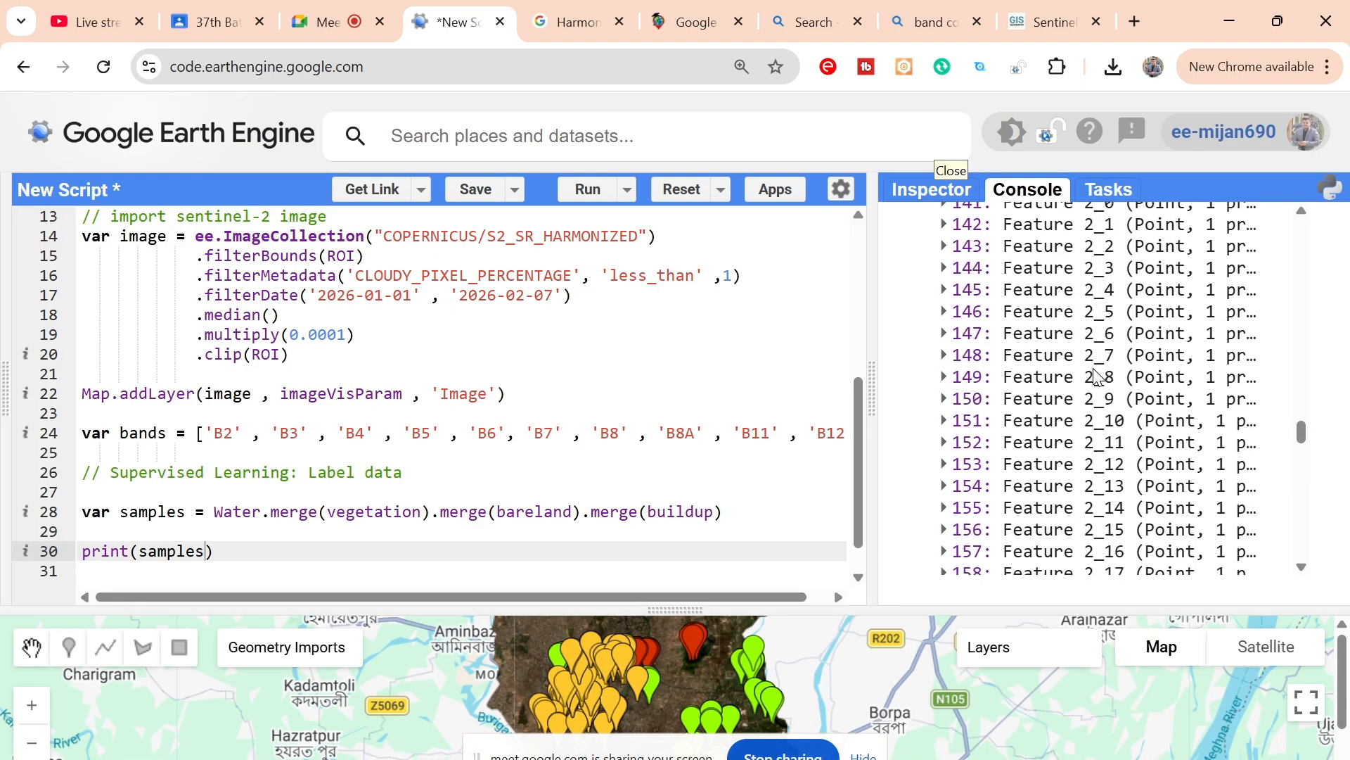